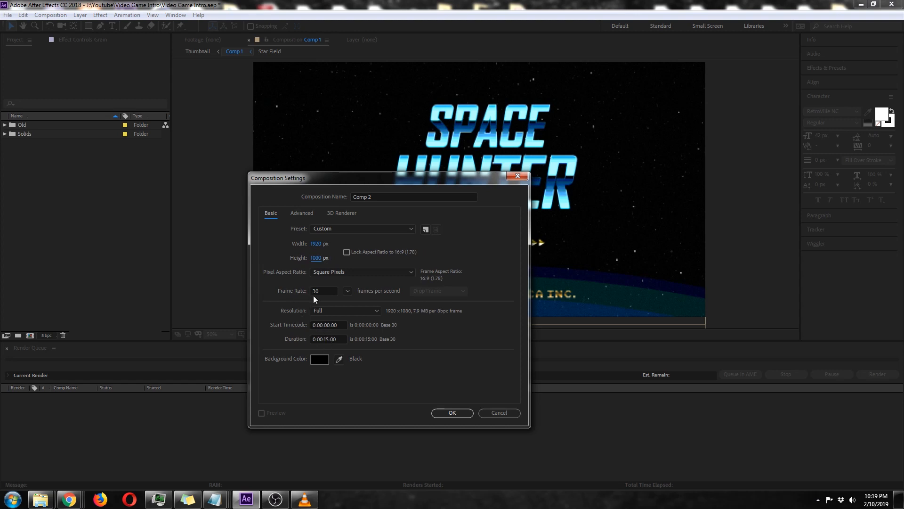
Set the new composition's duration to 0:00:10:00 and create the composition.
{"action": "left_click", "coordinate": [328, 337]}
{"action": "left_click_drag", "start_coordinate": [329, 339], "coordinate": [326, 338]}
{"action": "type", "text": "0"}
{"action": "left_click", "coordinate": [451, 413]}
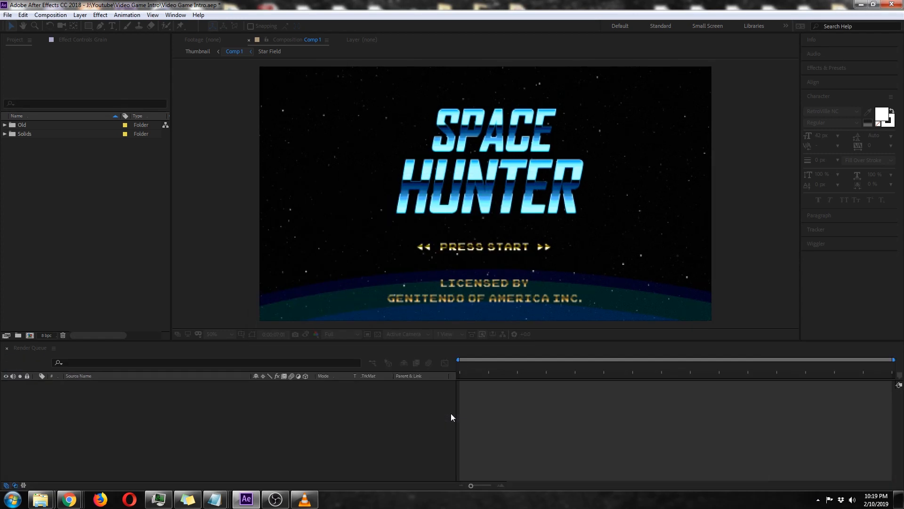
Rename the new composition as Space Hunter.
{"action": "left_click", "coordinate": [68, 128]}
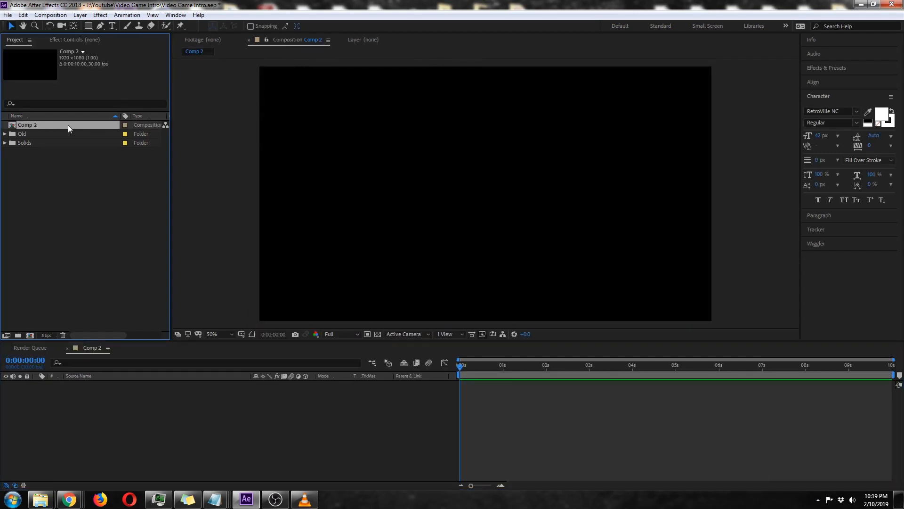
{"action": "key", "text": "Return"}
{"action": "type", "text": "Sp"}
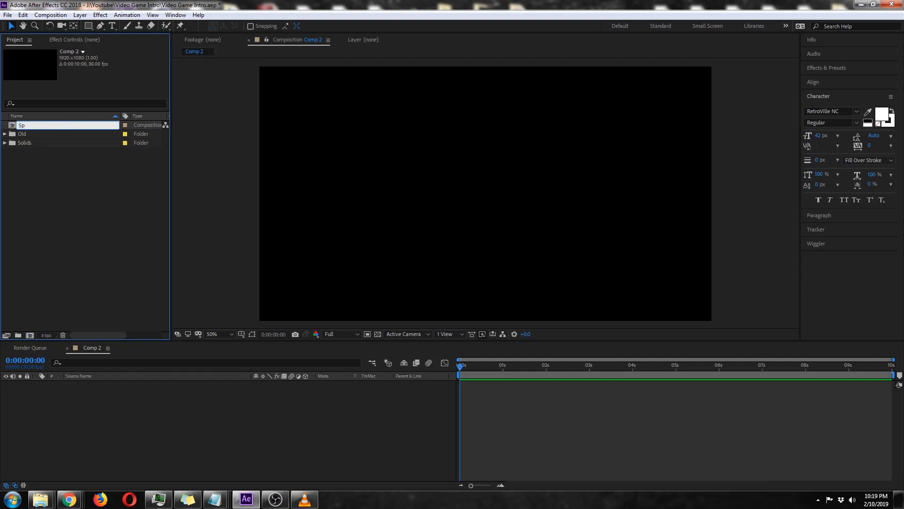
{"action": "type", "text": "ace Hunter"}
{"action": "key", "text": "Return"}
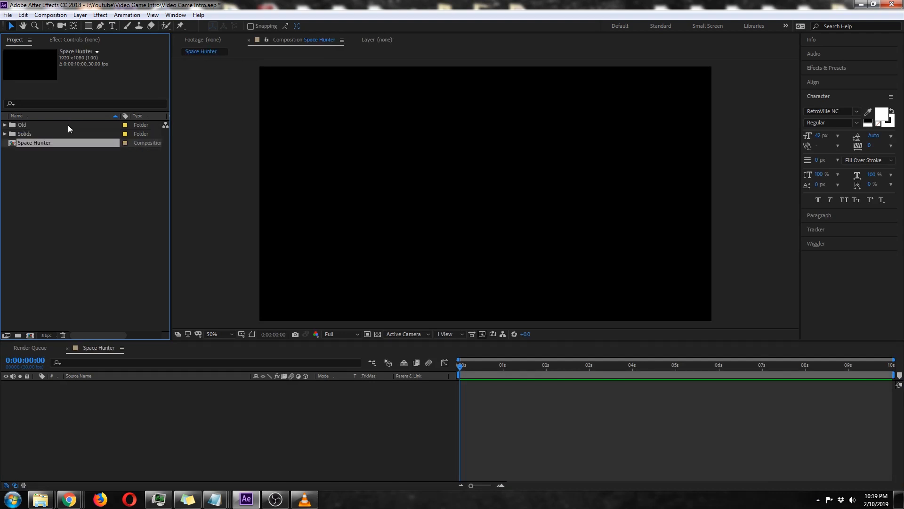
Add a text layer reading HUNTER in the Space Hunter composition.
{"action": "left_click", "coordinate": [113, 27]}
{"action": "left_click", "coordinate": [429, 192]}
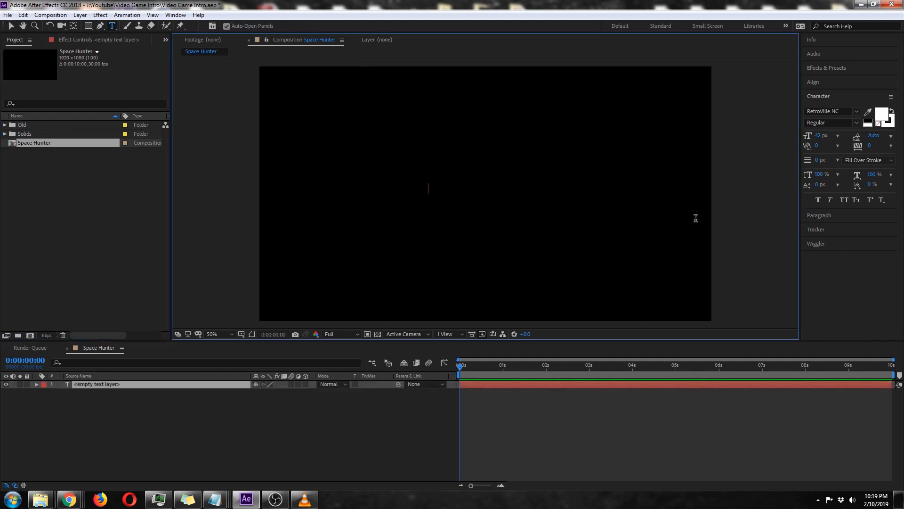
{"action": "type", "text": "HUNTER"}
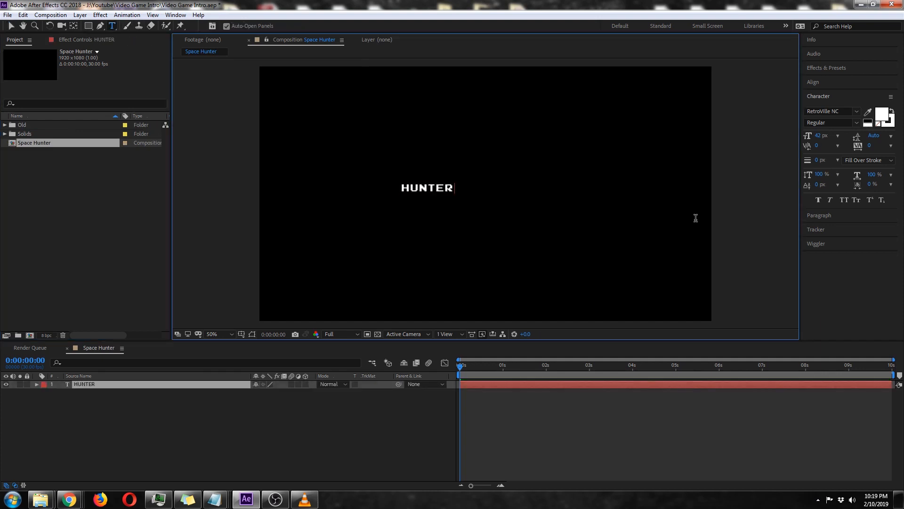
Change the font of the whole HUNTER text to AgencyFB Bold.
{"action": "double_click", "coordinate": [426, 188]}
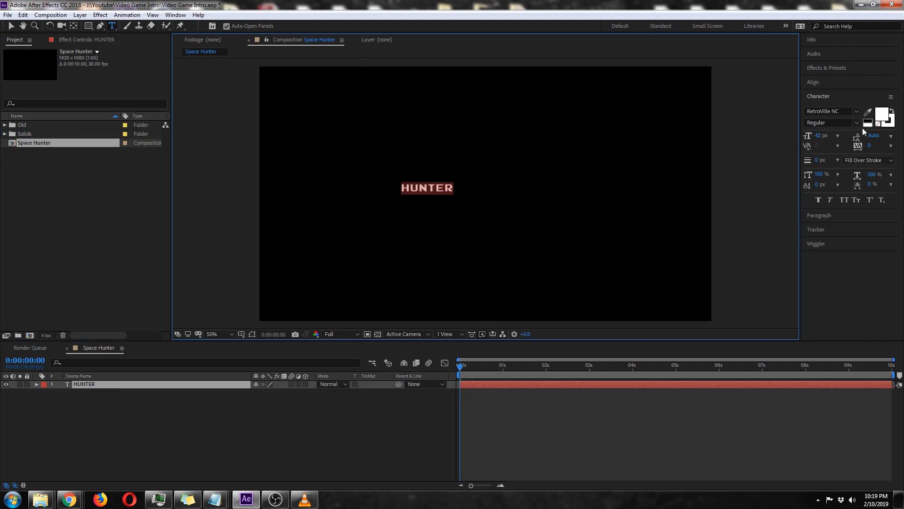
{"action": "left_click", "coordinate": [855, 111]}
{"action": "left_click", "coordinate": [856, 112]}
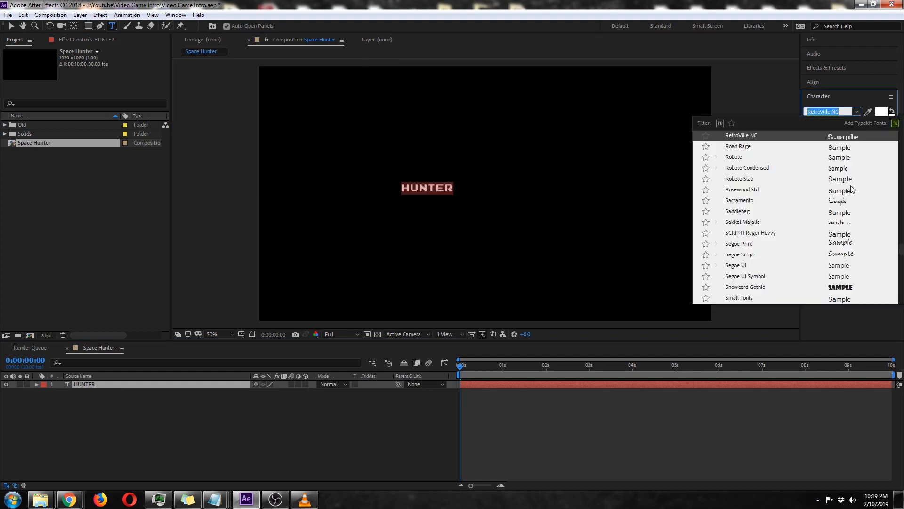
{"action": "scroll", "coordinate": [855, 198], "scroll_direction": "up", "scroll_amount": 10}
{"action": "scroll", "coordinate": [853, 194], "scroll_direction": "up", "scroll_amount": 15}
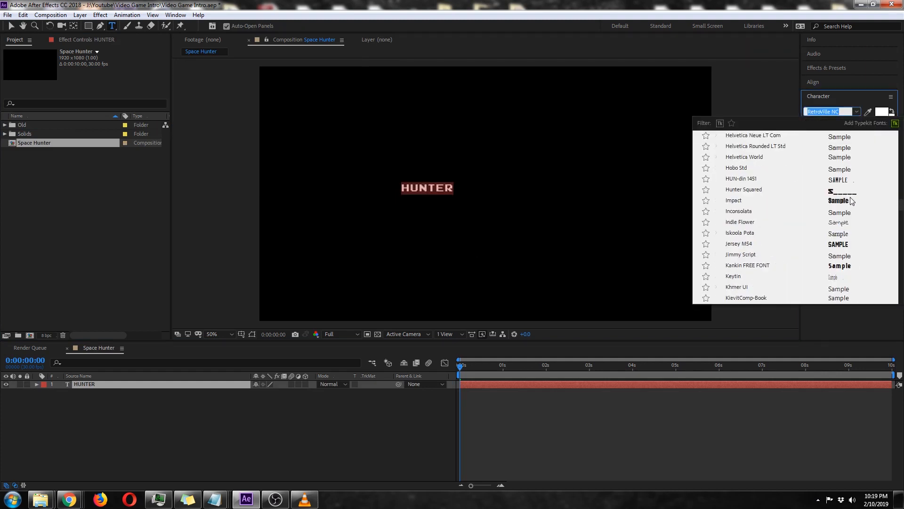
{"action": "left_click_drag", "start_coordinate": [902, 172], "coordinate": [902, 137]}
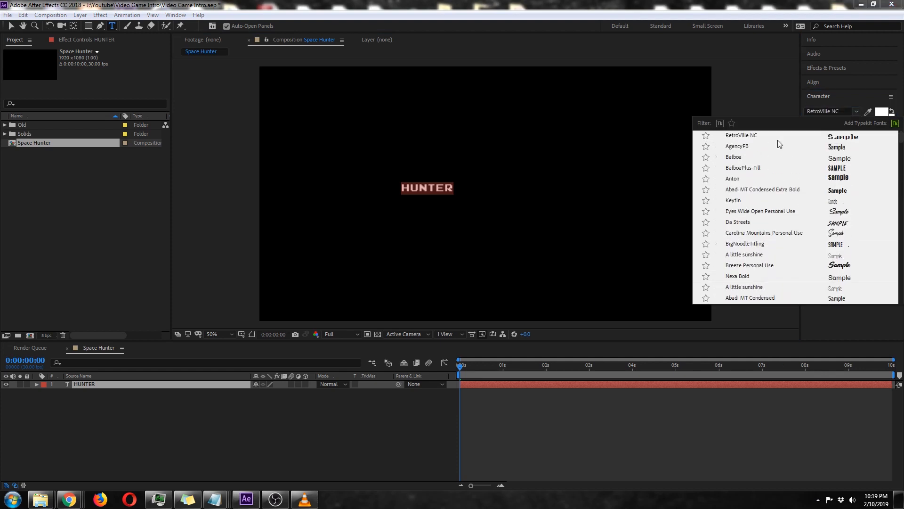
{"action": "left_click", "coordinate": [750, 150]}
{"action": "left_click", "coordinate": [857, 112]}
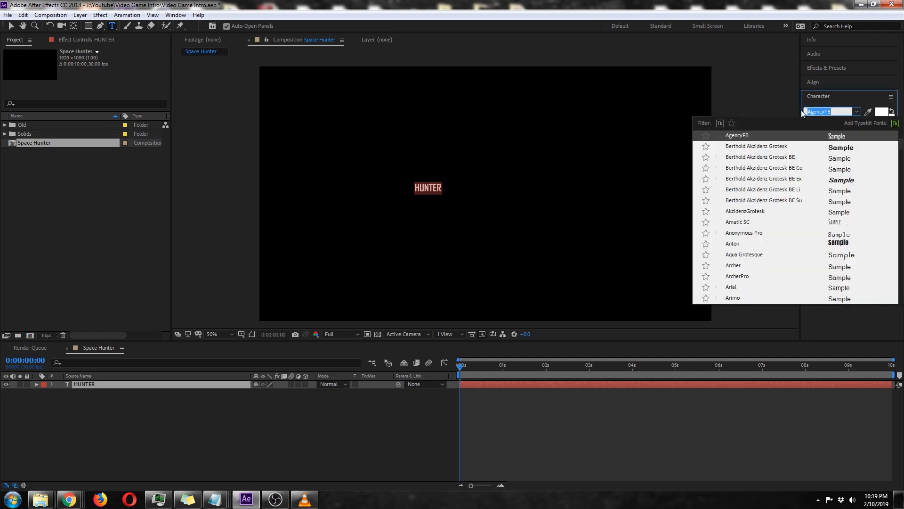
{"action": "left_click", "coordinate": [790, 335]}
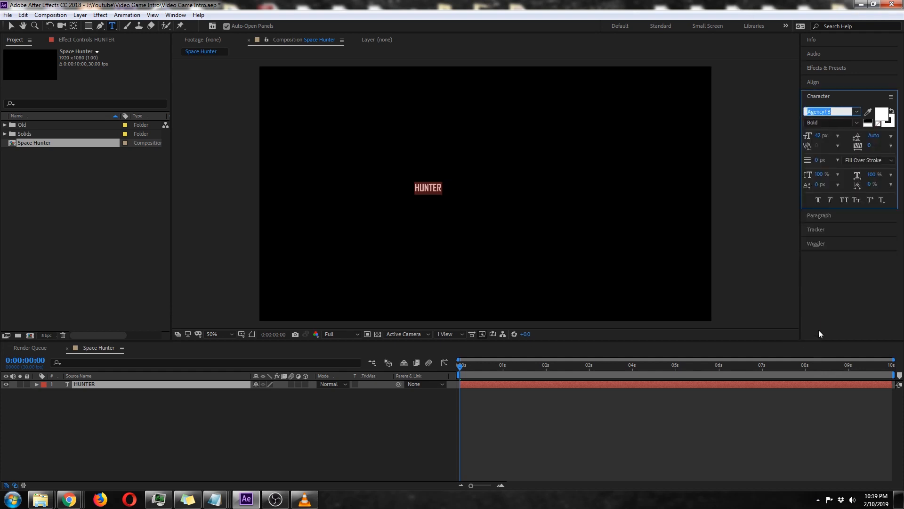
Set the HUNTER text's font size to 190 px and apply faux italic.
{"action": "left_click", "coordinate": [820, 135]}
{"action": "type", "text": "190"}
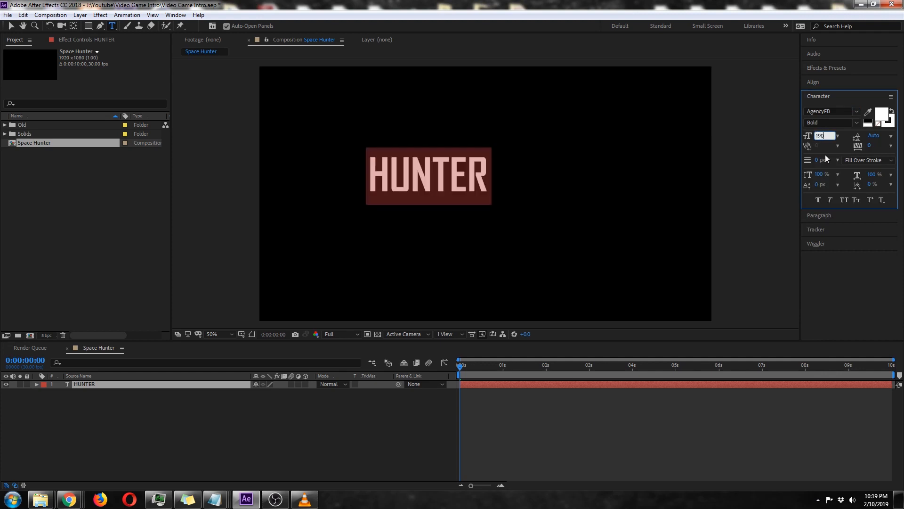
{"action": "left_click", "coordinate": [831, 201]}
{"action": "left_click", "coordinate": [134, 402]}
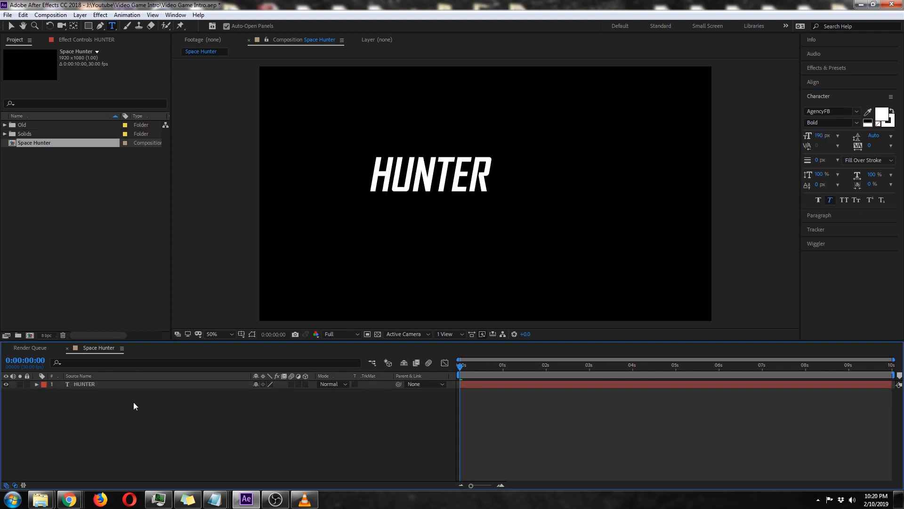
Reset the HUNTER layer's Position property to the composition center at 960, 540.
{"action": "left_click", "coordinate": [128, 384]}
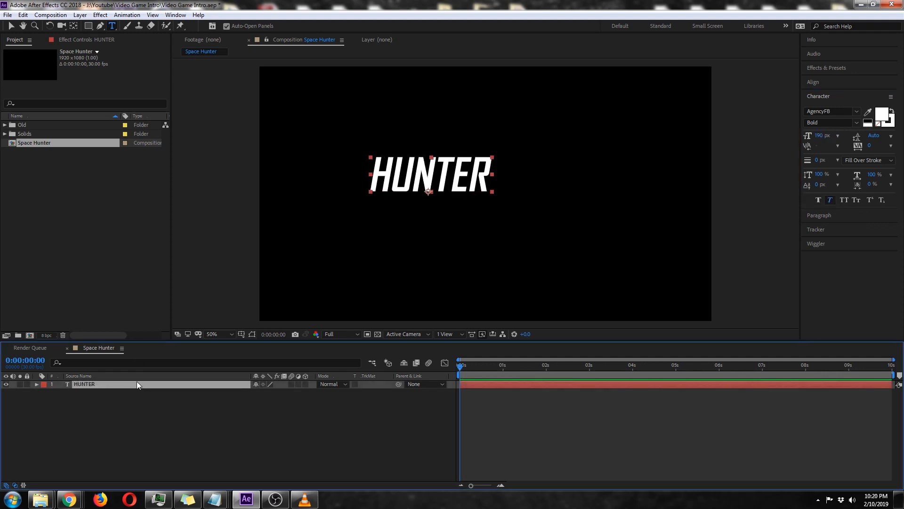
{"action": "key", "text": "p"}
{"action": "right_click", "coordinate": [98, 392]}
{"action": "left_click", "coordinate": [136, 340]}
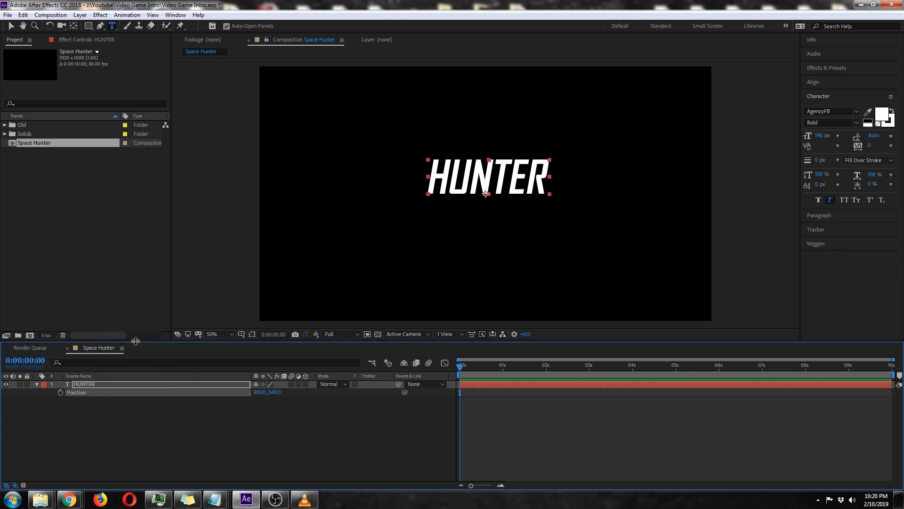
{"action": "left_click", "coordinate": [36, 384]}
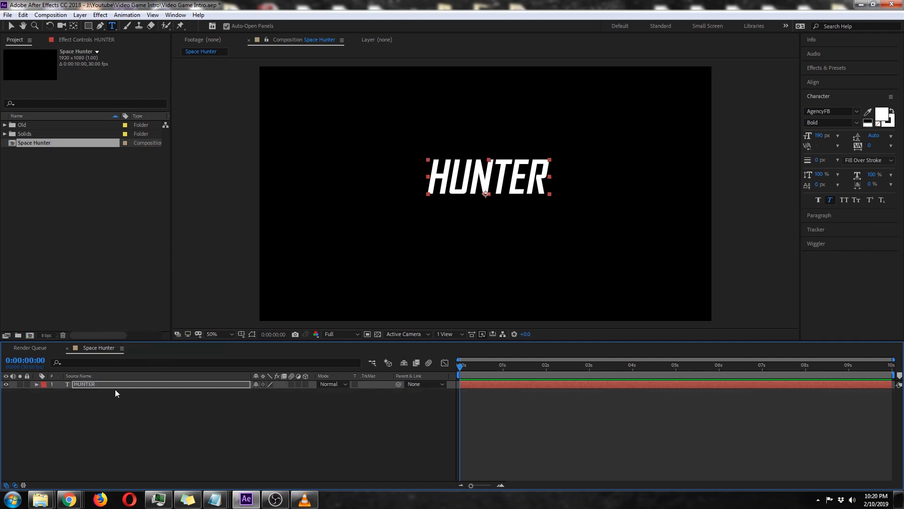
Check the paragraph alignment of the HUNTER text.
{"action": "left_click", "coordinate": [820, 215]}
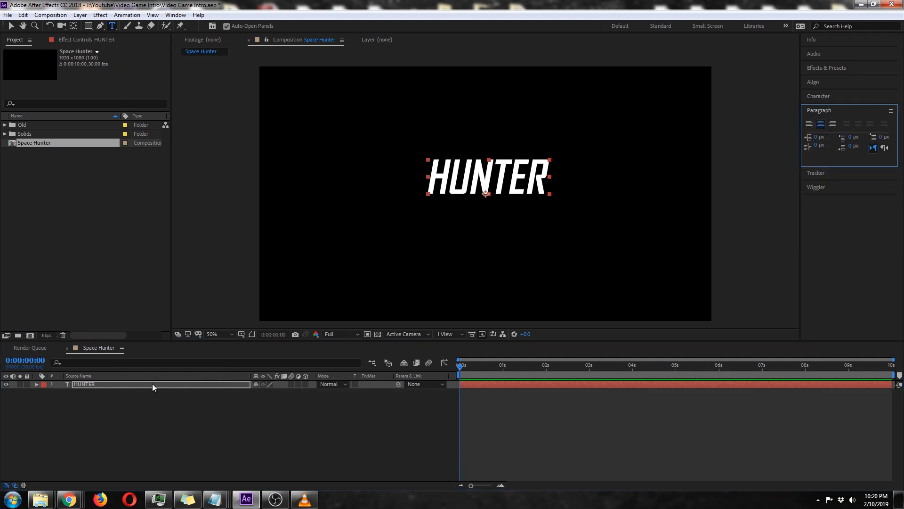
{"action": "left_click", "coordinate": [835, 98]}
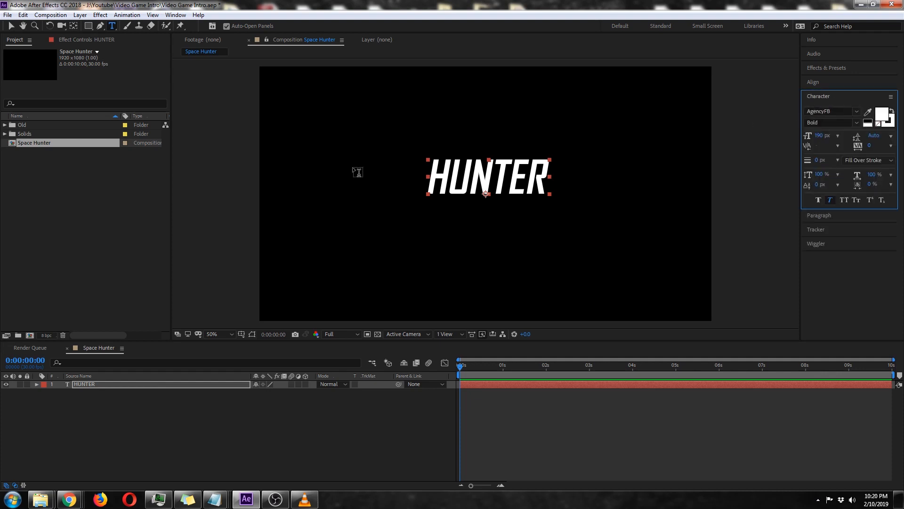
Apply a Gradient Overlay layer style to the HUNTER text layer.
{"action": "left_click", "coordinate": [10, 28]}
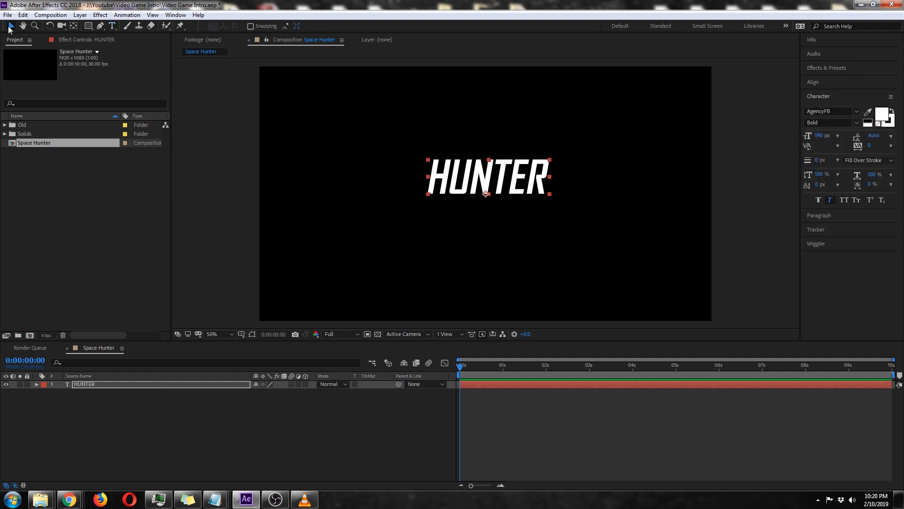
{"action": "right_click", "coordinate": [128, 383]}
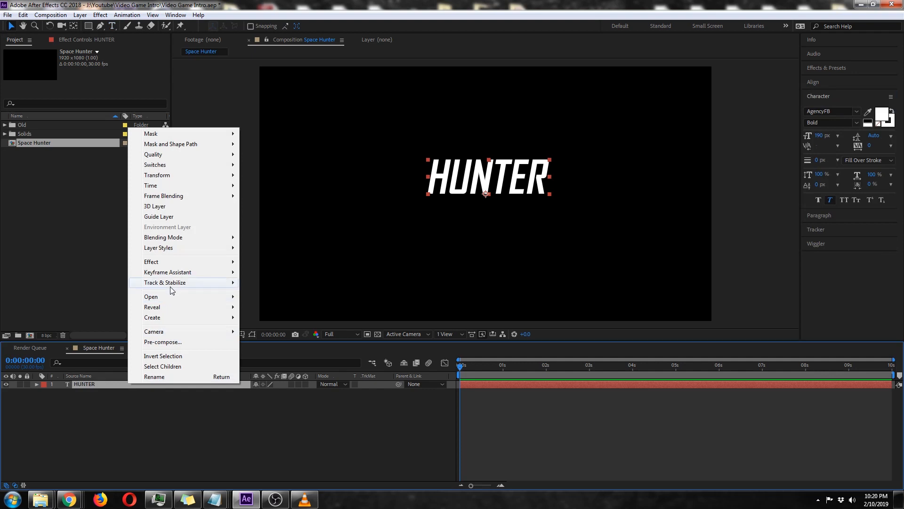
{"action": "mouse_move", "coordinate": [170, 286]}
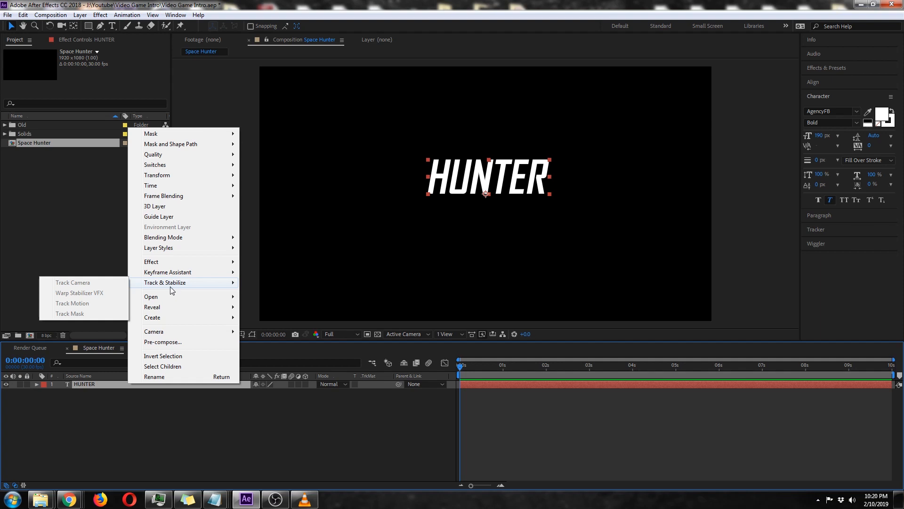
{"action": "mouse_move", "coordinate": [190, 248]}
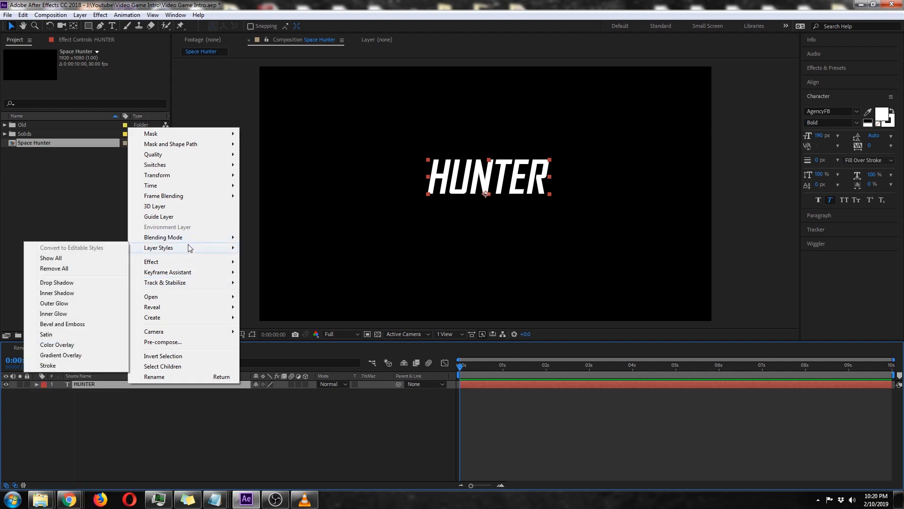
{"action": "left_click", "coordinate": [94, 355]}
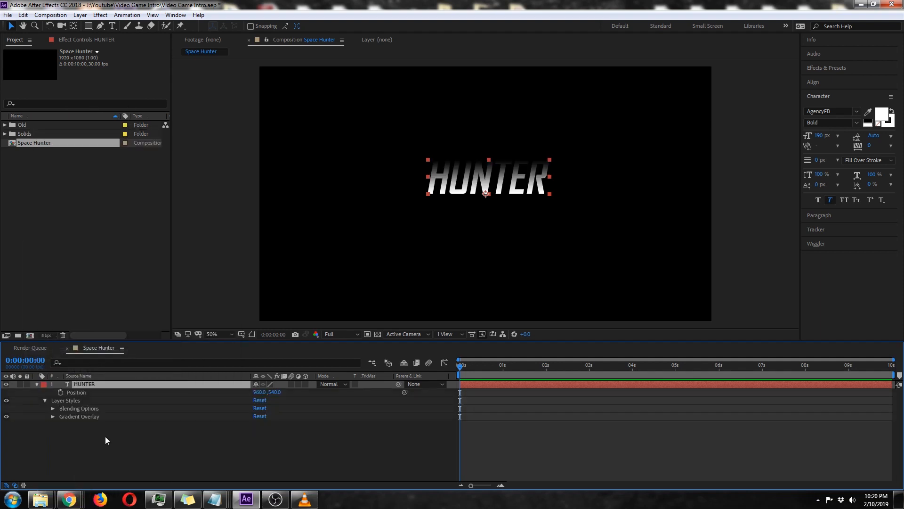
Set the color stop at 0% of the Gradient Overlay to 0588AE and accept the gradient.
{"action": "left_click", "coordinate": [53, 417]}
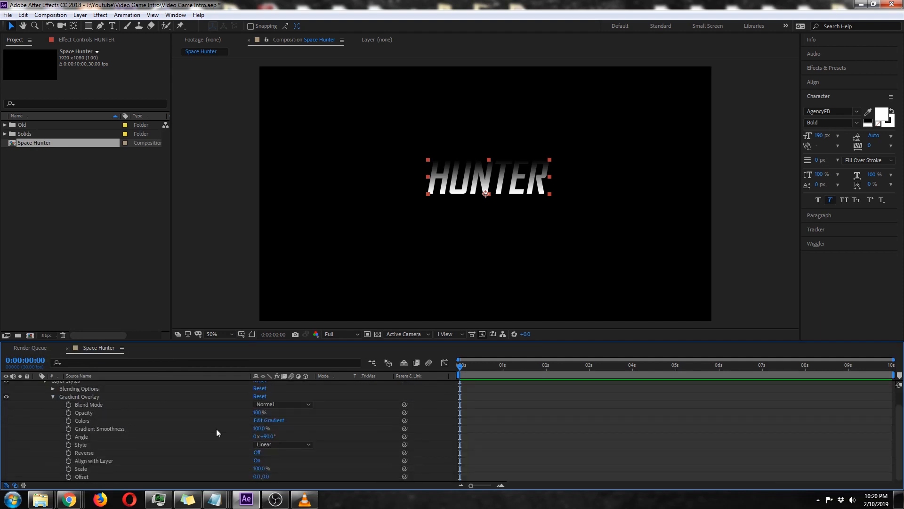
{"action": "left_click", "coordinate": [275, 422]}
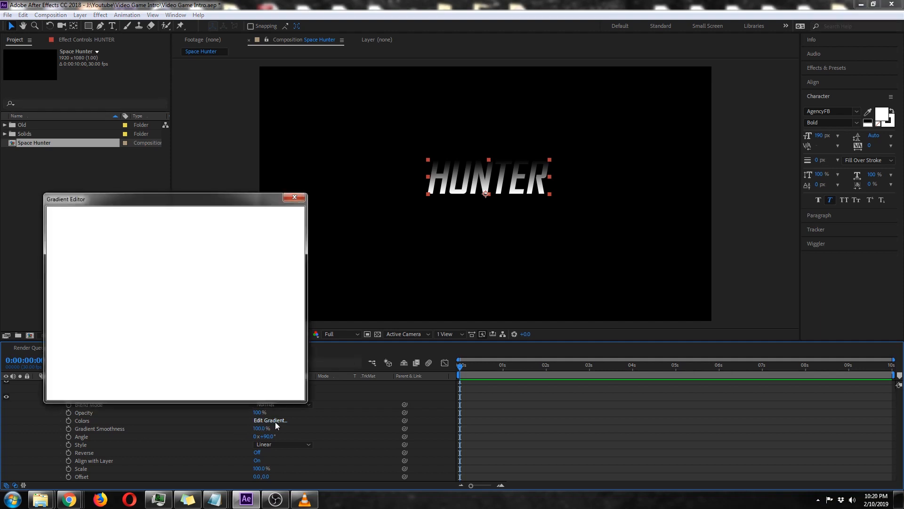
{"action": "left_click_drag", "start_coordinate": [146, 198], "coordinate": [392, 184]}
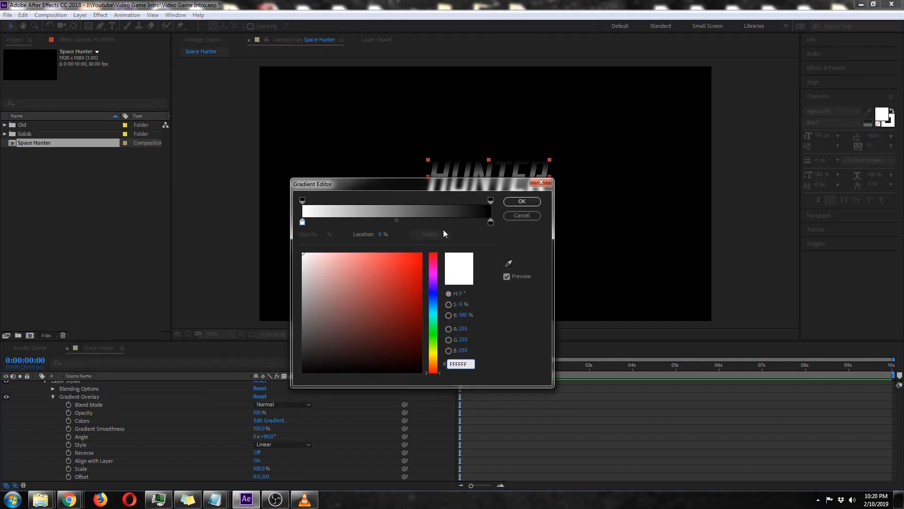
{"action": "left_click", "coordinate": [302, 221]}
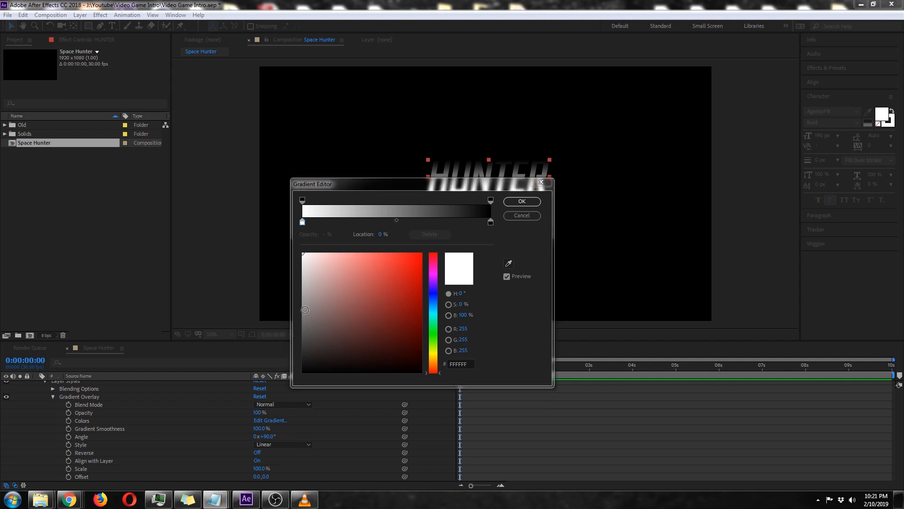
{"action": "left_click", "coordinate": [467, 364]}
{"action": "type", "text": "0588AE"}
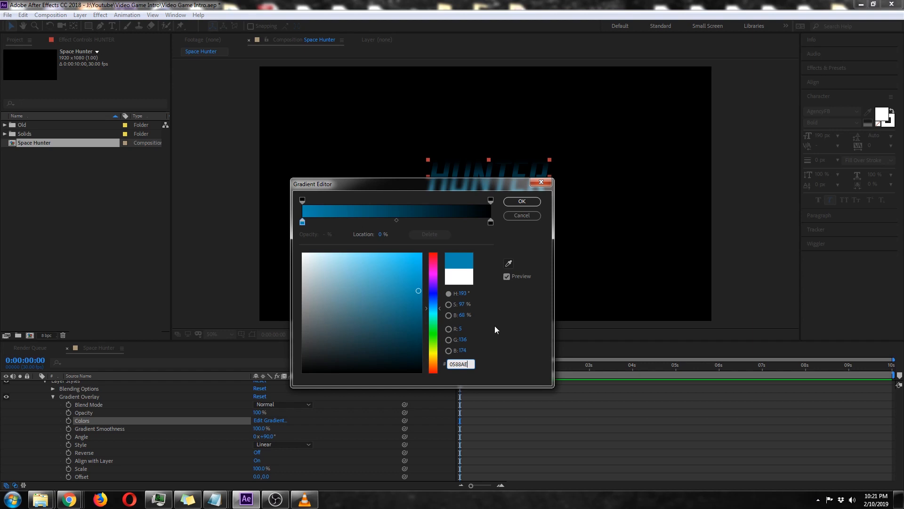
{"action": "left_click", "coordinate": [518, 203]}
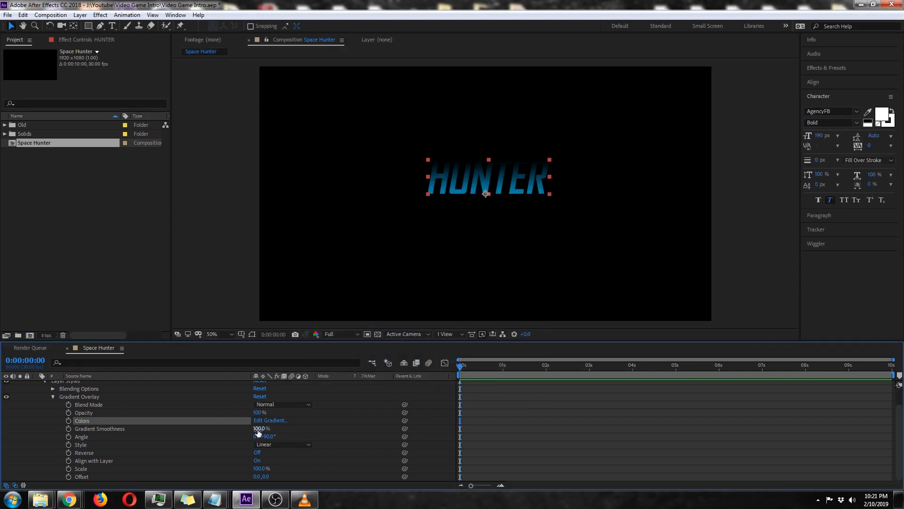
Add a color stop to the overlay gradient at location 7.8% and set its color to 76B9CC.
{"action": "left_click", "coordinate": [265, 423]}
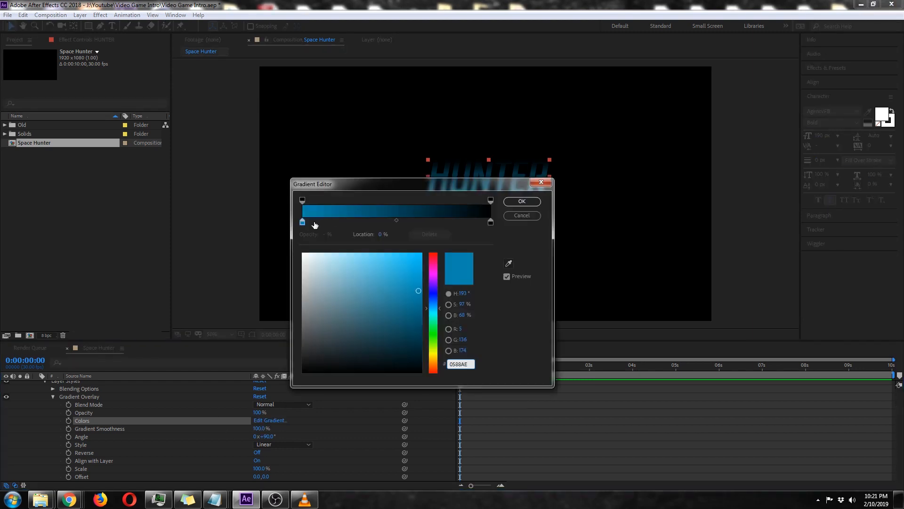
{"action": "left_click", "coordinate": [314, 222]}
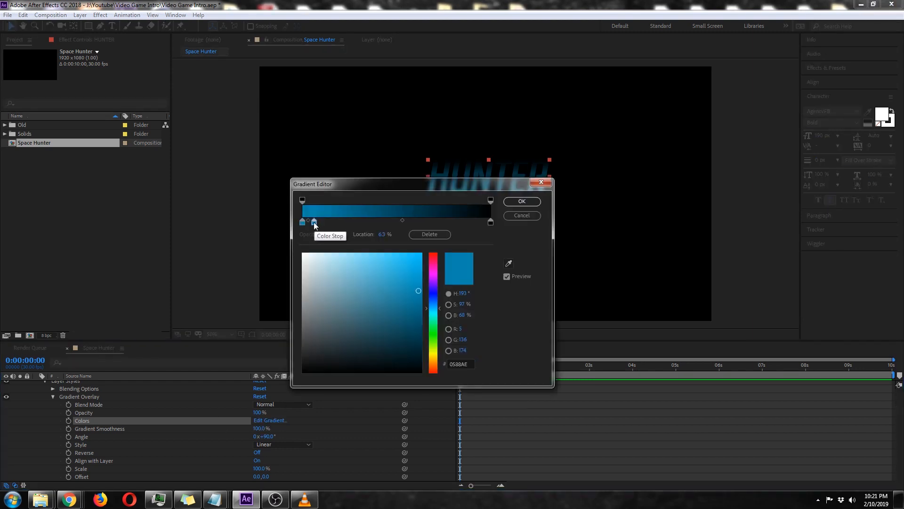
{"action": "left_click", "coordinate": [384, 234]}
{"action": "type", "text": "7.8"}
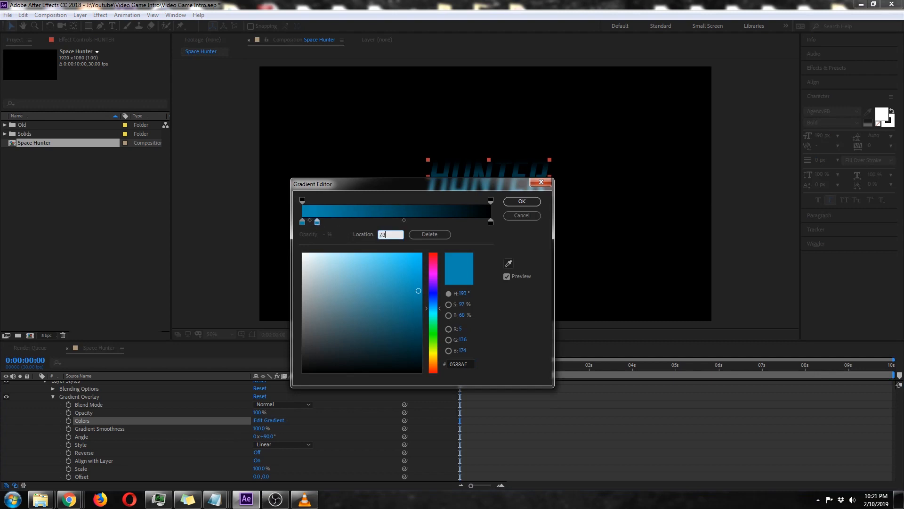
{"action": "left_click", "coordinate": [482, 240]}
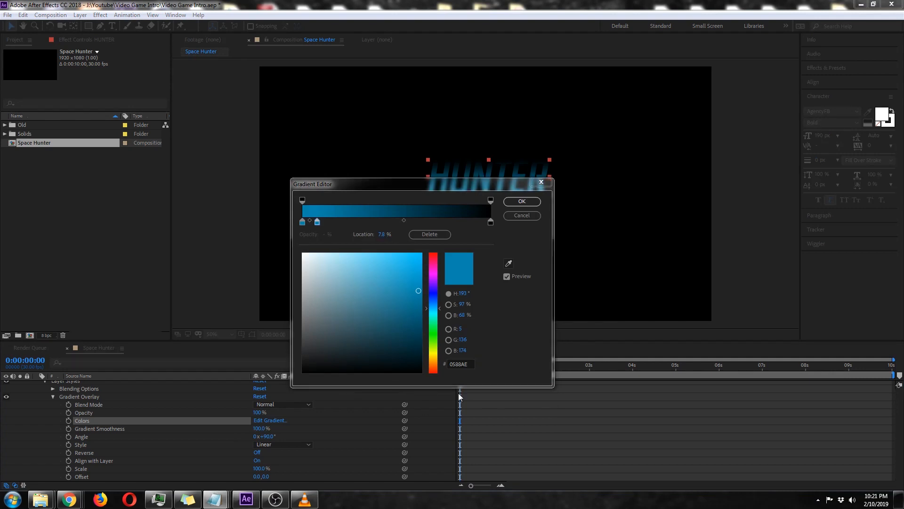
{"action": "left_click", "coordinate": [464, 364]}
{"action": "type", "text": "76B9CC"}
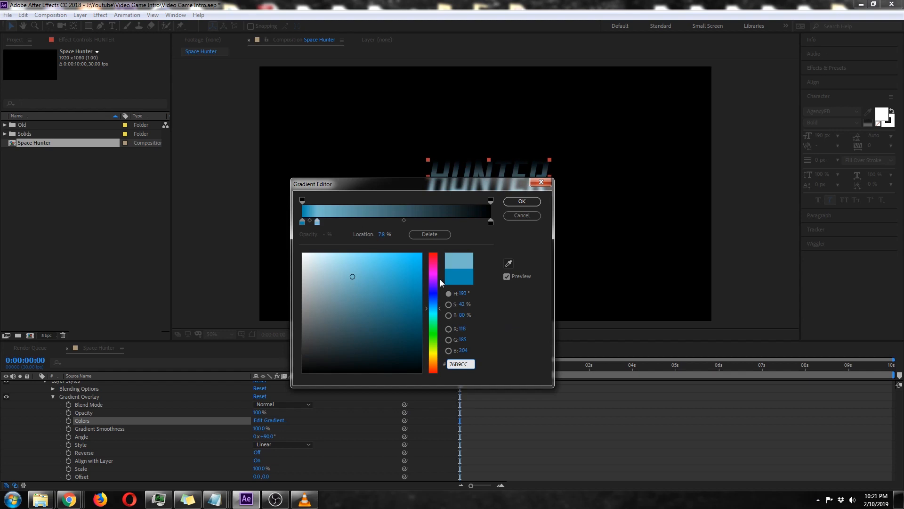
Add a color stop to the overlay gradient at location 35.2% and set its color to 98E2F7.
{"action": "left_click", "coordinate": [333, 222]}
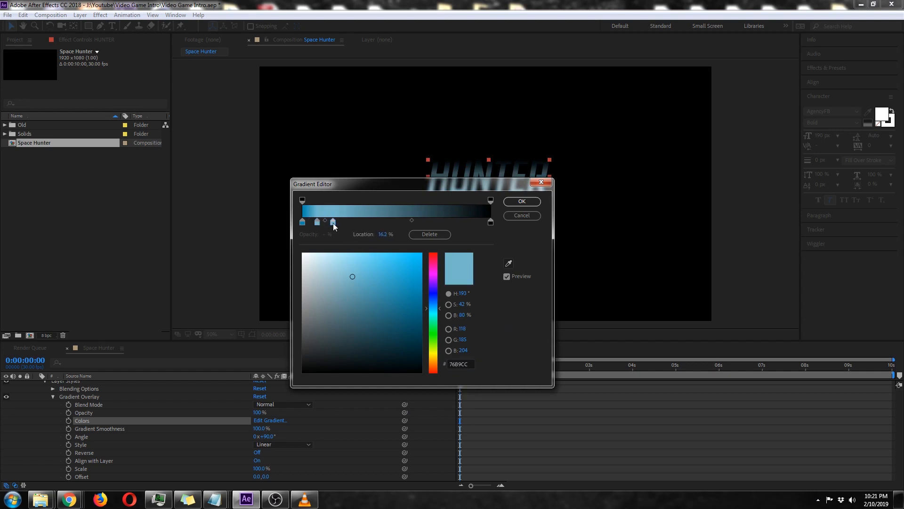
{"action": "left_click_drag", "start_coordinate": [333, 222], "coordinate": [357, 225]}
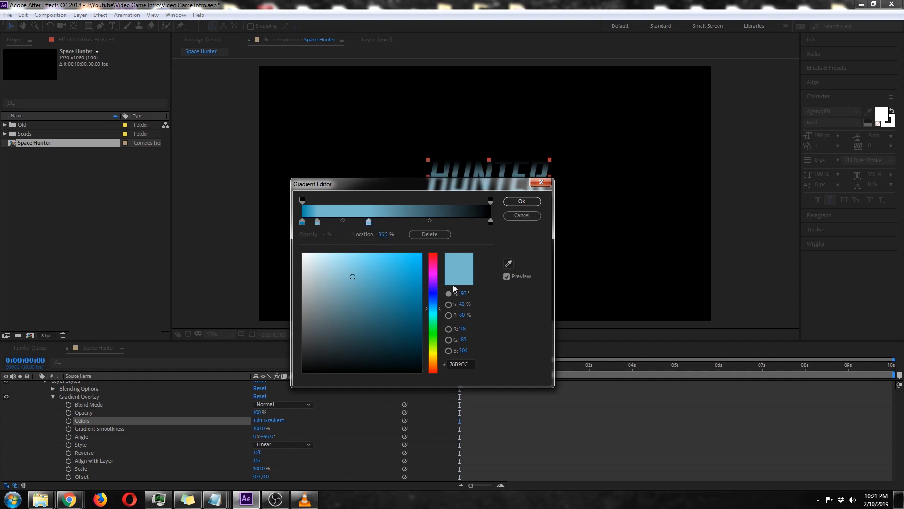
{"action": "key", "text": "alt+Tab"}
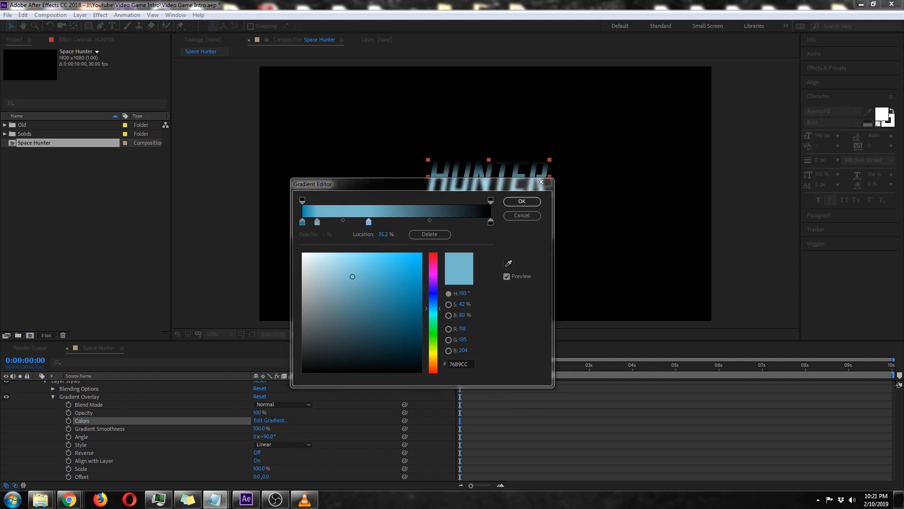
{"action": "left_click", "coordinate": [468, 363]}
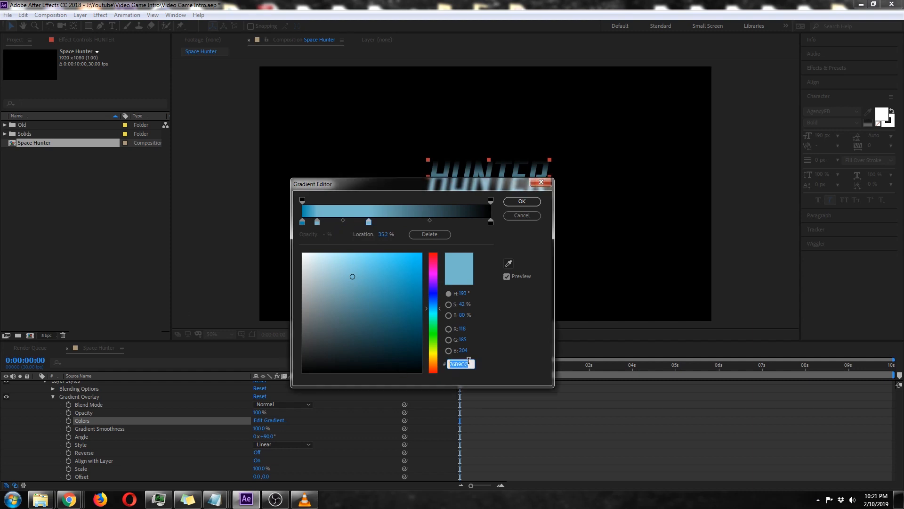
{"action": "type", "text": "98E2F7"}
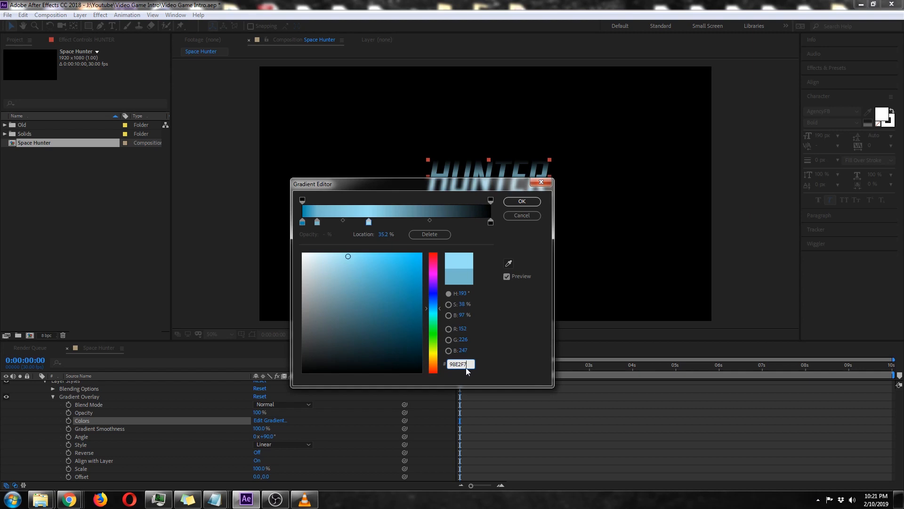
Add a color stop to the overlay gradient at location 38.2% and set its color to 001319.
{"action": "left_click", "coordinate": [383, 222]}
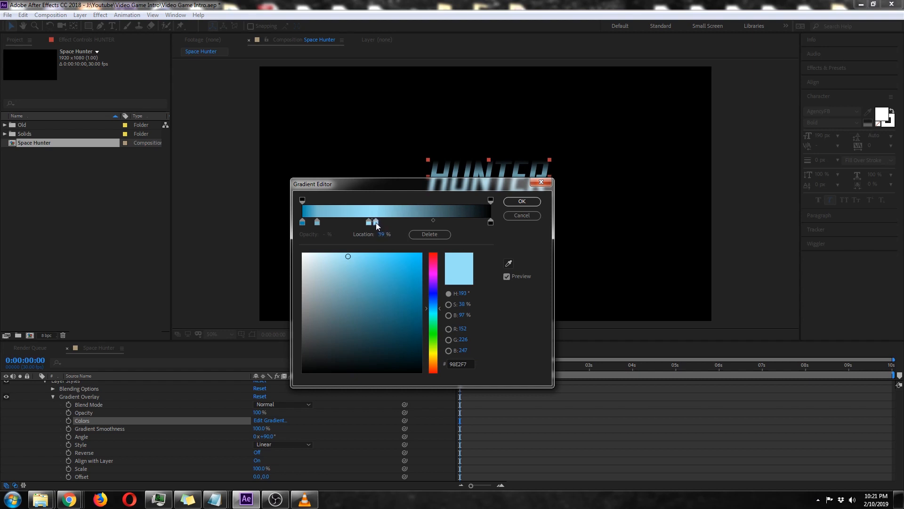
{"action": "left_click", "coordinate": [384, 234]}
{"action": "type", "text": "38.2"}
{"action": "left_click", "coordinate": [471, 363]}
{"action": "double_click", "coordinate": [470, 363]}
{"action": "type", "text": "0"}
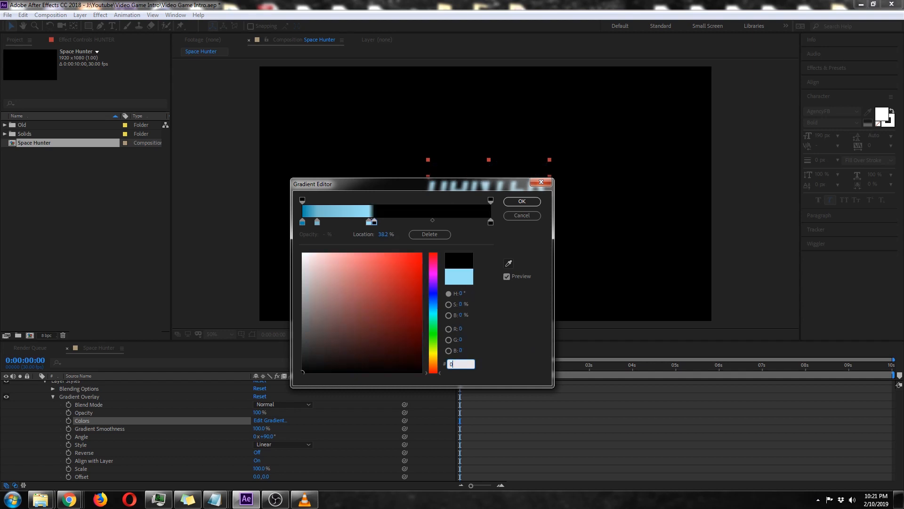
{"action": "type", "text": "01319"}
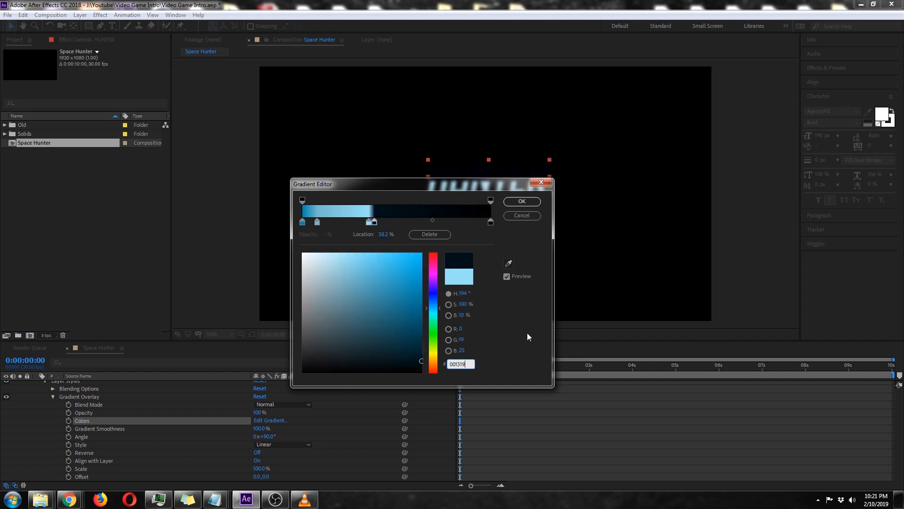
{"action": "left_click", "coordinate": [525, 332]}
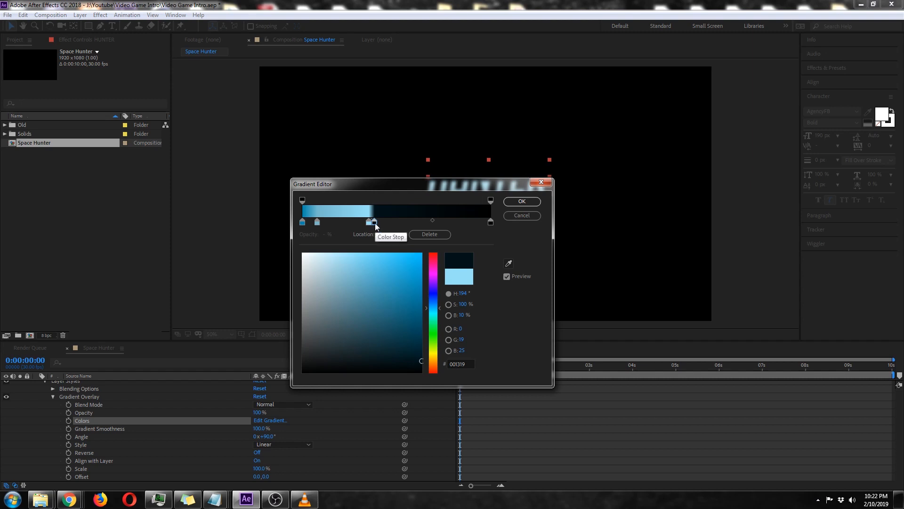
Add another 001319 color stop to the overlay gradient at location 41%.
{"action": "left_click_drag", "start_coordinate": [381, 223], "coordinate": [385, 224]}
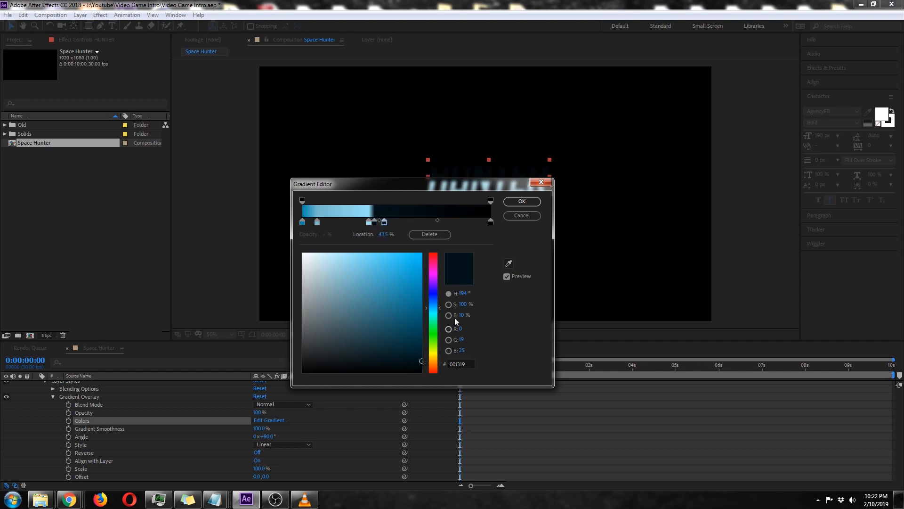
{"action": "left_click", "coordinate": [382, 235]}
{"action": "type", "text": "41"}
{"action": "key", "text": "Return"}
Add a color stop to the overlay gradient at location 44% and set its color to 003357.
{"action": "left_click", "coordinate": [395, 222]}
{"action": "left_click", "coordinate": [383, 234]}
{"action": "type", "text": "44"}
{"action": "key", "text": "Return"}
{"action": "left_click", "coordinate": [461, 364]}
{"action": "type", "text": "003357"}
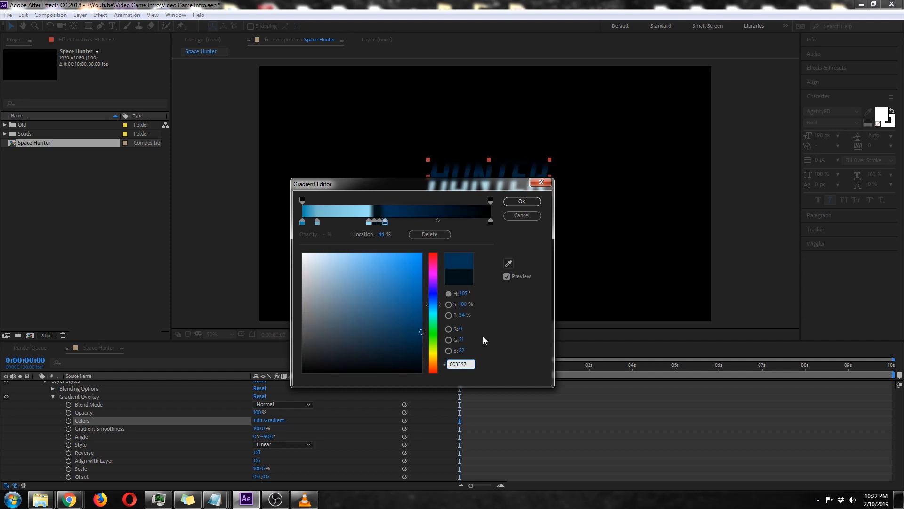
{"action": "key", "text": "Return"}
Set the color stop at 100% of the overlay gradient to 98E2F7 and accept the gradient.
{"action": "left_click", "coordinate": [491, 222]}
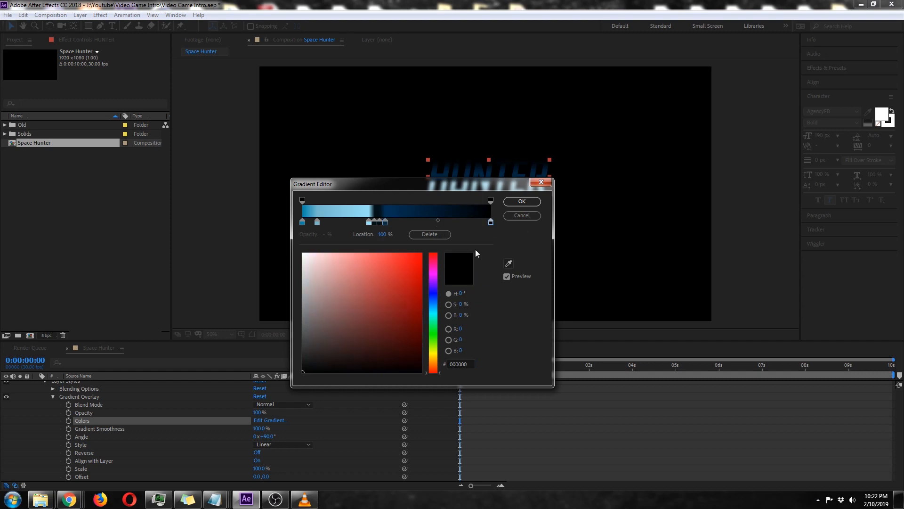
{"action": "left_click", "coordinate": [460, 363]}
{"action": "type", "text": "98E"}
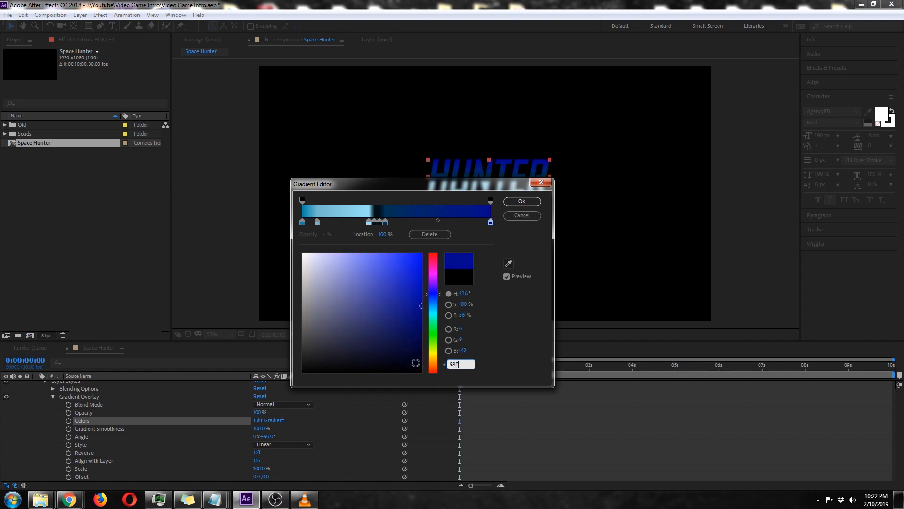
{"action": "type", "text": "2F7"}
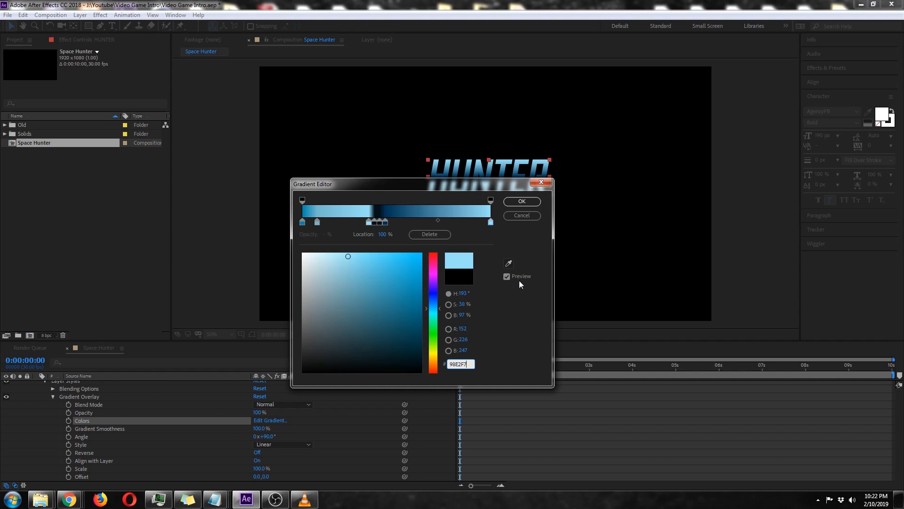
{"action": "left_click_drag", "start_coordinate": [482, 185], "coordinate": [477, 216]}
{"action": "left_click", "coordinate": [502, 231]}
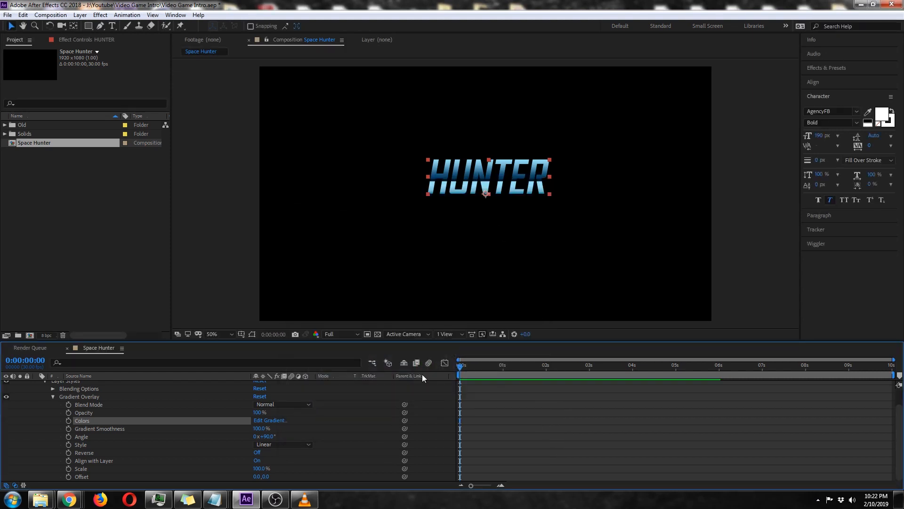
Turn on Reverse for the HUNTER layer's Gradient Overlay and collapse the layer's properties.
{"action": "left_click", "coordinate": [257, 452]}
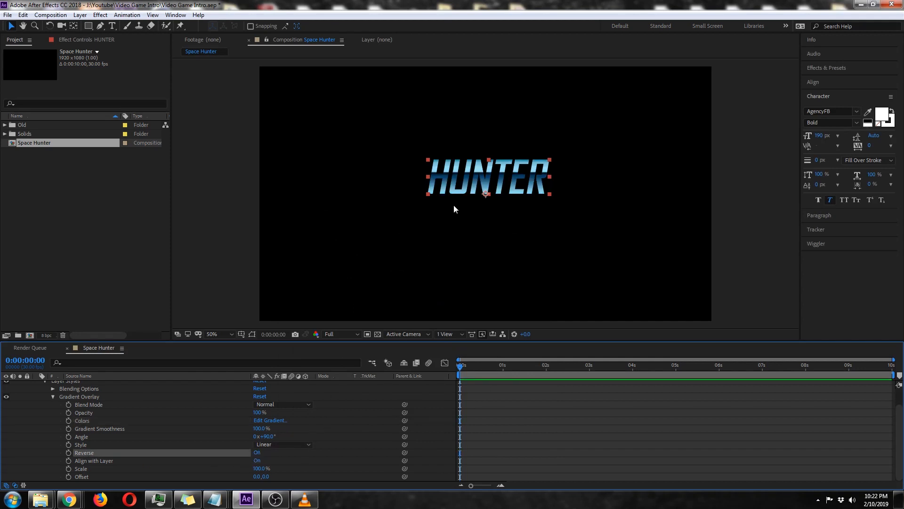
{"action": "scroll", "coordinate": [169, 390], "scroll_direction": "up", "scroll_amount": 2}
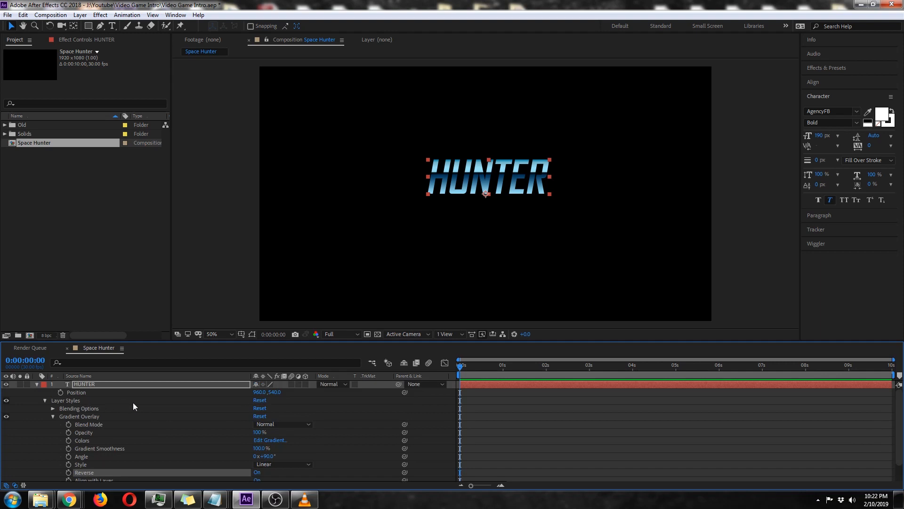
{"action": "left_click", "coordinate": [37, 384]}
Duplicate the HUNTER text layer and move the copy below the original in the layer stack.
{"action": "left_click", "coordinate": [83, 384]}
{"action": "key", "text": "period"}
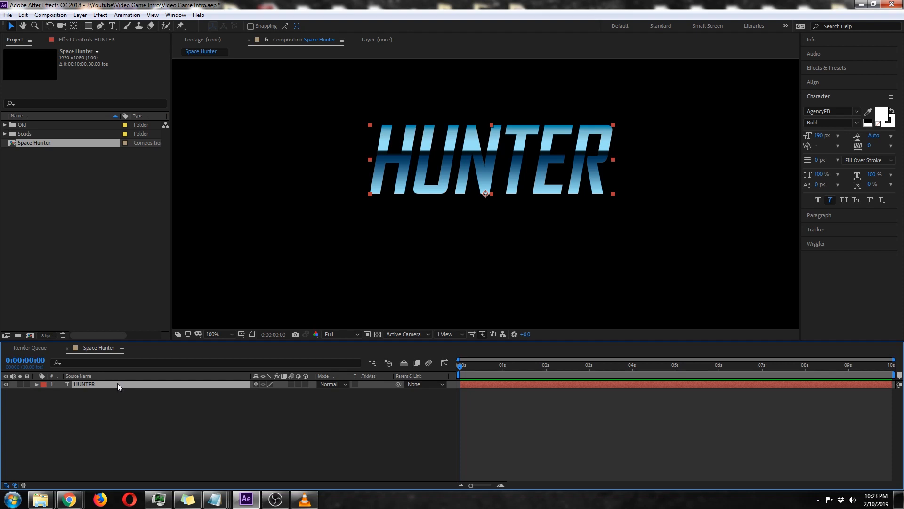
{"action": "key", "text": "ctrl+d"}
{"action": "left_click_drag", "start_coordinate": [98, 385], "coordinate": [100, 402]}
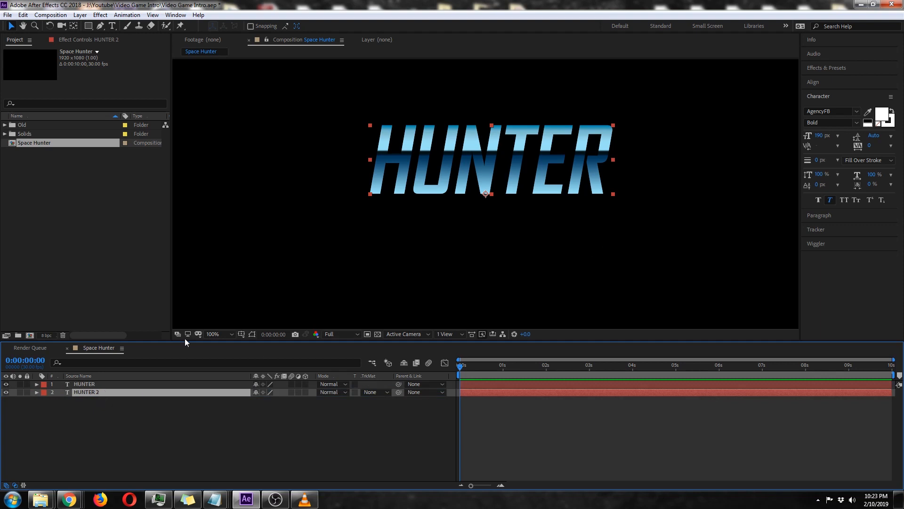
Set the stroke width of the lower HUNTER copy's text to 5 px.
{"action": "left_click", "coordinate": [819, 160]}
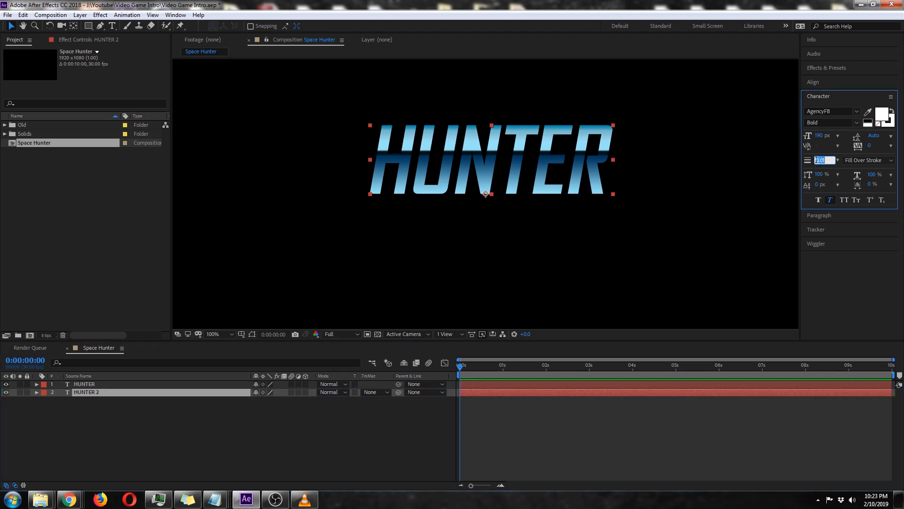
{"action": "type", "text": "5"}
{"action": "key", "text": "Return"}
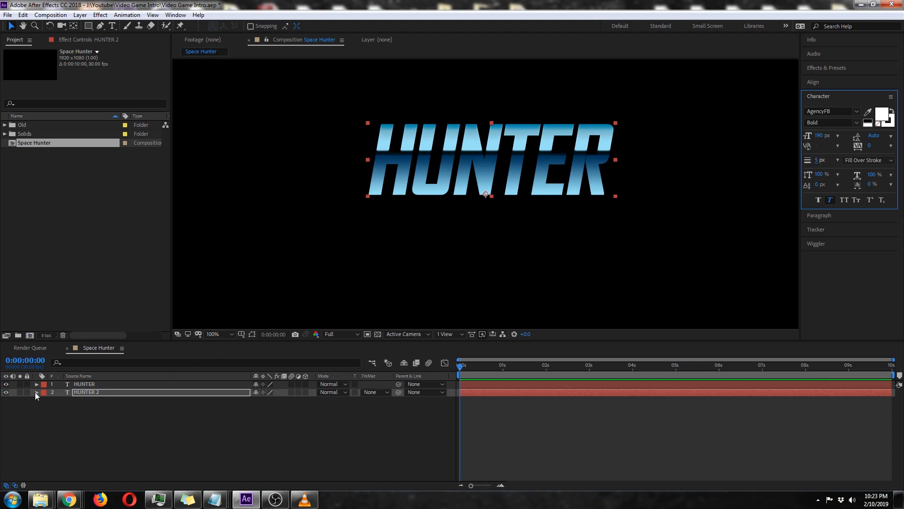
Turn off Reverse in the Gradient Overlay of the HUNTER 2 layer and collapse the layer's properties.
{"action": "left_click", "coordinate": [37, 392]}
{"action": "left_click", "coordinate": [45, 416]}
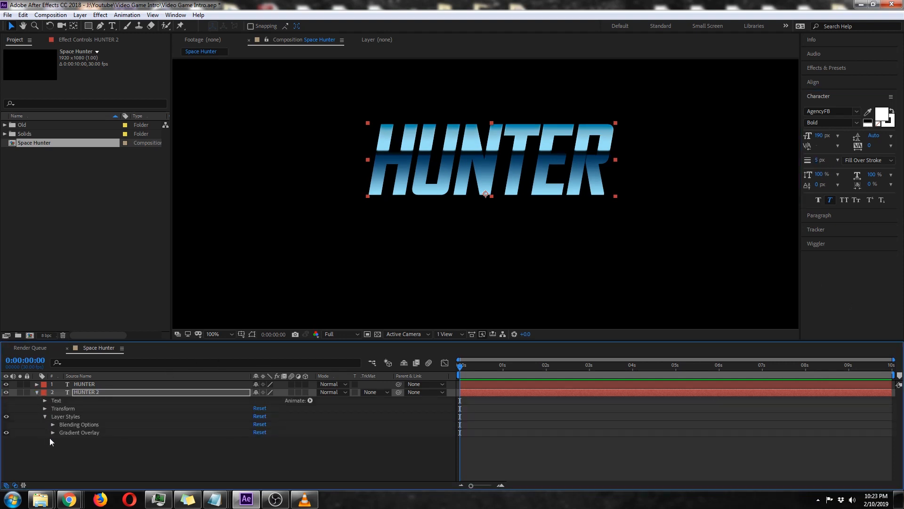
{"action": "left_click", "coordinate": [52, 432]}
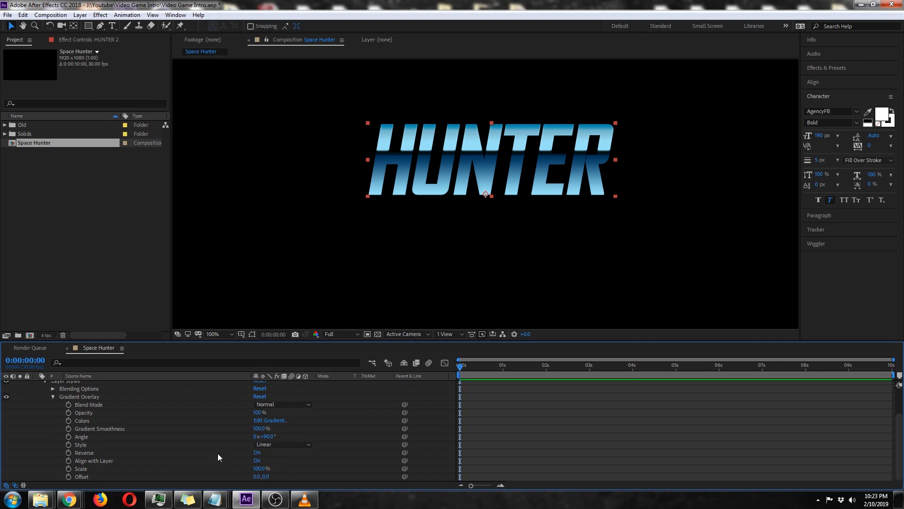
{"action": "left_click", "coordinate": [257, 460]}
{"action": "left_click", "coordinate": [257, 452]}
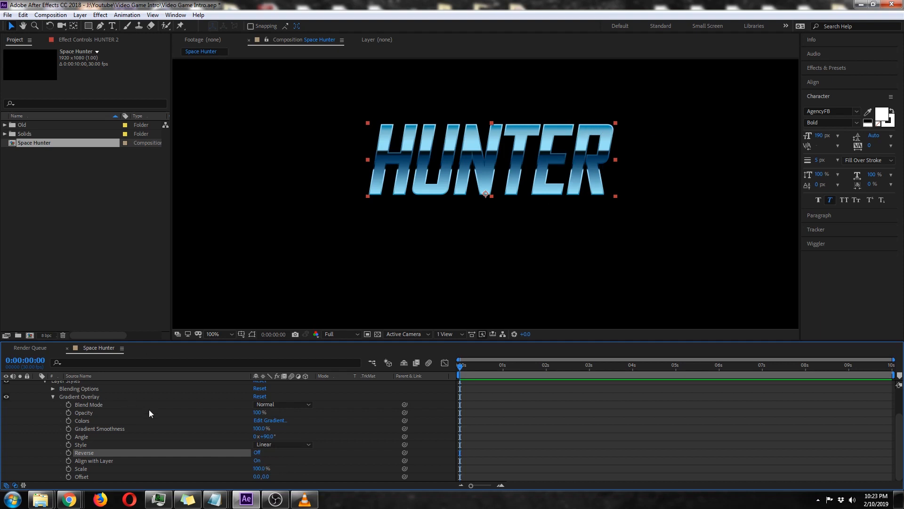
{"action": "scroll", "coordinate": [150, 414], "scroll_direction": "up", "scroll_amount": 3}
{"action": "left_click", "coordinate": [36, 392]}
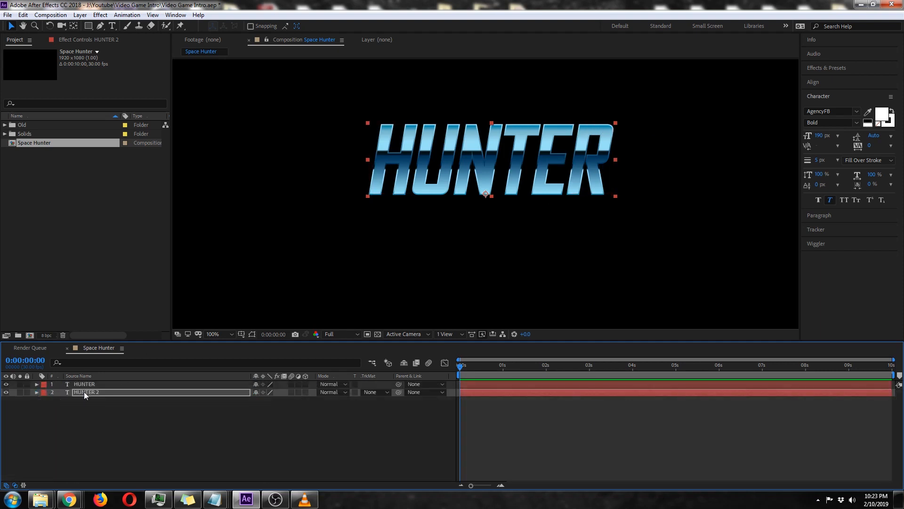
Duplicate the original HUNTER layer and place the copy's text above the existing HUNTER title in the composition.
{"action": "key", "text": "Return"}
{"action": "left_click", "coordinate": [86, 384]}
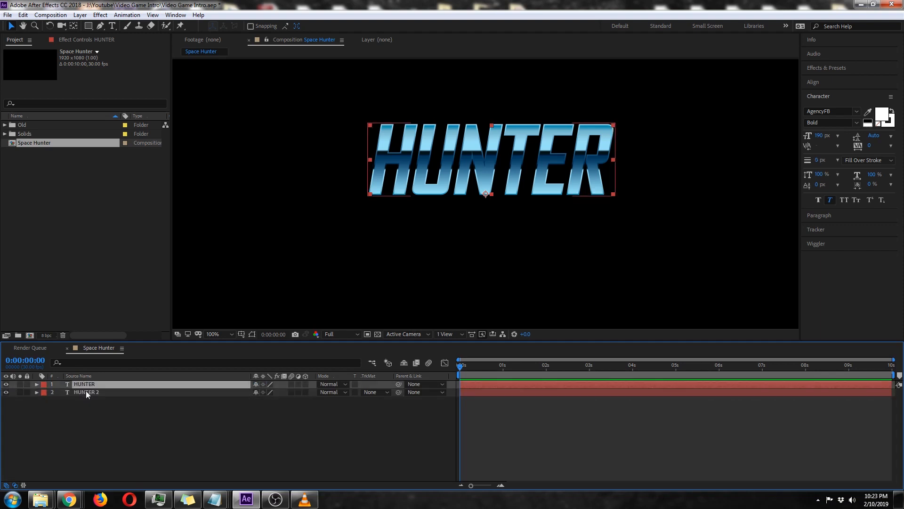
{"action": "left_click", "coordinate": [86, 392]}
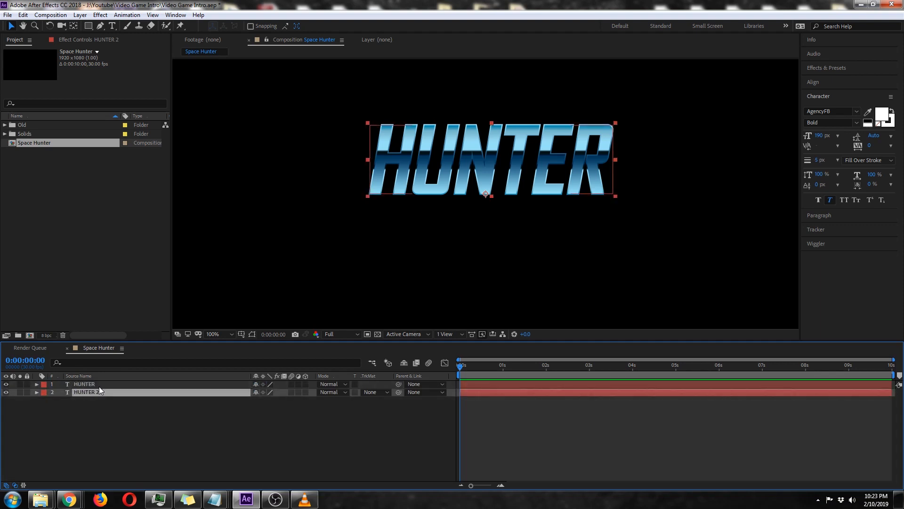
{"action": "left_click", "coordinate": [96, 384]}
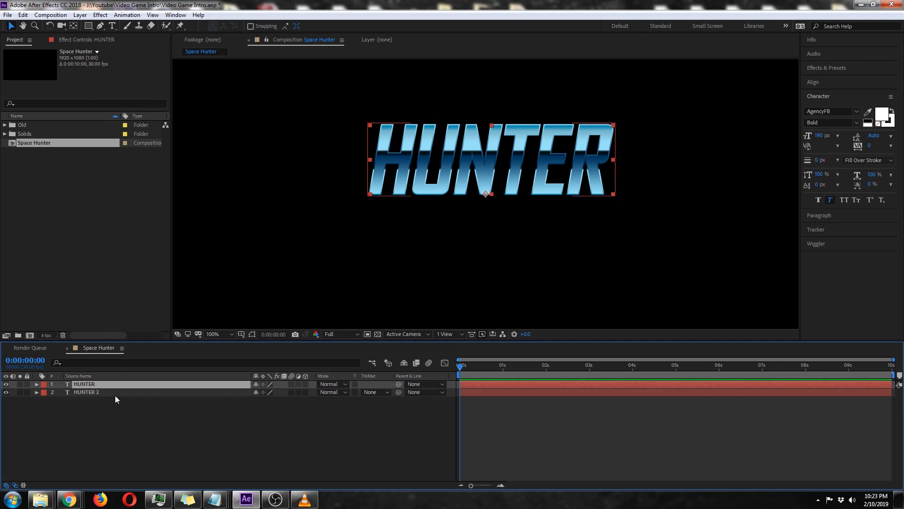
{"action": "key", "text": "ctrl+d"}
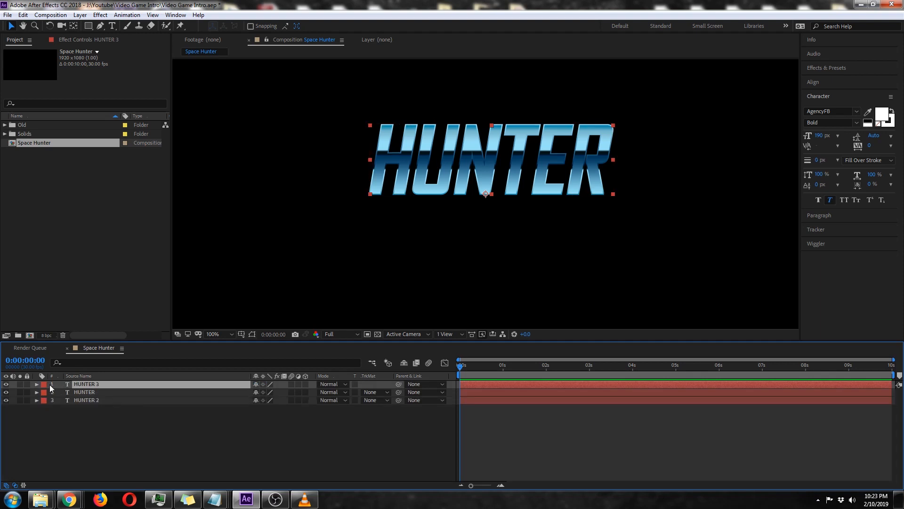
{"action": "mouse_move", "coordinate": [495, 162]}
{"action": "left_mouse_down"}
{"action": "mouse_move", "coordinate": [501, 72]}
{"action": "mouse_move", "coordinate": [499, 178]}
{"action": "left_mouse_up"}
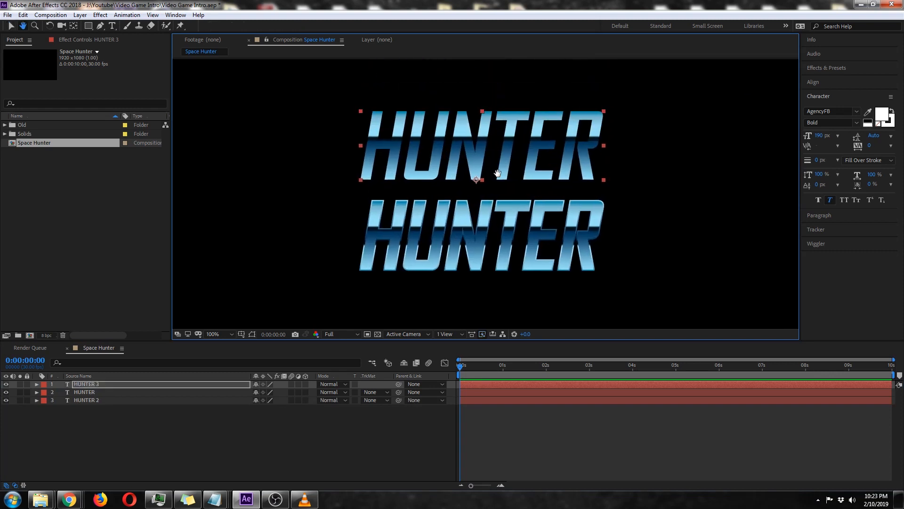
Replace the text of the upper HUNTER copy with SPACE.
{"action": "left_click", "coordinate": [113, 26]}
{"action": "double_click", "coordinate": [452, 142]}
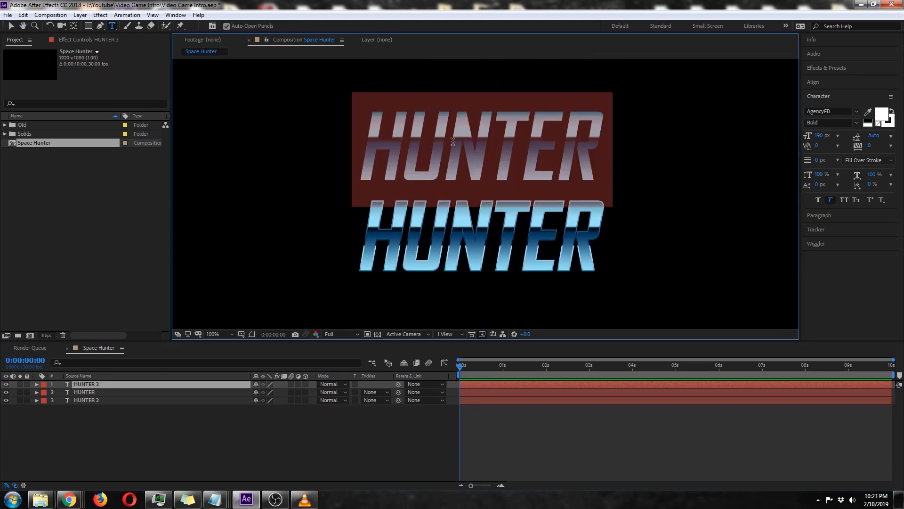
{"action": "type", "text": "SPACE"}
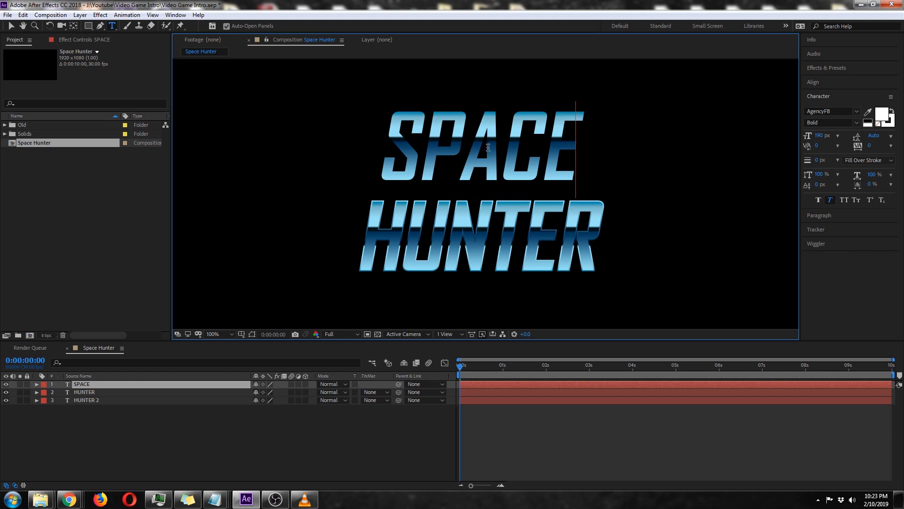
Set the font size of the HUNTER layer's text to 240 px.
{"action": "left_click_drag", "start_coordinate": [578, 148], "coordinate": [306, 142]}
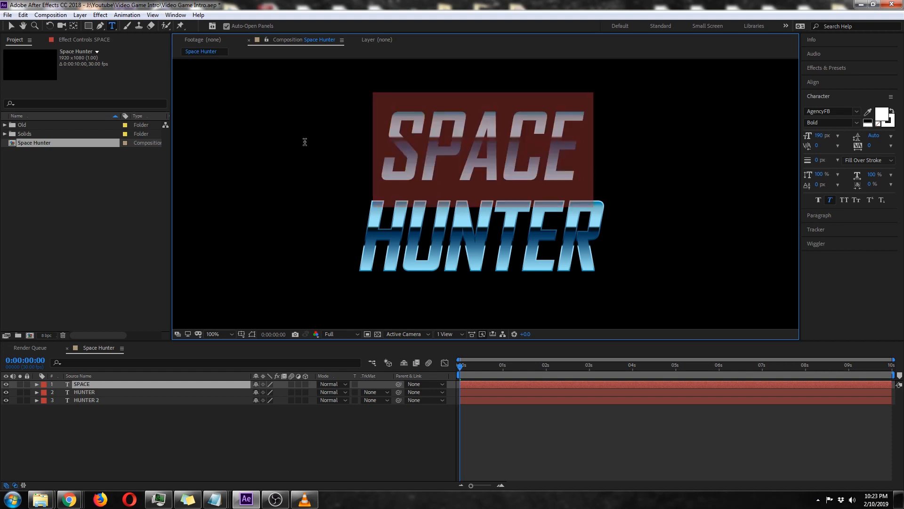
{"action": "left_click", "coordinate": [818, 136]}
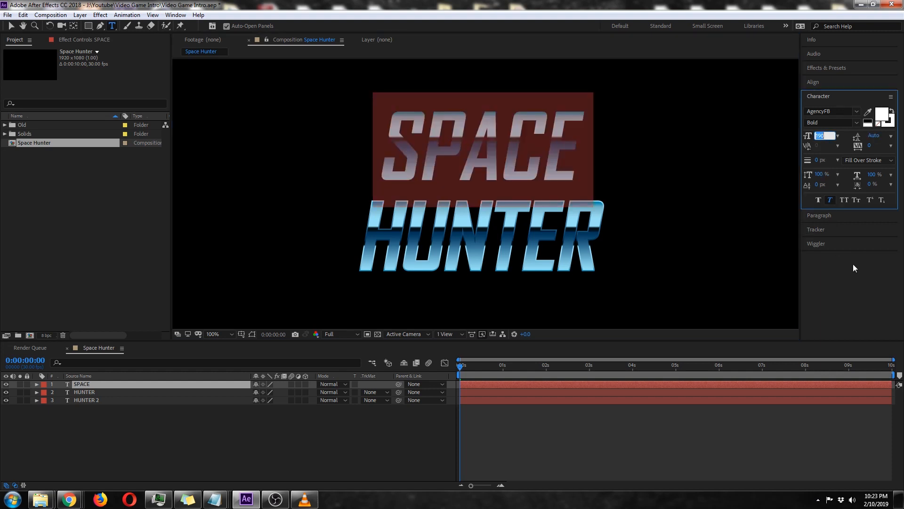
{"action": "left_click", "coordinate": [85, 392]}
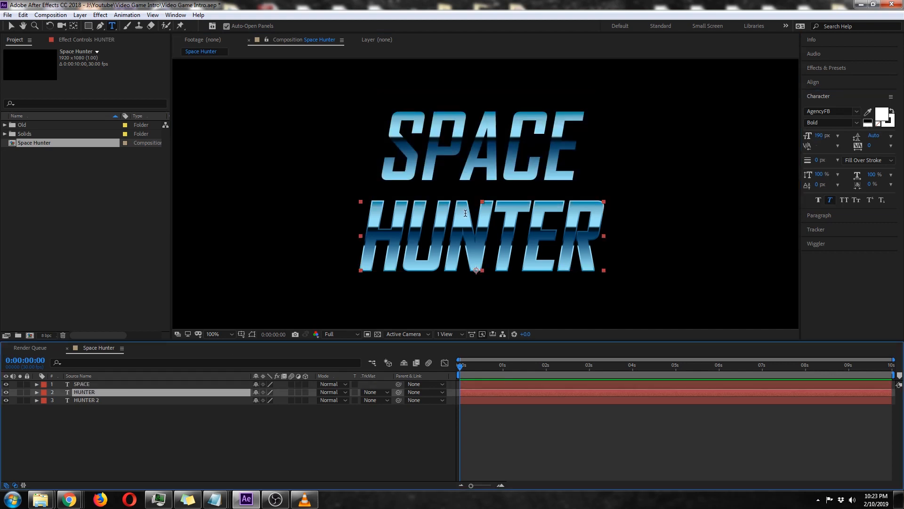
{"action": "double_click", "coordinate": [462, 224]}
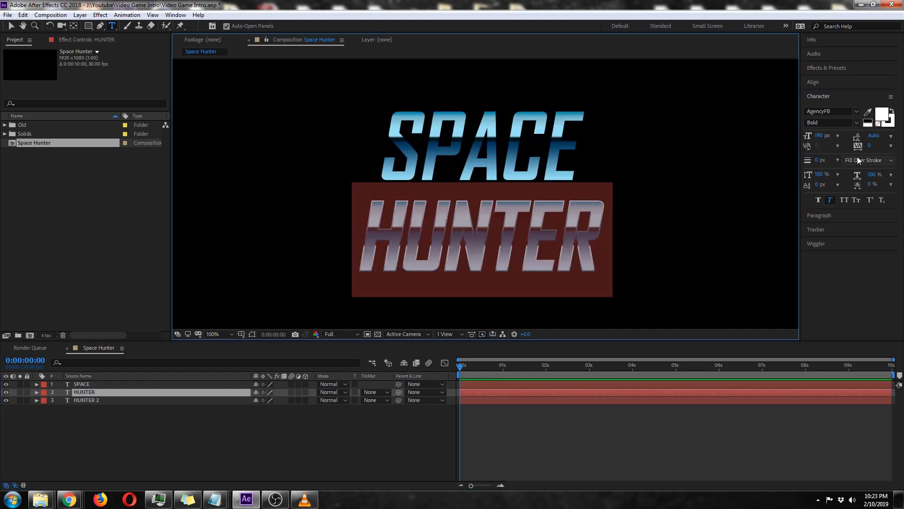
{"action": "left_click", "coordinate": [818, 135]}
{"action": "type", "text": "240"}
{"action": "key", "text": "Return"}
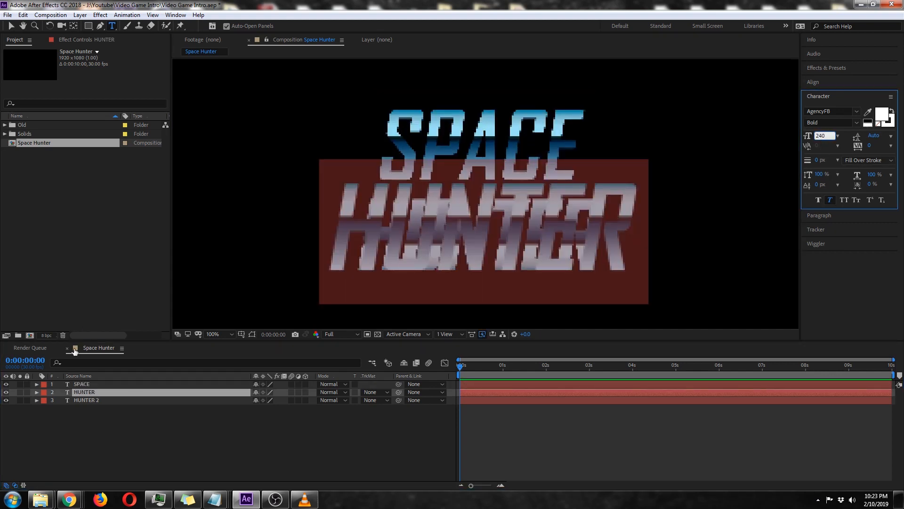
Set the font size of the HUNTER 2 outline layer to 240 px to match the enlarged title.
{"action": "left_click", "coordinate": [86, 401]}
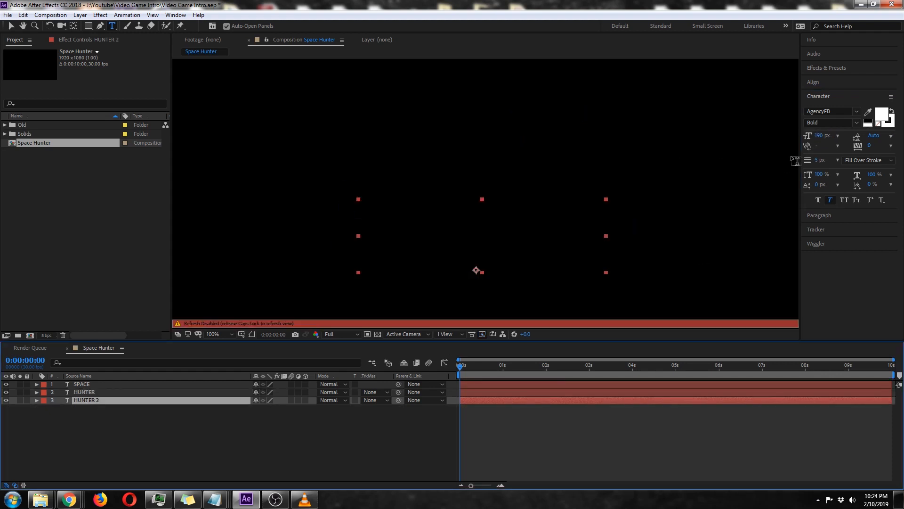
{"action": "left_click", "coordinate": [821, 136]}
{"action": "type", "text": "240"}
{"action": "key", "text": "Return"}
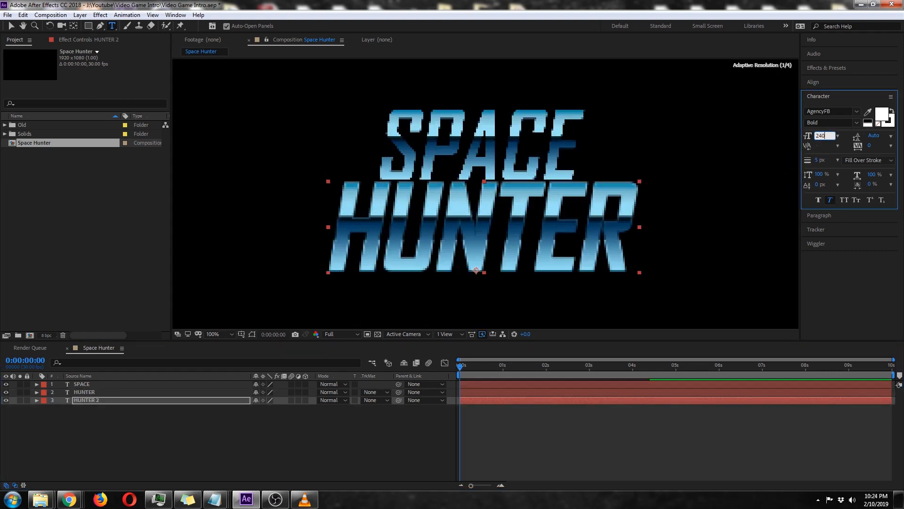
{"action": "left_click", "coordinate": [97, 415]}
Move the SPACE text straight up to leave a gap above the enlarged HUNTER title.
{"action": "left_click", "coordinate": [97, 384]}
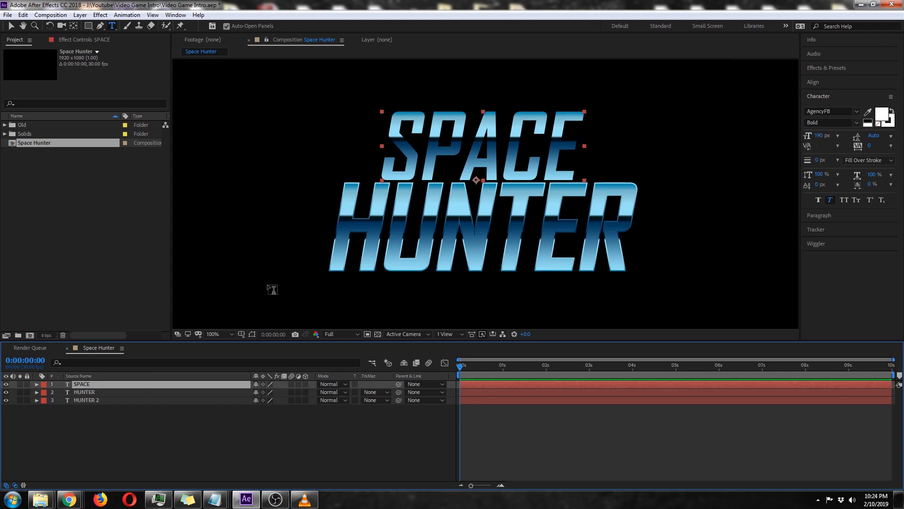
{"action": "left_click", "coordinate": [11, 25]}
{"action": "left_click_drag", "start_coordinate": [479, 137], "coordinate": [479, 105]}
Duplicate the SPACE layer and place the copy directly beneath the original in the layer order.
{"action": "left_click", "coordinate": [100, 384]}
{"action": "key", "text": "ctrl+d"}
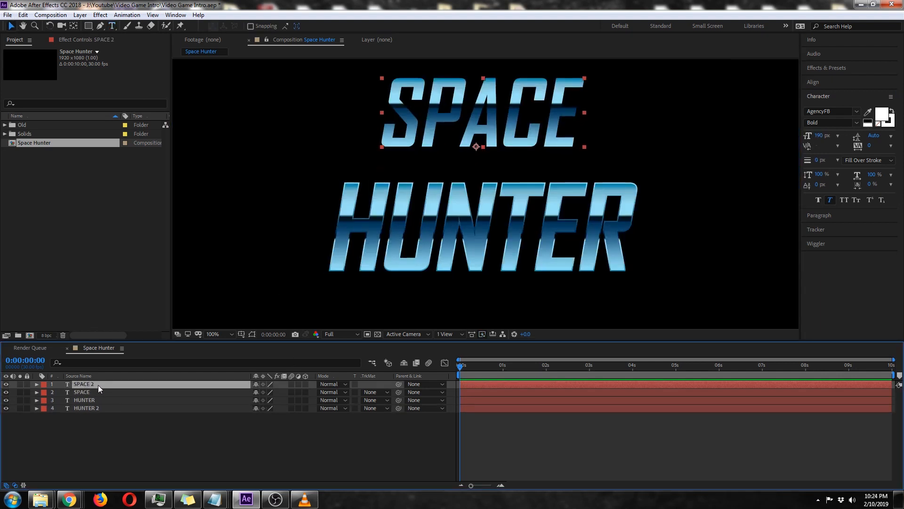
{"action": "left_click_drag", "start_coordinate": [98, 385], "coordinate": [99, 393]}
Turn off Reverse in the Gradient Overlay of the SPACE 2 layer and collapse the layer's properties.
{"action": "left_click", "coordinate": [38, 393]}
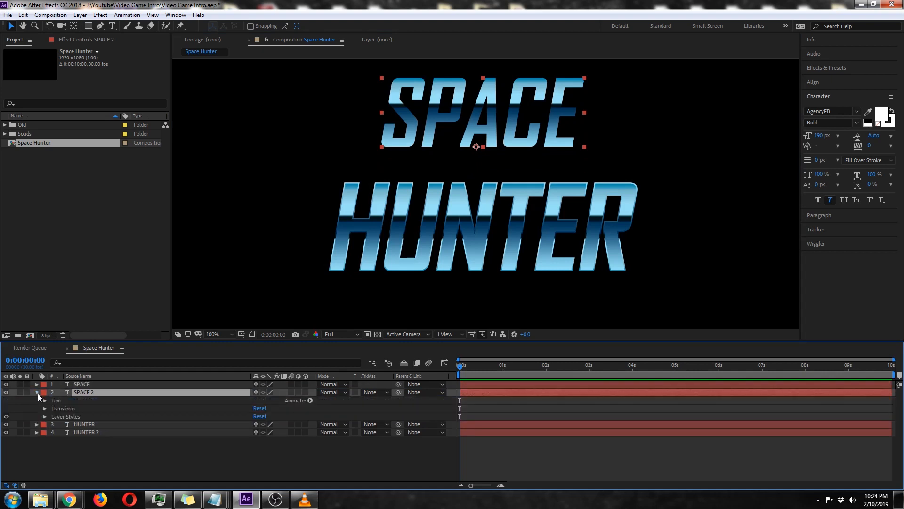
{"action": "left_click", "coordinate": [44, 416]}
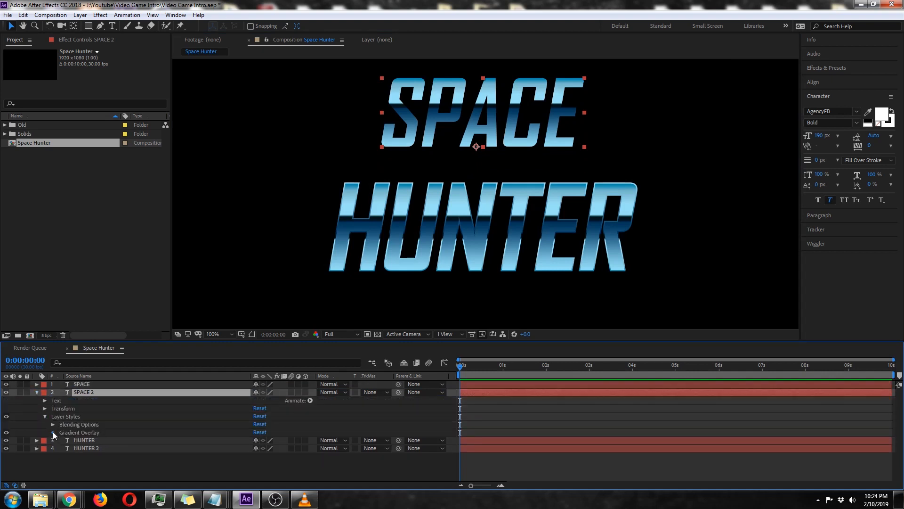
{"action": "left_click", "coordinate": [53, 432]}
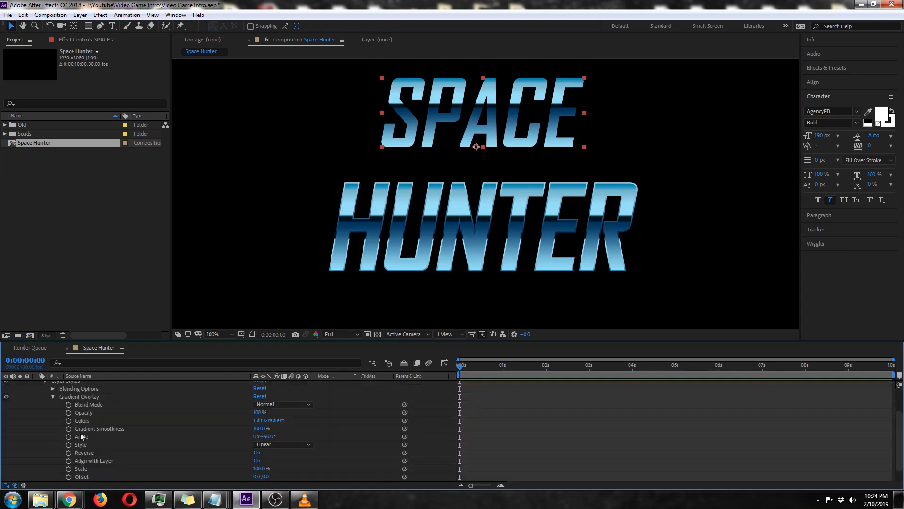
{"action": "left_click", "coordinate": [258, 455]}
{"action": "scroll", "coordinate": [371, 448], "scroll_direction": "up", "scroll_amount": 2}
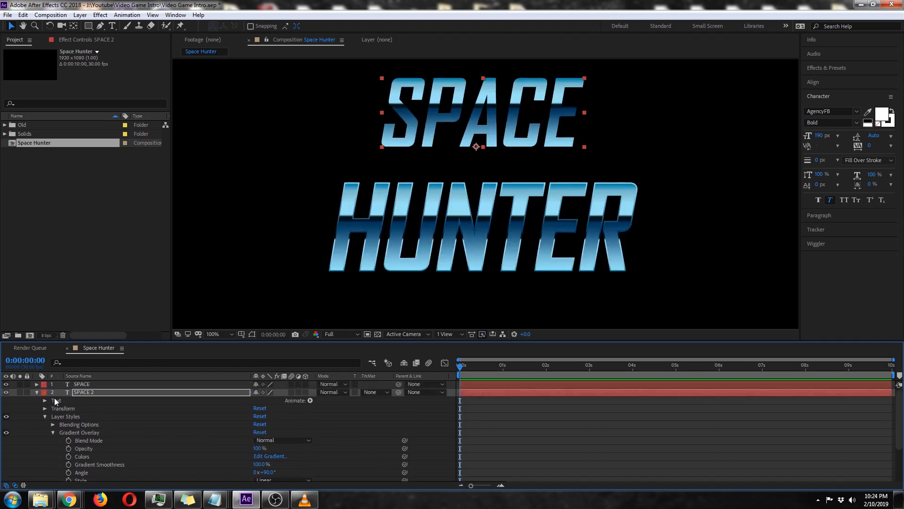
{"action": "left_click", "coordinate": [37, 392]}
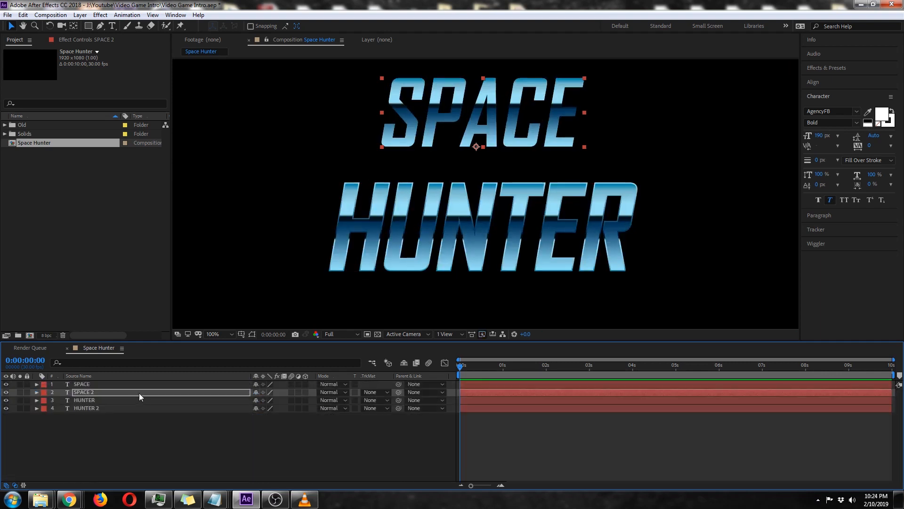
Set the stroke width of the SPACE 2 text to 5 px.
{"action": "left_click", "coordinate": [818, 160]}
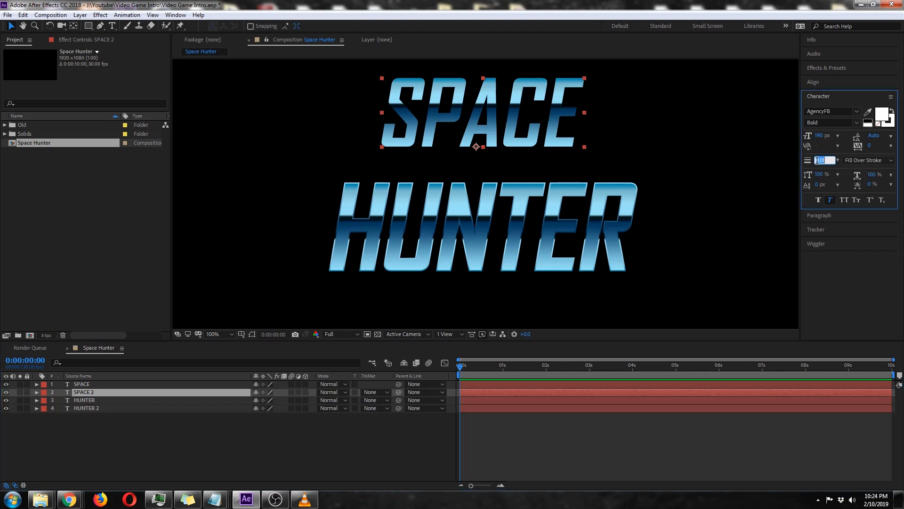
{"action": "type", "text": "5"}
{"action": "key", "text": "Return"}
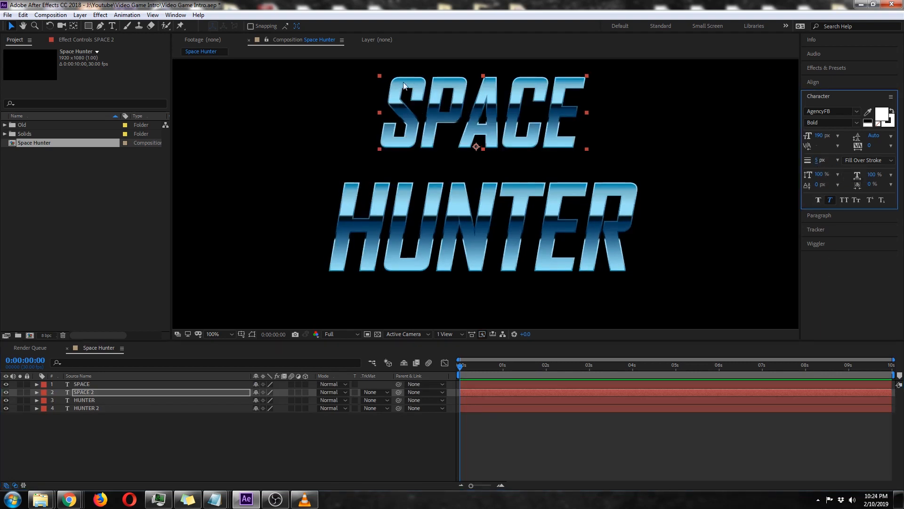
Move both SPACE layers down together so the word sits just above HUNTER, and clear the selection.
{"action": "left_click", "coordinate": [142, 384]}
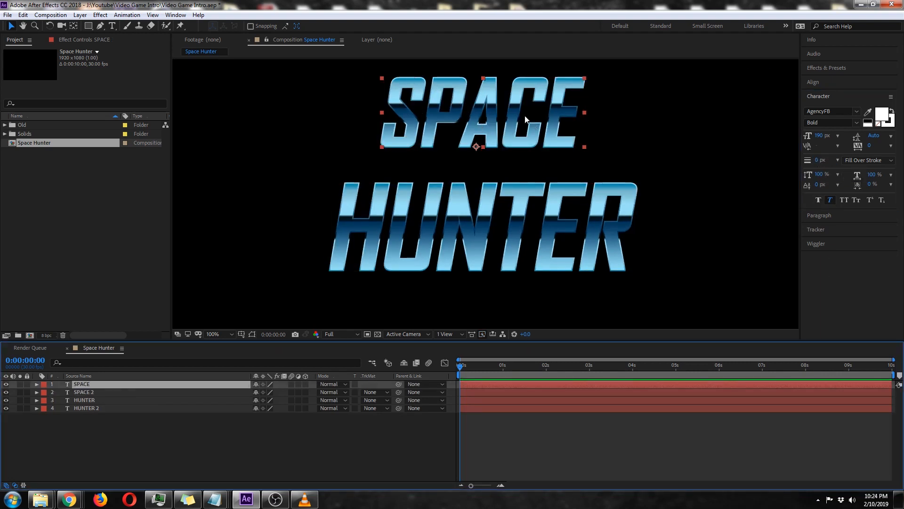
{"action": "left_click_drag", "start_coordinate": [526, 119], "coordinate": [526, 134]}
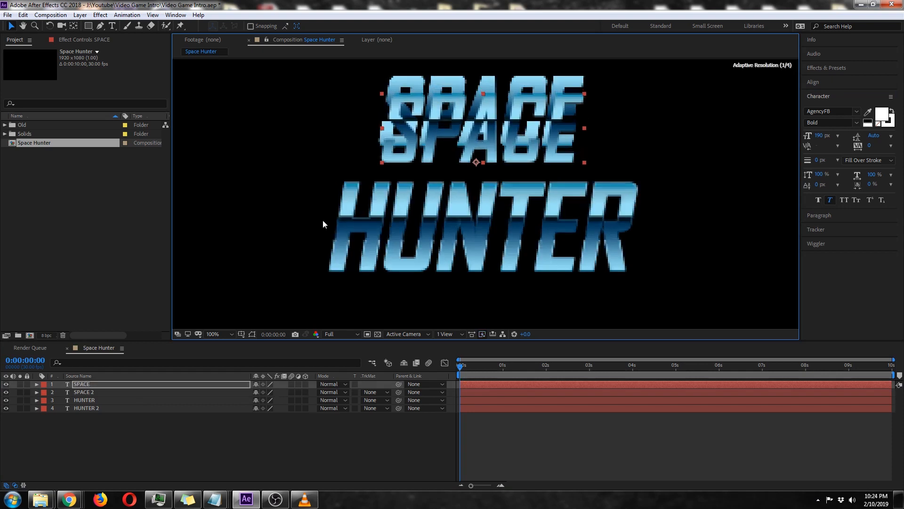
{"action": "key", "text": "ctrl+z"}
{"action": "left_click", "coordinate": [105, 392], "text": "shift"}
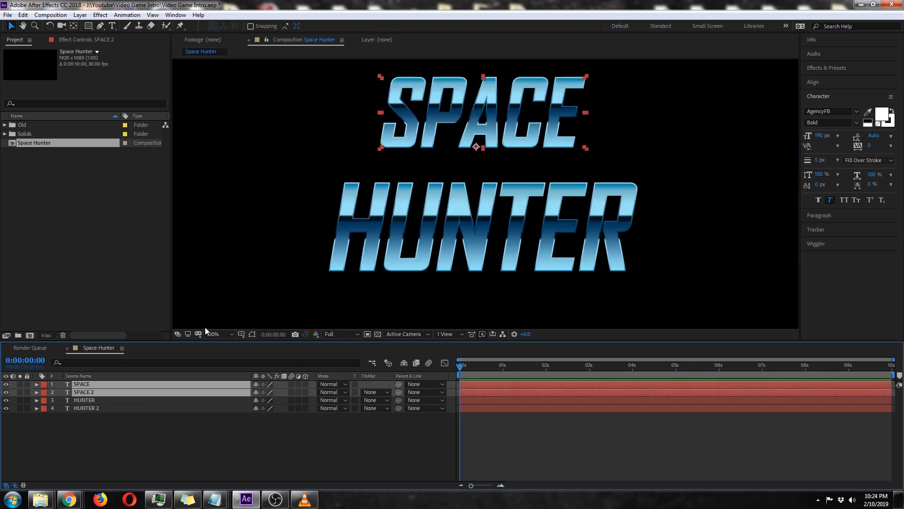
{"action": "left_click_drag", "start_coordinate": [516, 99], "coordinate": [518, 121]}
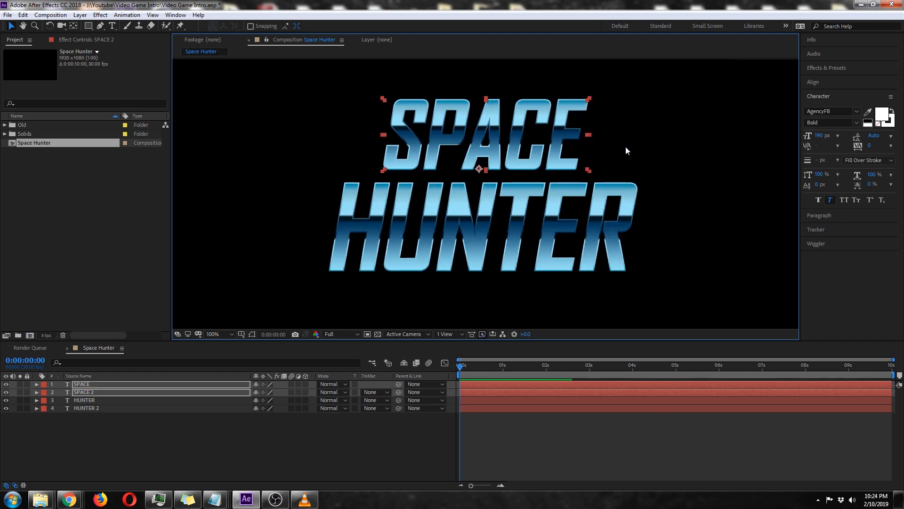
{"action": "left_click", "coordinate": [107, 440]}
Add a new adjustment layer above all the text layers.
{"action": "left_click", "coordinate": [84, 15]}
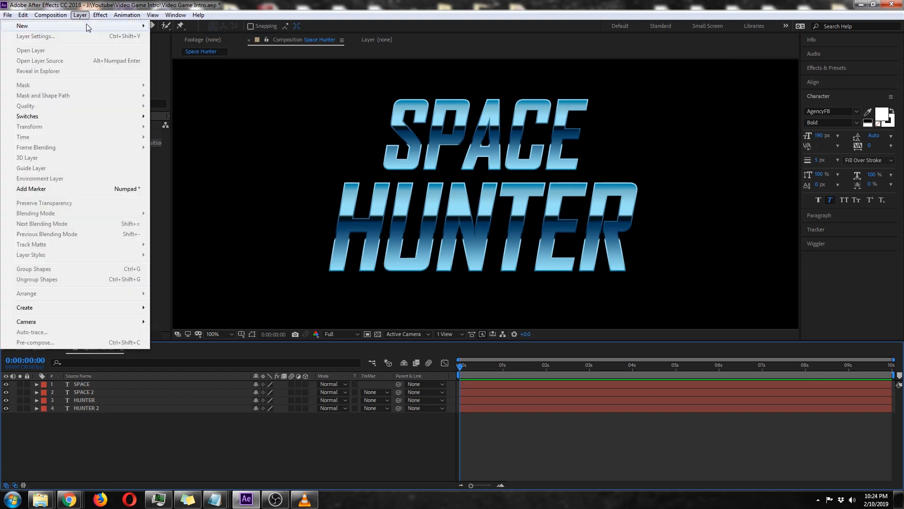
{"action": "mouse_move", "coordinate": [89, 26]}
{"action": "left_click", "coordinate": [197, 88]}
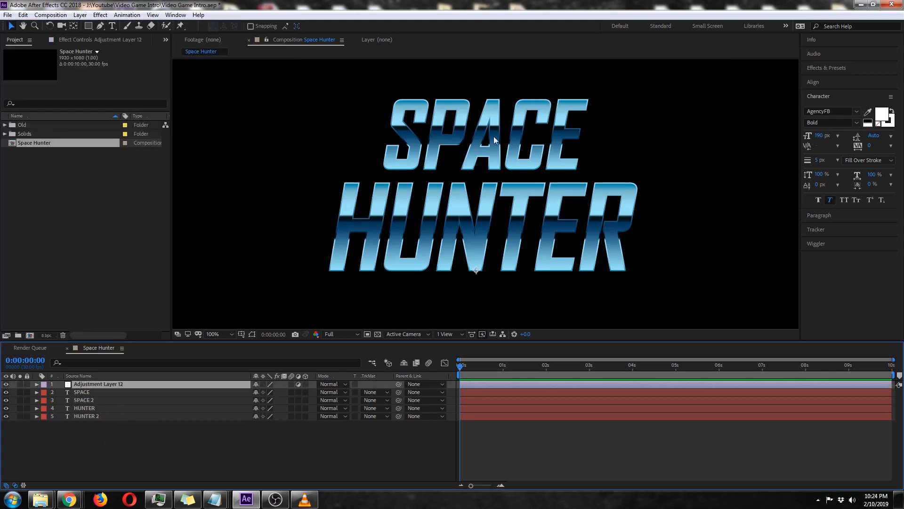
Find the Curves effect and apply it to the adjustment layer.
{"action": "left_click", "coordinate": [832, 68]}
{"action": "left_click", "coordinate": [841, 79]}
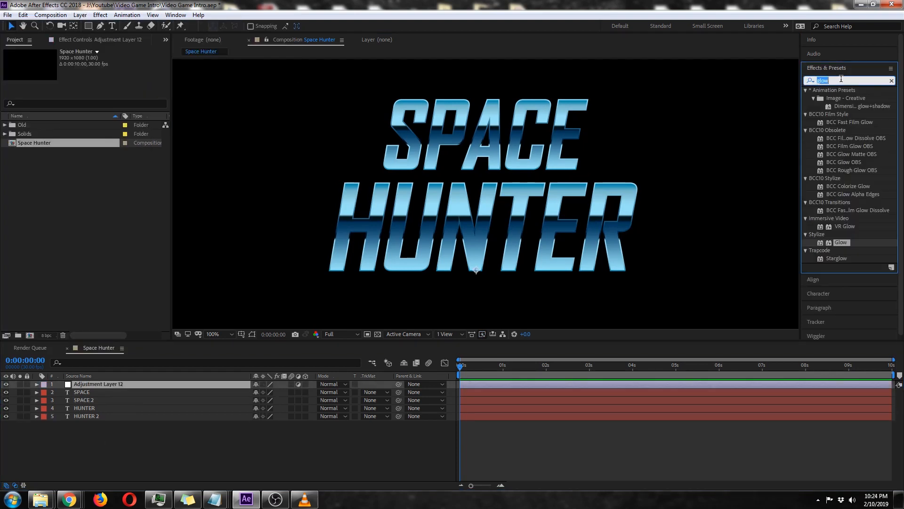
{"action": "type", "text": "curves"}
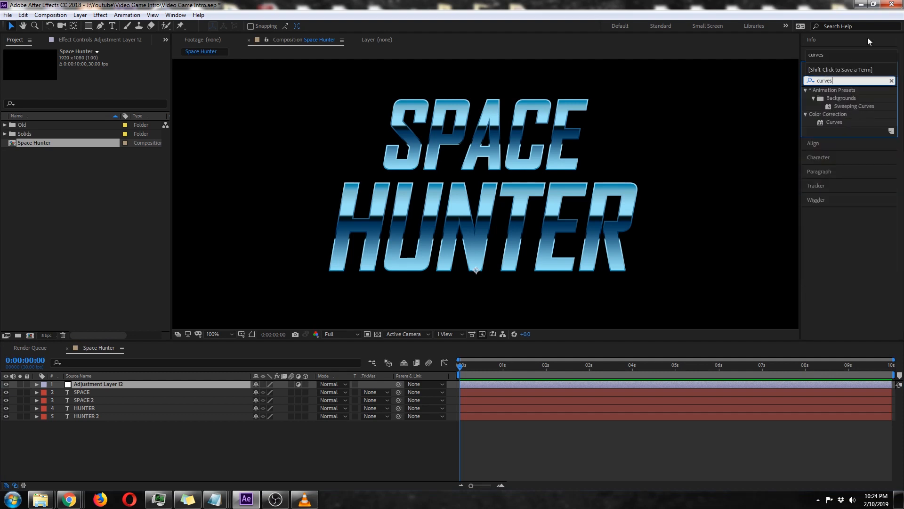
{"action": "double_click", "coordinate": [830, 123]}
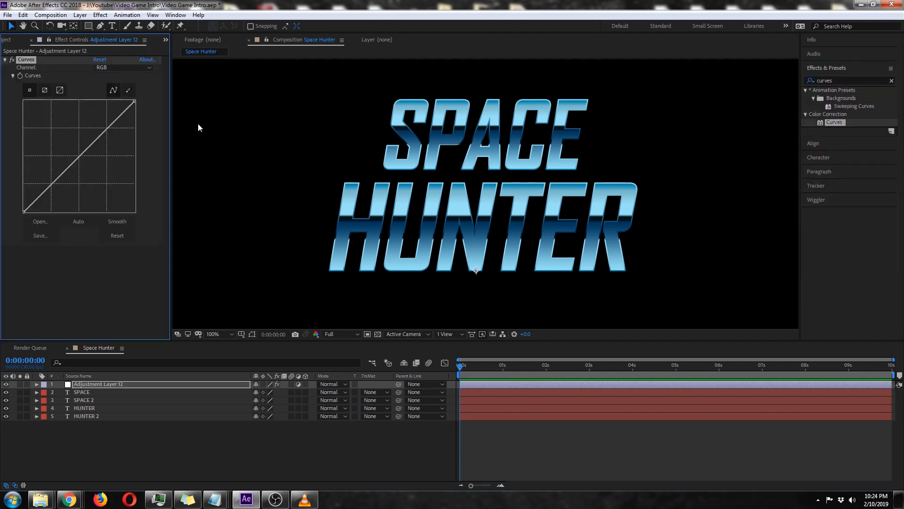
Shape the RGB curve with a raised upper point and a lower point near the diagonal, then compare the title with Curves off and on.
{"action": "left_click_drag", "start_coordinate": [95, 138], "coordinate": [90, 134]}
{"action": "left_click_drag", "start_coordinate": [49, 180], "coordinate": [54, 180]}
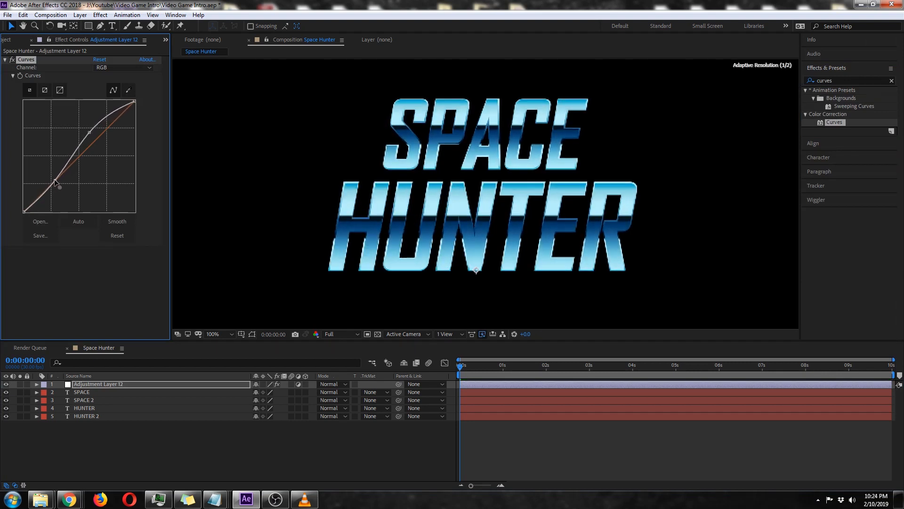
{"action": "left_click", "coordinate": [12, 60]}
{"action": "left_click", "coordinate": [12, 60]}
{"action": "left_click", "coordinate": [12, 60]}
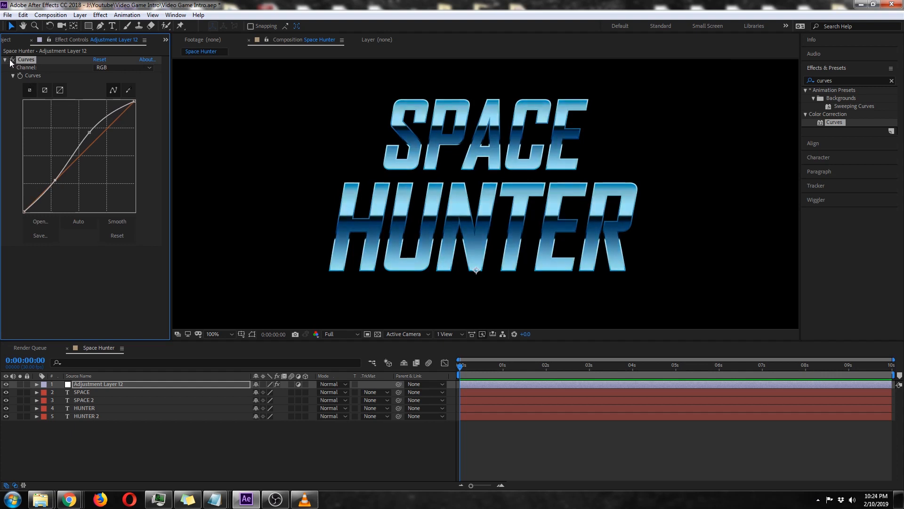
{"action": "left_click", "coordinate": [11, 60]}
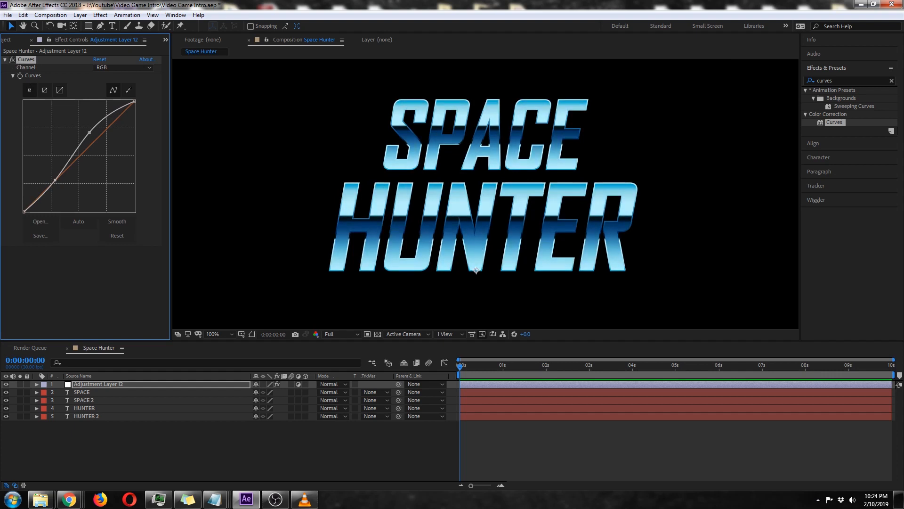
{"action": "left_click", "coordinate": [332, 464]}
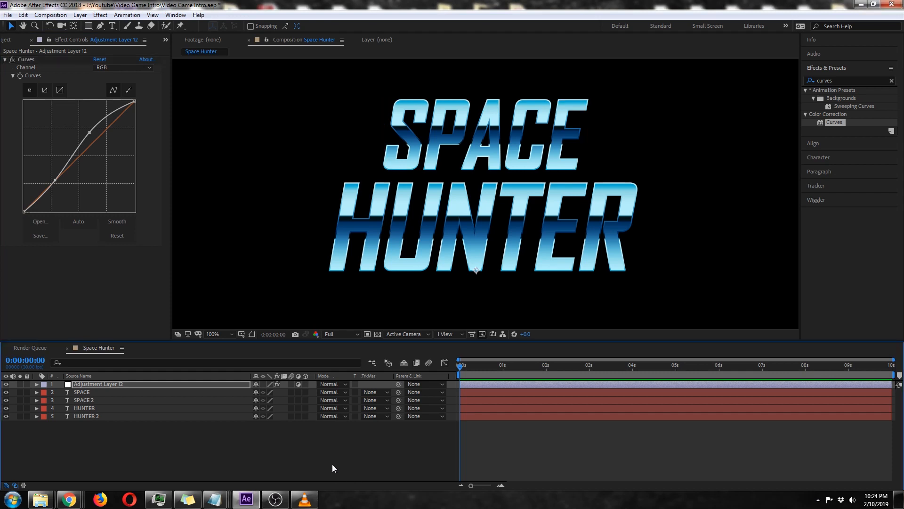
Create a new composition named Start Button at 1920 x 1080, 30 fps and 10 seconds.
{"action": "scroll", "coordinate": [542, 174], "scroll_direction": "down", "scroll_amount": 2}
{"action": "scroll", "coordinate": [542, 174], "scroll_direction": "down", "scroll_amount": 1}
{"action": "scroll", "coordinate": [500, 208], "scroll_direction": "up", "scroll_amount": 1}
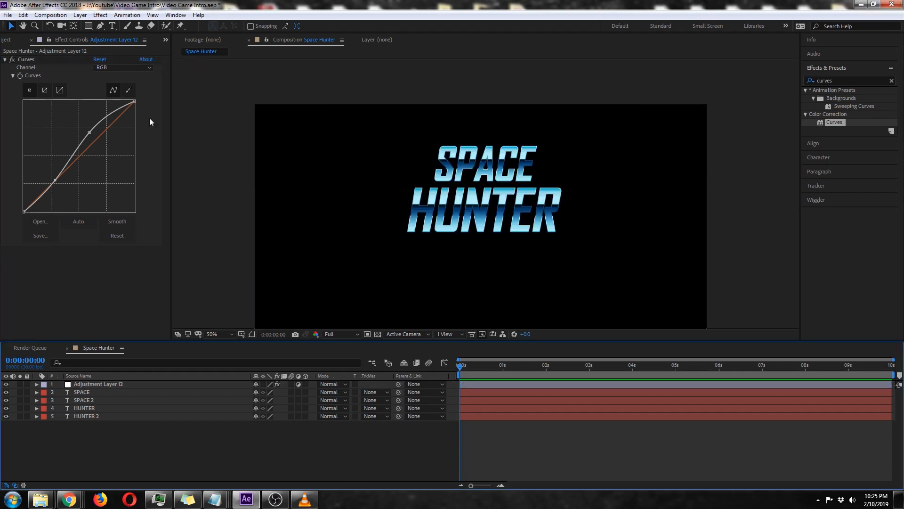
{"action": "left_click", "coordinate": [58, 16]}
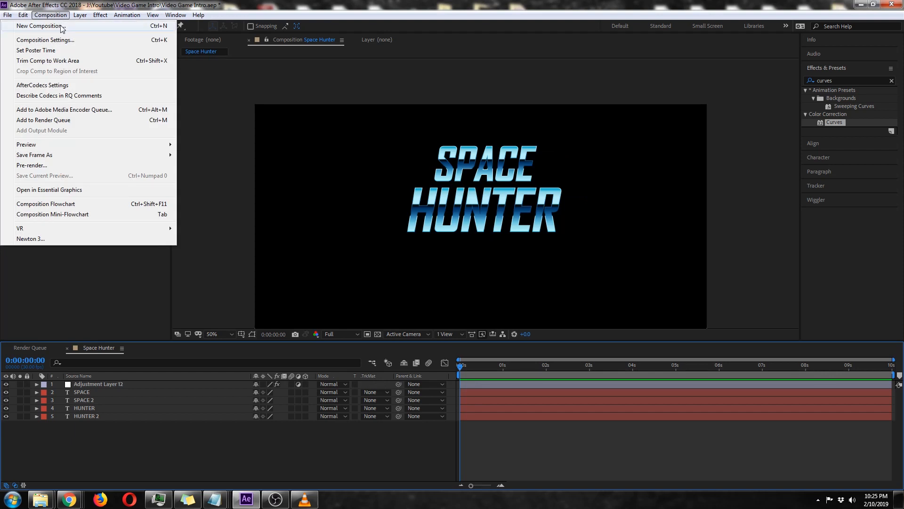
{"action": "left_click", "coordinate": [63, 27]}
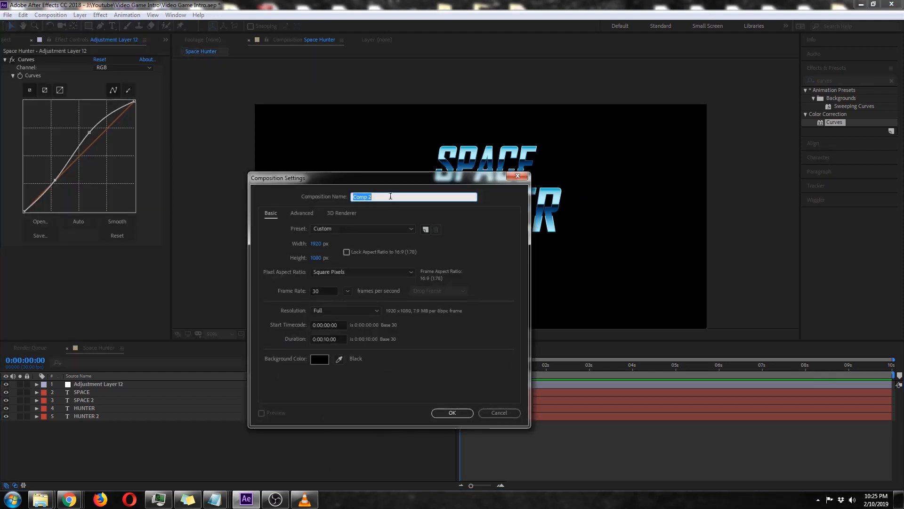
{"action": "type", "text": "Start Button"}
{"action": "key", "text": "Return"}
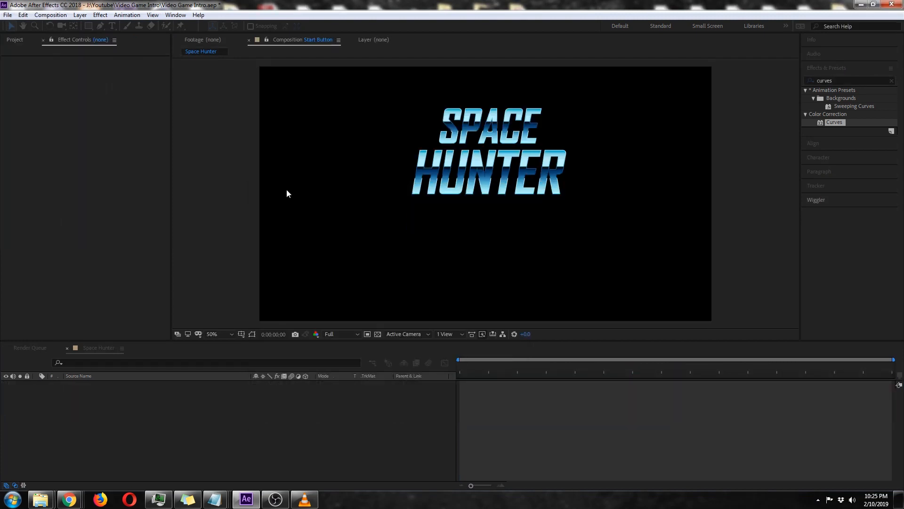
Add a text layer reading PRESS START to the Start Button composition.
{"action": "left_click", "coordinate": [109, 28]}
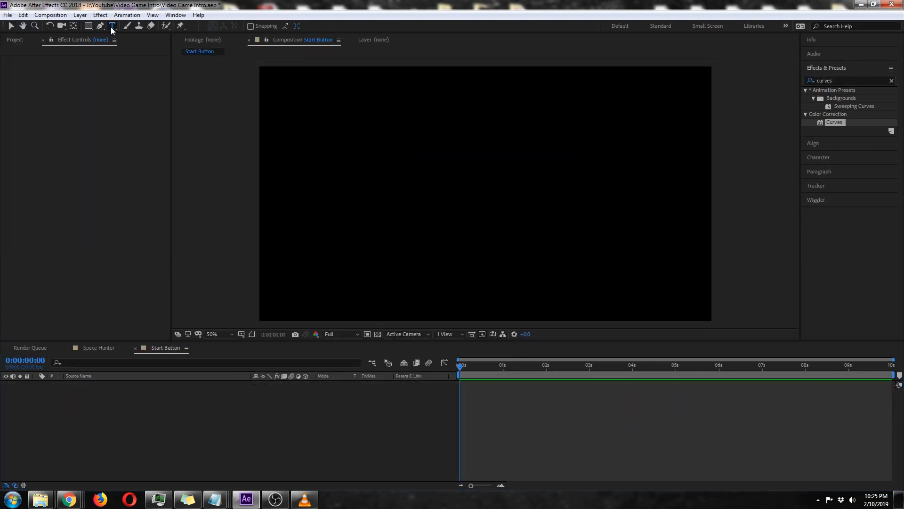
{"action": "left_click", "coordinate": [426, 233]}
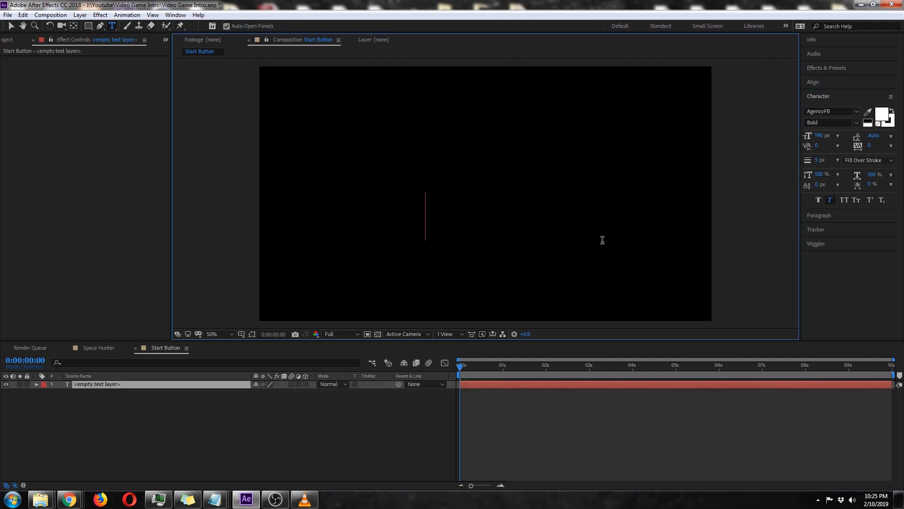
{"action": "type", "text": "PRESS START"}
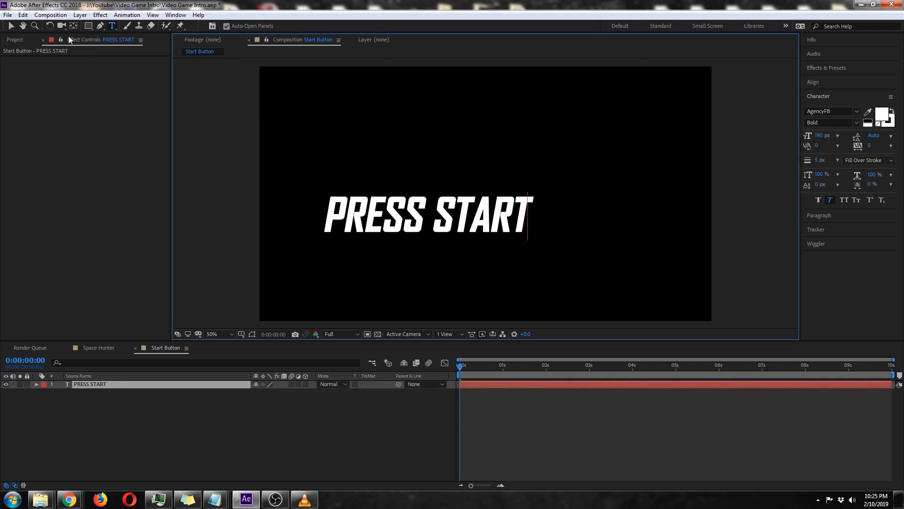
{"action": "left_click", "coordinate": [11, 25]}
Change the PRESS START text's font to RetroVille NC and restore the refreshed composition view.
{"action": "left_click", "coordinate": [857, 113]}
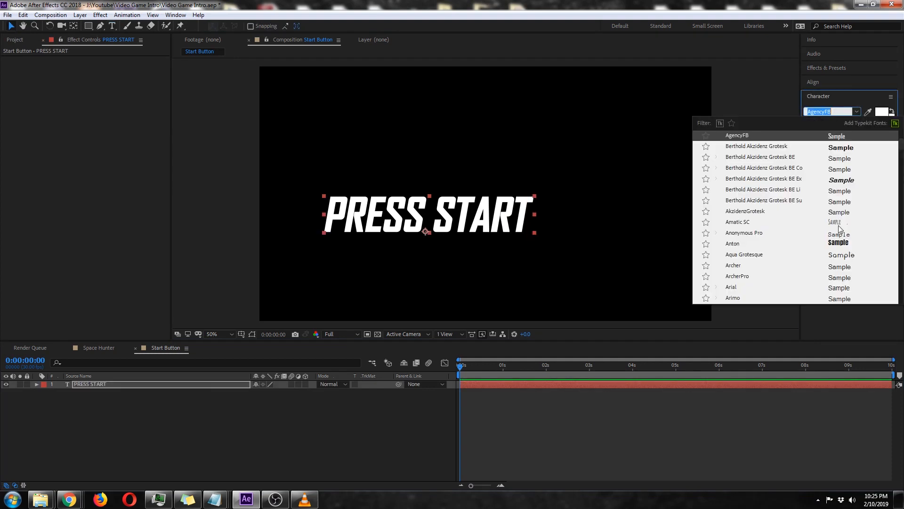
{"action": "scroll", "coordinate": [864, 218], "scroll_direction": "down", "scroll_amount": 10}
{"action": "scroll", "coordinate": [860, 216], "scroll_direction": "down", "scroll_amount": 12}
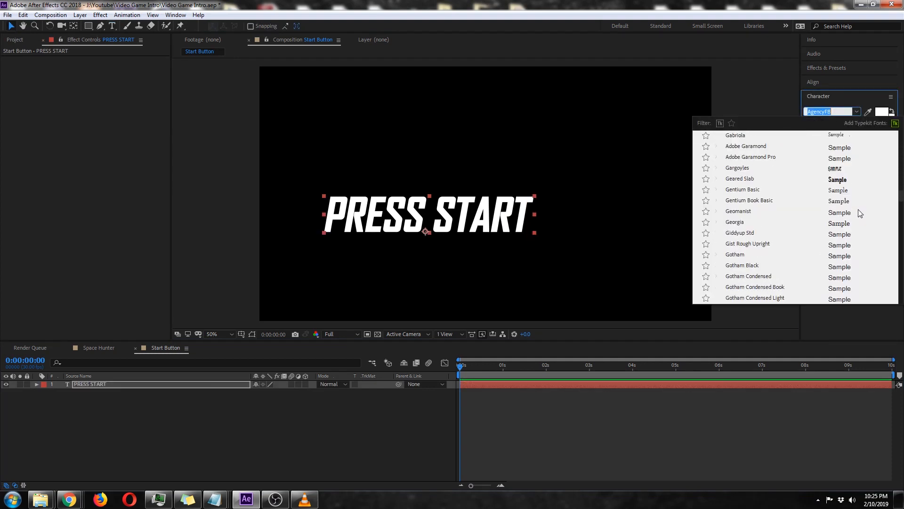
{"action": "scroll", "coordinate": [855, 217], "scroll_direction": "down", "scroll_amount": 15}
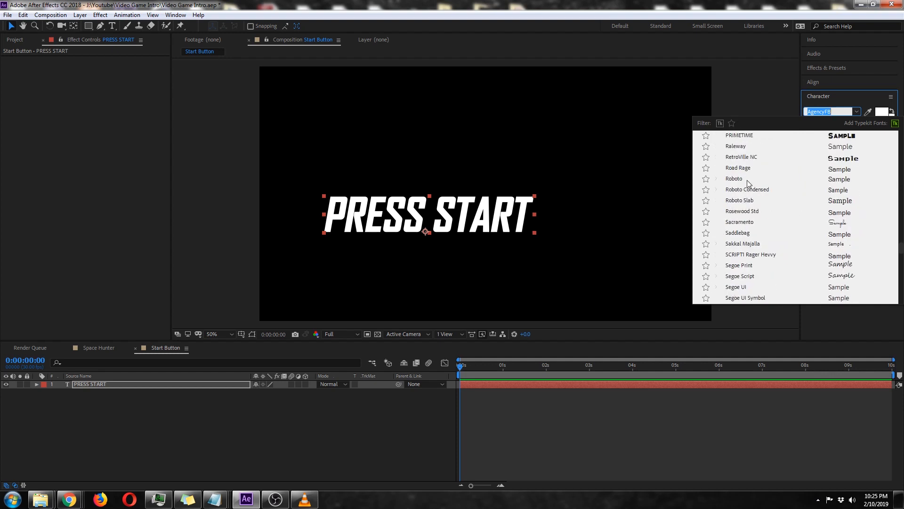
{"action": "key", "text": "Escape"}
{"action": "key", "text": "Caps_Lock"}
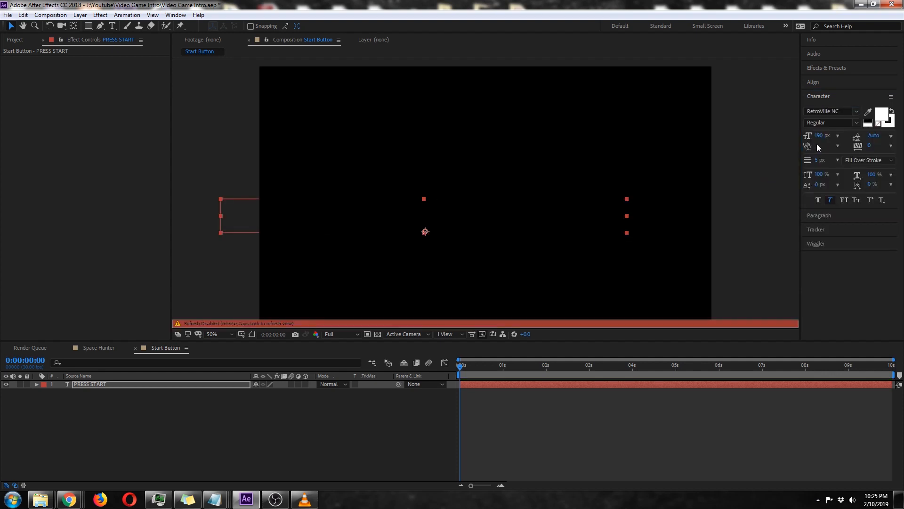
{"action": "key", "text": "Caps_Lock"}
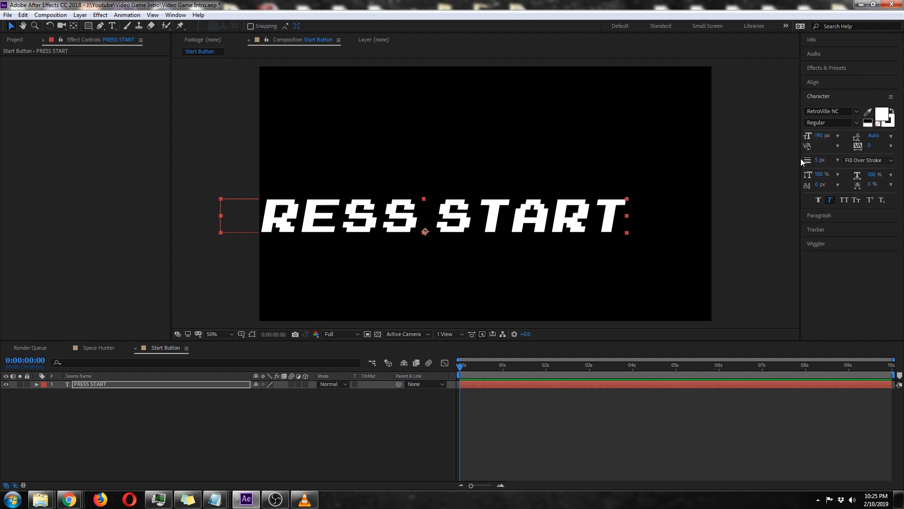
Set the PRESS START text's font size to 42 px and its stroke width to 0 px.
{"action": "left_click", "coordinate": [818, 135]}
{"action": "type", "text": "45"}
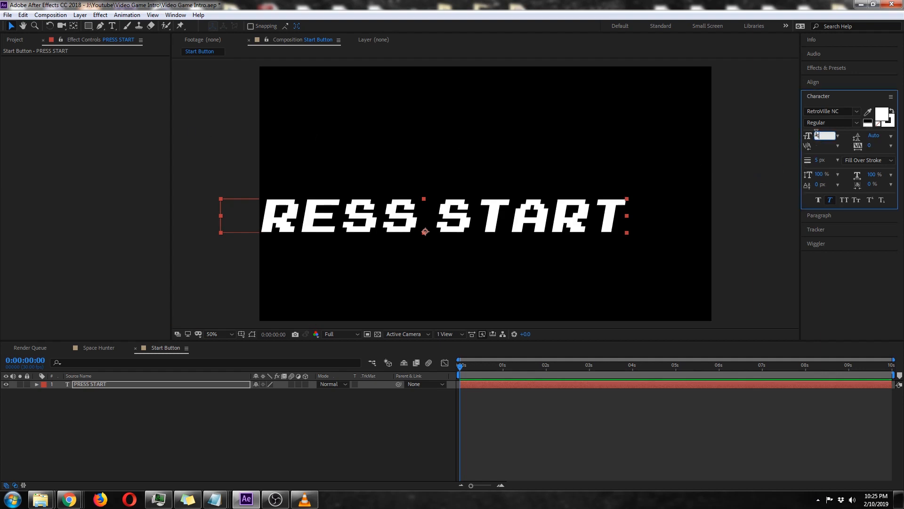
{"action": "key", "text": "Return"}
{"action": "type", "text": "42"}
{"action": "key", "text": "Return"}
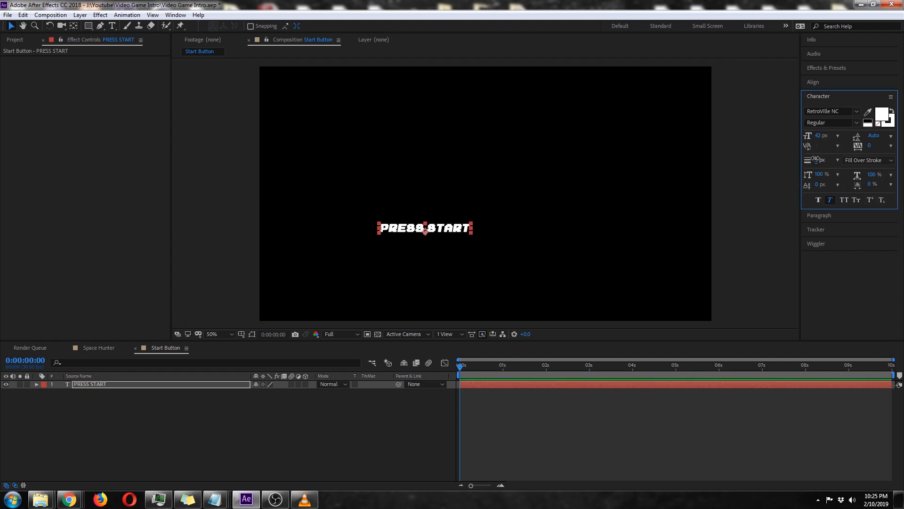
{"action": "left_click_drag", "start_coordinate": [819, 160], "coordinate": [735, 155]}
Reset the PRESS START layer's position and move the text straight down to about 960, 796.
{"action": "left_click", "coordinate": [131, 387]}
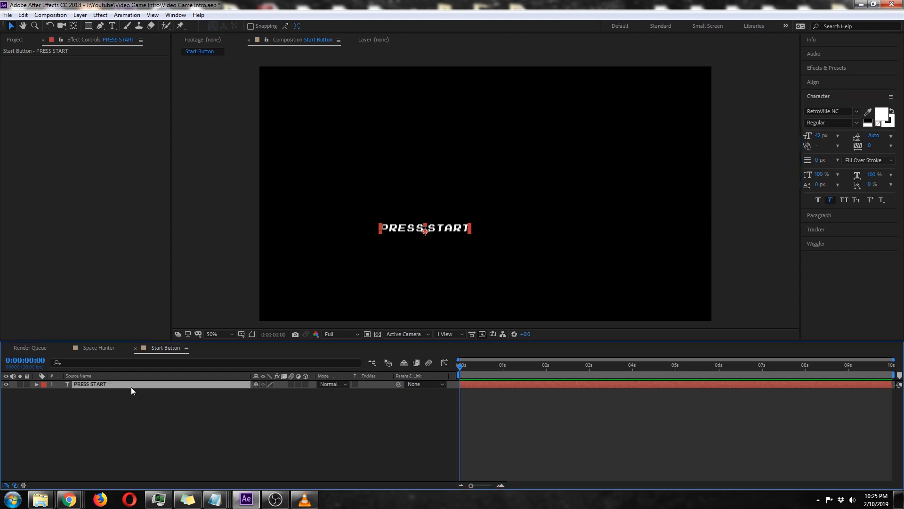
{"action": "key", "text": "p"}
{"action": "right_click", "coordinate": [103, 394]}
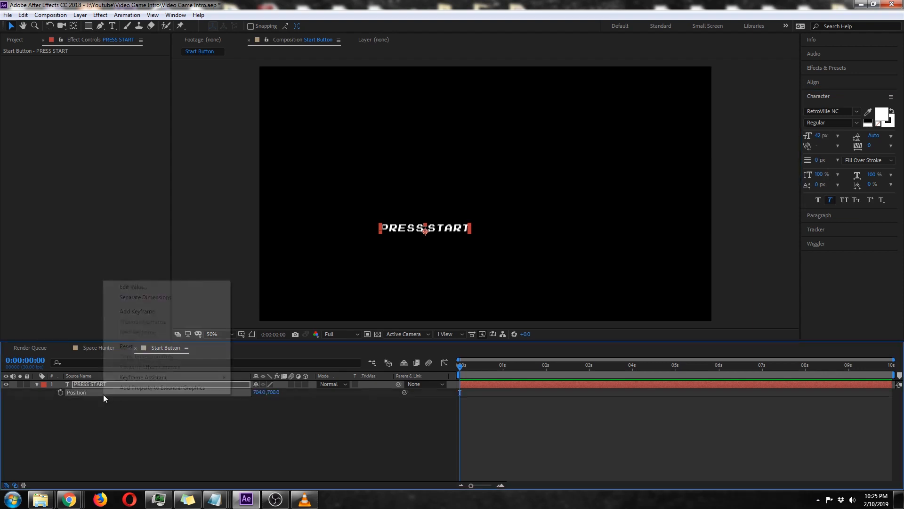
{"action": "left_click", "coordinate": [134, 346]}
{"action": "left_click_drag", "start_coordinate": [506, 199], "coordinate": [510, 255]}
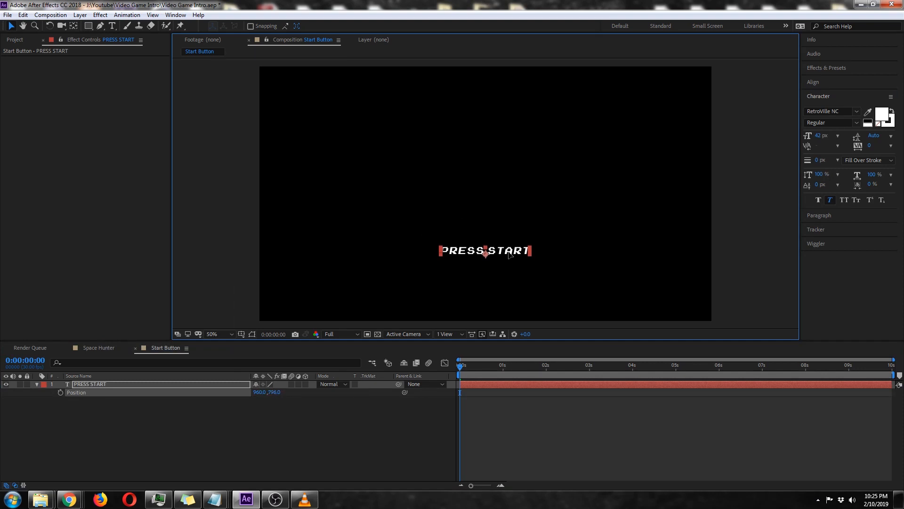
{"action": "left_click", "coordinate": [137, 450]}
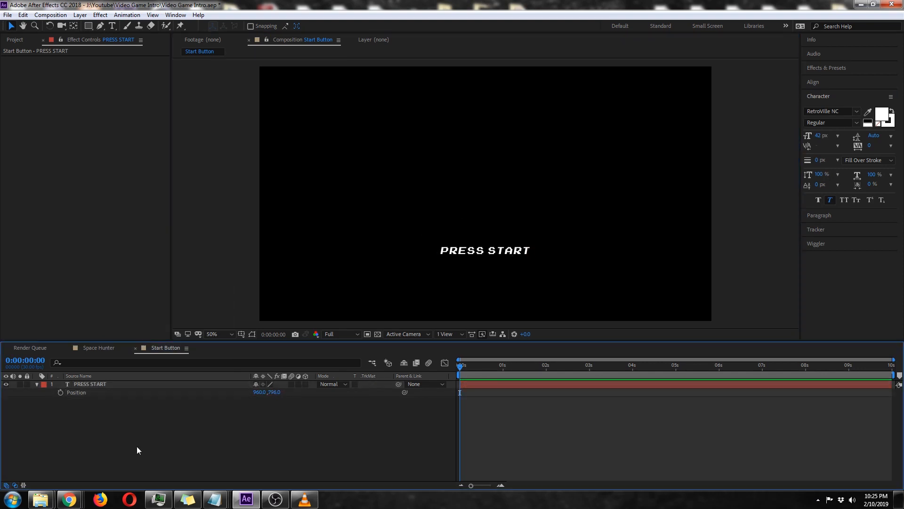
Add a Gradient Overlay layer style to the PRESS START layer.
{"action": "left_click", "coordinate": [37, 385]}
{"action": "left_click", "coordinate": [91, 385]}
{"action": "right_click", "coordinate": [108, 383]}
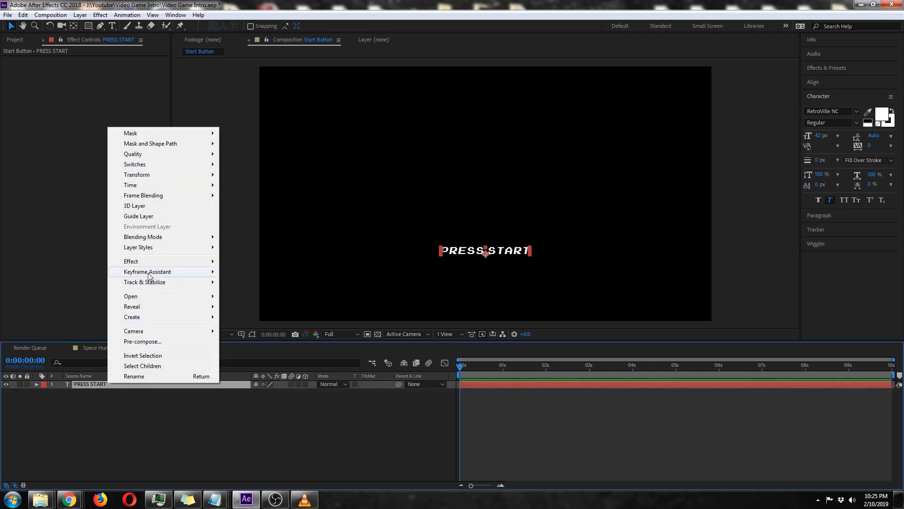
{"action": "mouse_move", "coordinate": [162, 250]}
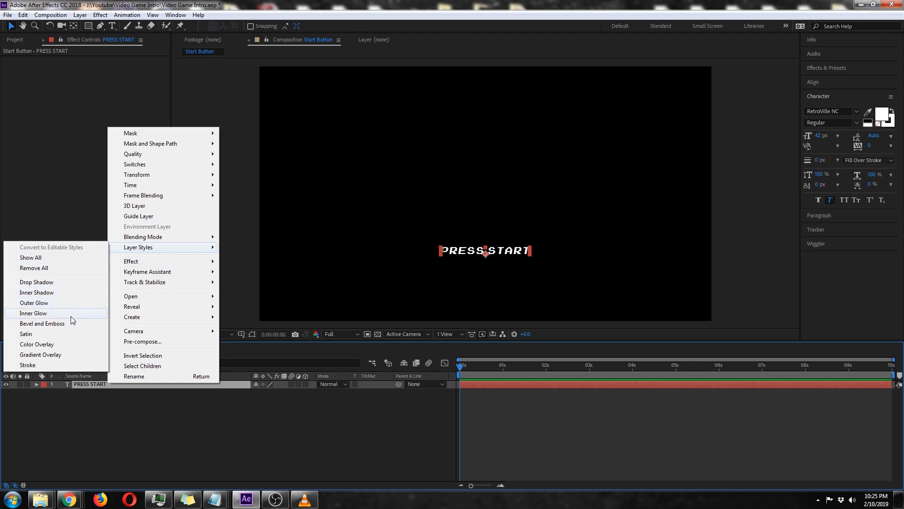
{"action": "left_click", "coordinate": [67, 356]}
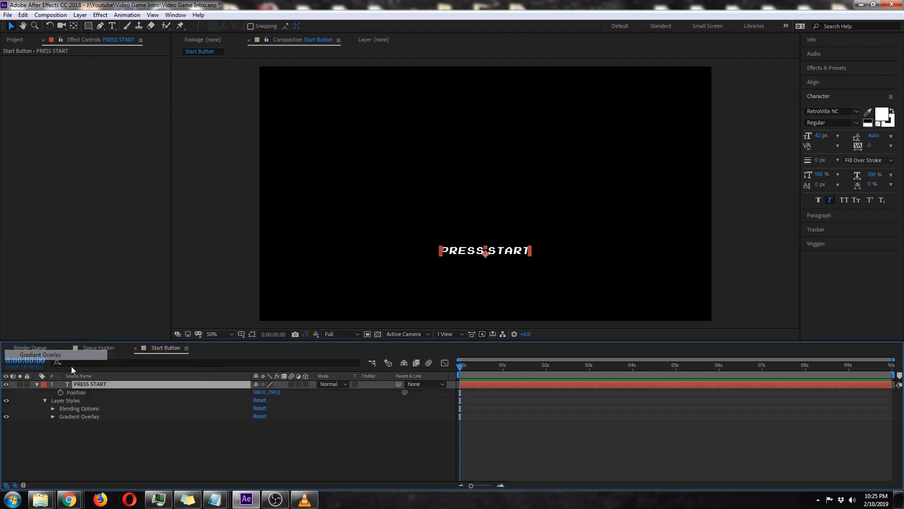
Open the Gradient Overlay's colours for editing and set the 0% colour stop to FFF7D0.
{"action": "left_click", "coordinate": [53, 416]}
{"action": "left_click", "coordinate": [270, 420]}
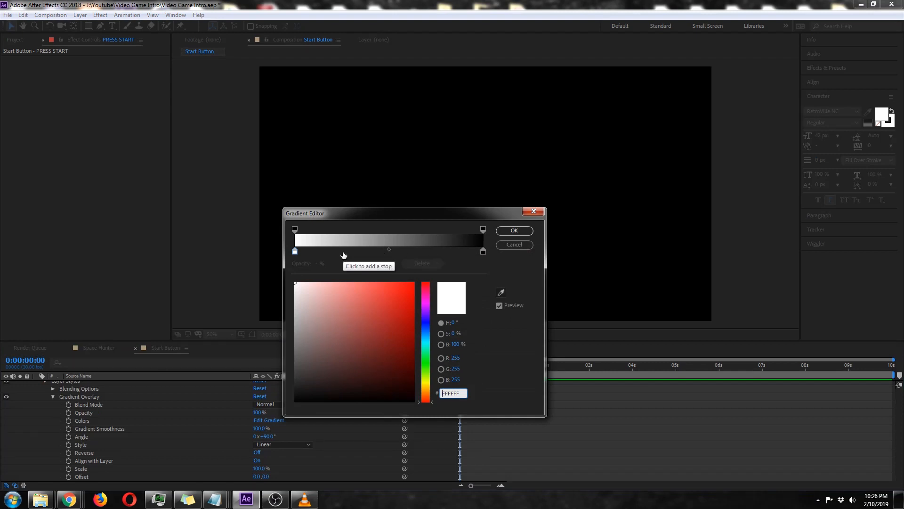
{"action": "left_click", "coordinate": [295, 251]}
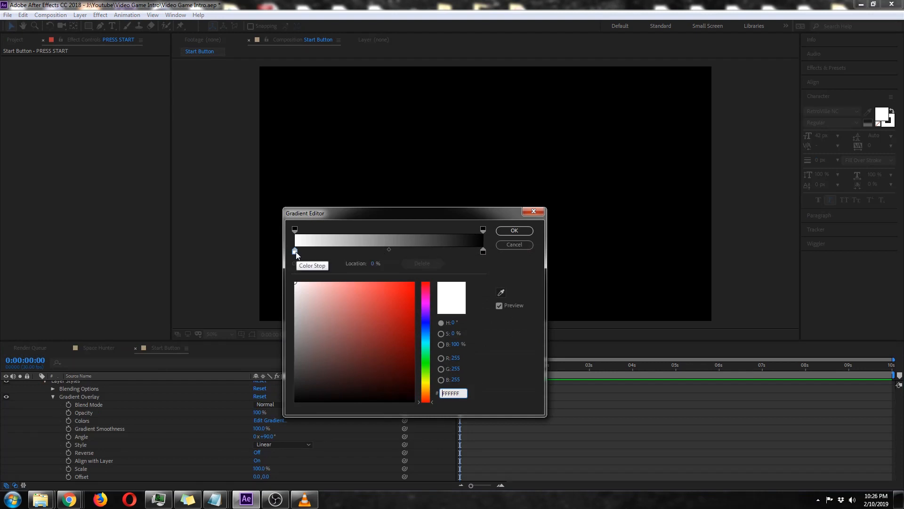
{"action": "left_click", "coordinate": [295, 253]}
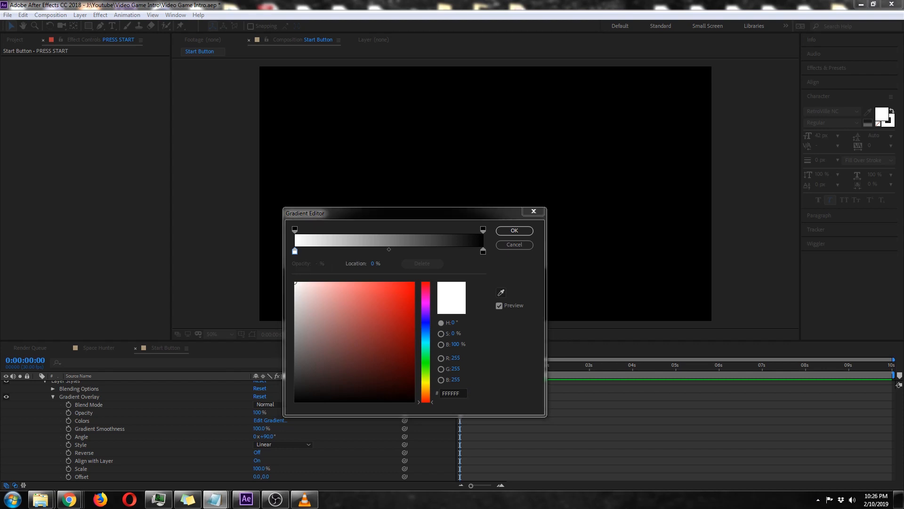
{"action": "left_click_drag", "start_coordinate": [464, 394], "coordinate": [413, 392]}
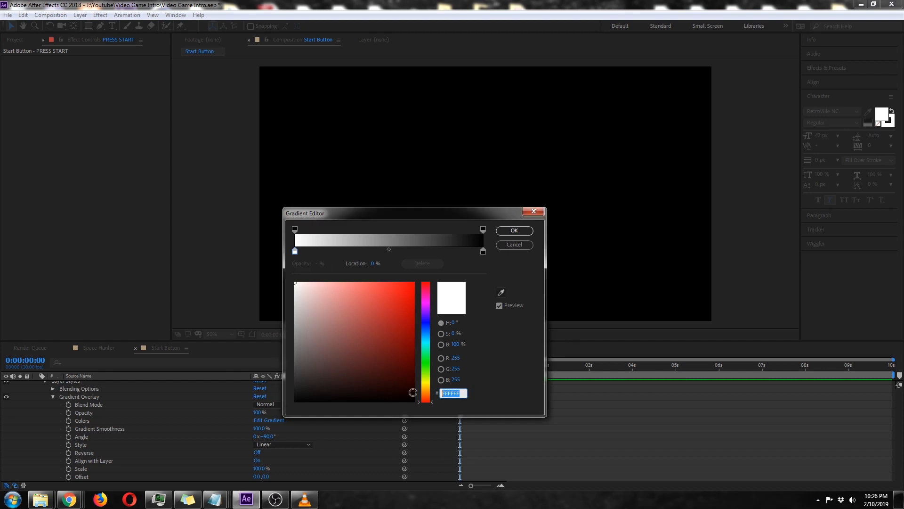
{"action": "type", "text": "FFF7D0"}
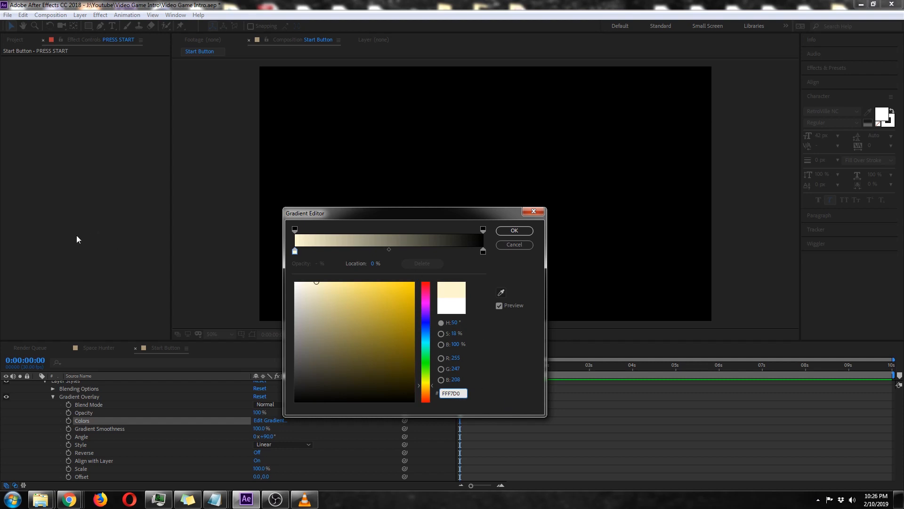
Add a gradient colour stop at 14% and set its colour to 876F00.
{"action": "left_click", "coordinate": [309, 253]}
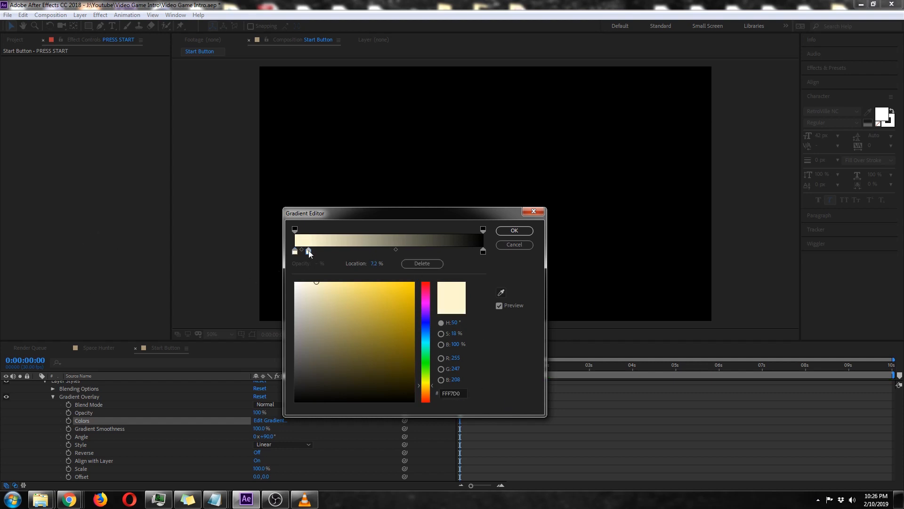
{"action": "left_click_drag", "start_coordinate": [309, 252], "coordinate": [319, 253]}
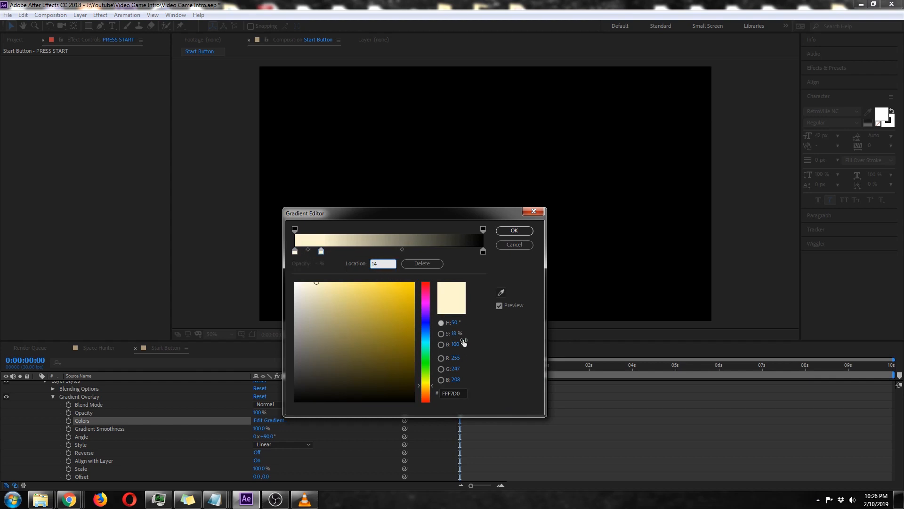
{"action": "left_click_drag", "start_coordinate": [319, 252], "coordinate": [322, 253]}
{"action": "key", "text": "alt+Tab"}
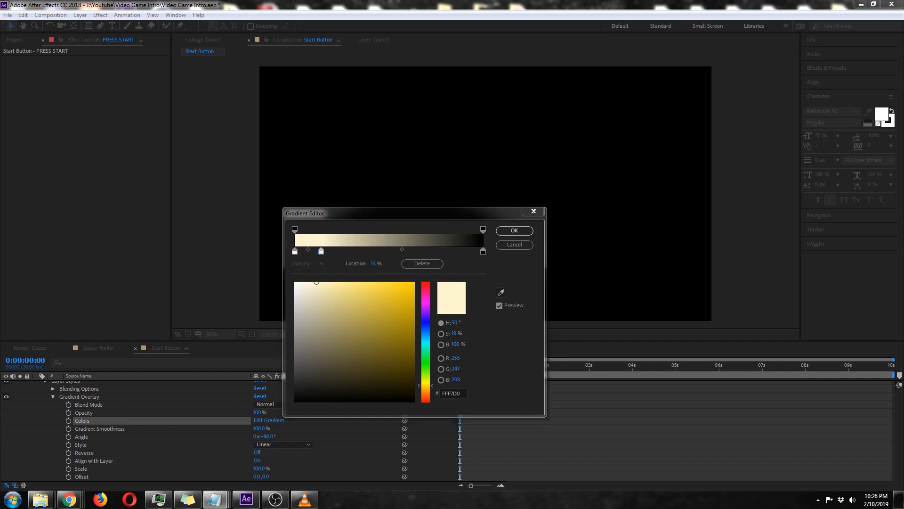
{"action": "left_click", "coordinate": [463, 393]}
{"action": "type", "text": "876F00"}
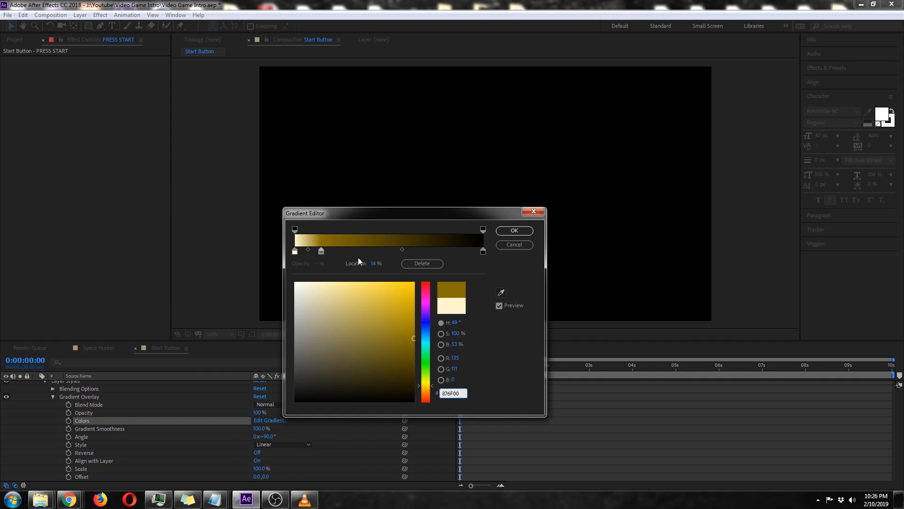
Add a gradient colour stop at 26% and set its colour to 534400.
{"action": "left_click_drag", "start_coordinate": [356, 250], "coordinate": [347, 251]}
{"action": "left_click", "coordinate": [375, 264]}
{"action": "type", "text": "26"}
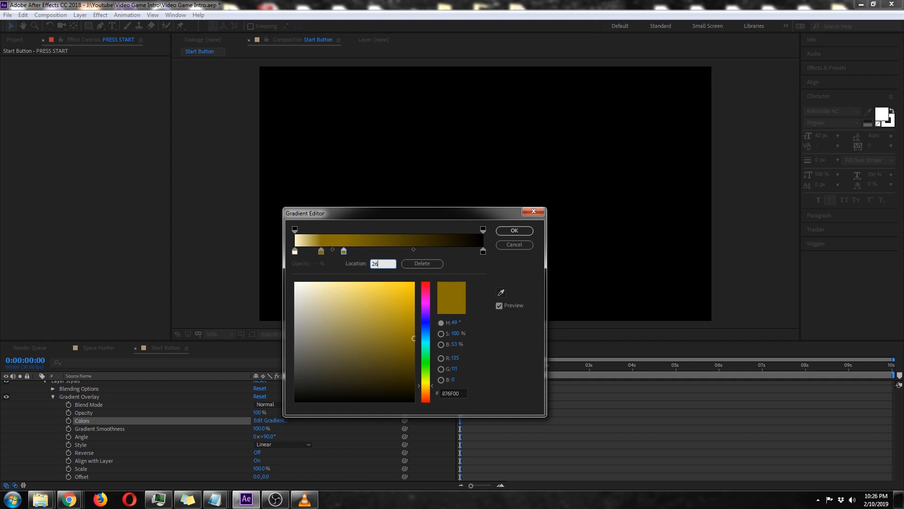
{"action": "key", "text": "alt+Tab"}
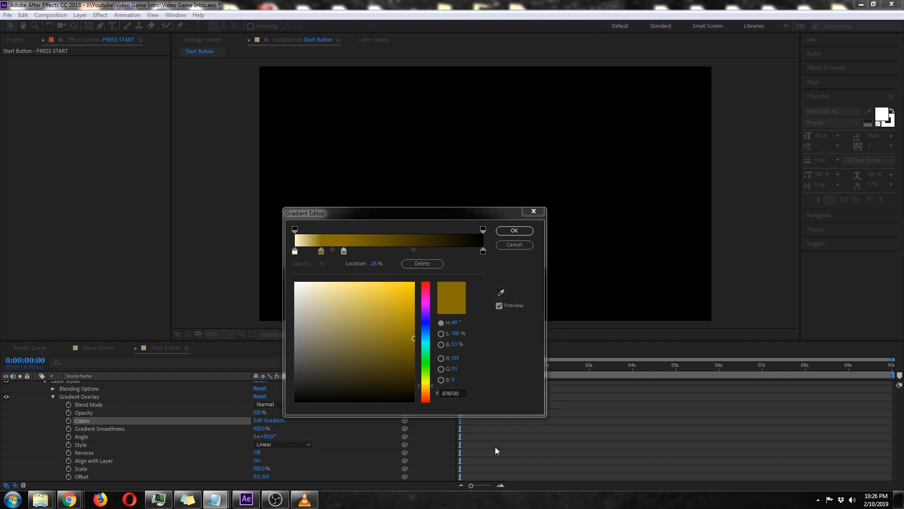
{"action": "left_click", "coordinate": [461, 398]}
{"action": "type", "text": "534400"}
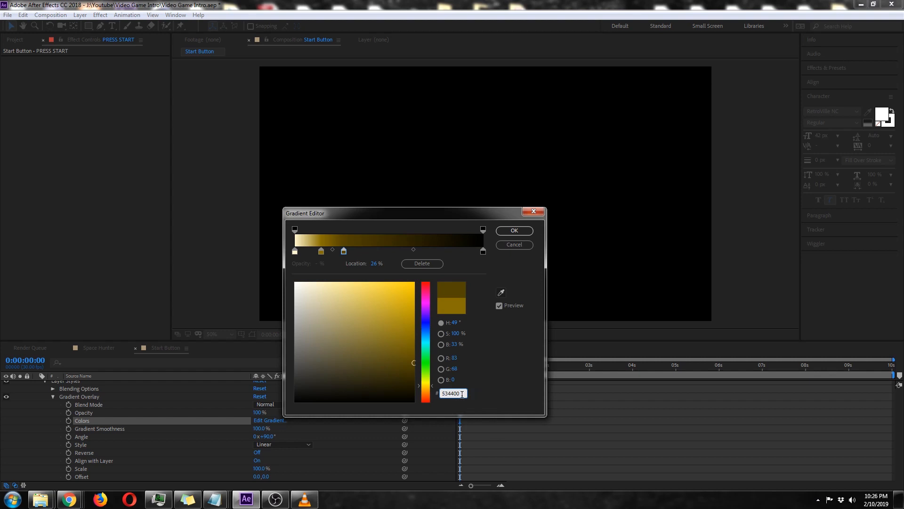
Add a gradient colour stop at 33.8% and set its colour to 312A01.
{"action": "left_click", "coordinate": [372, 253]}
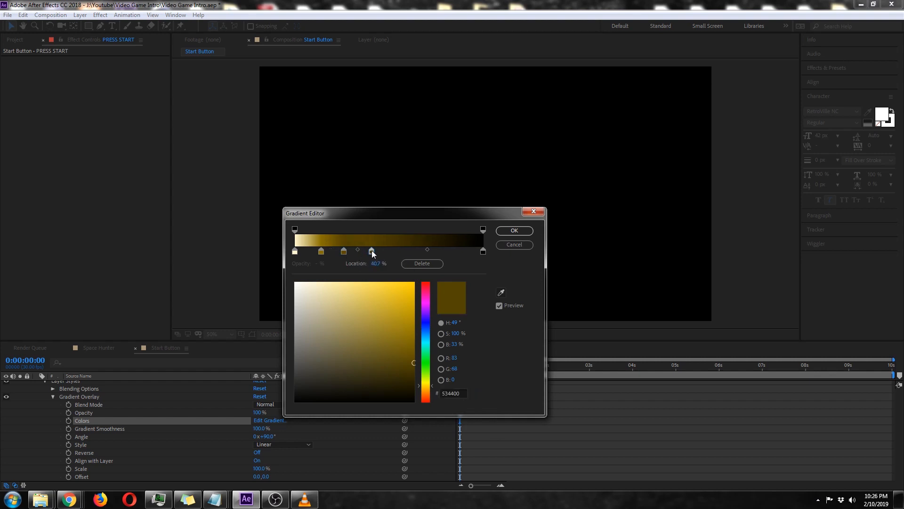
{"action": "left_click", "coordinate": [377, 263]}
{"action": "type", "text": "33.8"}
{"action": "left_click", "coordinate": [460, 393]}
{"action": "key", "text": "ctrl+c"}
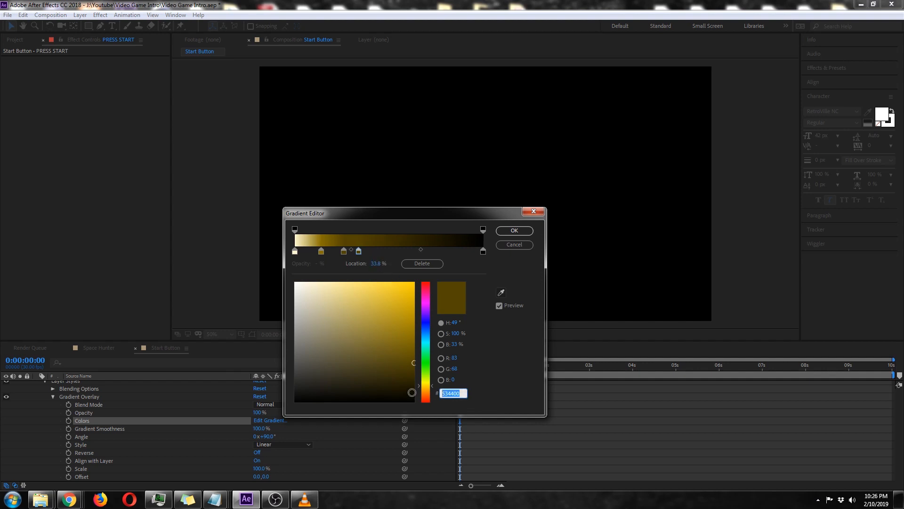
{"action": "type", "text": "312"}
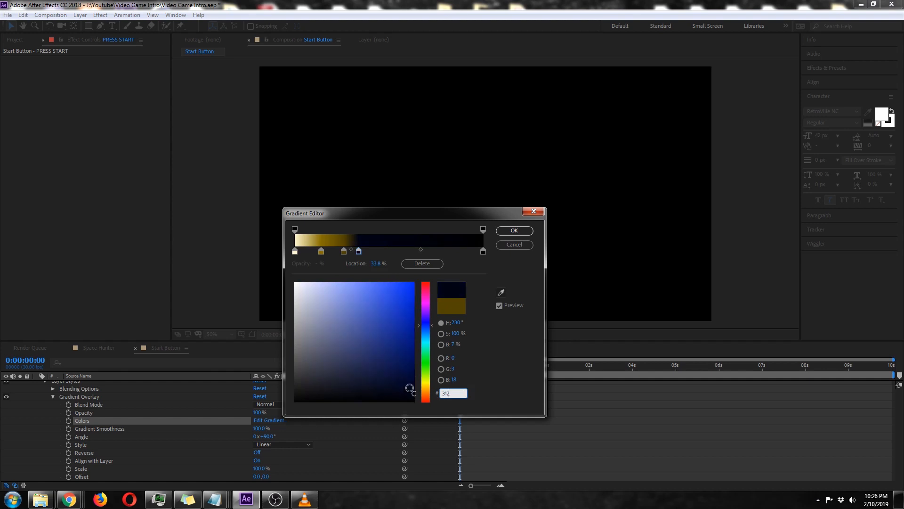
{"action": "type", "text": "A01"}
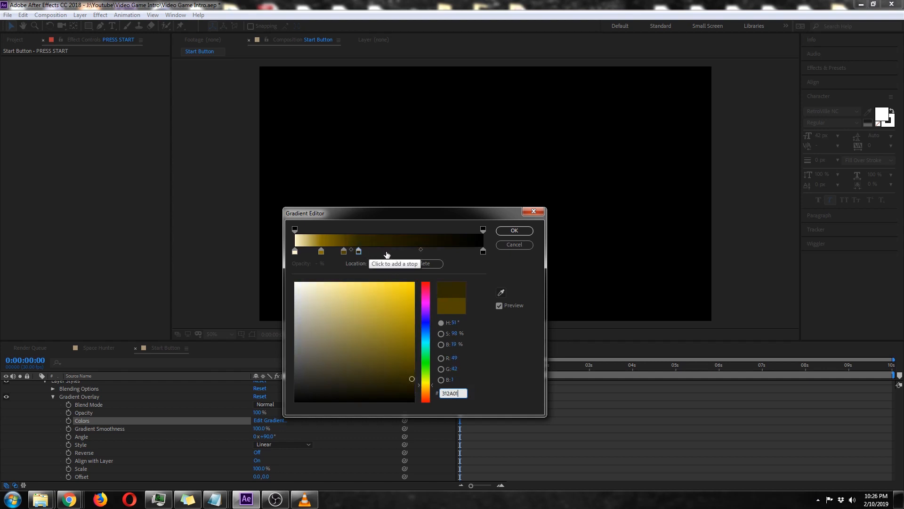
Add a gradient colour stop at 45%, keeping the colour 312A01.
{"action": "left_click", "coordinate": [363, 251]}
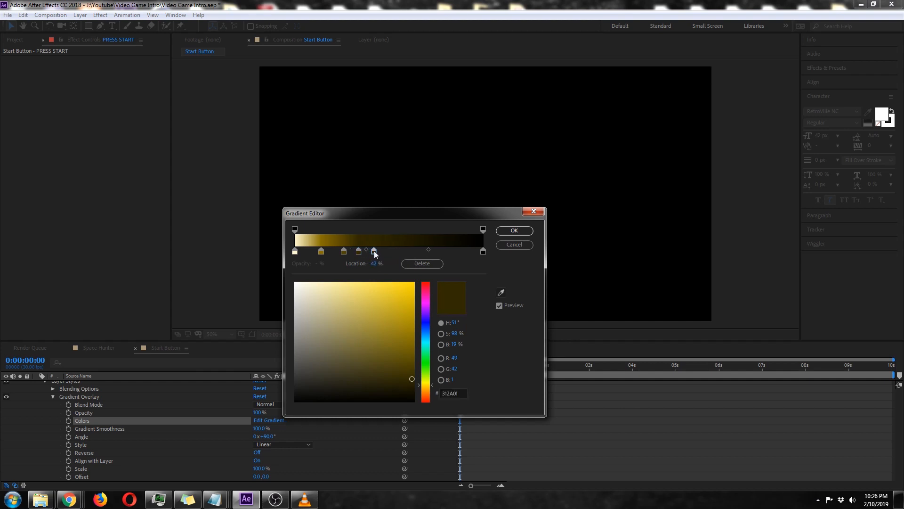
{"action": "left_click", "coordinate": [377, 264]}
{"action": "type", "text": "45"}
{"action": "left_click", "coordinate": [494, 330]}
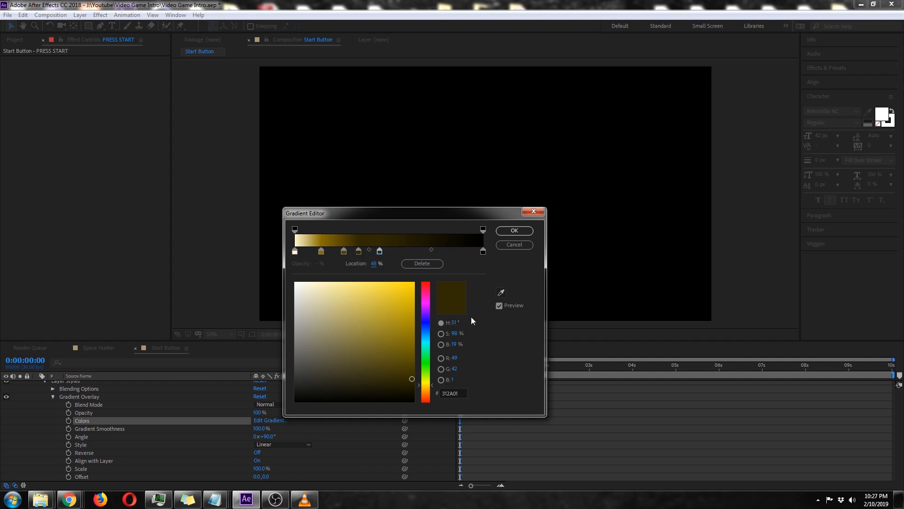
Add a gradient colour stop at 53.8% and set its colour to 534400.
{"action": "left_click", "coordinate": [401, 251]}
{"action": "left_click", "coordinate": [376, 263]}
{"action": "type", "text": "53.8"}
{"action": "key", "text": "Return"}
{"action": "key", "text": "alt+Tab"}
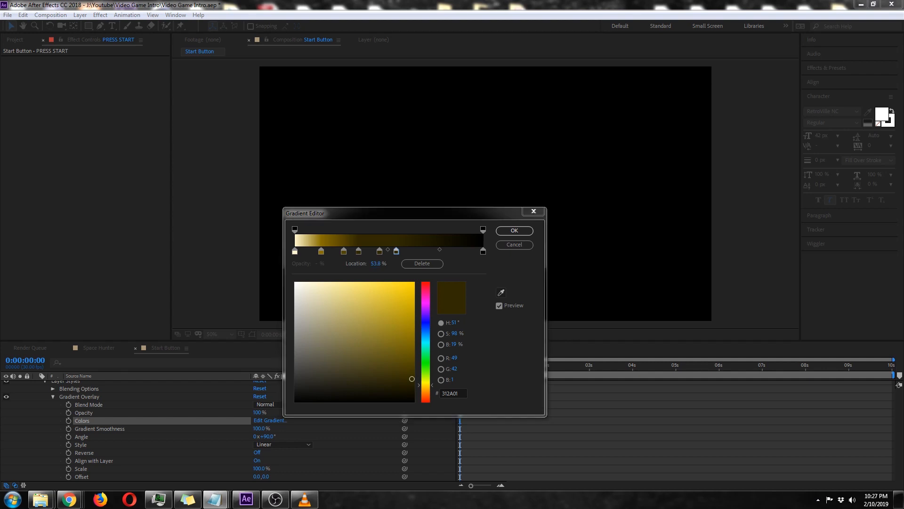
{"action": "left_click", "coordinate": [452, 393]}
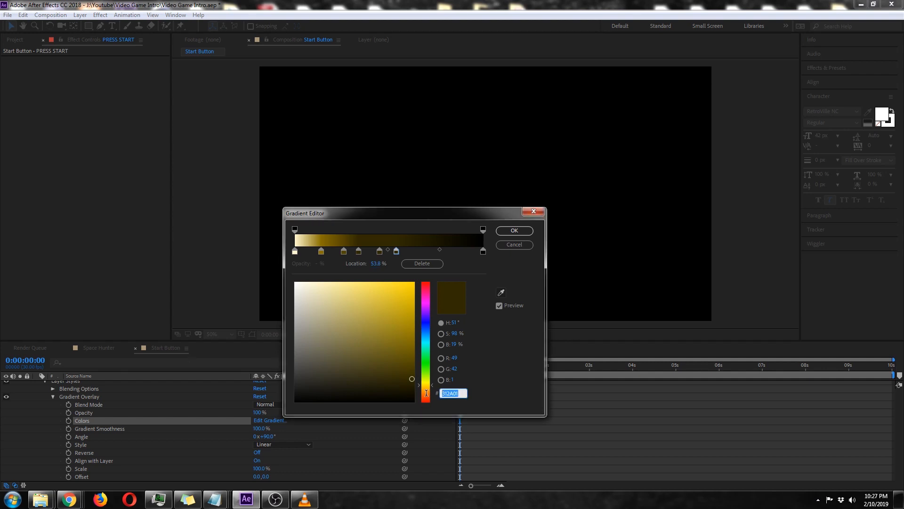
{"action": "key", "text": "ctrl+v"}
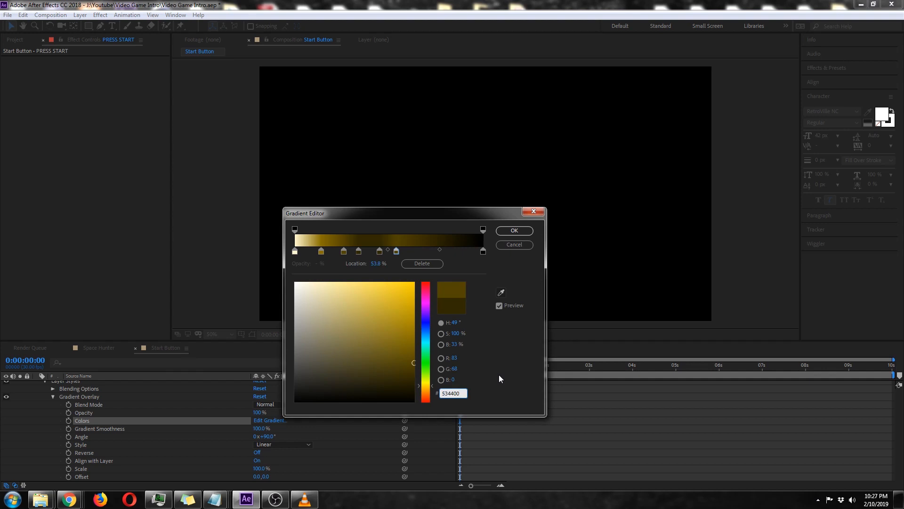
Set the gradient's end stop at 100% to the colour FFF7D0 and apply the gradient to the text.
{"action": "key", "text": "alt+Tab"}
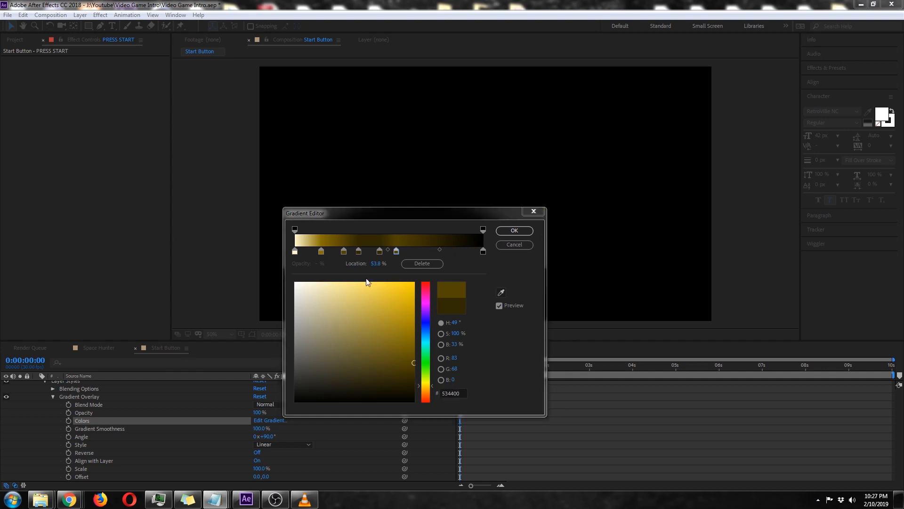
{"action": "left_click", "coordinate": [484, 251]}
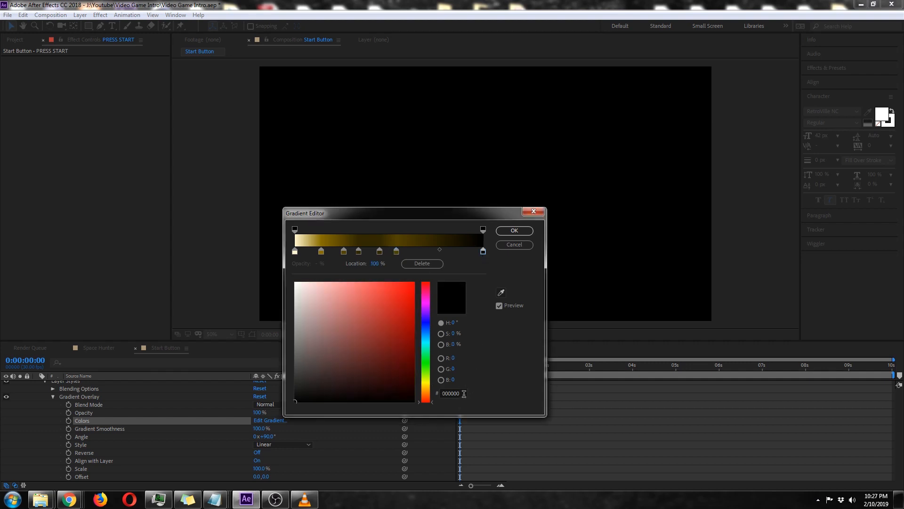
{"action": "left_click", "coordinate": [464, 393]}
{"action": "type", "text": "FFF7D0"}
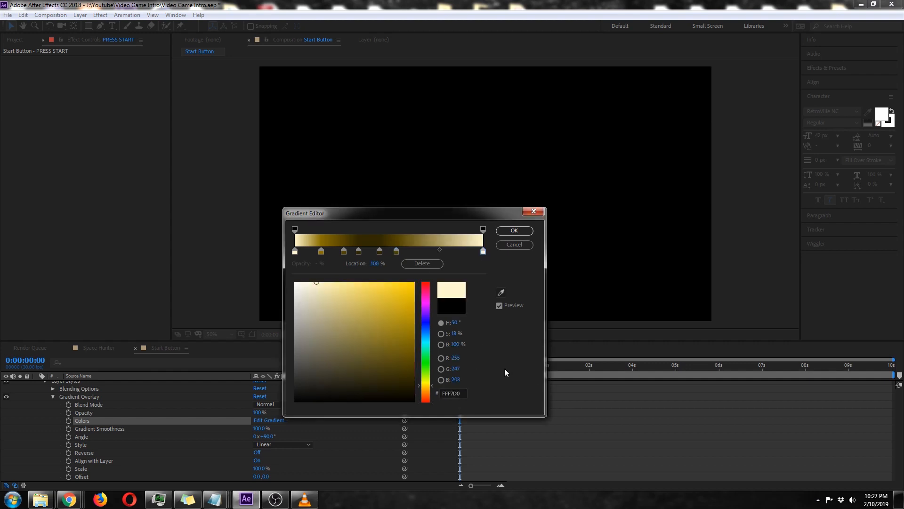
{"action": "left_click_drag", "start_coordinate": [448, 214], "coordinate": [759, 185]}
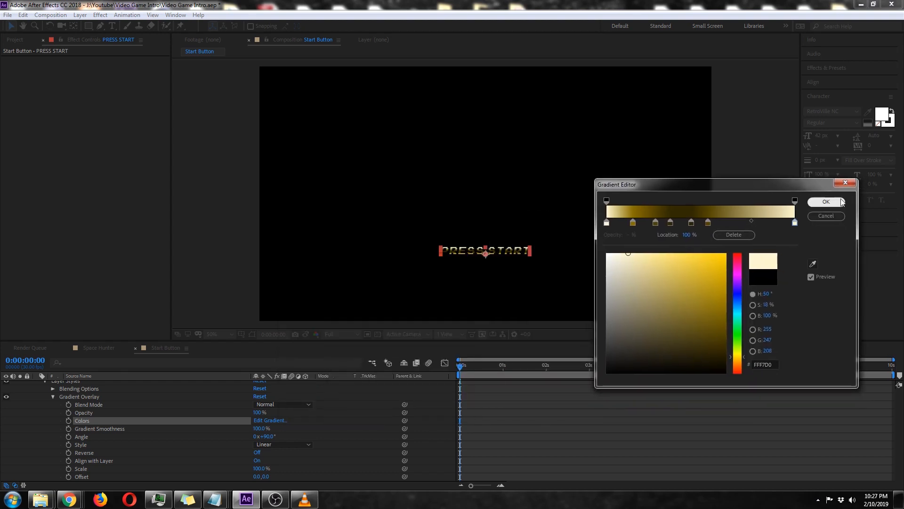
{"action": "left_click", "coordinate": [827, 201]}
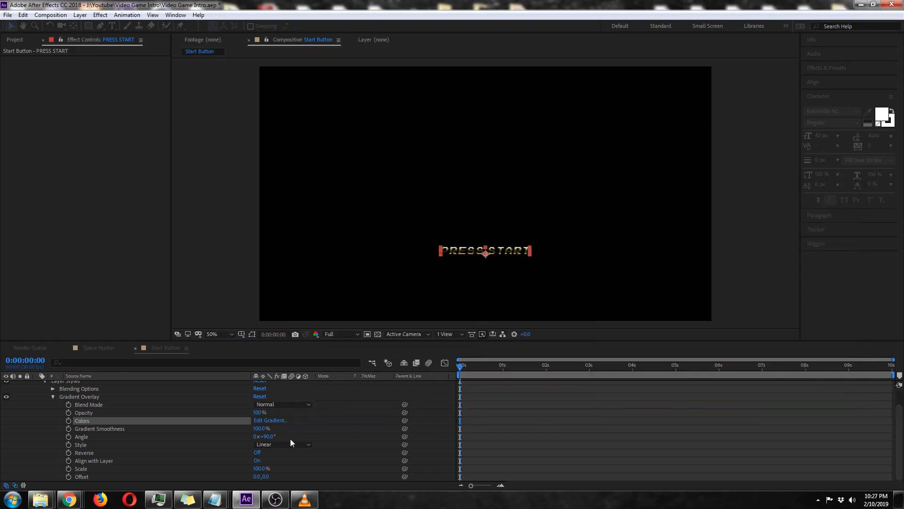
Turn on Reverse for the PRESS START gradient overlay, collapse the layer's properties and inspect the text up close.
{"action": "left_click", "coordinate": [257, 453]}
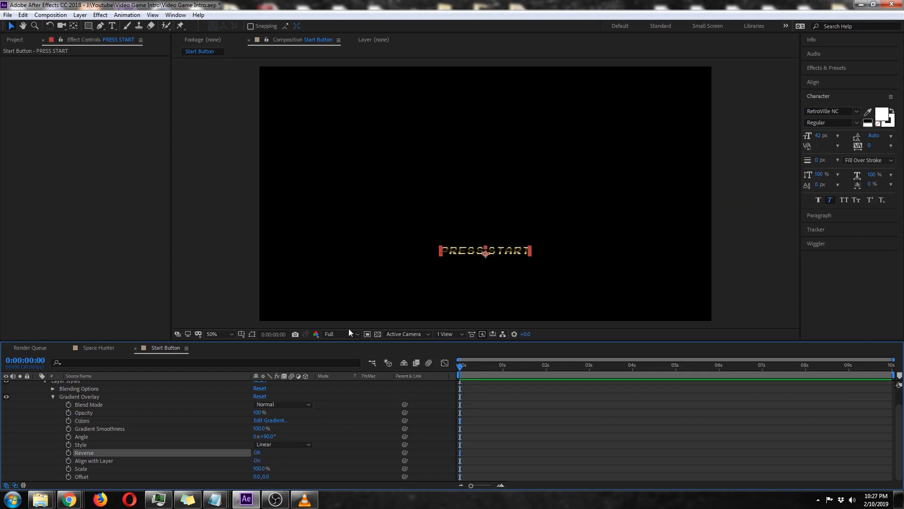
{"action": "scroll", "coordinate": [317, 431], "scroll_direction": "up", "scroll_amount": 2}
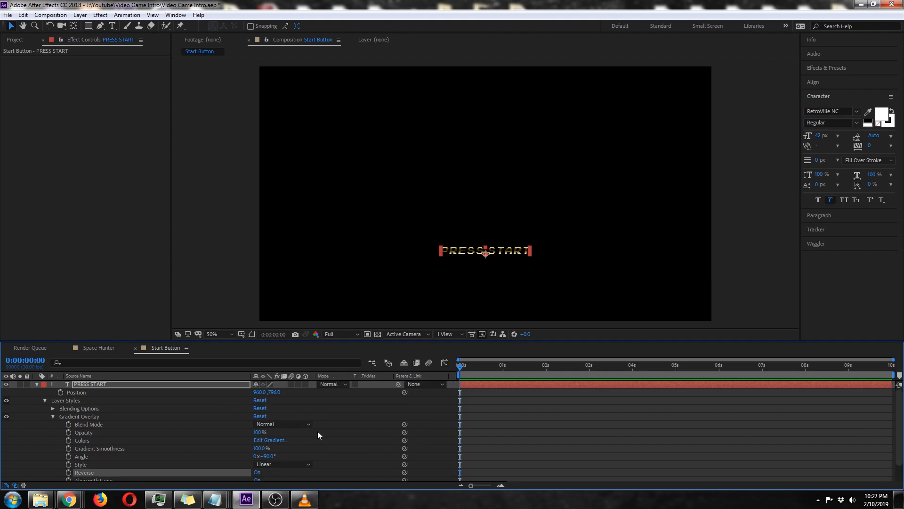
{"action": "left_click", "coordinate": [37, 385]}
{"action": "left_click", "coordinate": [199, 419]}
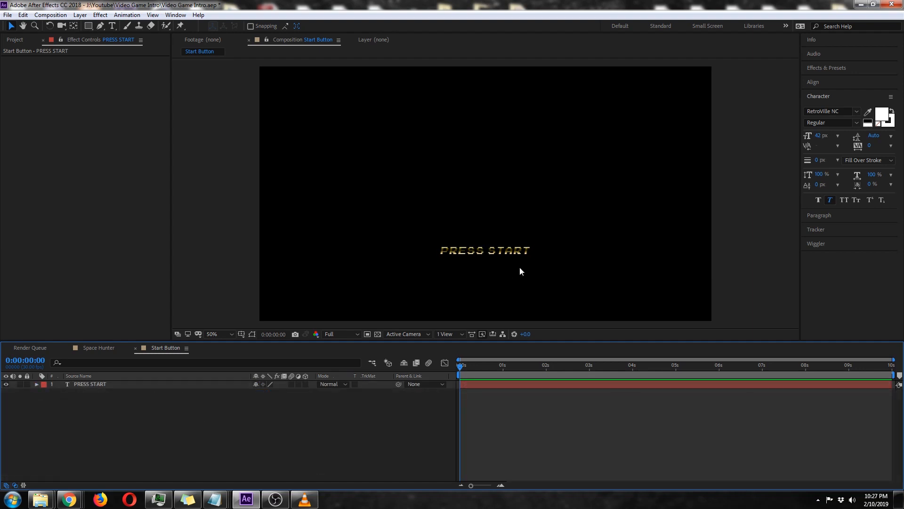
{"action": "key", "text": "period"}
{"action": "left_click_drag", "start_coordinate": [499, 303], "coordinate": [503, 214]}
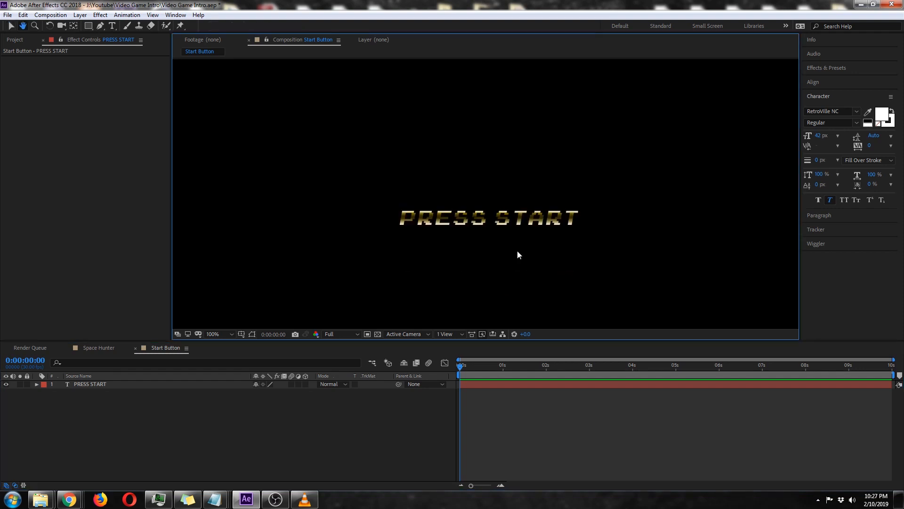
{"action": "scroll", "coordinate": [514, 244], "scroll_direction": "down", "scroll_amount": 1}
{"action": "left_click_drag", "start_coordinate": [490, 177], "coordinate": [476, 224]}
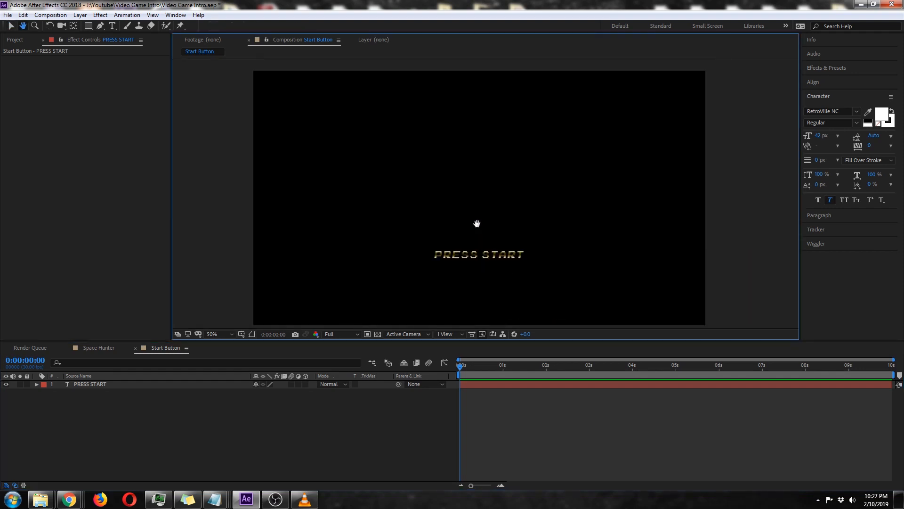
Create a composition-sized star shape layer and set its polystar path to 3 points to form a triangle.
{"action": "left_click", "coordinate": [89, 25]}
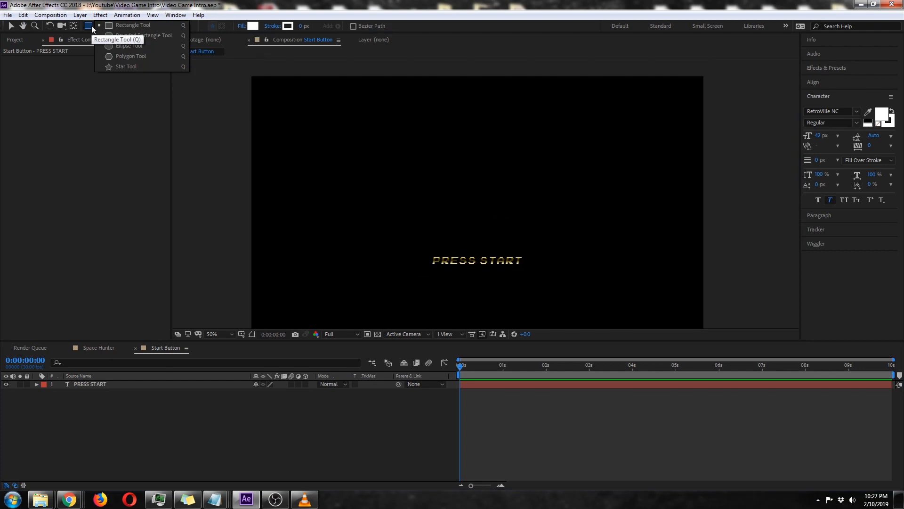
{"action": "left_click", "coordinate": [125, 67]}
{"action": "double_click", "coordinate": [89, 26]}
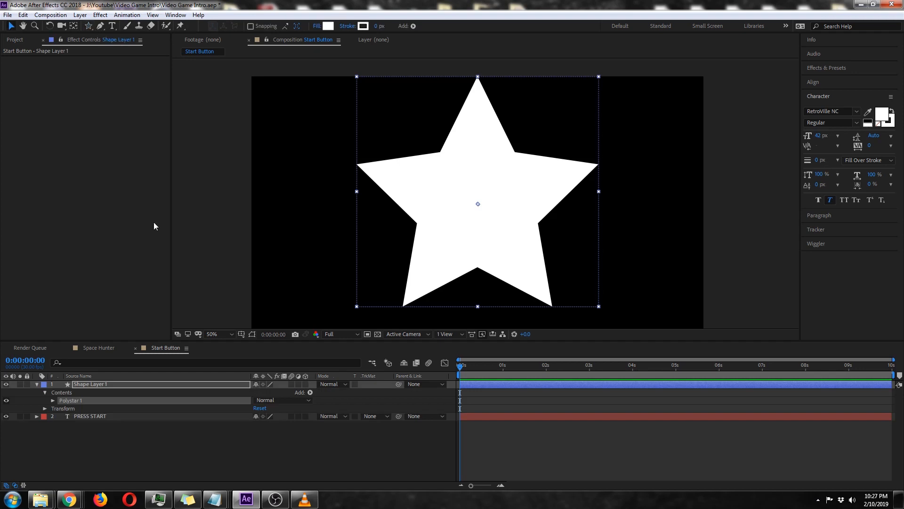
{"action": "left_click", "coordinate": [52, 400]}
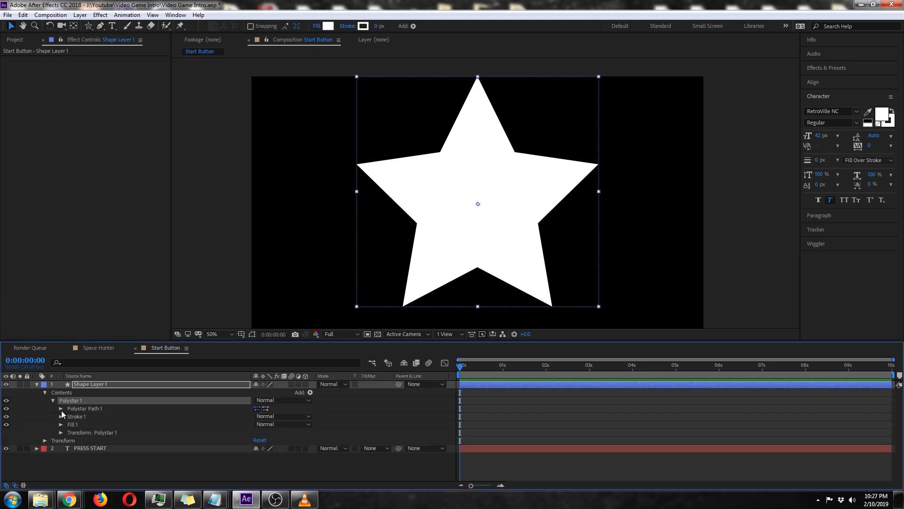
{"action": "left_click", "coordinate": [61, 409]}
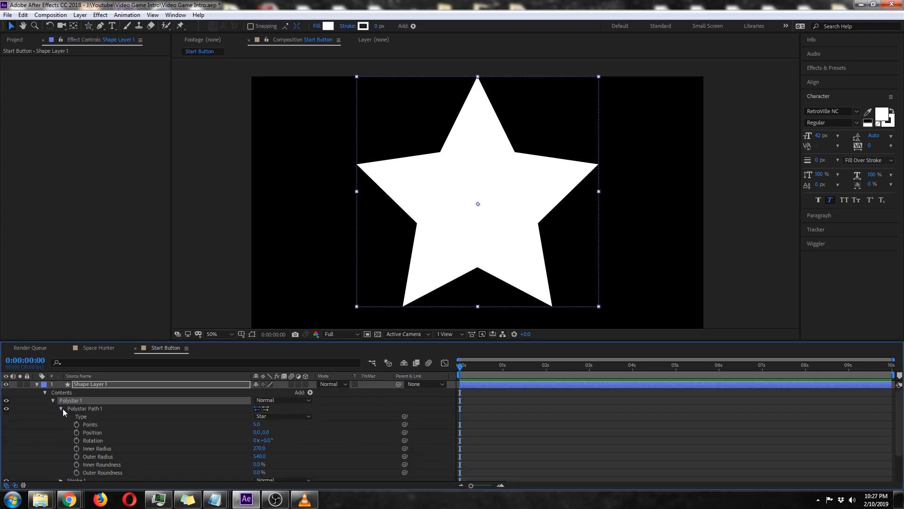
{"action": "left_click", "coordinate": [257, 424]}
{"action": "type", "text": "3"}
{"action": "left_click", "coordinate": [328, 433]}
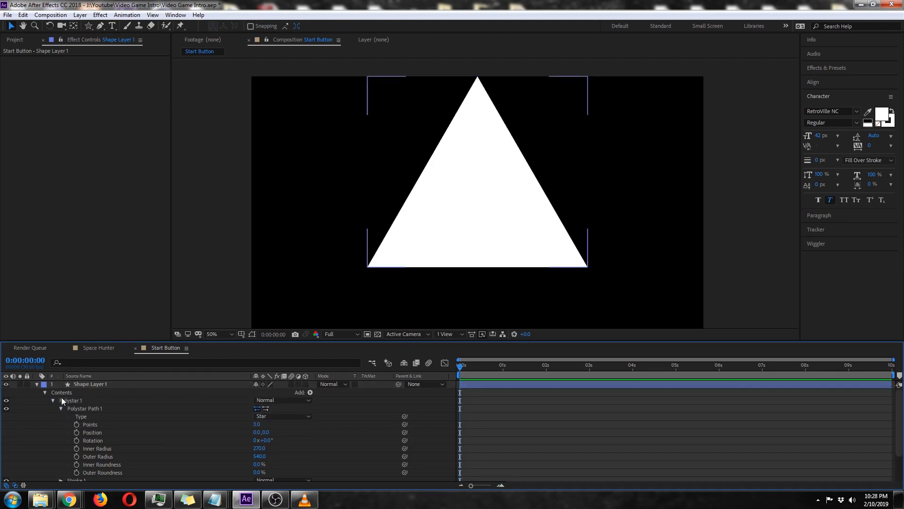
Scale the triangle shape layer down to 3%.
{"action": "left_click", "coordinate": [84, 384]}
{"action": "key", "text": "s"}
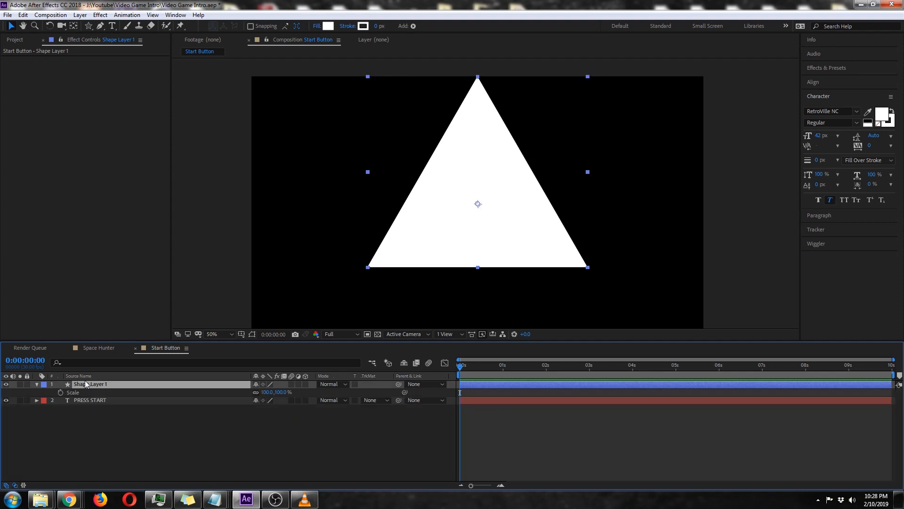
{"action": "left_click", "coordinate": [277, 392]}
{"action": "type", "text": "3"}
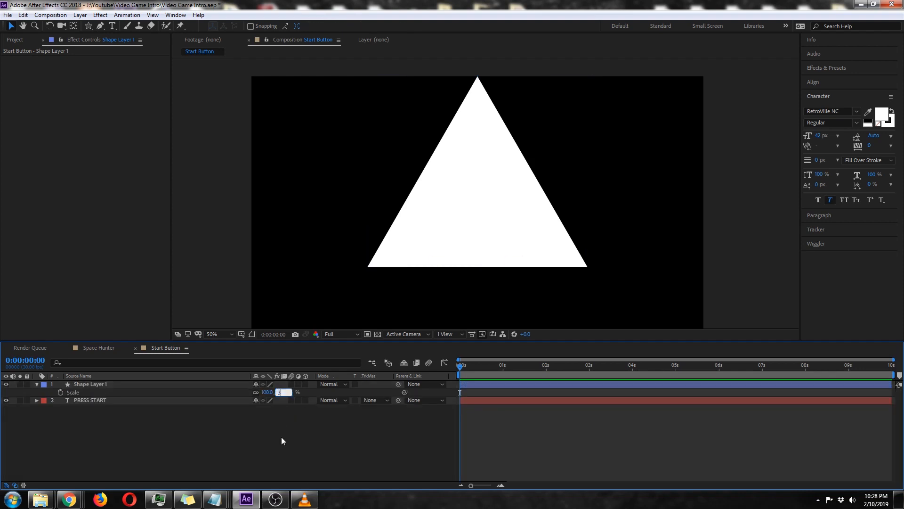
{"action": "key", "text": "Return"}
Move the small triangle just past the end of the PRESS START text, level with the letters.
{"action": "scroll", "coordinate": [539, 238], "scroll_direction": "up", "scroll_amount": 1}
{"action": "key", "text": "space"}
{"action": "left_click_drag", "start_coordinate": [468, 257], "coordinate": [463, 174]}
{"action": "left_click", "coordinate": [103, 384]}
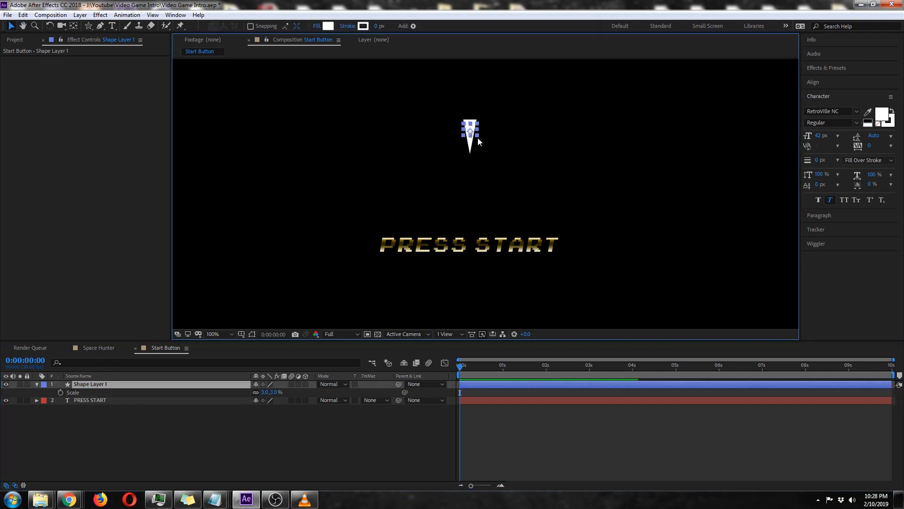
{"action": "key", "text": "period"}
{"action": "left_click_drag", "start_coordinate": [462, 75], "coordinate": [668, 303]}
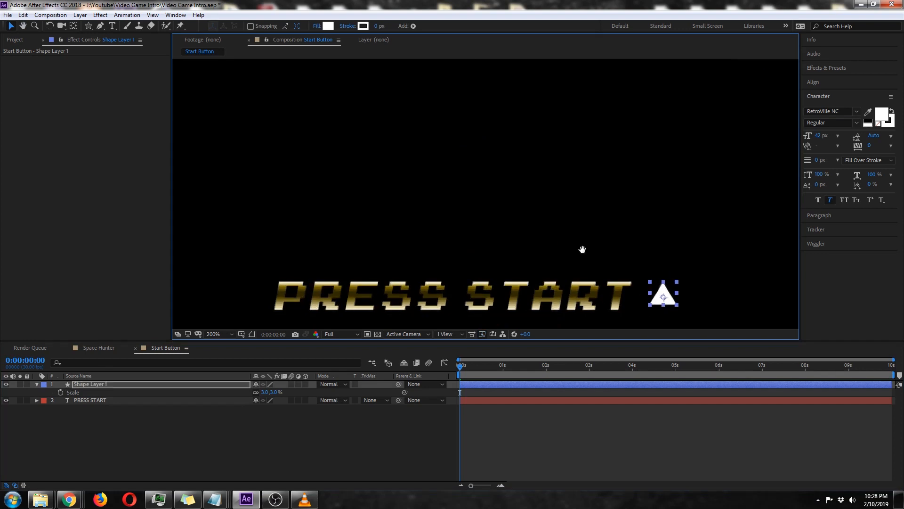
Set the triangle's rotation to 90° and nudge it slightly closer to the PRESS START text.
{"action": "key", "text": "space"}
{"action": "left_click_drag", "start_coordinate": [564, 246], "coordinate": [419, 210]}
{"action": "key", "text": "r"}
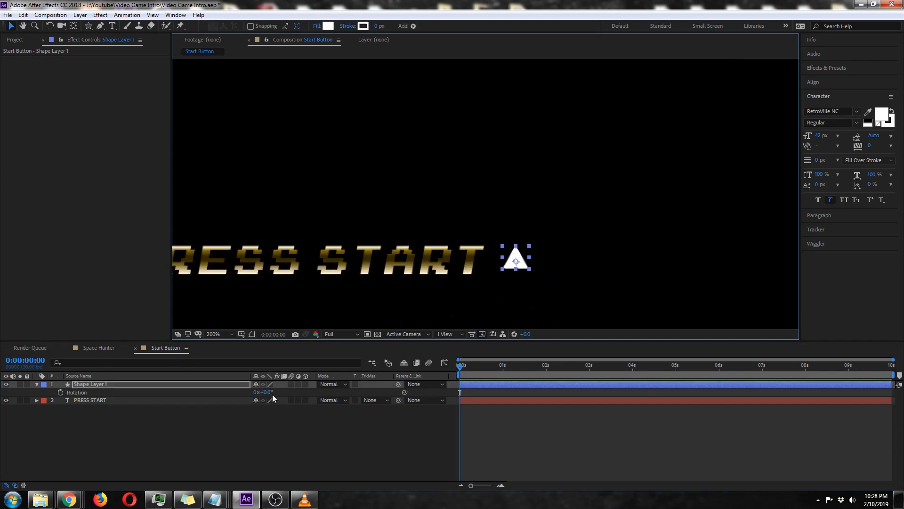
{"action": "left_click", "coordinate": [267, 393]}
{"action": "type", "text": "90"}
{"action": "key", "text": "Return"}
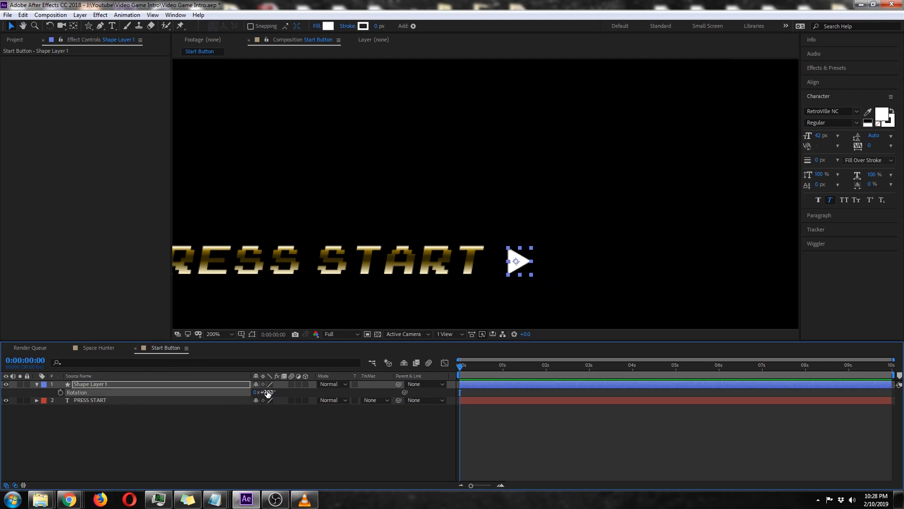
{"action": "left_click_drag", "start_coordinate": [523, 265], "coordinate": [520, 264]}
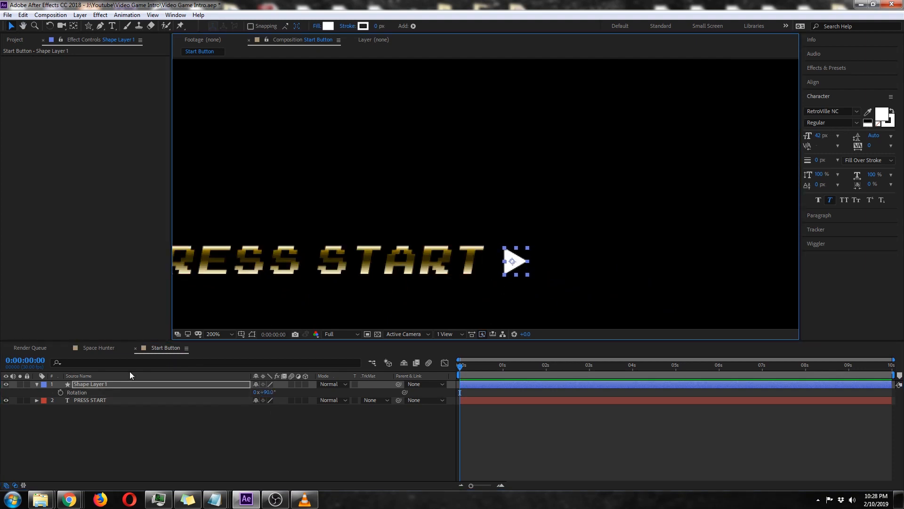
Copy the layer styles from the PRESS START text to the triangle shape layer, then collapse both layers.
{"action": "left_click", "coordinate": [92, 400]}
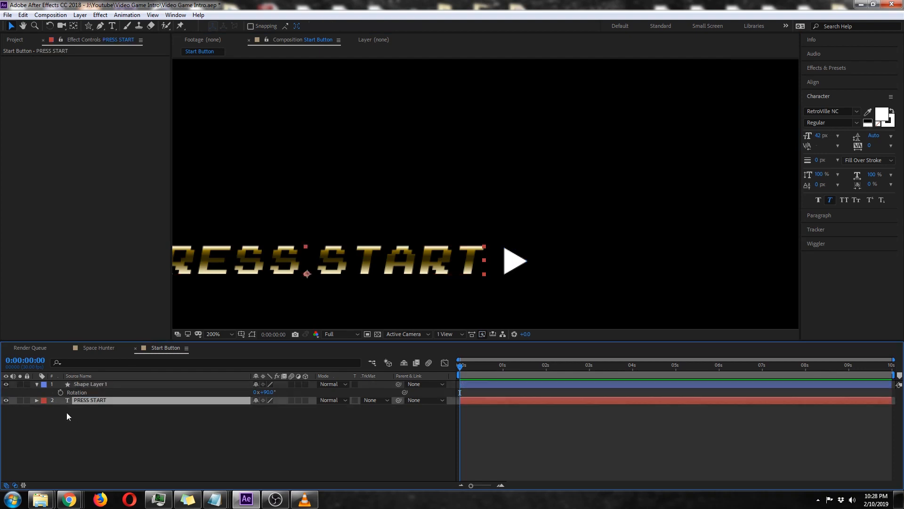
{"action": "left_click", "coordinate": [36, 400]}
{"action": "scroll", "coordinate": [37, 403], "scroll_direction": "down", "scroll_amount": 1}
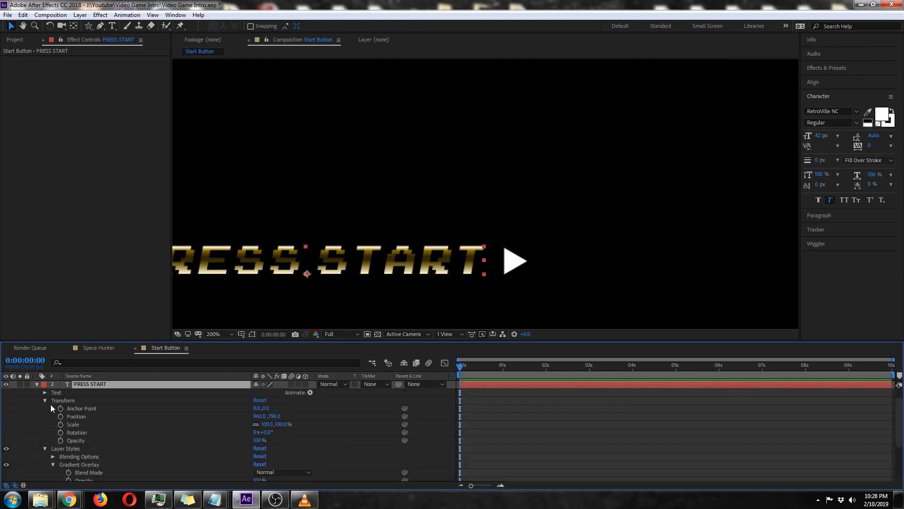
{"action": "left_click", "coordinate": [44, 400]}
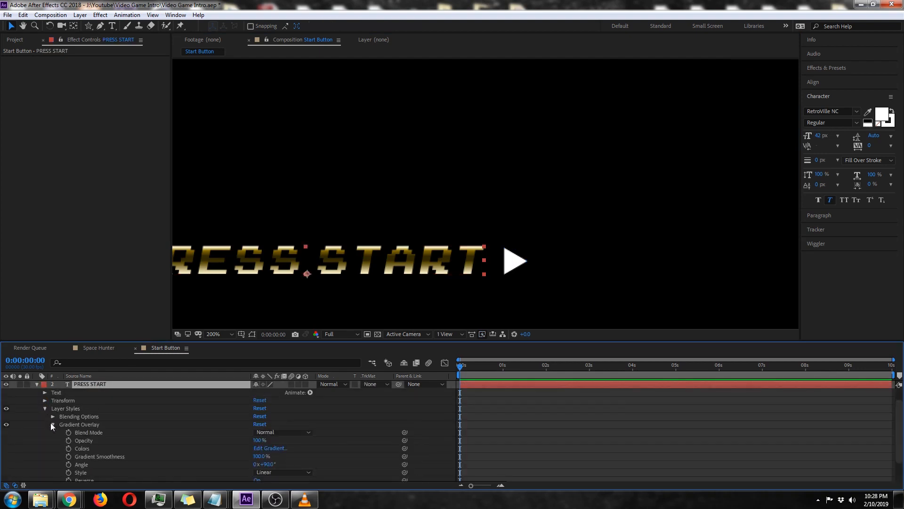
{"action": "left_click", "coordinate": [52, 424]}
{"action": "left_click", "coordinate": [44, 424]}
{"action": "left_click", "coordinate": [76, 425]}
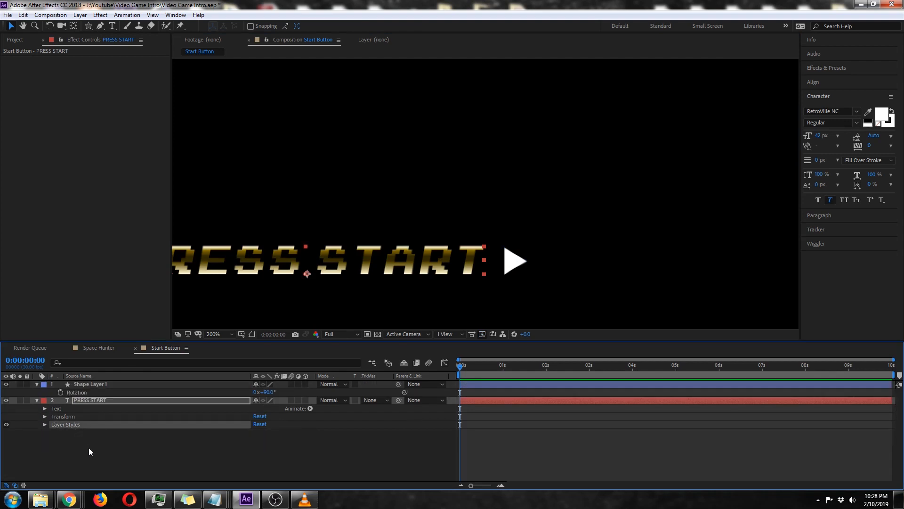
{"action": "left_click", "coordinate": [93, 385]}
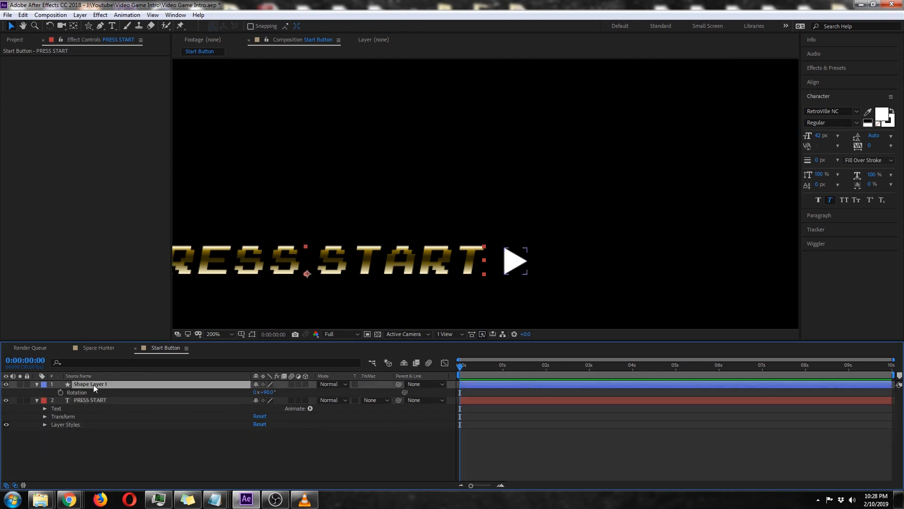
{"action": "key", "text": "ctrl+v"}
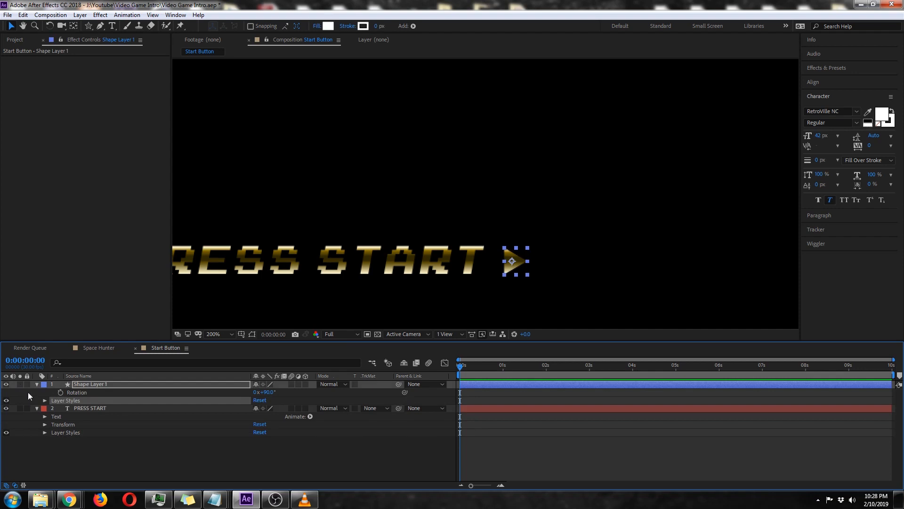
{"action": "left_click", "coordinate": [36, 408]}
{"action": "left_click", "coordinate": [37, 384]}
{"action": "left_click", "coordinate": [144, 427]}
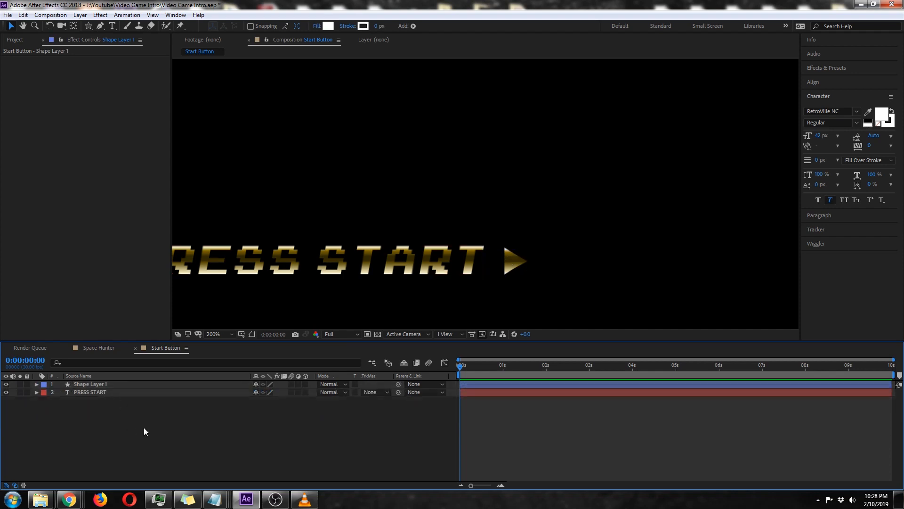
Add a cream FFF7D0 colour stop at about 69.5% to the triangle layer's gradient overlay, then collapse the layer.
{"action": "left_click", "coordinate": [101, 385]}
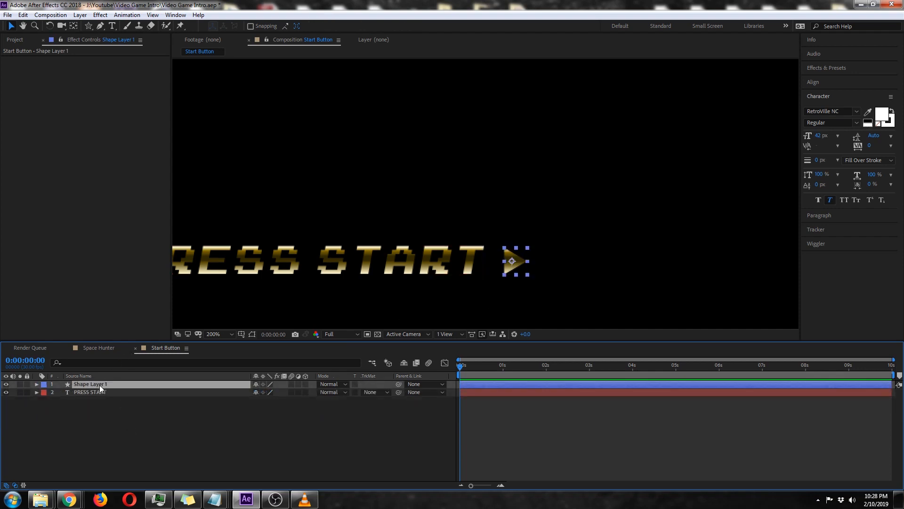
{"action": "left_click", "coordinate": [37, 384]}
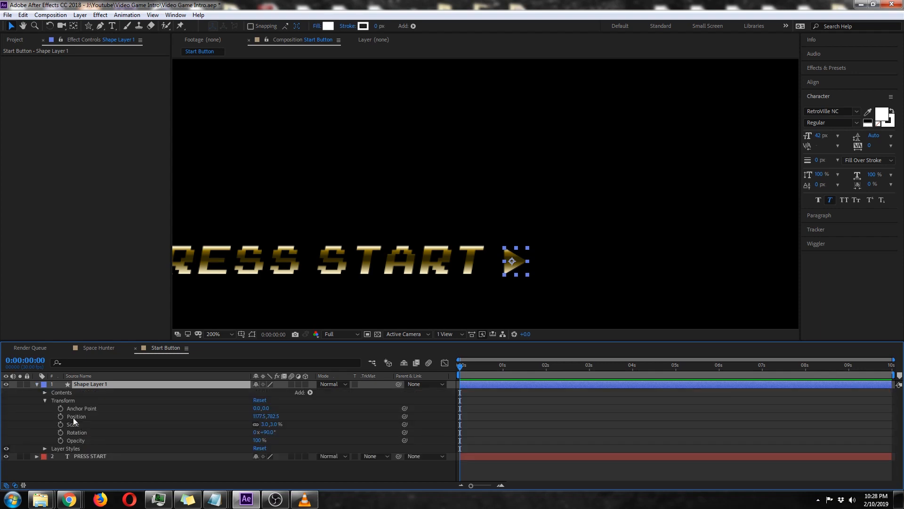
{"action": "left_click", "coordinate": [45, 400]}
{"action": "left_click", "coordinate": [45, 408]}
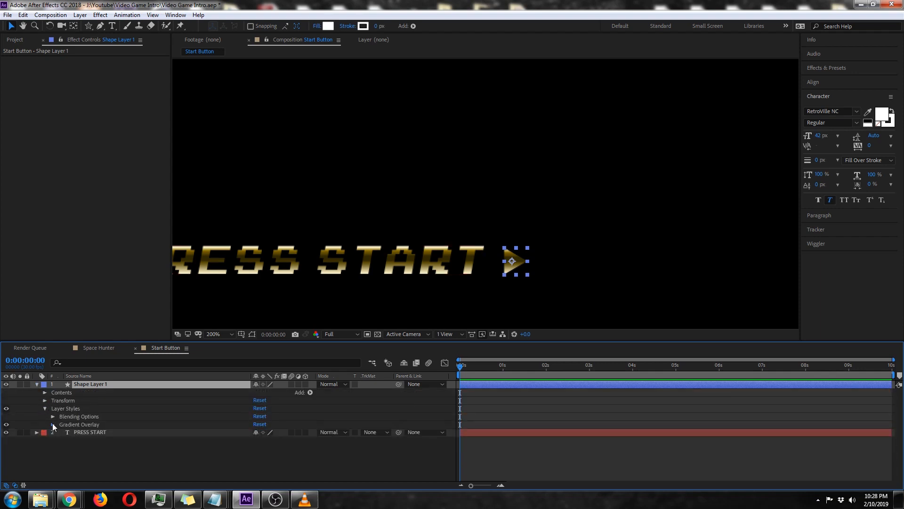
{"action": "left_click", "coordinate": [53, 425]}
{"action": "left_click", "coordinate": [270, 420]}
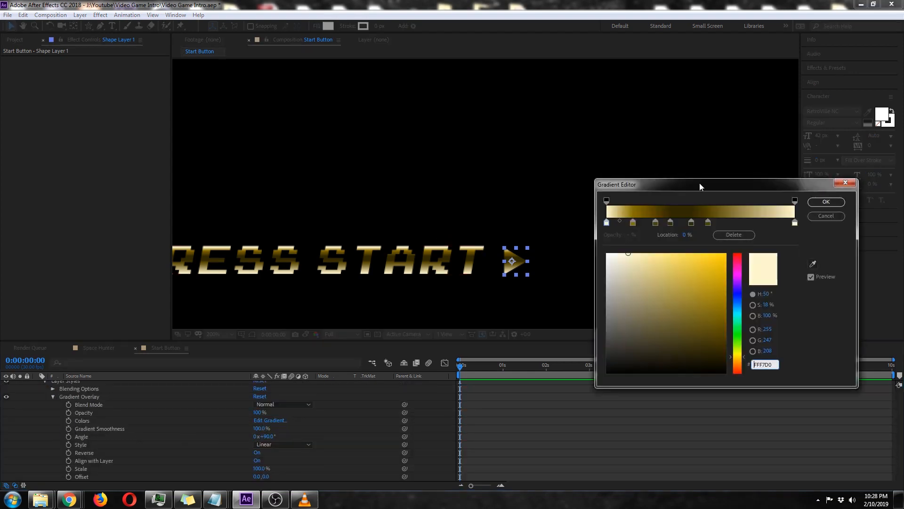
{"action": "left_click_drag", "start_coordinate": [731, 189], "coordinate": [615, 188]}
{"action": "left_click", "coordinate": [679, 220]}
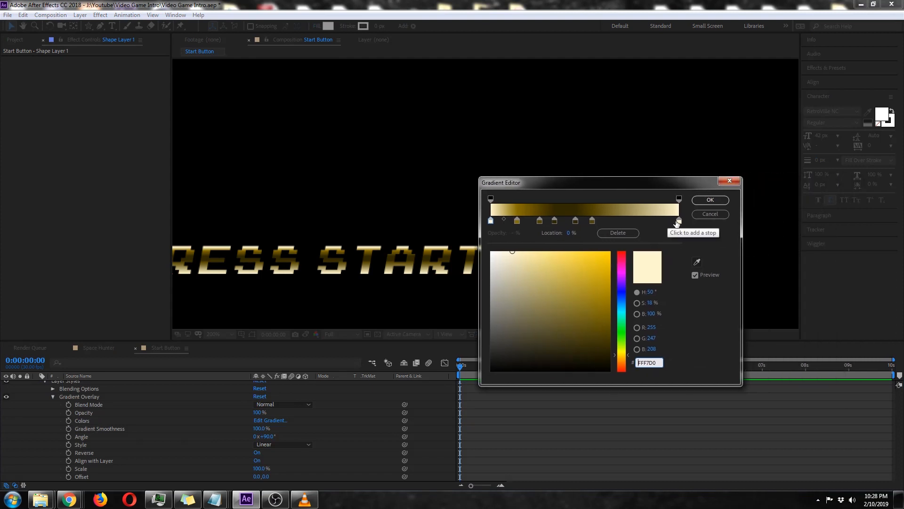
{"action": "left_click", "coordinate": [671, 221]}
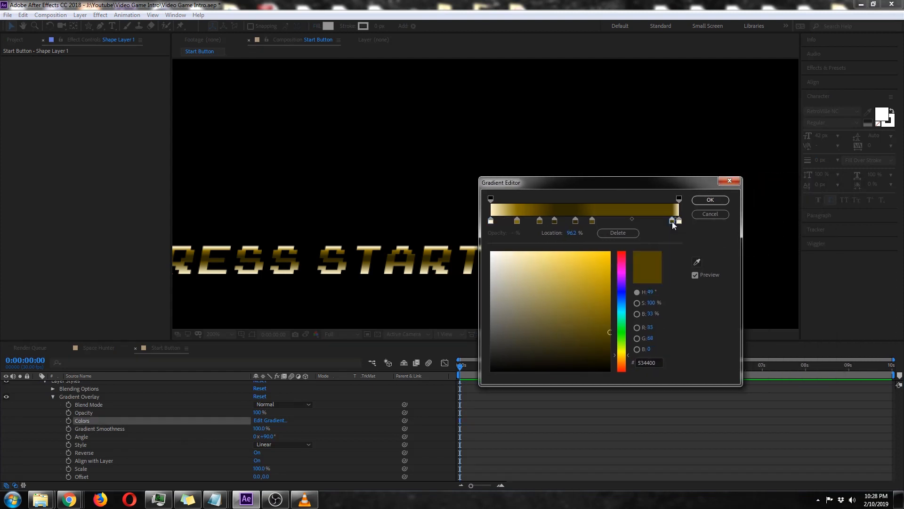
{"action": "left_click_drag", "start_coordinate": [670, 221], "coordinate": [623, 222]}
{"action": "left_click", "coordinate": [679, 220]}
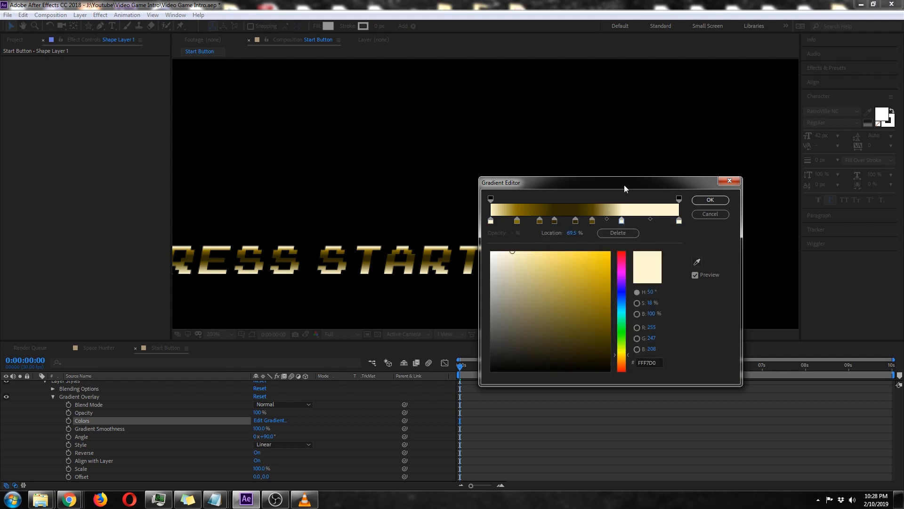
{"action": "left_click_drag", "start_coordinate": [624, 185], "coordinate": [280, 216]}
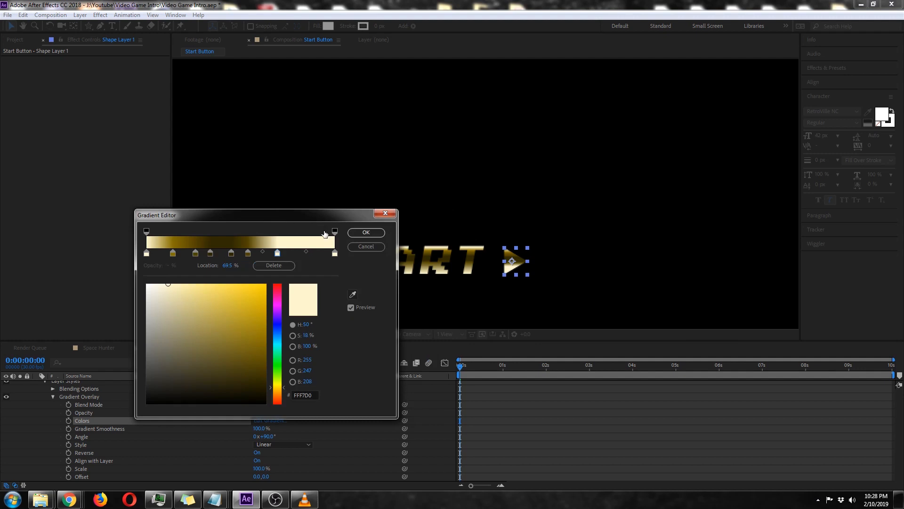
{"action": "left_click", "coordinate": [362, 233]}
{"action": "left_click", "coordinate": [341, 424]}
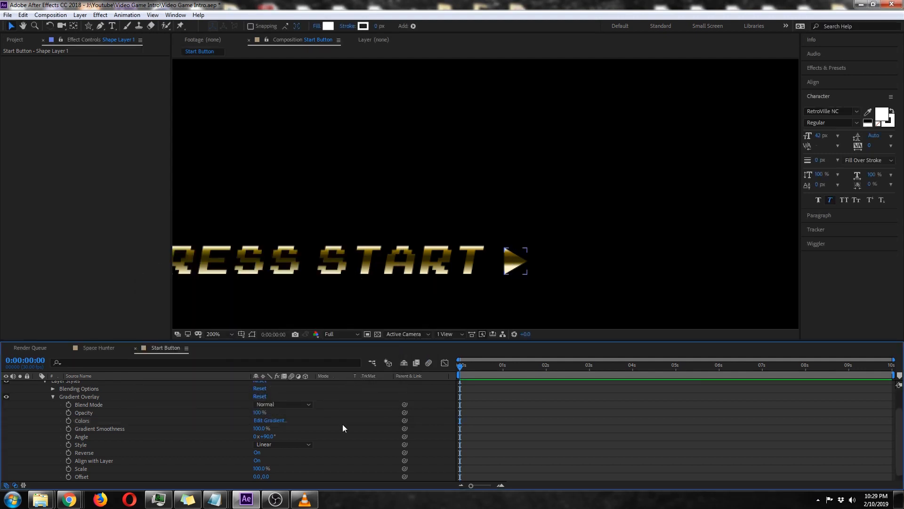
{"action": "scroll", "coordinate": [54, 403], "scroll_direction": "up", "scroll_amount": 2}
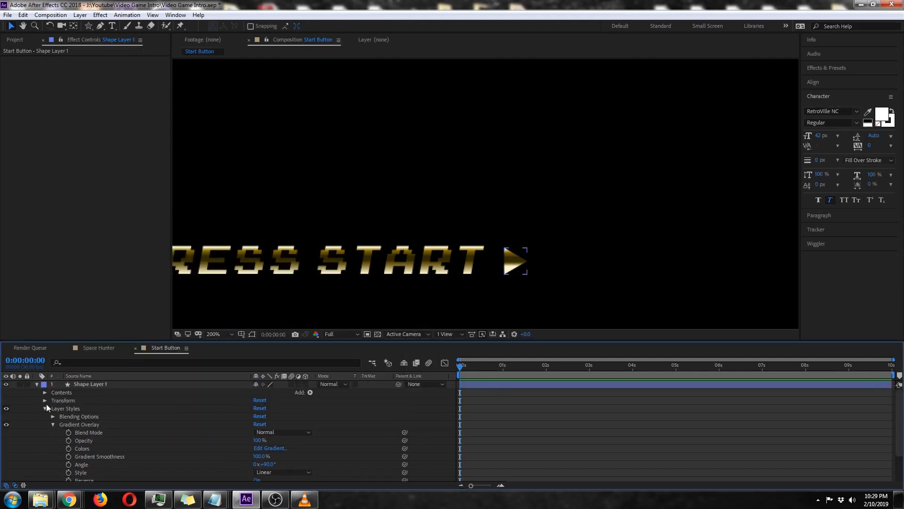
{"action": "left_click", "coordinate": [44, 408]}
{"action": "left_click", "coordinate": [37, 384]}
Rename the triangle shape layer as Tri Right 1.
{"action": "left_click", "coordinate": [83, 384]}
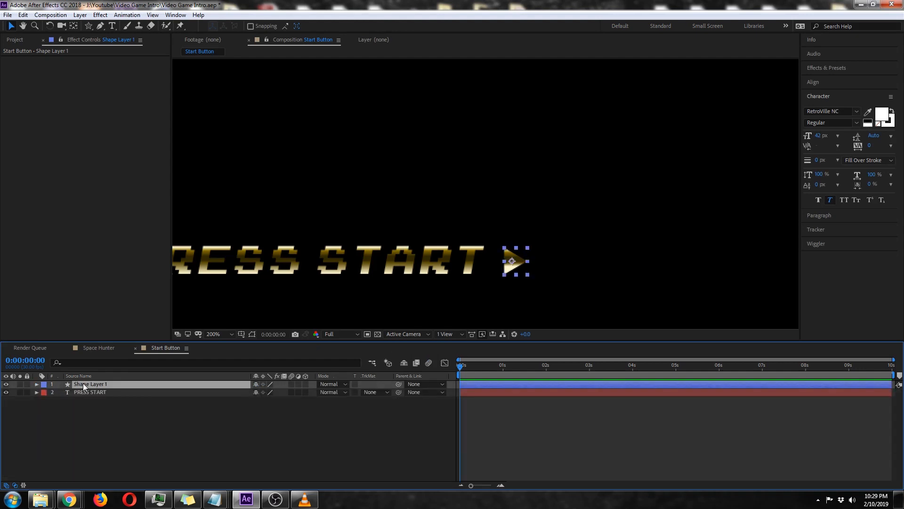
{"action": "key", "text": "Return"}
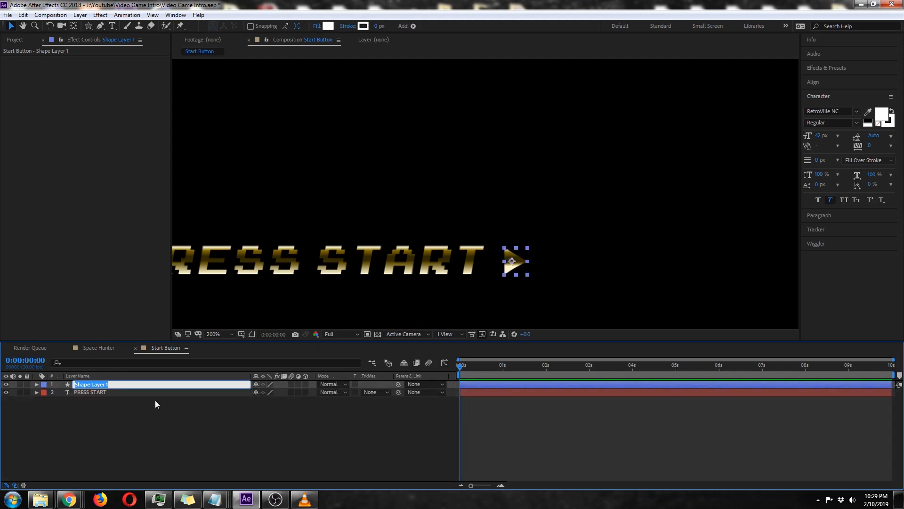
{"action": "type", "text": "Tri Right 1"}
{"action": "key", "text": "Return"}
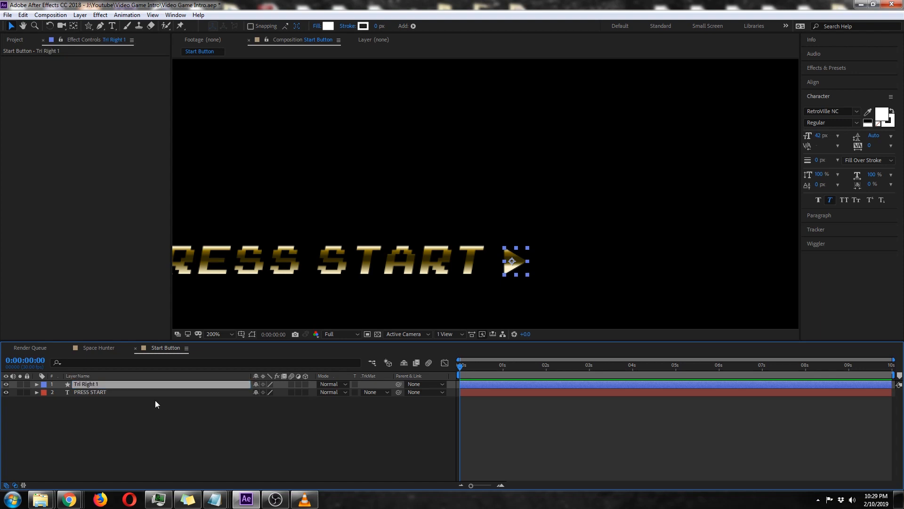
Duplicate the triangle, place the copy below Tri Right 1 in the layer order, and move it just right of the original.
{"action": "key", "text": "ctrl+d"}
{"action": "left_click_drag", "start_coordinate": [114, 386], "coordinate": [114, 393]}
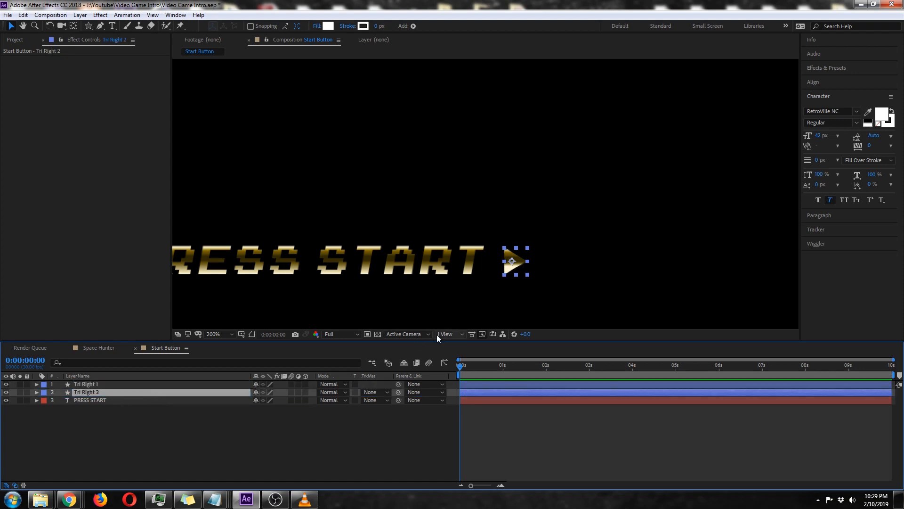
{"action": "left_click_drag", "start_coordinate": [522, 266], "coordinate": [555, 266]}
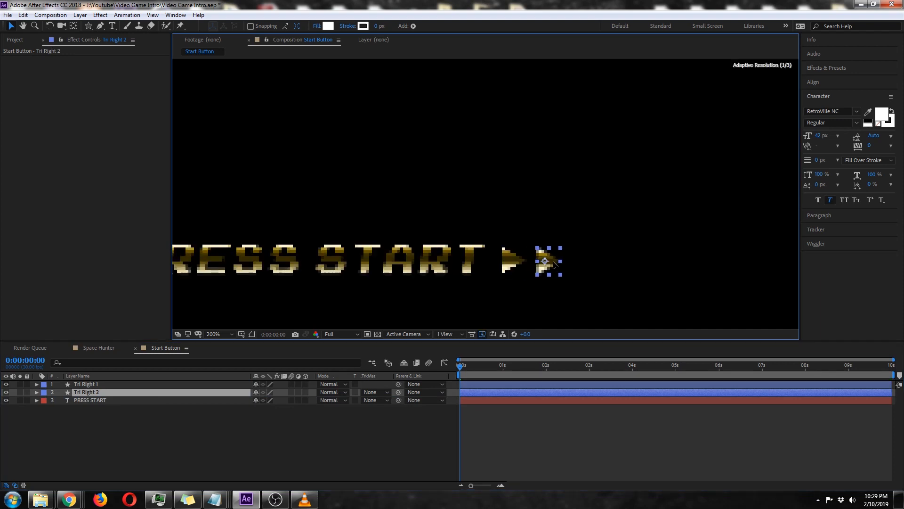
{"action": "key", "text": "Return"}
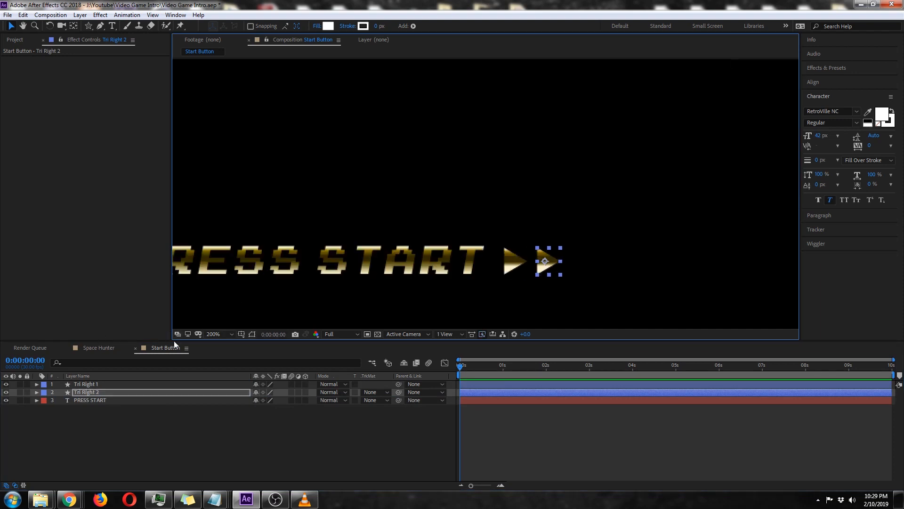
Duplicate both right-hand triangle layers together and place the two copies at the head of the layer stack.
{"action": "left_click", "coordinate": [98, 384]}
{"action": "left_click", "coordinate": [97, 391], "text": "shift"}
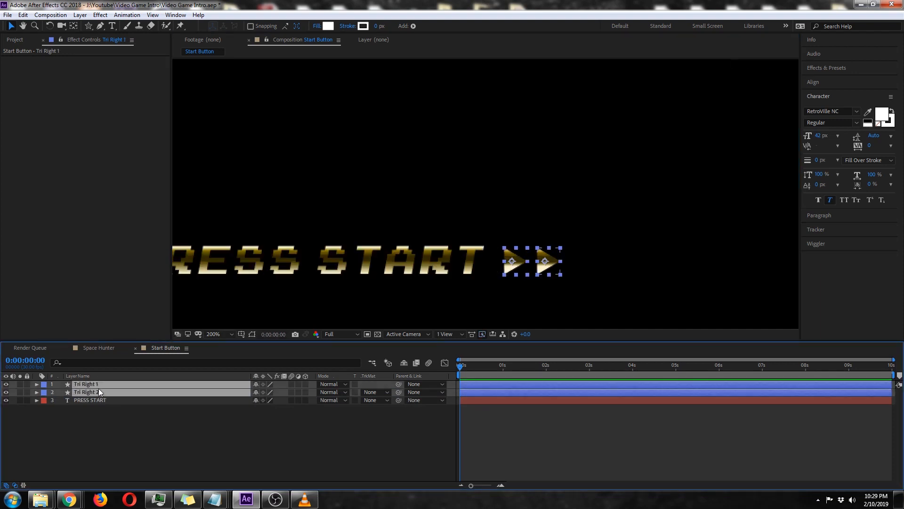
{"action": "key", "text": "ctrl+d"}
{"action": "left_click_drag", "start_coordinate": [104, 397], "coordinate": [99, 388]}
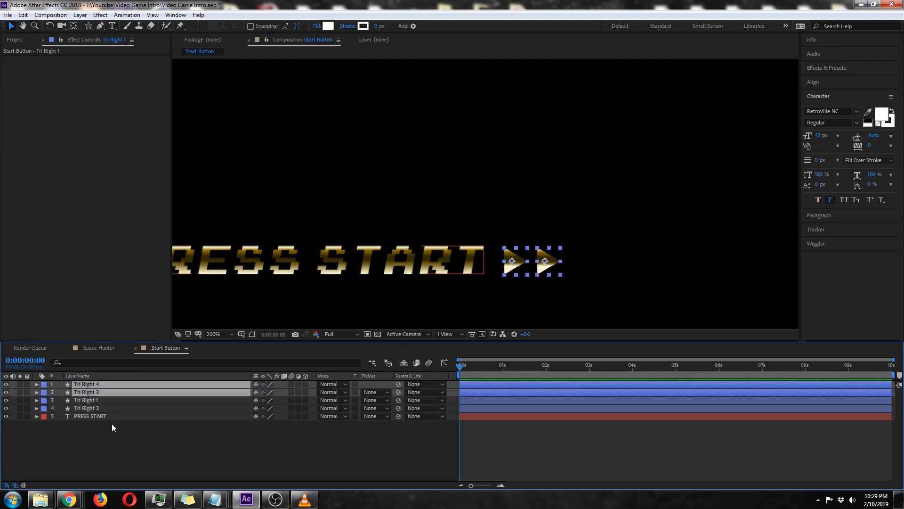
Rename the two duplicated triangle layers as Tri Left 1 and Tri Left 2.
{"action": "left_click", "coordinate": [112, 423]}
{"action": "left_click", "coordinate": [104, 386]}
{"action": "key", "text": "Return"}
{"action": "type", "text": "T"}
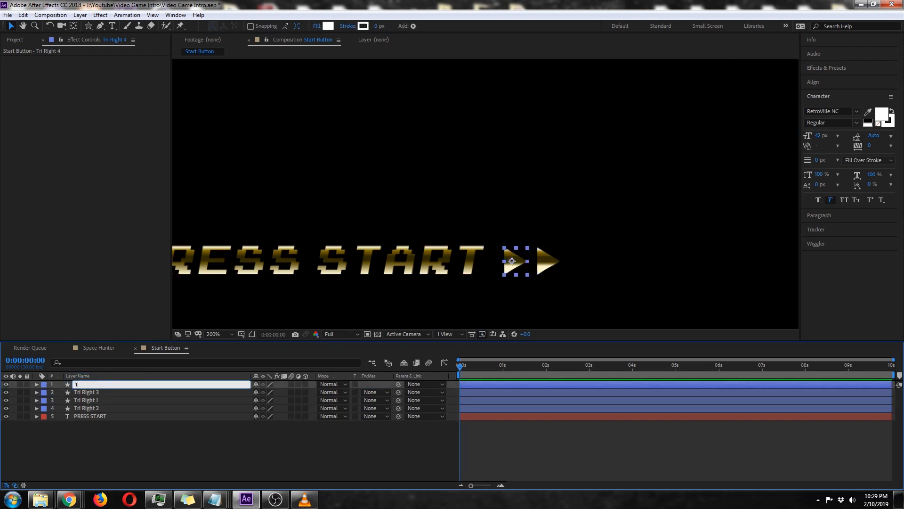
{"action": "type", "text": "ri Left 1"}
{"action": "key", "text": "Return"}
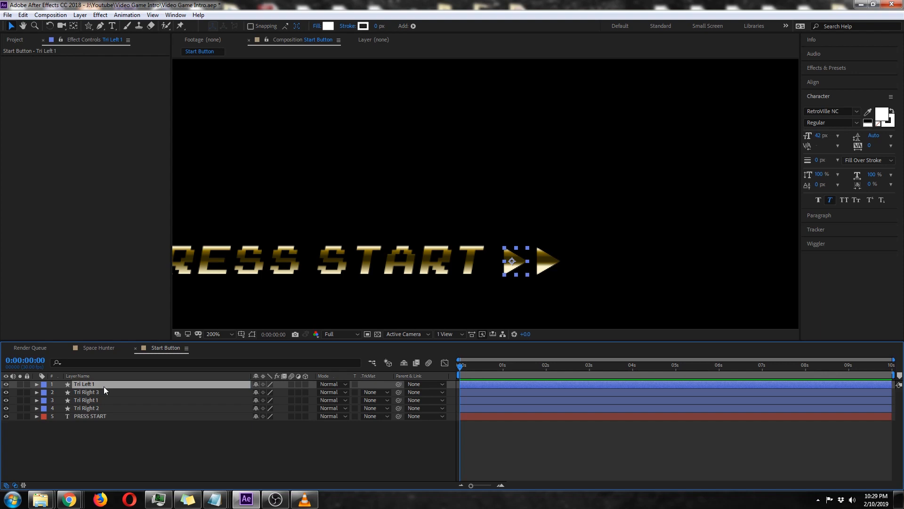
{"action": "left_click", "coordinate": [134, 392]}
{"action": "key", "text": "Return"}
{"action": "type", "text": "Tri Le"}
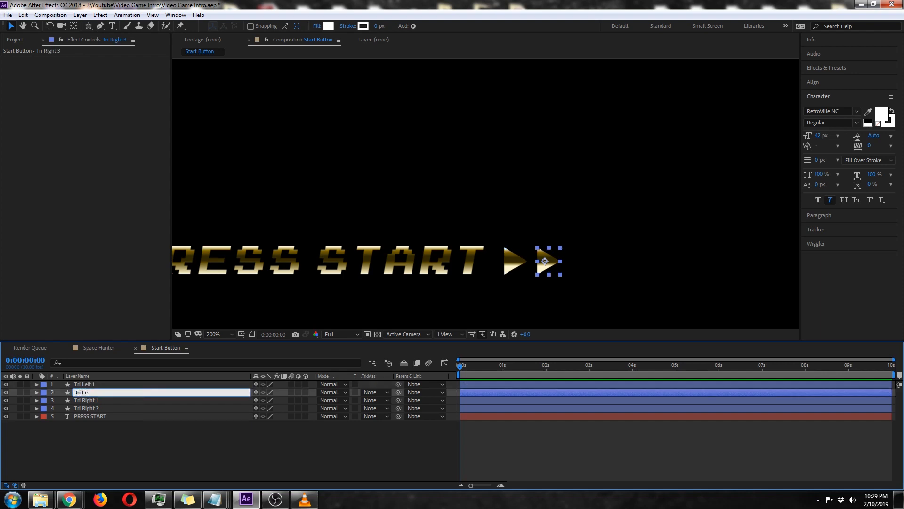
{"action": "type", "text": "ft 2"}
{"action": "key", "text": "Return"}
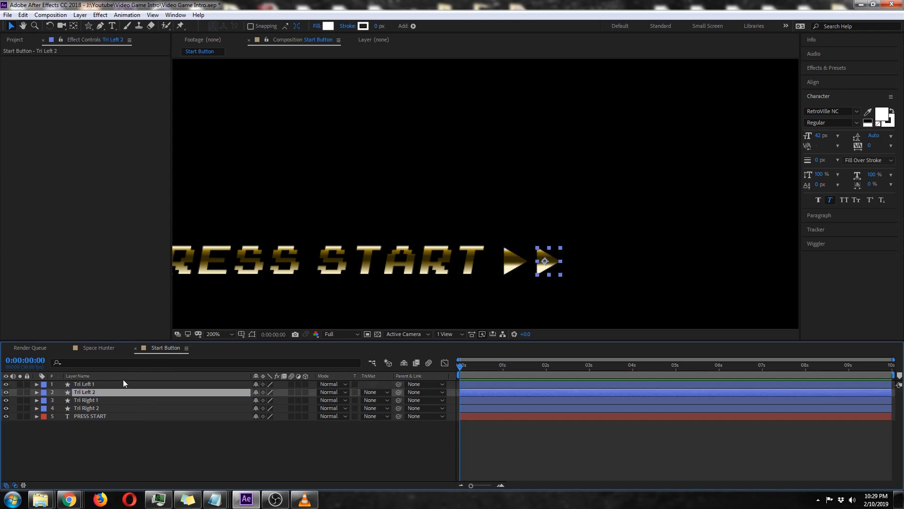
Move Tri Left 1 and Tri Left 2 together to just before the PRESS START text, level with the letters.
{"action": "left_click", "coordinate": [123, 384]}
{"action": "left_click", "coordinate": [123, 390], "text": "ctrl"}
{"action": "left_click_drag", "start_coordinate": [339, 278], "coordinate": [559, 244]}
{"action": "left_click_drag", "start_coordinate": [733, 250], "coordinate": [320, 248]}
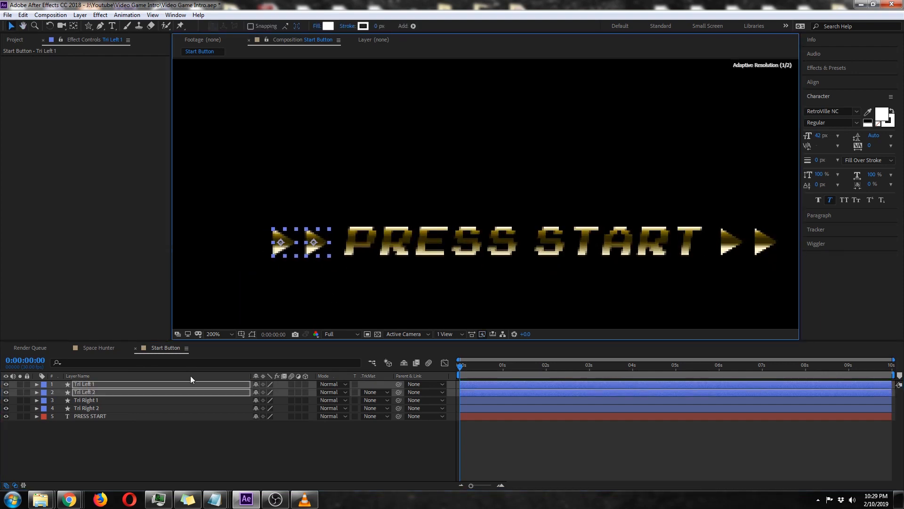
Set the rotation of both Tri Left 1 and Tri Left 2 to -90°.
{"action": "left_click", "coordinate": [100, 385]}
{"action": "key", "text": "r"}
{"action": "left_click", "coordinate": [99, 401]}
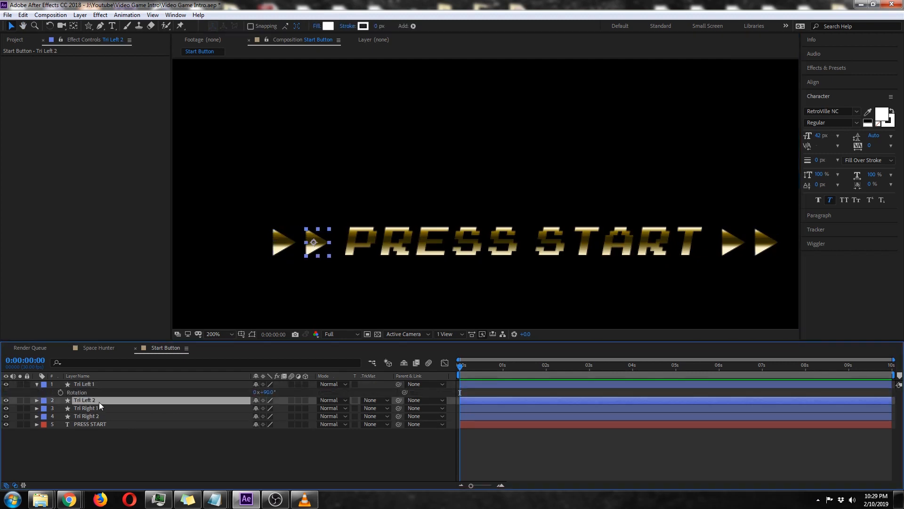
{"action": "key", "text": "r"}
{"action": "left_click", "coordinate": [268, 393]}
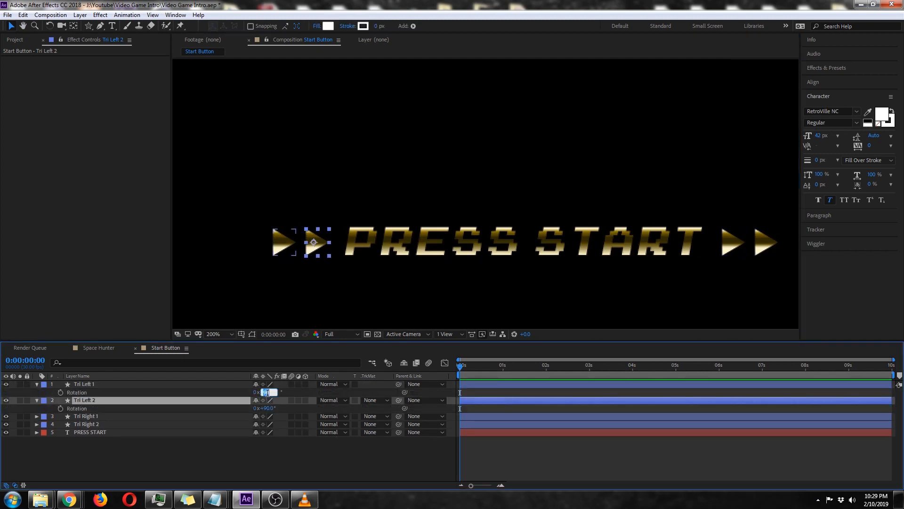
{"action": "type", "text": "-90"}
{"action": "left_click", "coordinate": [267, 409]}
{"action": "type", "text": "*"}
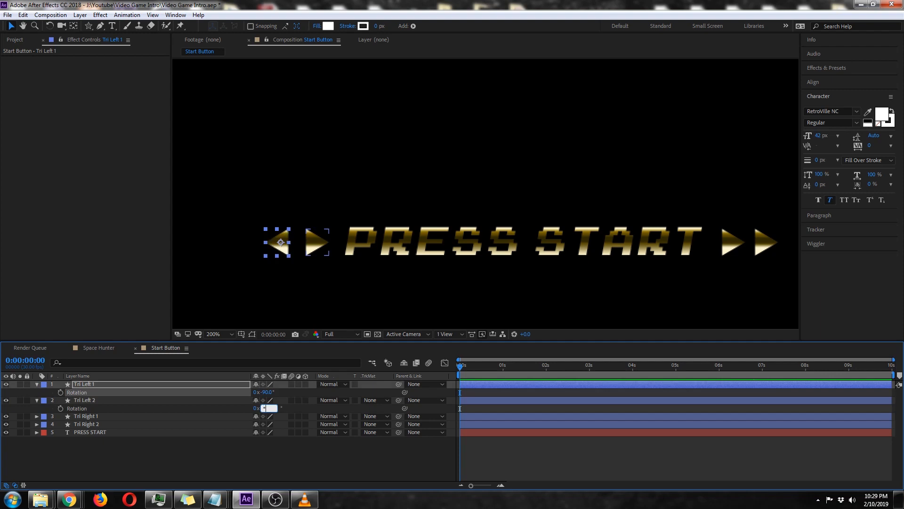
{"action": "key", "text": "BackSpace"}
{"action": "type", "text": "-90"}
{"action": "left_click", "coordinate": [278, 456]}
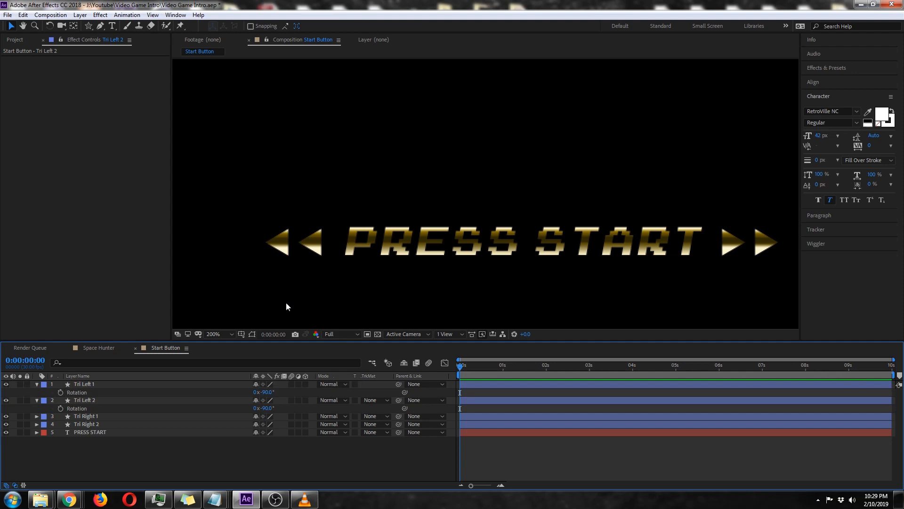
Nudge both left triangles slightly farther from the PRESS START text and collapse their layers.
{"action": "left_click", "coordinate": [109, 384]}
{"action": "left_click", "coordinate": [106, 400], "text": "ctrl"}
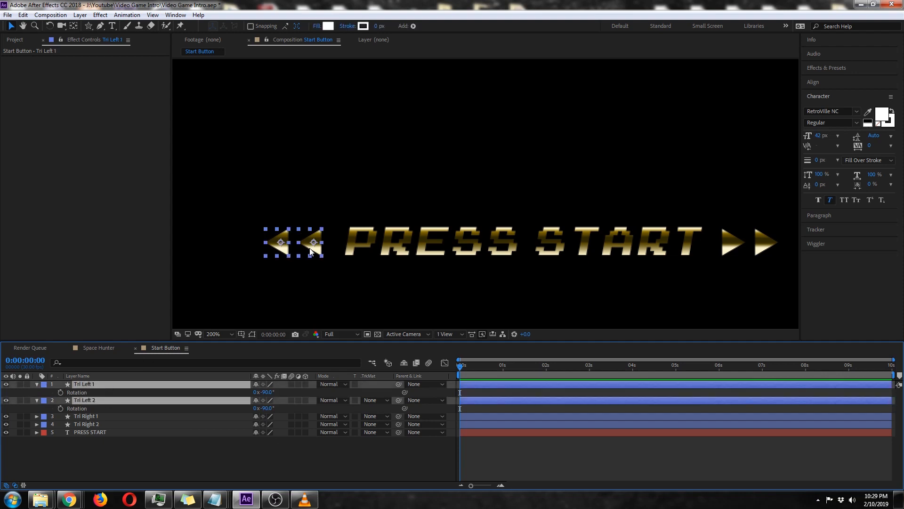
{"action": "left_click_drag", "start_coordinate": [312, 248], "coordinate": [309, 249]}
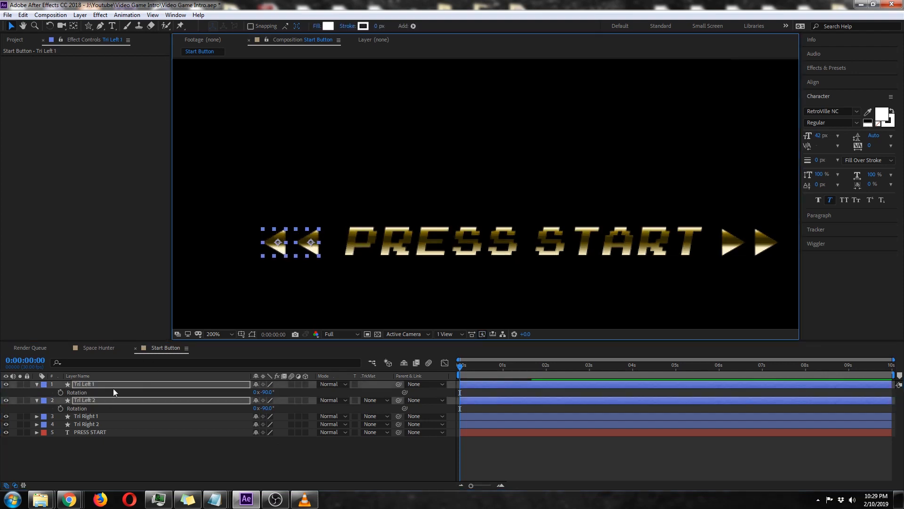
{"action": "left_click", "coordinate": [36, 384]}
{"action": "left_click", "coordinate": [137, 445]}
{"action": "key", "text": "comma"}
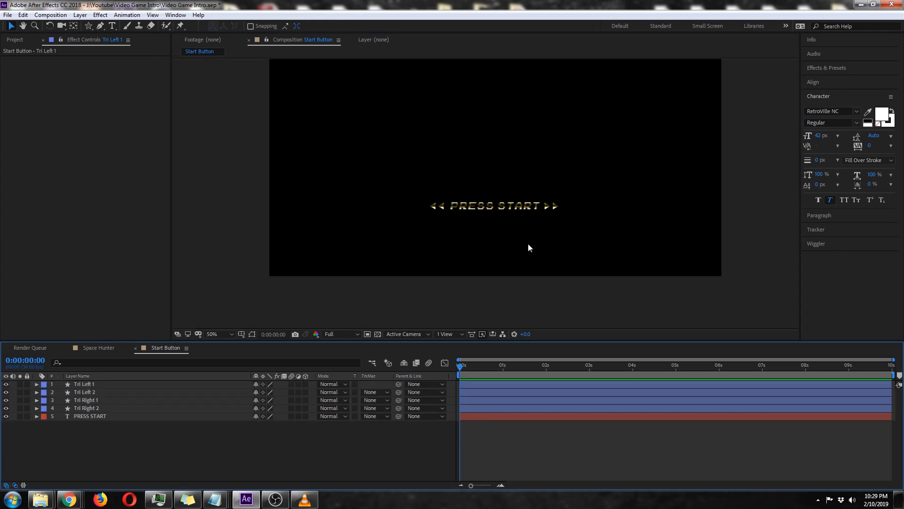
{"action": "key", "text": "comma"}
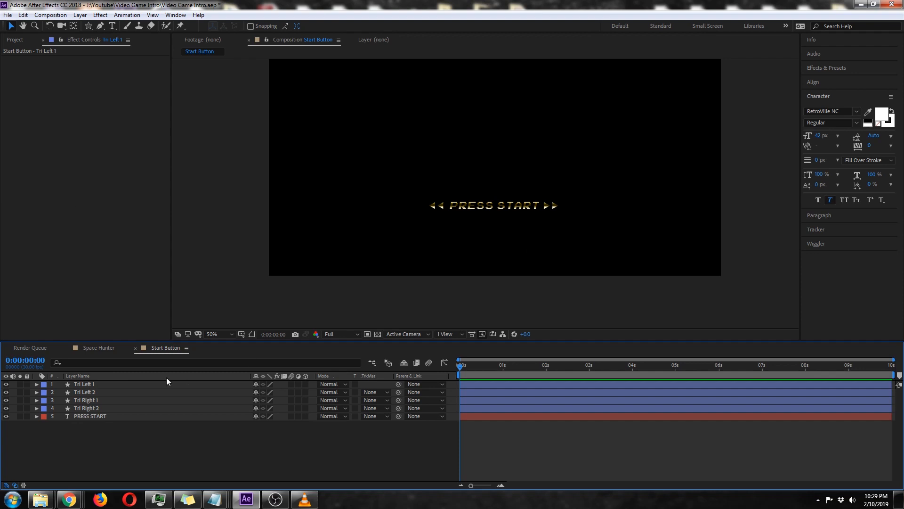
Add a new adjustment layer above the text and triangle layers.
{"action": "left_click", "coordinate": [79, 15]}
{"action": "mouse_move", "coordinate": [85, 27]}
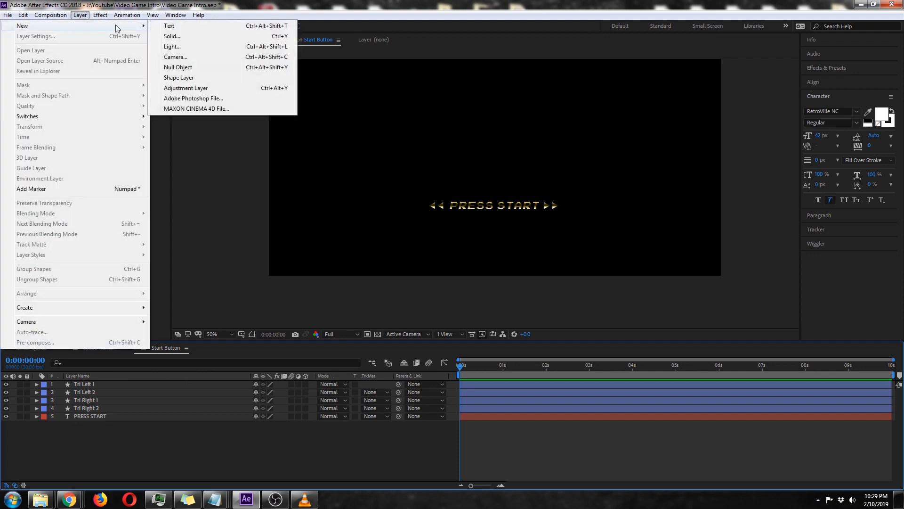
{"action": "left_click", "coordinate": [197, 84]}
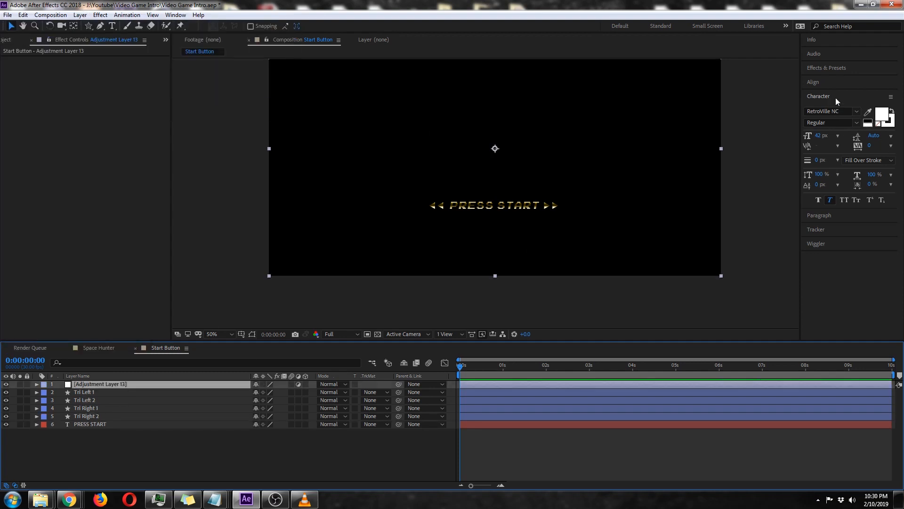
Apply the Curves effect to the adjustment layer and raise the middle of the RGB curve to brighten the start button.
{"action": "left_click", "coordinate": [827, 68]}
{"action": "left_click", "coordinate": [830, 81]}
{"action": "type", "text": "curves"}
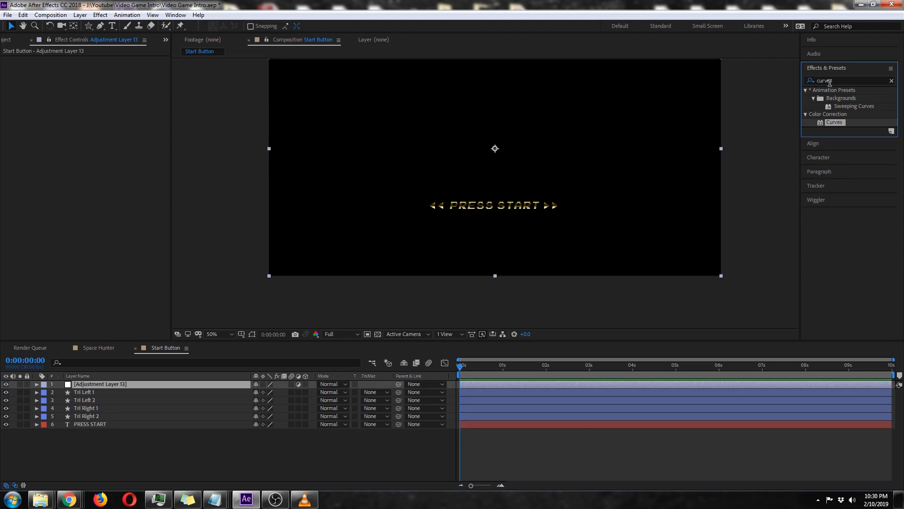
{"action": "double_click", "coordinate": [836, 123]}
{"action": "left_click_drag", "start_coordinate": [80, 155], "coordinate": [78, 124]}
{"action": "left_click", "coordinate": [436, 306]}
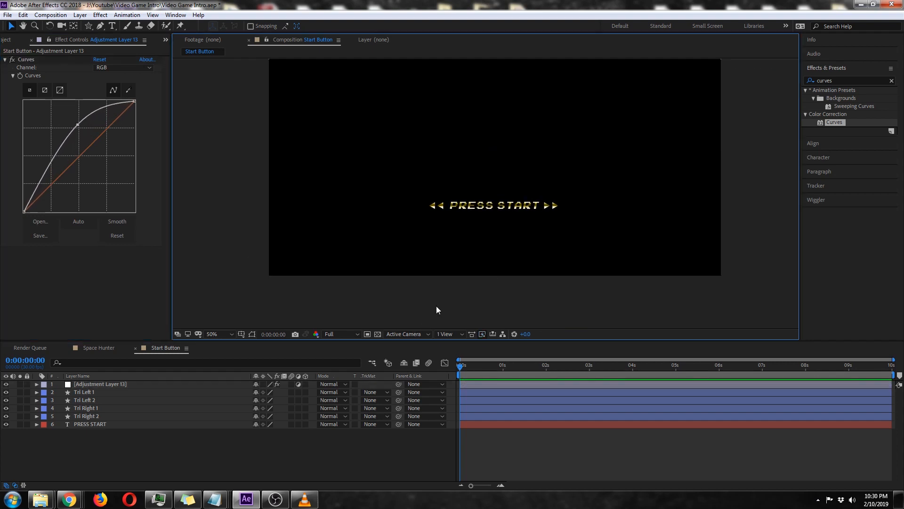
{"action": "key", "text": "period"}
{"action": "key", "text": "comma"}
{"action": "left_click", "coordinate": [101, 348]}
{"action": "left_click", "coordinate": [162, 348]}
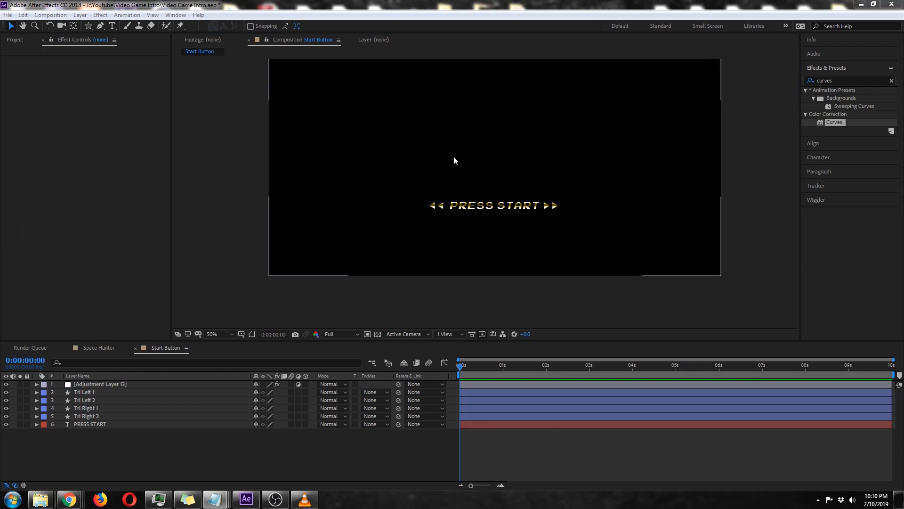
{"action": "left_click", "coordinate": [328, 446]}
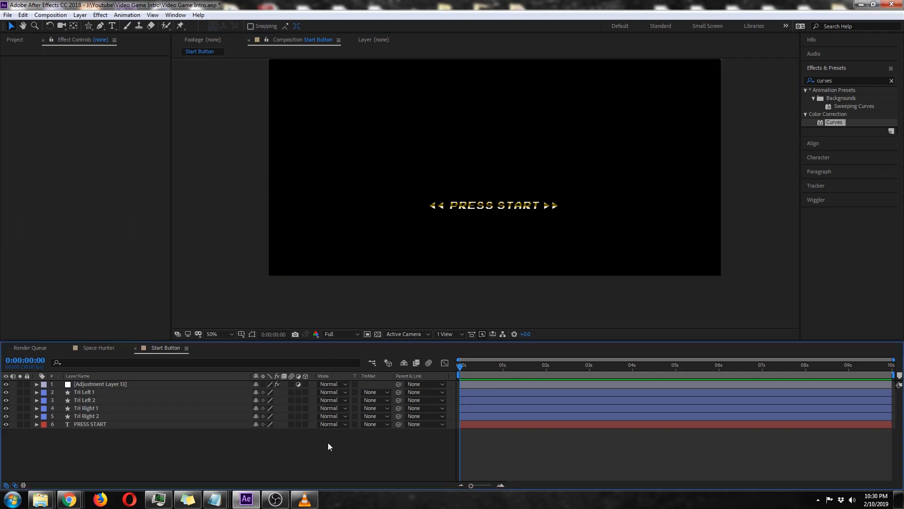
Create a new composition named Licensed By with the default settings.
{"action": "left_click", "coordinate": [65, 16]}
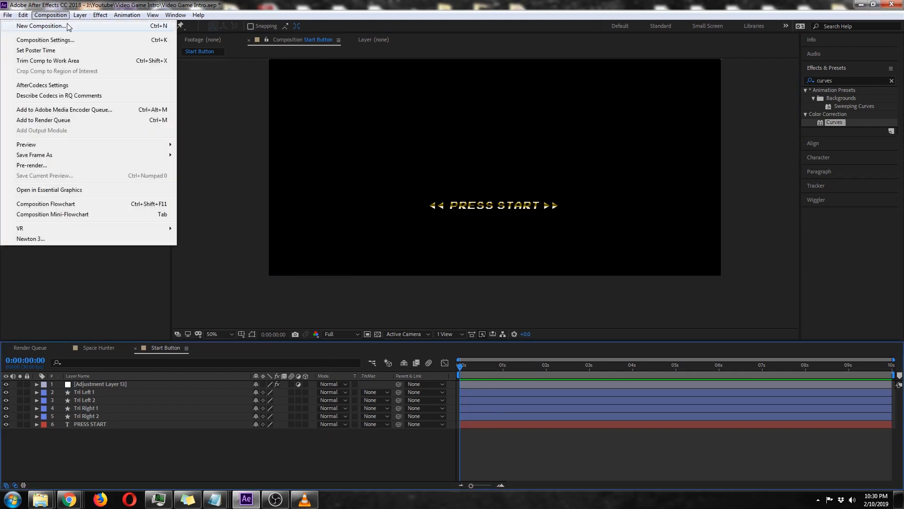
{"action": "left_click", "coordinate": [68, 25]}
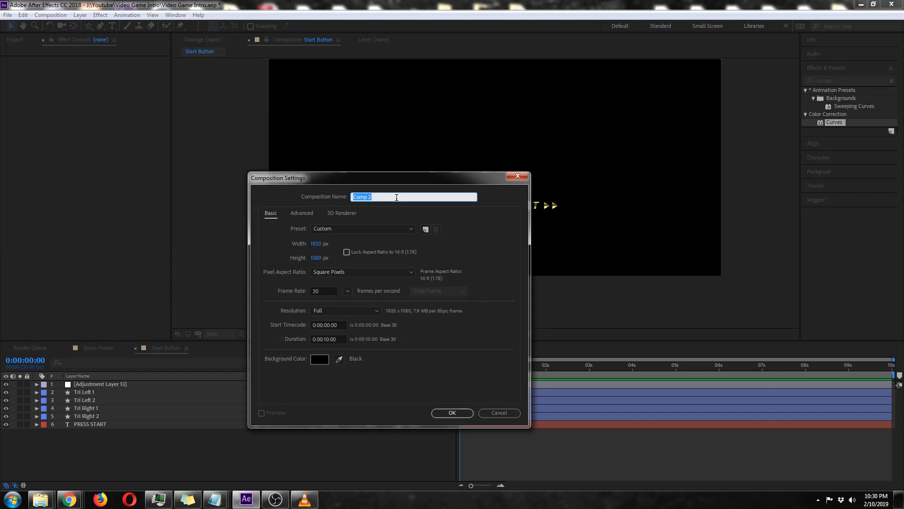
{"action": "type", "text": "Licensed By"}
{"action": "key", "text": "Return"}
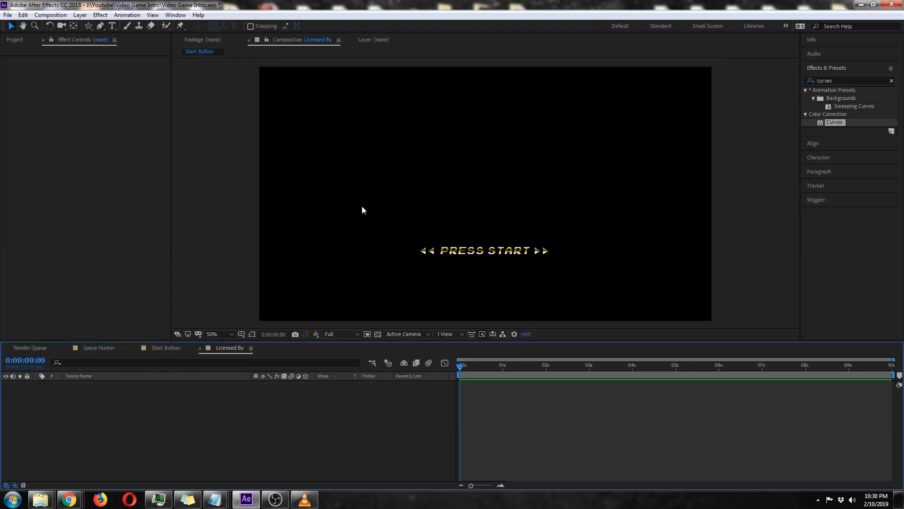
Add a text layer reading LICENSED BY in the lower part of the Licensed By composition.
{"action": "left_click", "coordinate": [113, 25]}
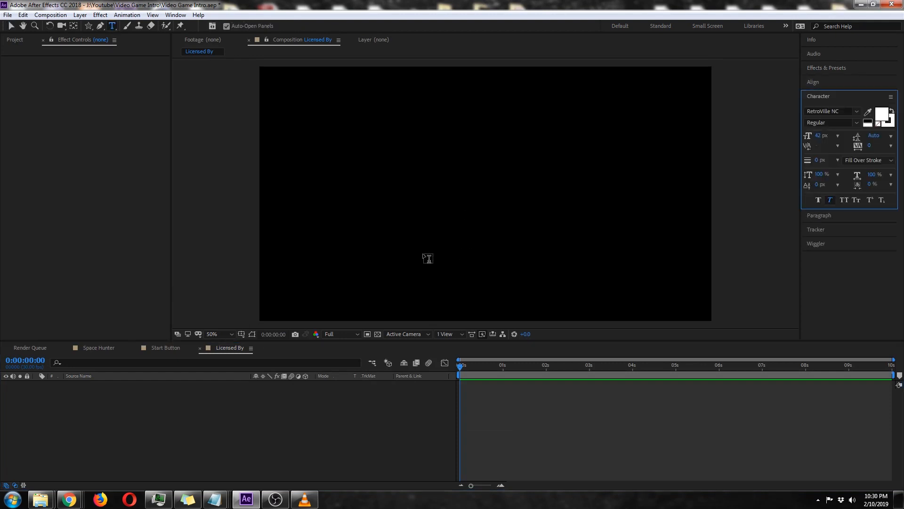
{"action": "left_click", "coordinate": [422, 257]}
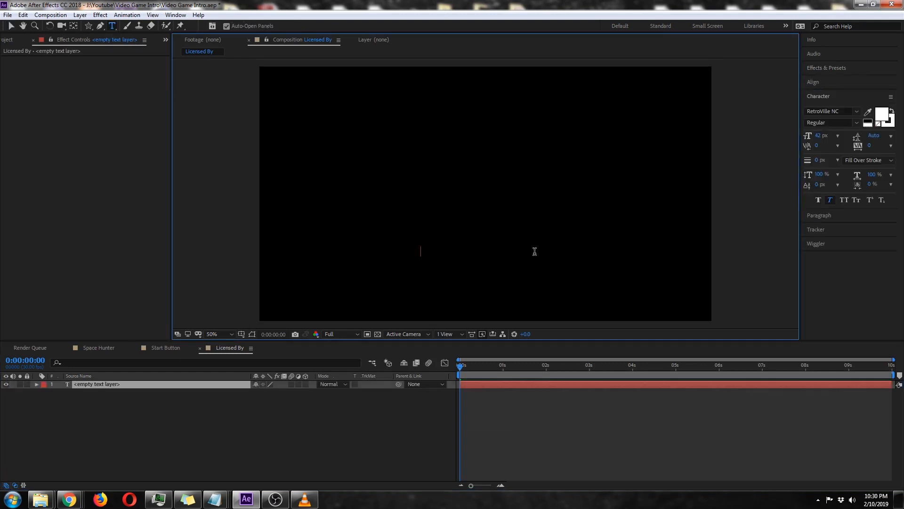
{"action": "type", "text": "Licen"}
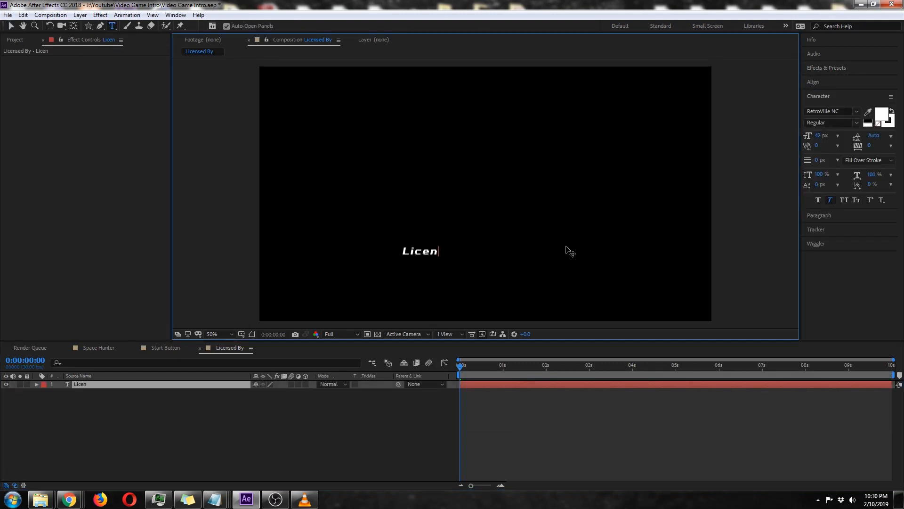
{"action": "type", "text": "s"}
{"action": "key", "text": "BackSpace"}
{"action": "key", "text": "BackSpace"}
{"action": "key", "text": "BackSpace"}
{"action": "key", "text": "BackSpace"}
{"action": "key", "text": "BackSpace"}
{"action": "type", "text": "ISENCED"}
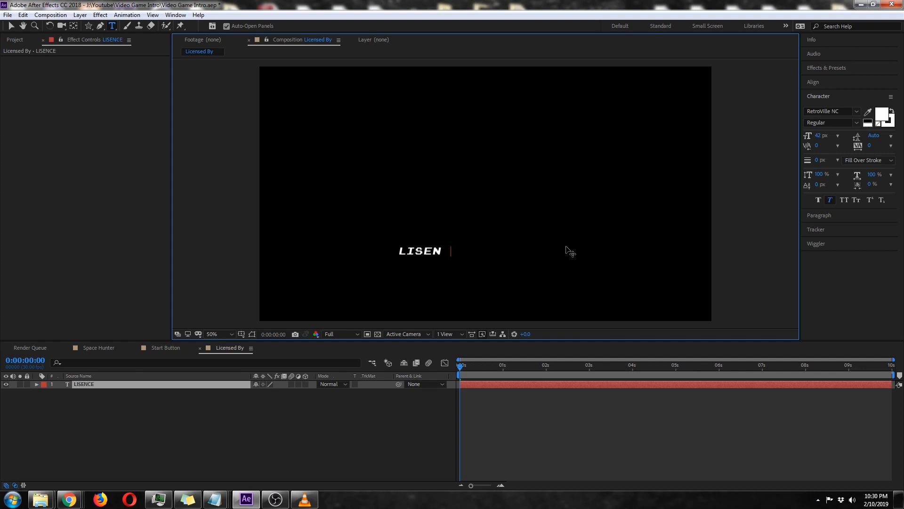
{"action": "key", "text": "BackSpace"}
{"action": "key", "text": "BackSpace"}
{"action": "key", "text": "BackSpace"}
{"action": "key", "text": "BackSpace"}
{"action": "key", "text": "BackSpace"}
{"action": "key", "text": "BackSpace"}
{"action": "key", "text": "BackSpace"}
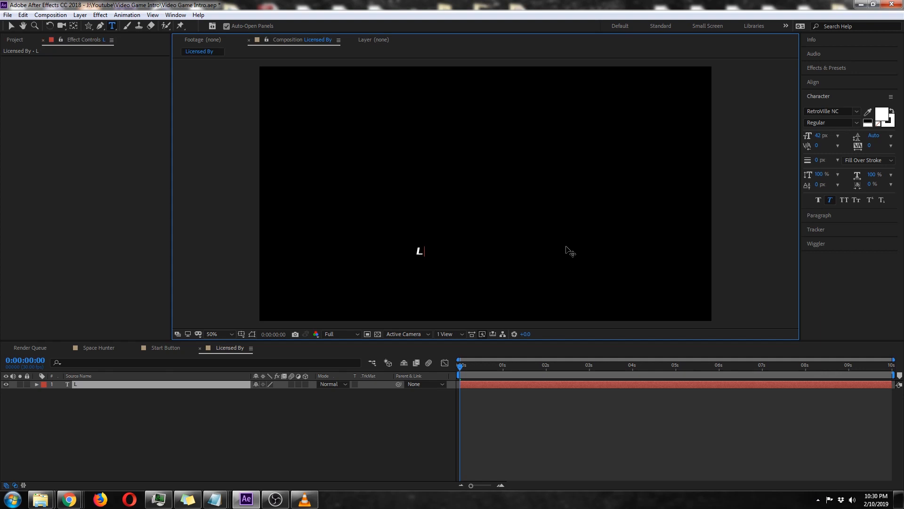
{"action": "type", "text": "ICENSED BY"}
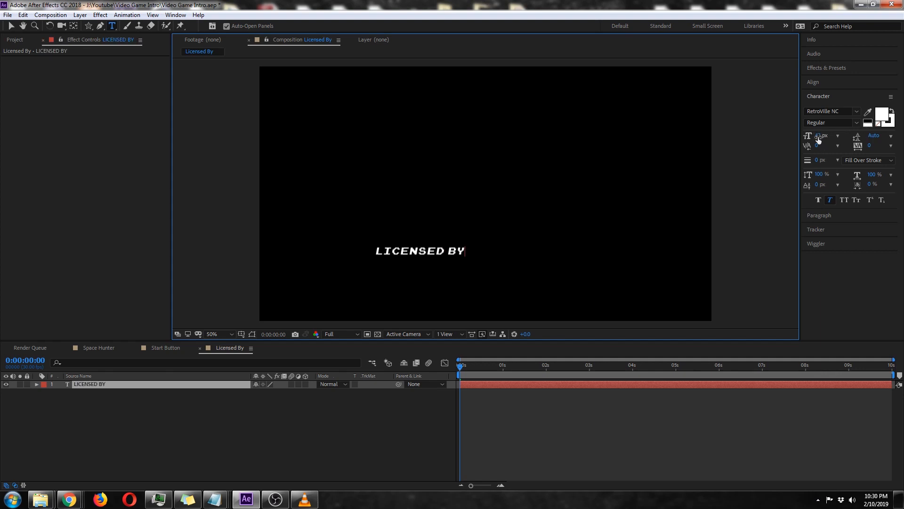
{"action": "left_click", "coordinate": [11, 25]}
Reset the LICENSED BY text's position to the composition centre and move it straight down to about 960, 922.
{"action": "left_click", "coordinate": [122, 387]}
{"action": "key", "text": "p"}
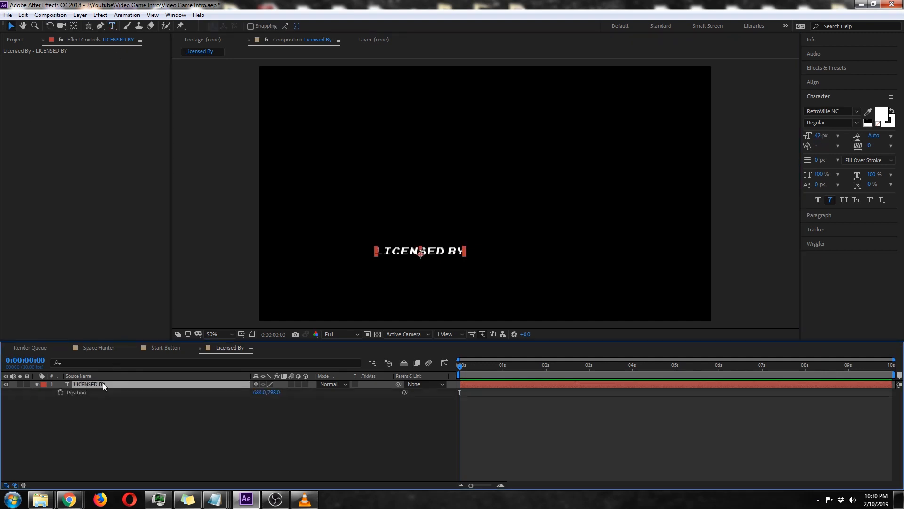
{"action": "right_click", "coordinate": [82, 396]}
{"action": "left_click", "coordinate": [122, 350]}
{"action": "key", "text": "Caps_Lock"}
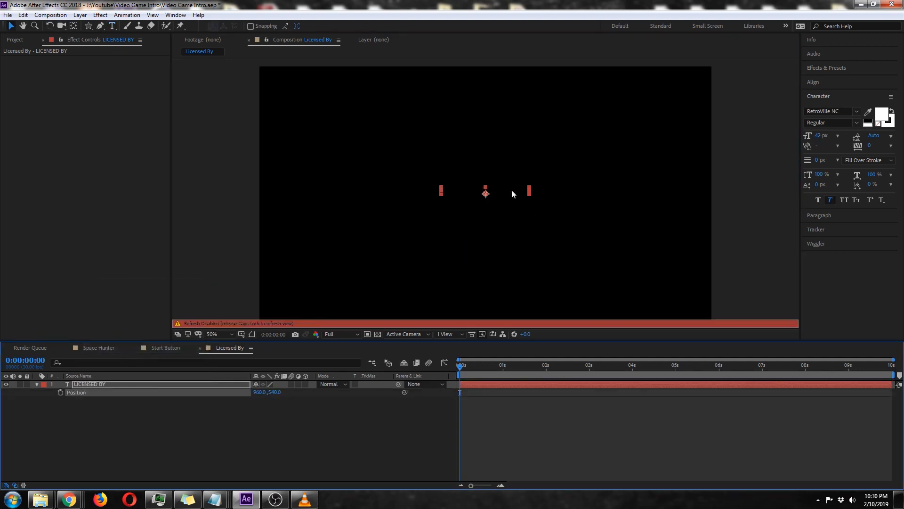
{"action": "key", "text": "Caps_Lock"}
{"action": "left_click_drag", "start_coordinate": [492, 192], "coordinate": [498, 280]}
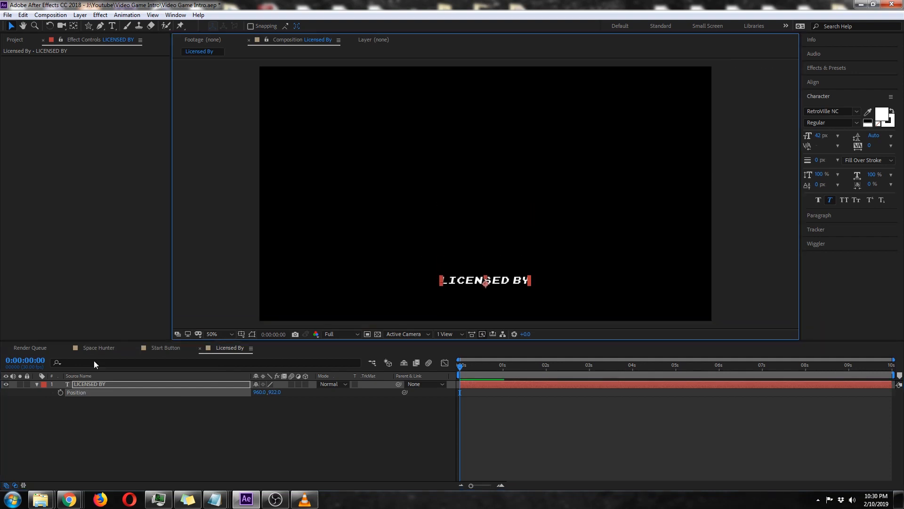
{"action": "left_click", "coordinate": [37, 384]}
Add a Gradient Overlay layer style to the LICENSED BY text and expand its settings.
{"action": "right_click", "coordinate": [91, 385]}
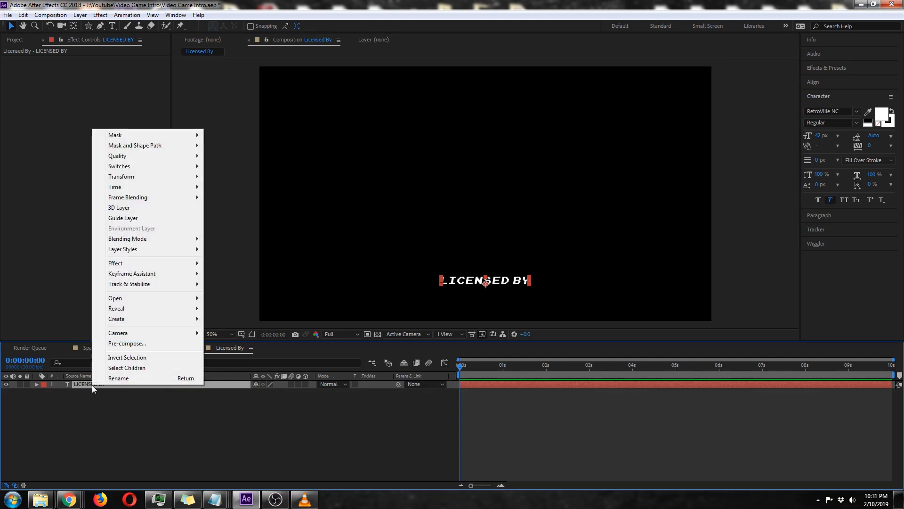
{"action": "mouse_move", "coordinate": [139, 250]}
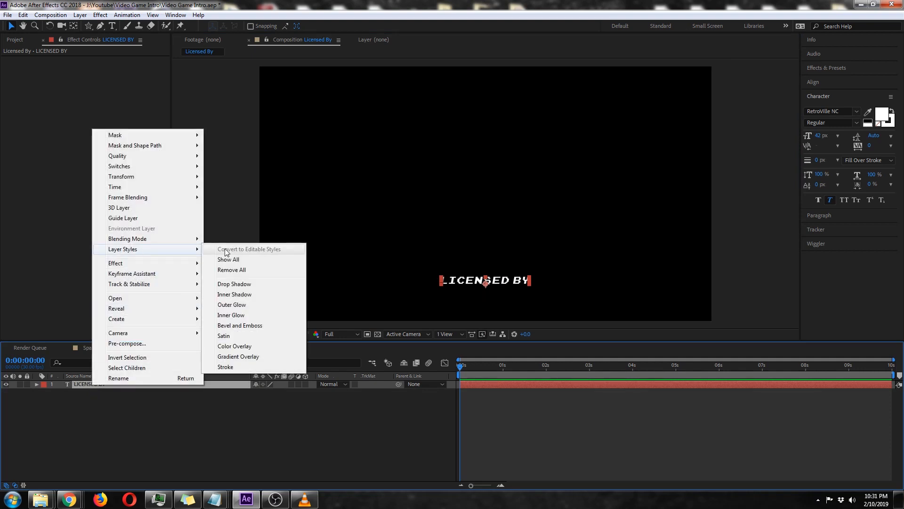
{"action": "left_click", "coordinate": [238, 357]}
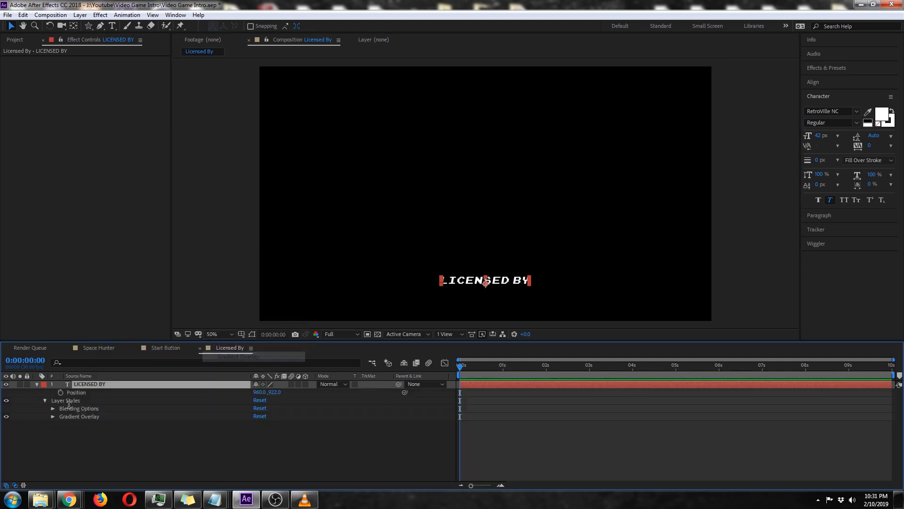
{"action": "left_click", "coordinate": [53, 417]}
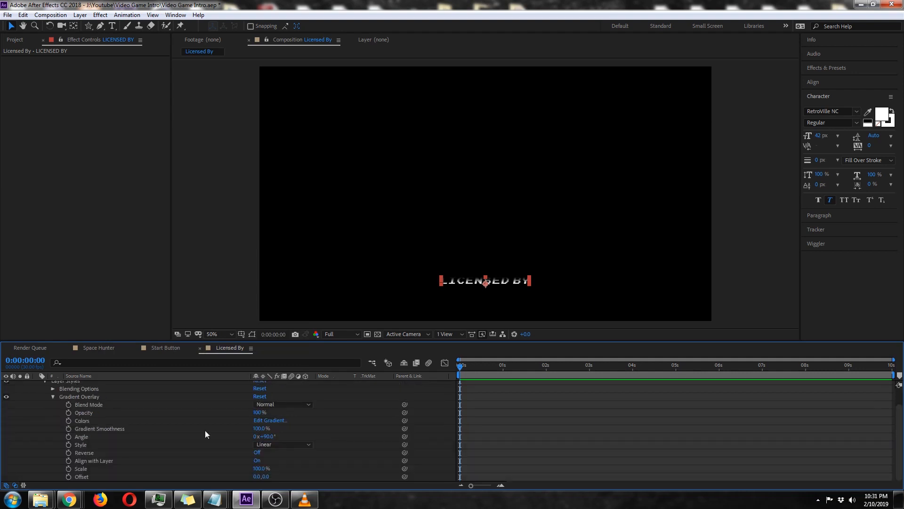
Edit the overlay's gradient and set the colour stop at 0% to F1BA72.
{"action": "left_click", "coordinate": [277, 420]}
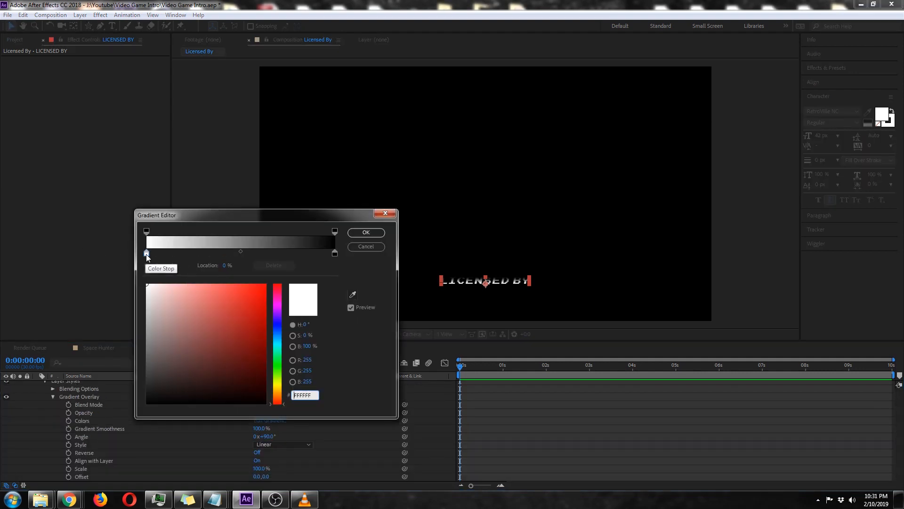
{"action": "left_click", "coordinate": [146, 254]}
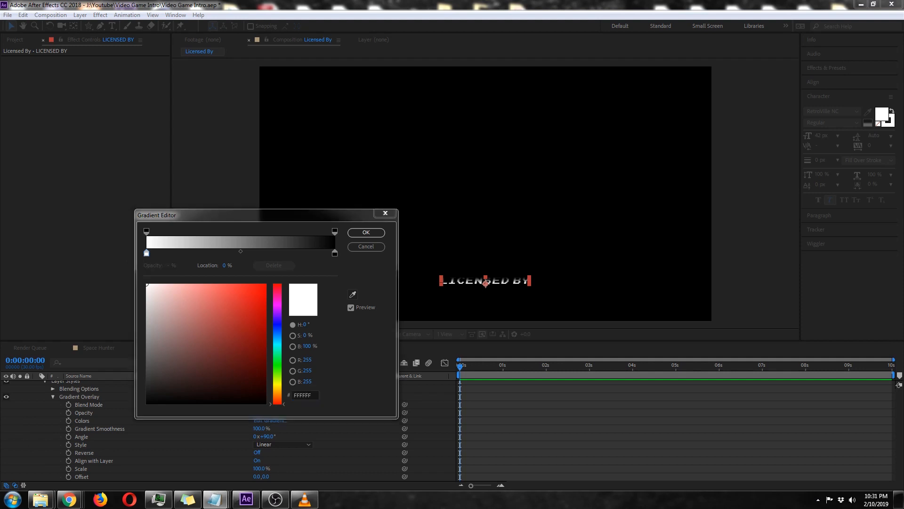
{"action": "left_click", "coordinate": [311, 395]}
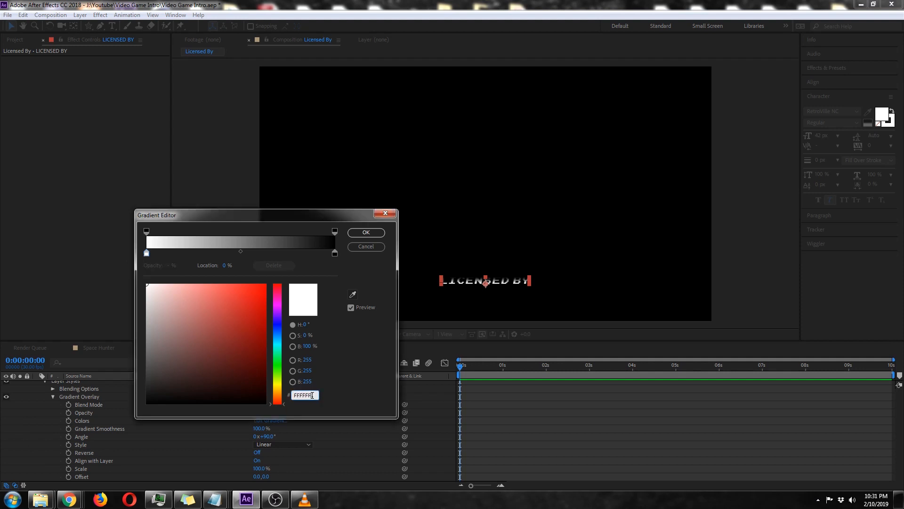
{"action": "type", "text": "F1BA72"}
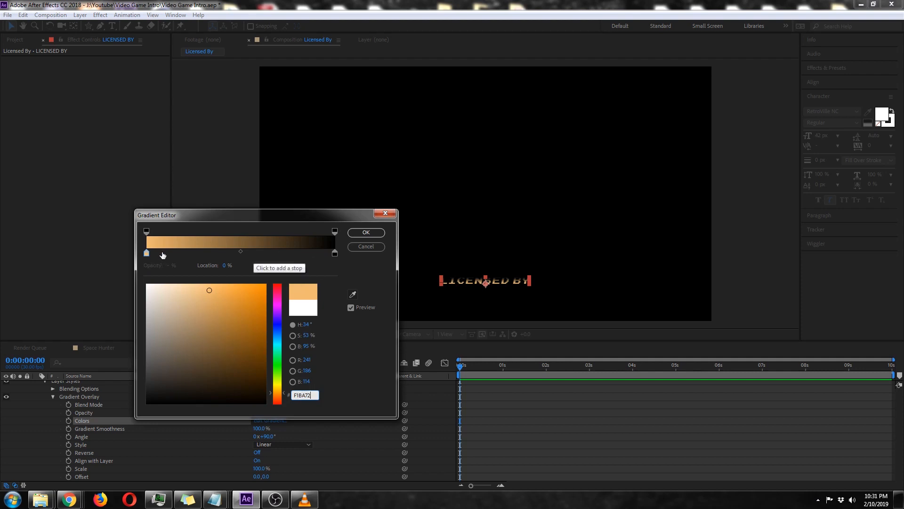
Add a gradient colour stop at 6.8% and set its colour to BB6F0D.
{"action": "left_click_drag", "start_coordinate": [163, 253], "coordinate": [181, 254]}
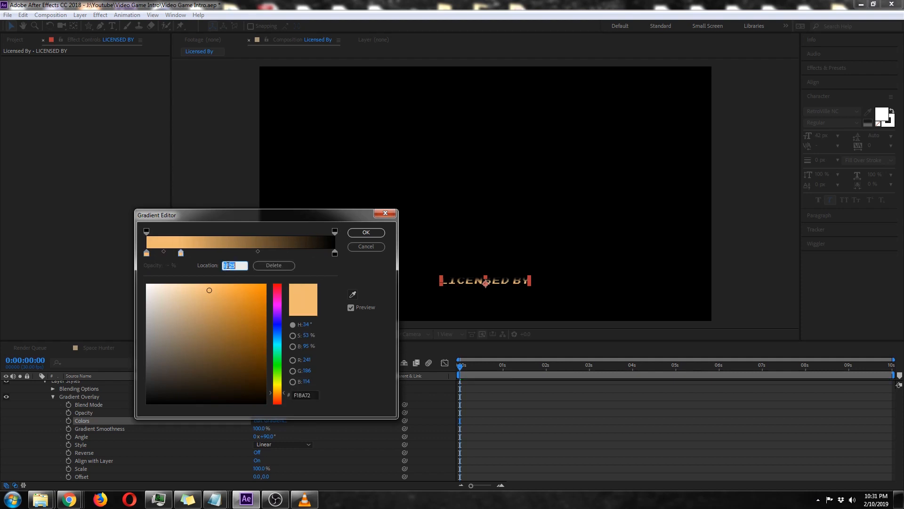
{"action": "type", "text": "6.8"}
{"action": "left_click", "coordinate": [331, 362]}
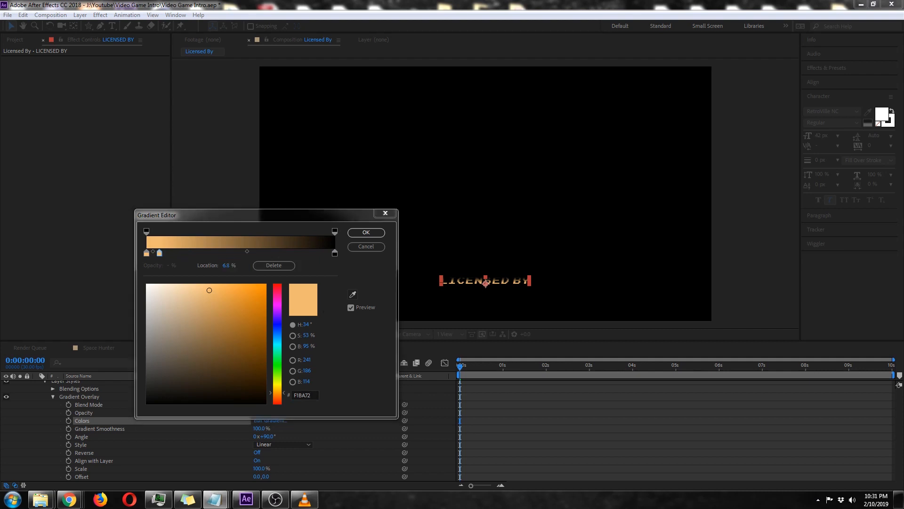
{"action": "double_click", "coordinate": [313, 394]}
{"action": "type", "text": "BB6F0D"}
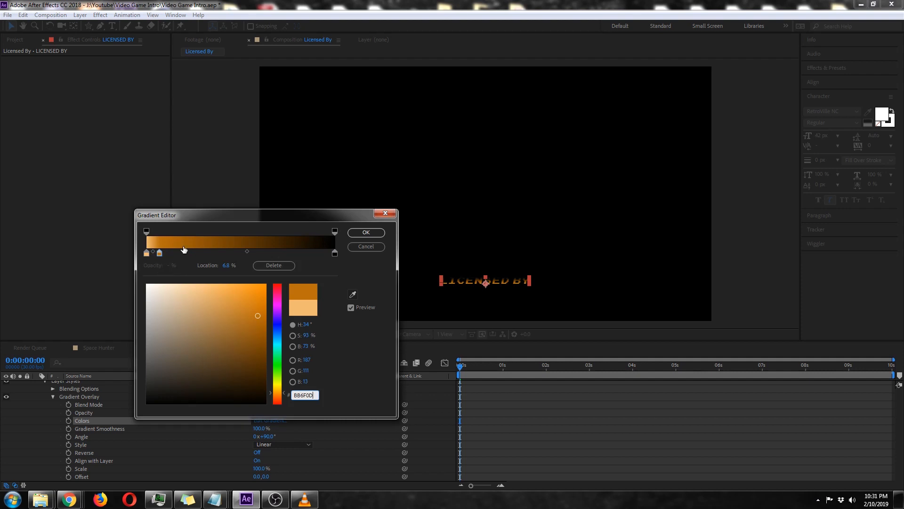
Add a gradient colour stop at 30% and set its colour to 462A05.
{"action": "left_click_drag", "start_coordinate": [182, 253], "coordinate": [194, 251]}
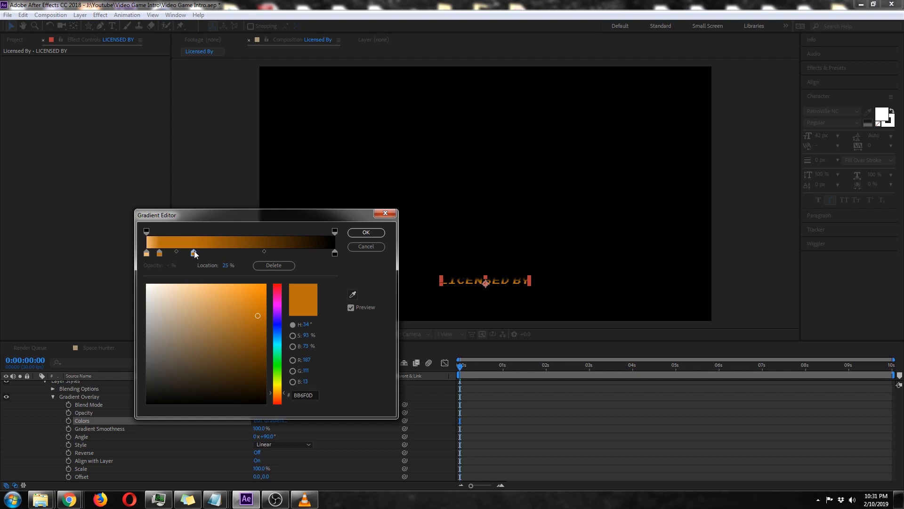
{"action": "left_click", "coordinate": [225, 266]}
{"action": "type", "text": "30"}
{"action": "key", "text": "Return"}
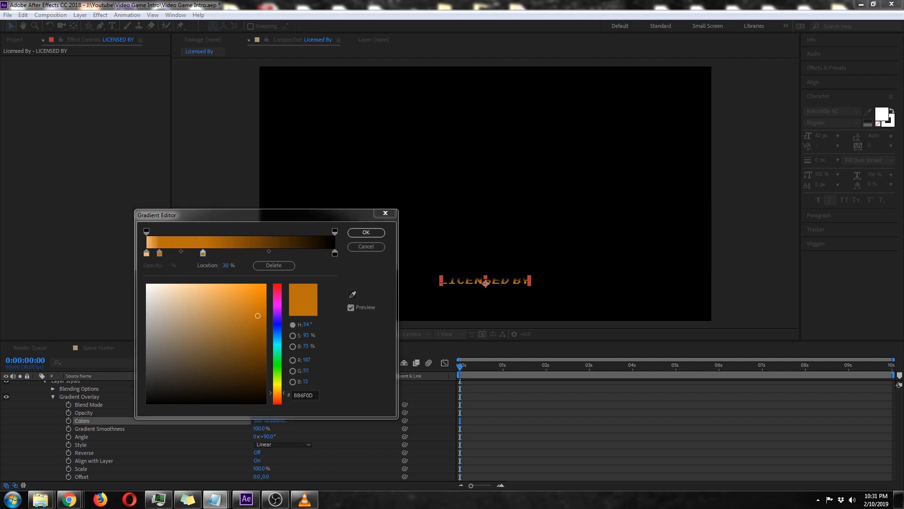
{"action": "left_click", "coordinate": [307, 395]}
{"action": "key", "text": "ctrl+c"}
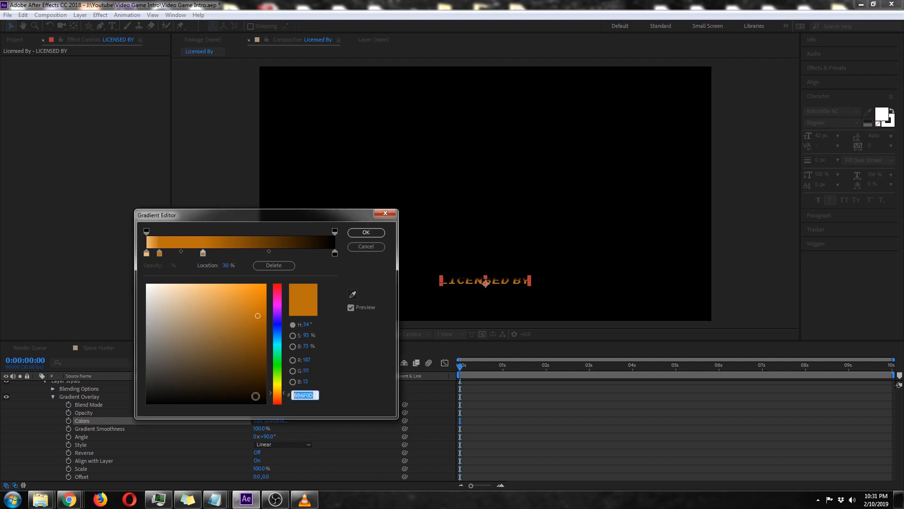
{"action": "type", "text": "462A05"}
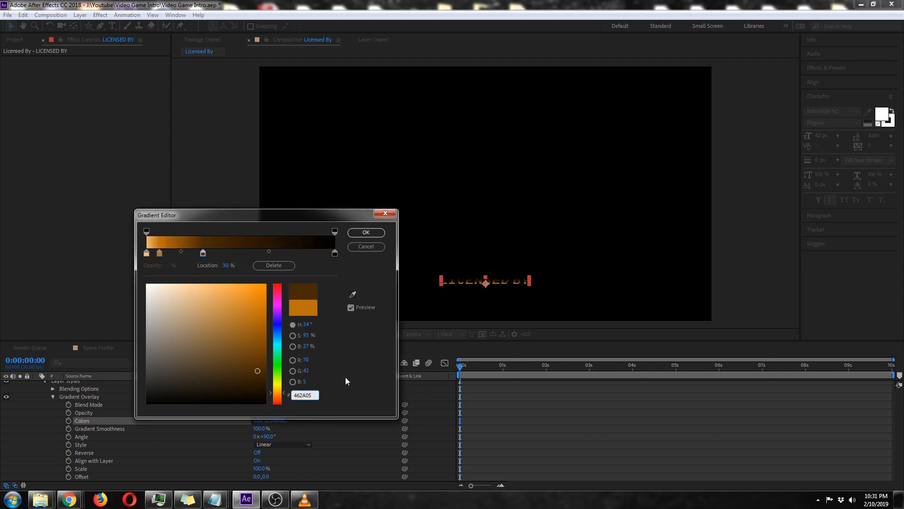
Add a gradient colour stop at 42.3% with the colour 462A05.
{"action": "left_click", "coordinate": [229, 252]}
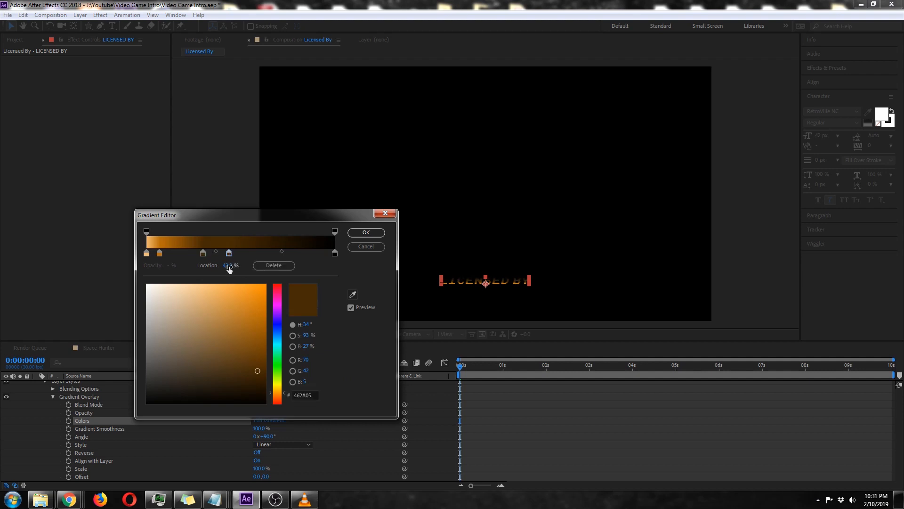
{"action": "left_click", "coordinate": [229, 266]}
{"action": "type", "text": "42.3"}
{"action": "left_click", "coordinate": [366, 362]}
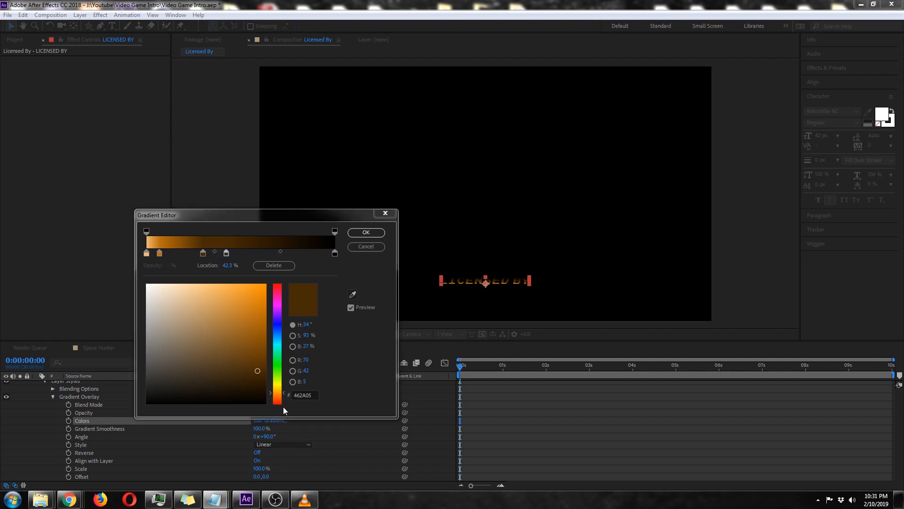
{"action": "left_click", "coordinate": [312, 394]}
{"action": "left_click", "coordinate": [347, 385]}
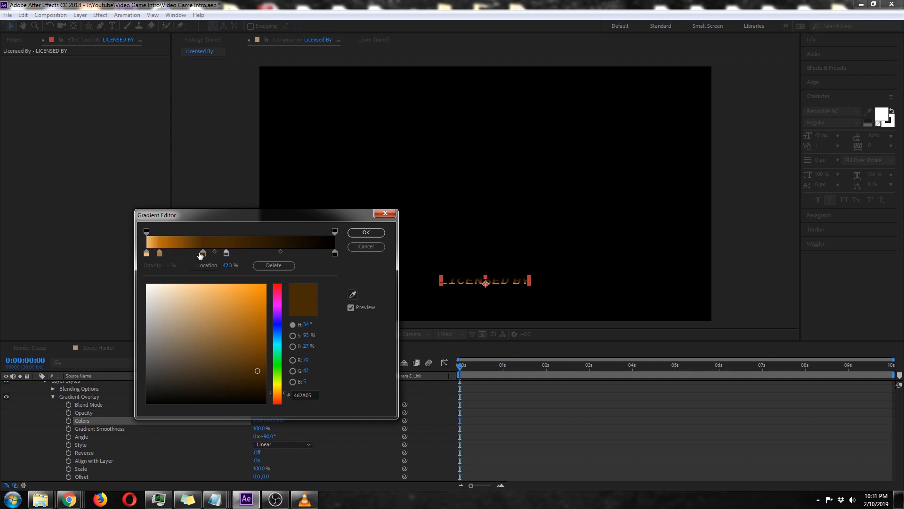
Add a gradient colour stop at 67% and set its colour to BB6F0D.
{"action": "left_click", "coordinate": [265, 253]}
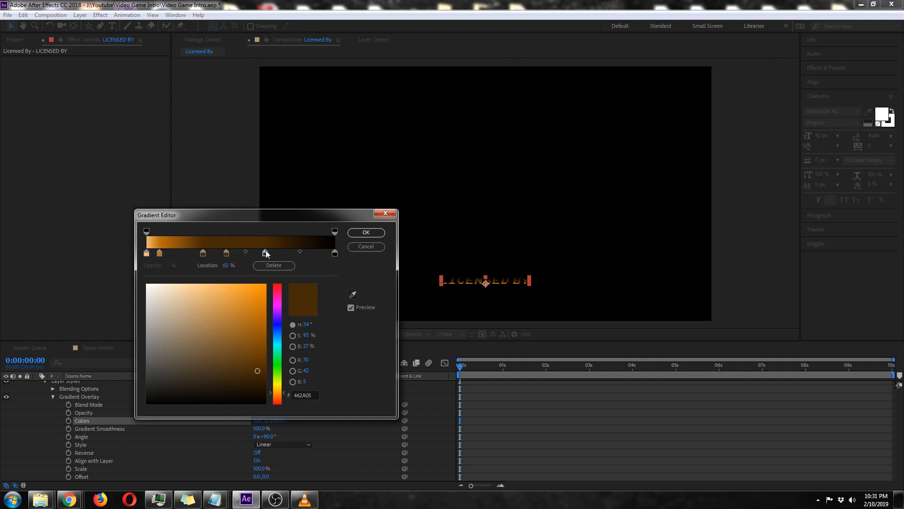
{"action": "left_click", "coordinate": [241, 265]}
{"action": "type", "text": "67"}
{"action": "key", "text": "alt+Tab"}
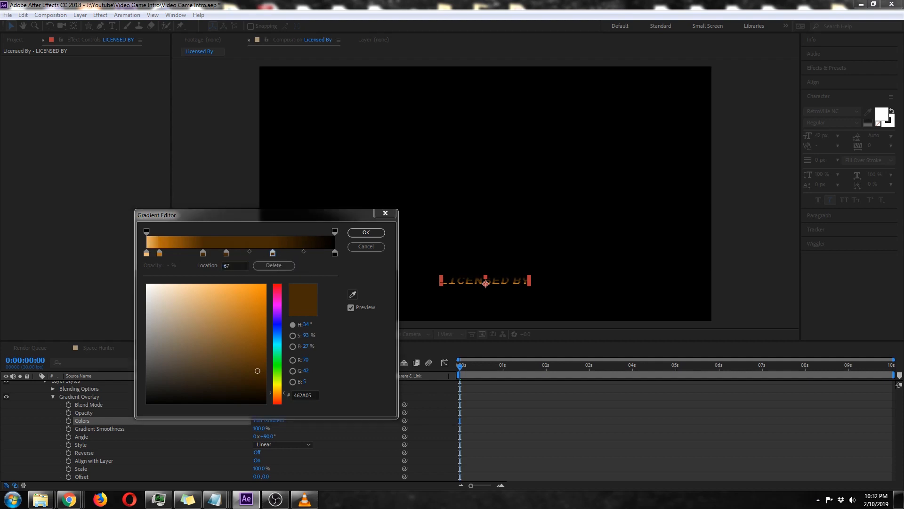
{"action": "double_click", "coordinate": [312, 395]}
{"action": "key", "text": "ctrl+v"}
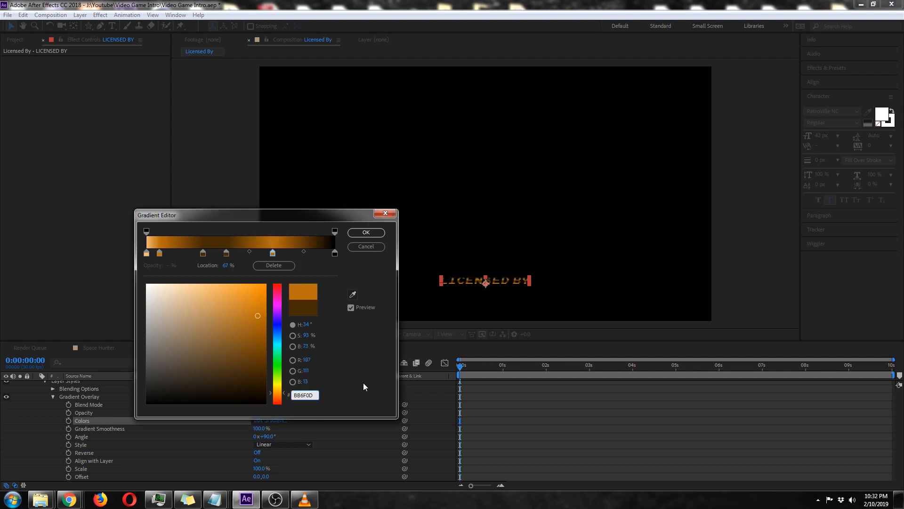
Set the last gradient stop at 100% to the colour F1BA72 and apply the gradient.
{"action": "key", "text": "alt+Tab"}
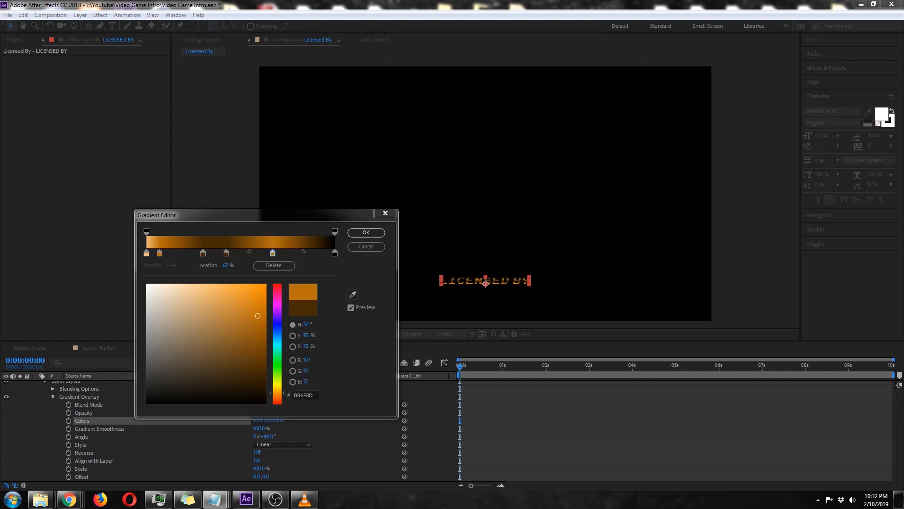
{"action": "left_click", "coordinate": [335, 253]}
{"action": "left_click", "coordinate": [304, 394]}
{"action": "type", "text": "F1BA72"}
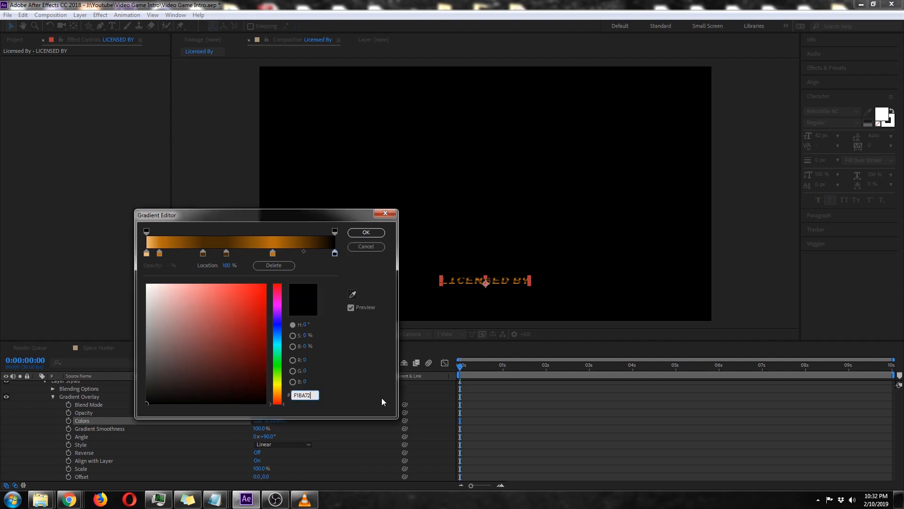
{"action": "key", "text": "Return"}
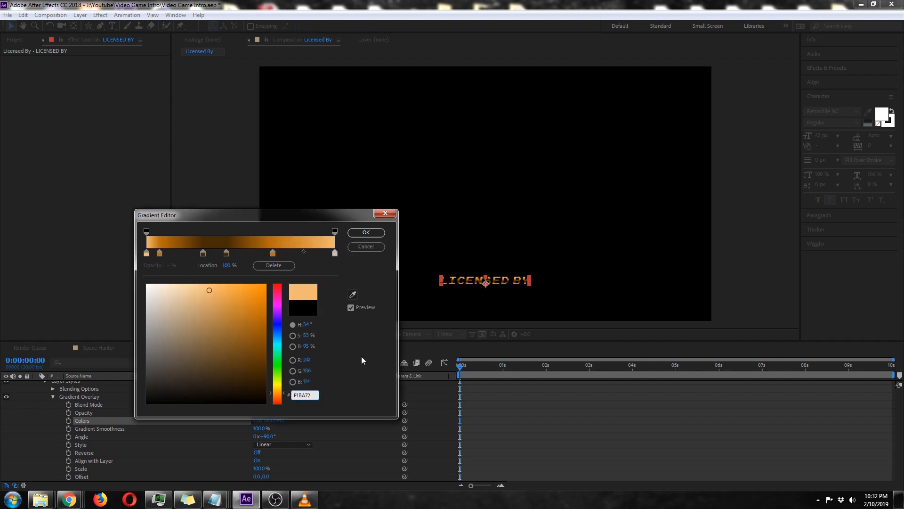
{"action": "left_click", "coordinate": [366, 232]}
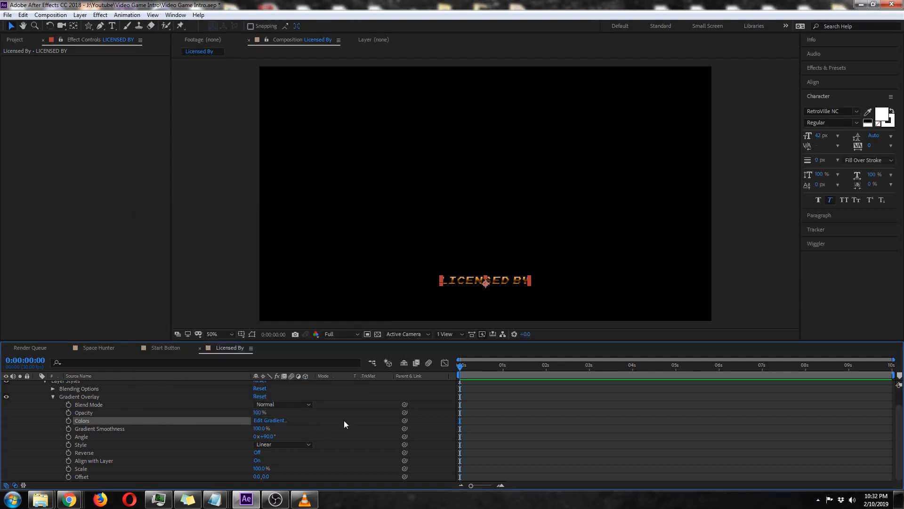
Turn on Reverse for the LICENSED BY gradient overlay and collapse the layer's properties.
{"action": "left_click", "coordinate": [257, 454]}
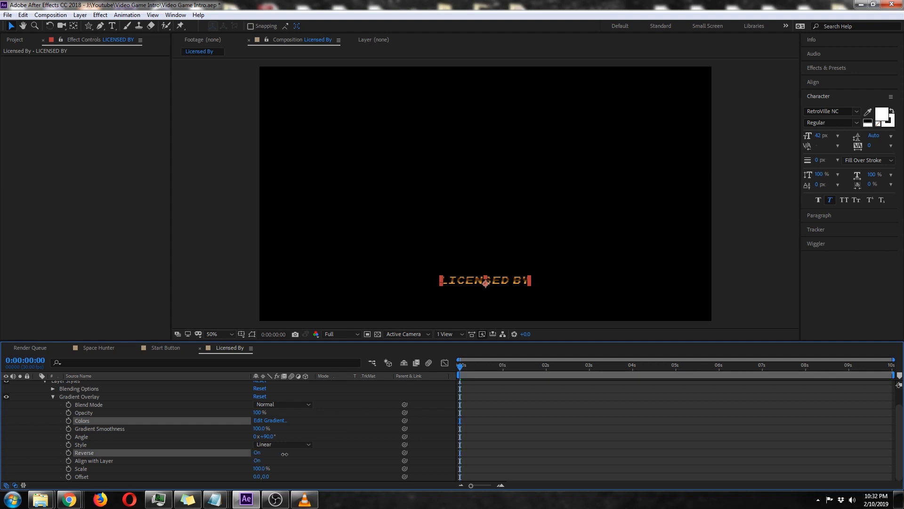
{"action": "scroll", "coordinate": [130, 400], "scroll_direction": "up", "scroll_amount": 1}
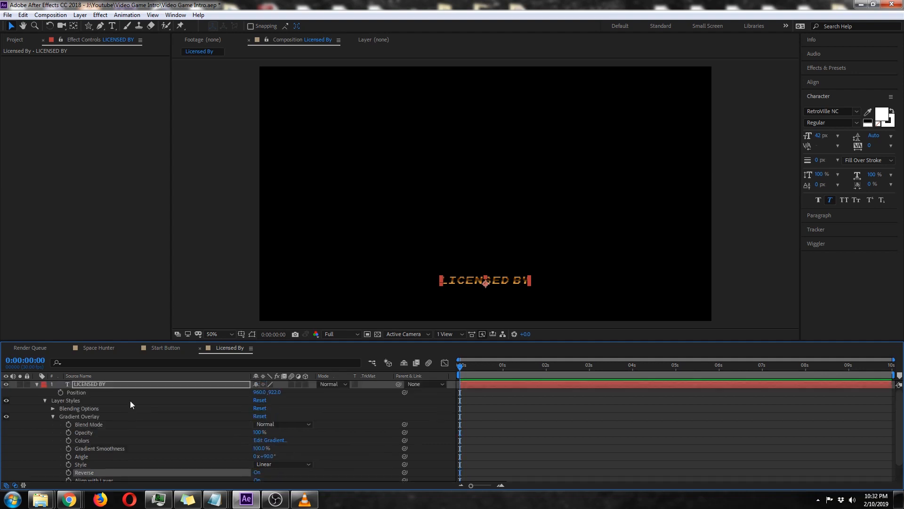
{"action": "left_click", "coordinate": [36, 384]}
Duplicate the LICENSED BY text layer and place the copy directly below the original line.
{"action": "left_click", "coordinate": [111, 384]}
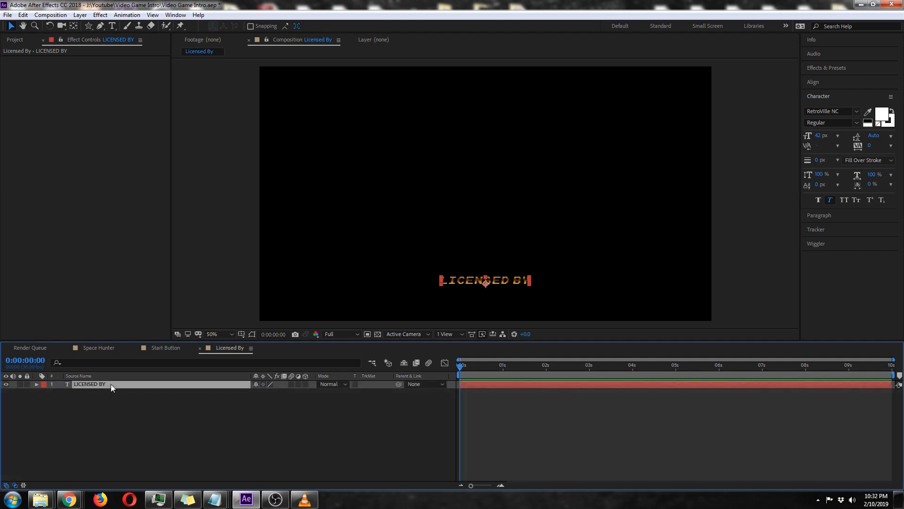
{"action": "key", "text": "ctrl+d"}
{"action": "left_click_drag", "start_coordinate": [505, 285], "coordinate": [504, 303]}
Change the duplicated line's text to GENITENDO OF AMERICA INC.
{"action": "left_click", "coordinate": [113, 26]}
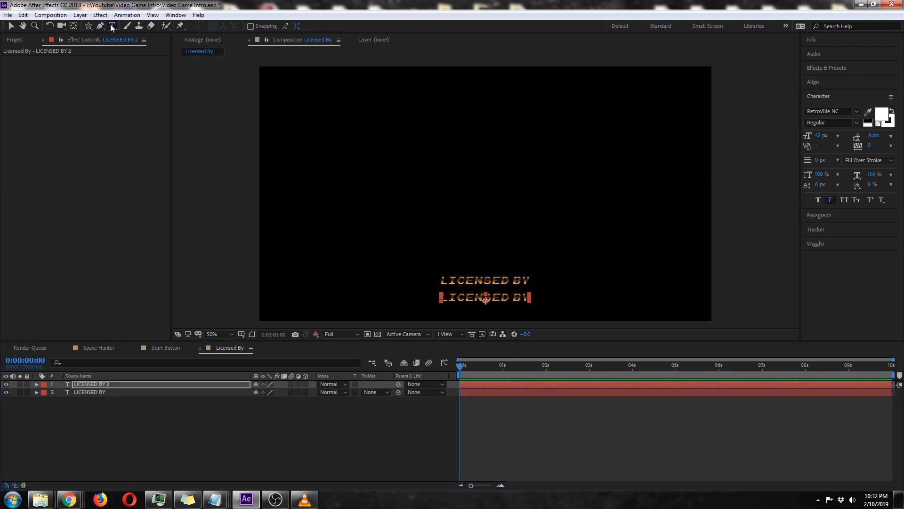
{"action": "triple_click", "coordinate": [500, 297]}
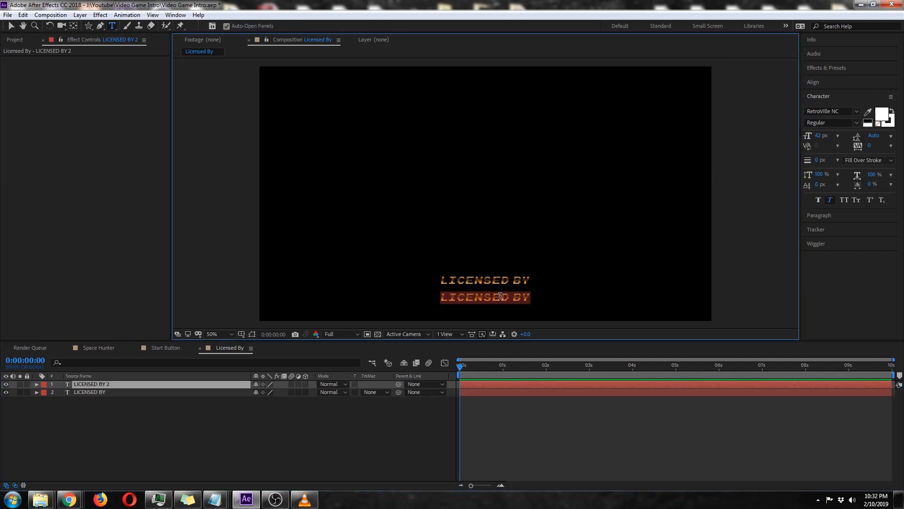
{"action": "type", "text": "G"}
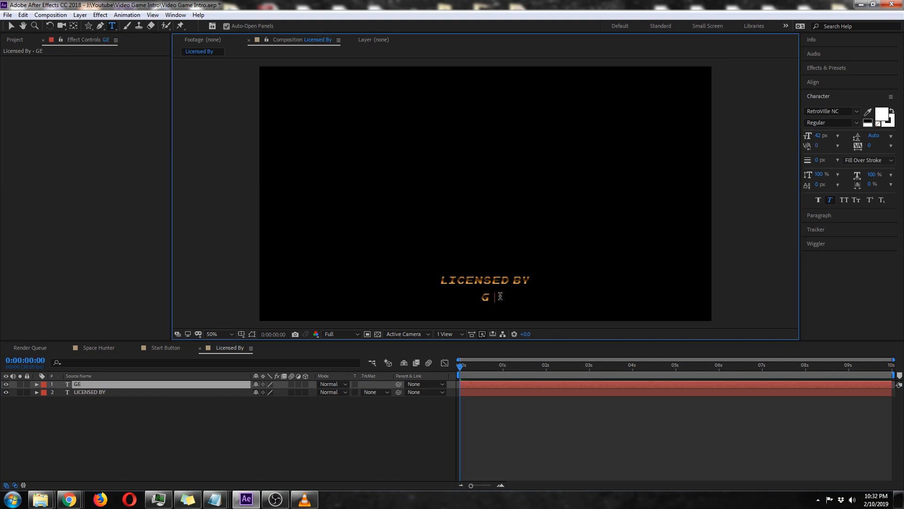
{"action": "type", "text": "ENITENDO OF AMERICA"}
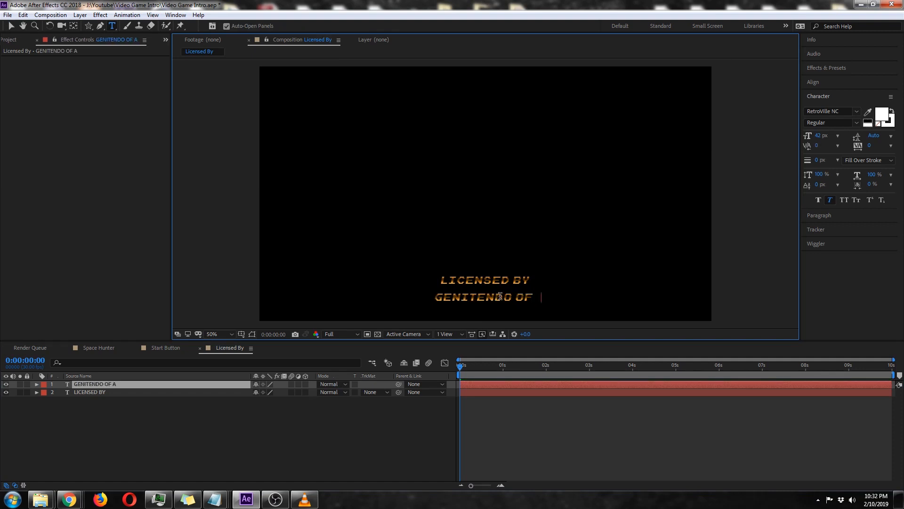
{"action": "type", "text": "."}
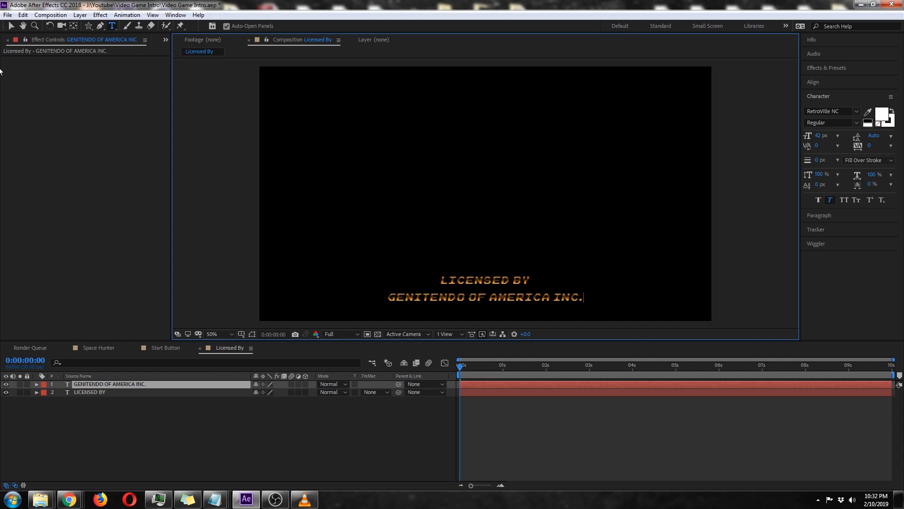
{"action": "left_click", "coordinate": [12, 25]}
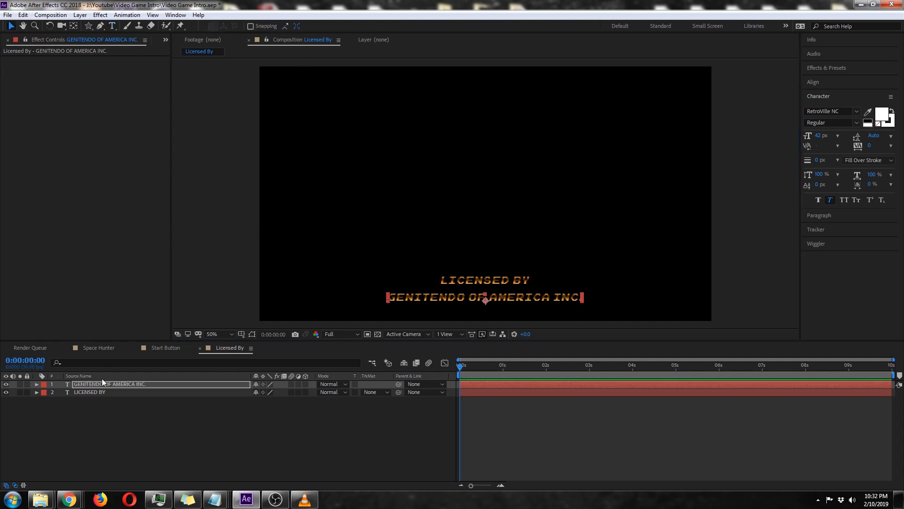
Add a new adjustment layer above both text layers.
{"action": "left_click", "coordinate": [80, 14]}
{"action": "mouse_move", "coordinate": [84, 26]}
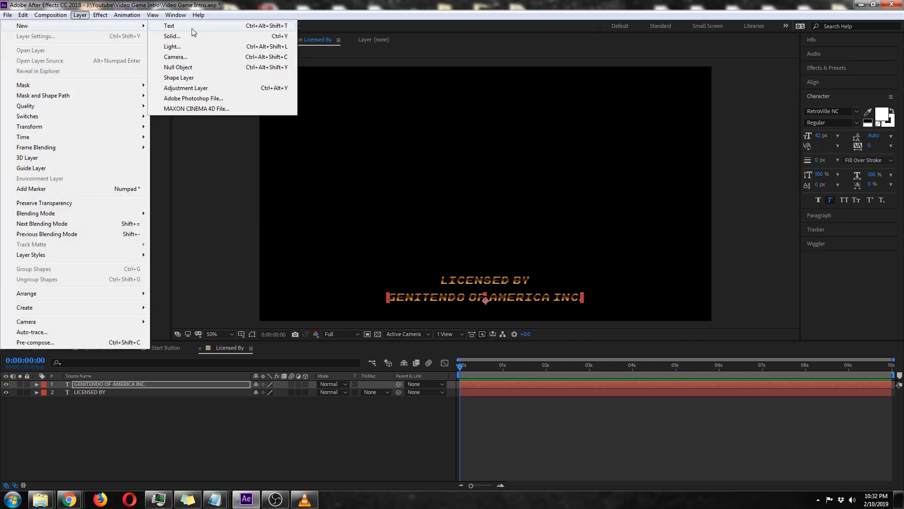
{"action": "left_click", "coordinate": [211, 88]}
{"action": "key", "text": "Caps_Lock"}
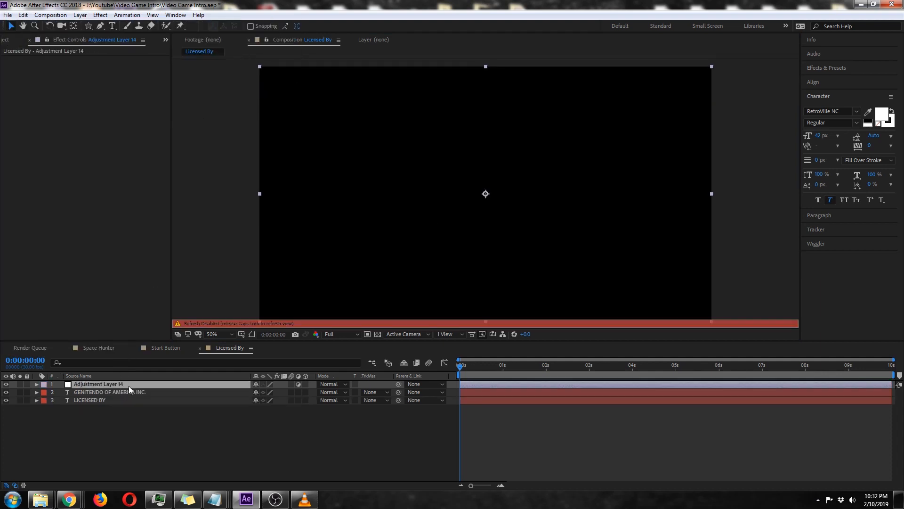
Apply the Curves effect to the adjustment layer and bend the RGB curve upward to brighten the text.
{"action": "left_click", "coordinate": [128, 386]}
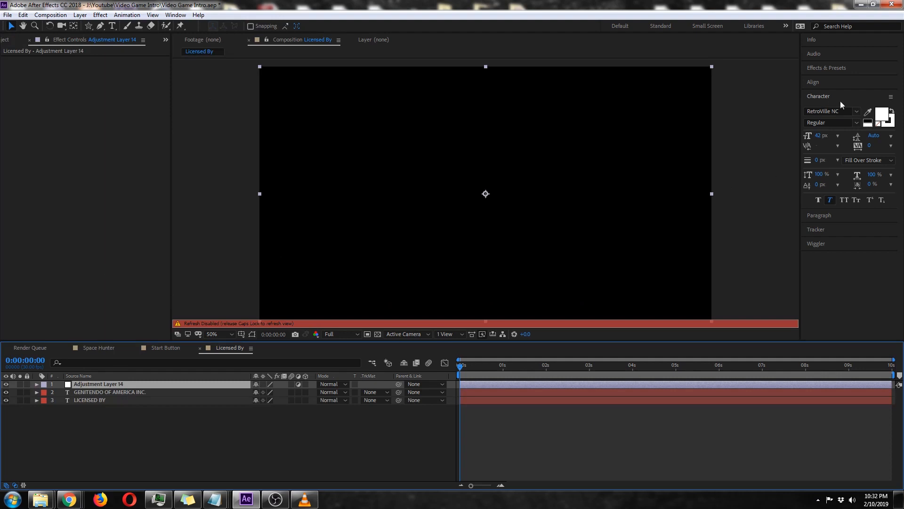
{"action": "left_click", "coordinate": [825, 69]}
{"action": "double_click", "coordinate": [835, 123]}
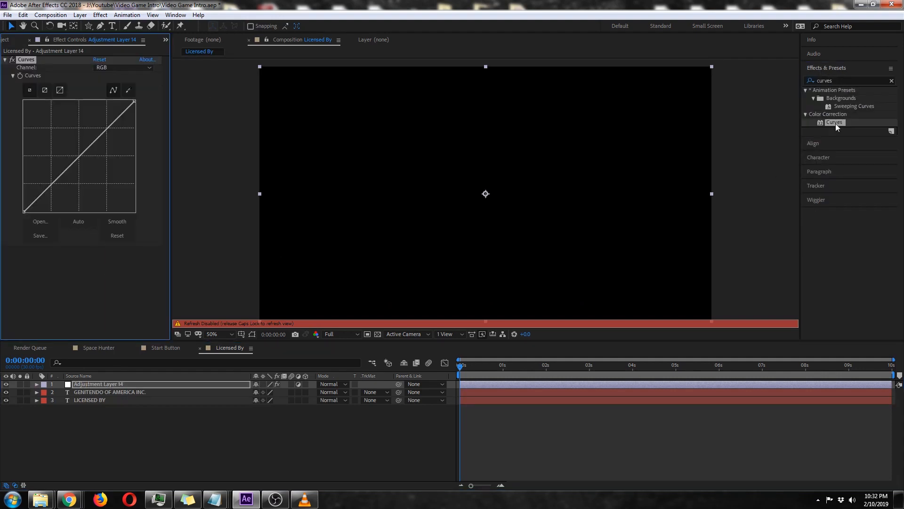
{"action": "key", "text": "Caps_Lock"}
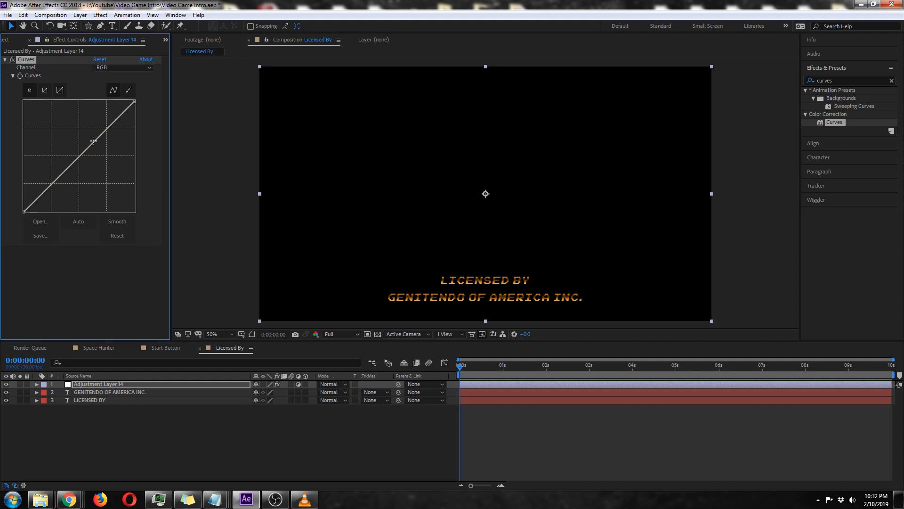
{"action": "left_click_drag", "start_coordinate": [94, 141], "coordinate": [76, 128]}
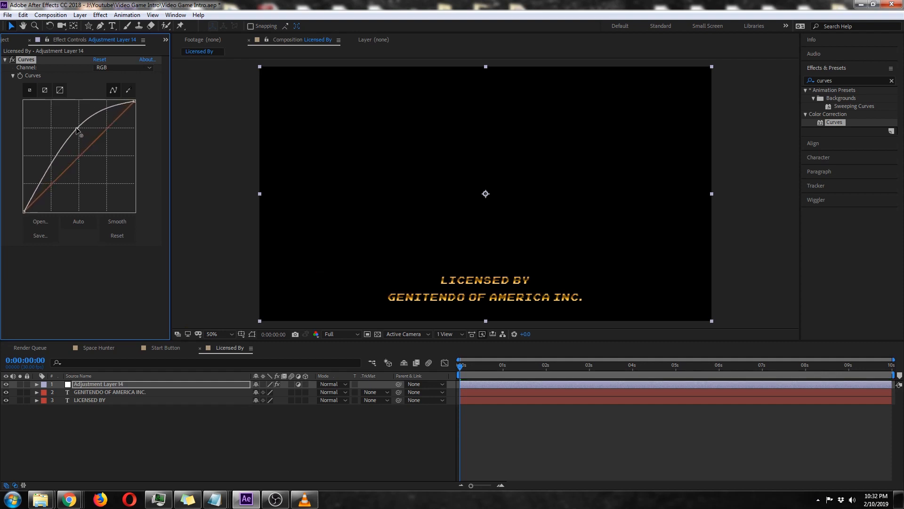
Add a Hue/Saturation effect below Curves on the adjustment layer and set Master Saturation to -45.
{"action": "left_click", "coordinate": [848, 81]}
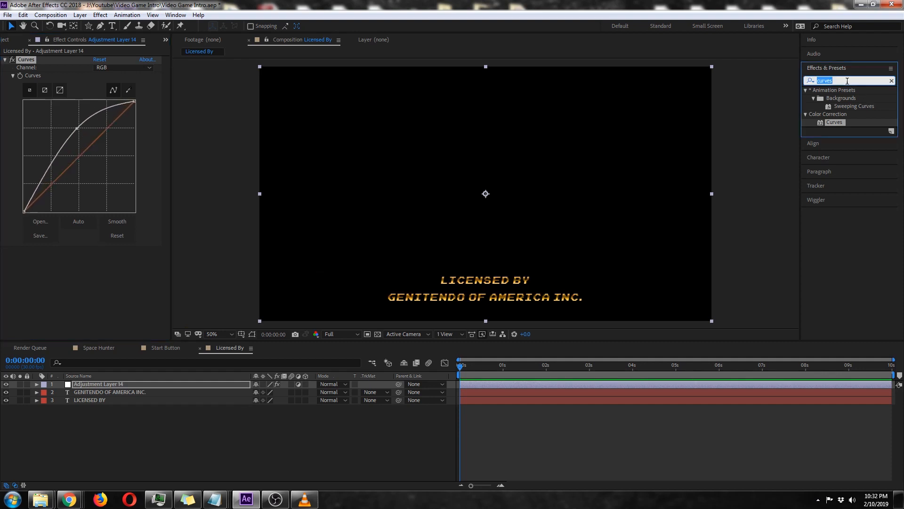
{"action": "type", "text": "hue"}
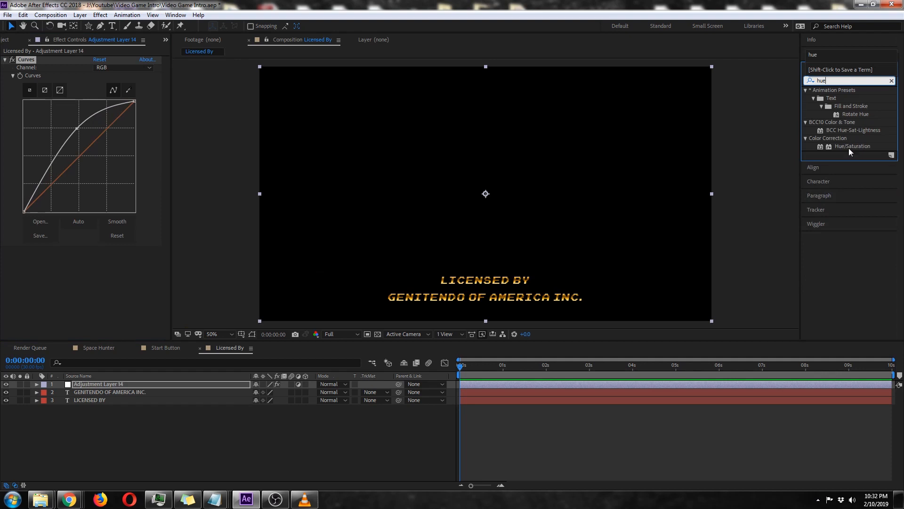
{"action": "left_click_drag", "start_coordinate": [853, 146], "coordinate": [141, 238]}
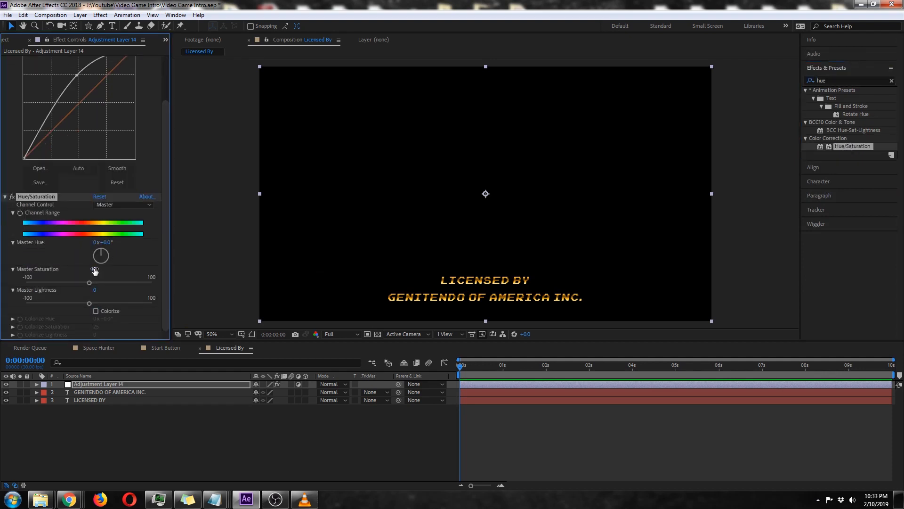
{"action": "left_click", "coordinate": [96, 269]}
{"action": "type", "text": "-45"}
{"action": "key", "text": "Return"}
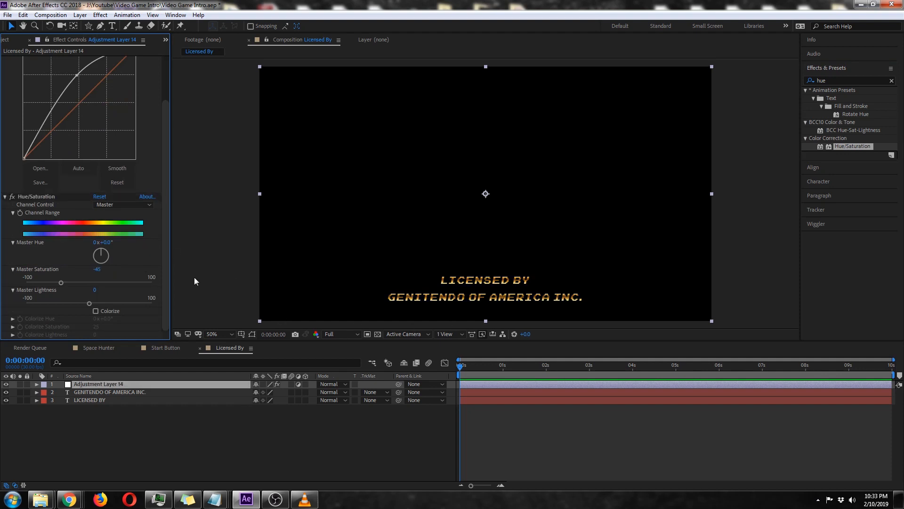
{"action": "left_click", "coordinate": [146, 392]}
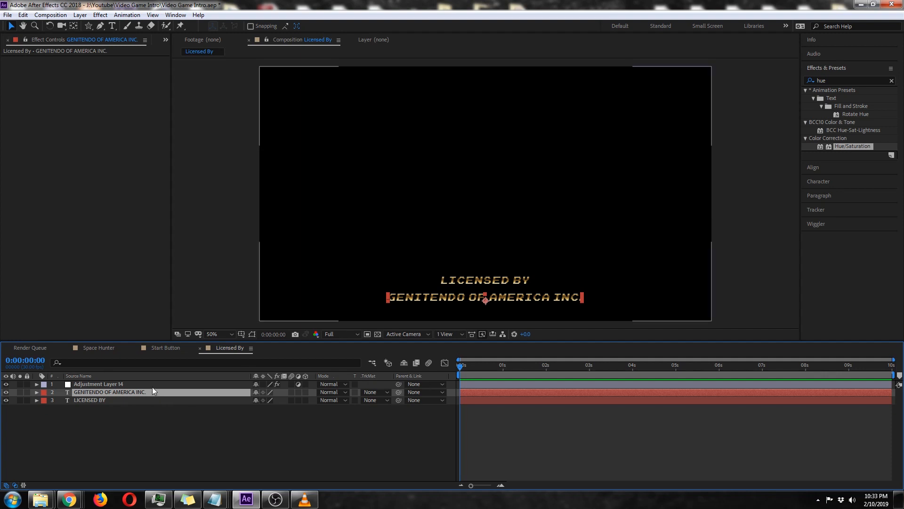
{"action": "left_click", "coordinate": [151, 384]}
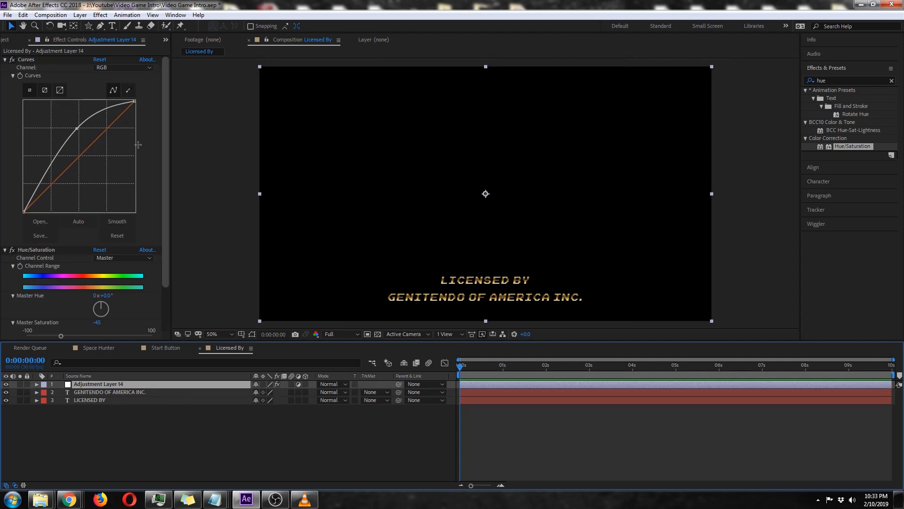
{"action": "left_click", "coordinate": [29, 60]}
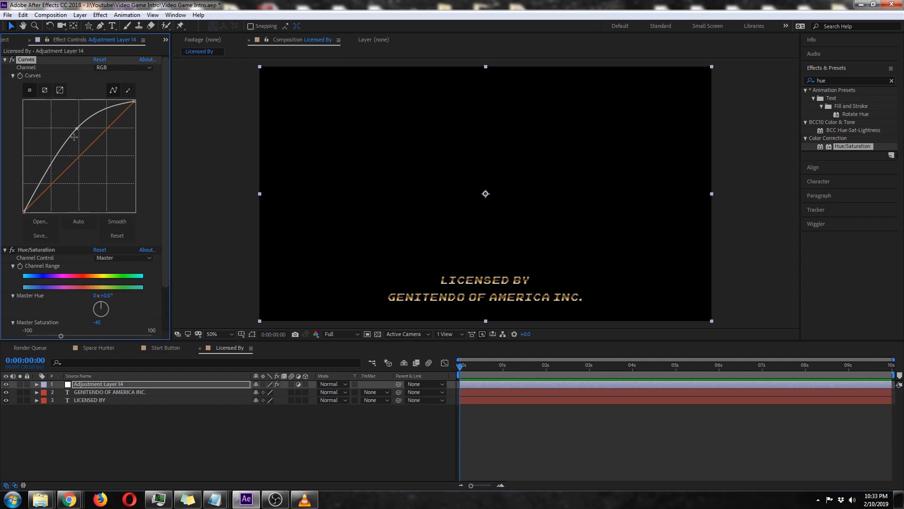
{"action": "left_click_drag", "start_coordinate": [165, 251], "coordinate": [170, 165]}
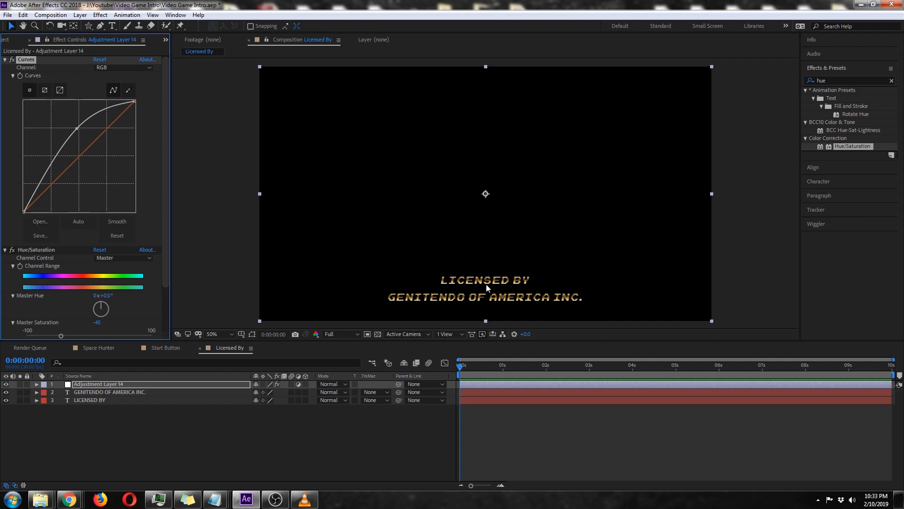
Create a new composition named Star Field.
{"action": "left_click", "coordinate": [156, 410]}
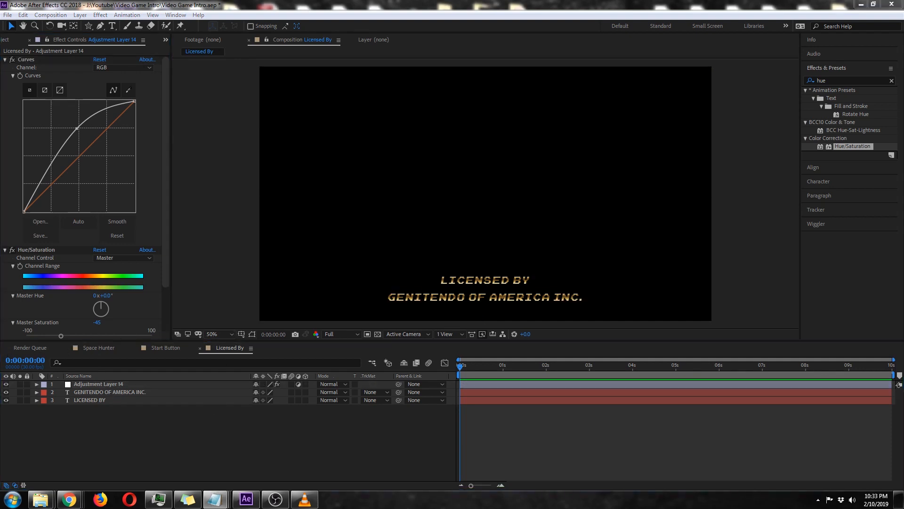
{"action": "left_click", "coordinate": [51, 15]}
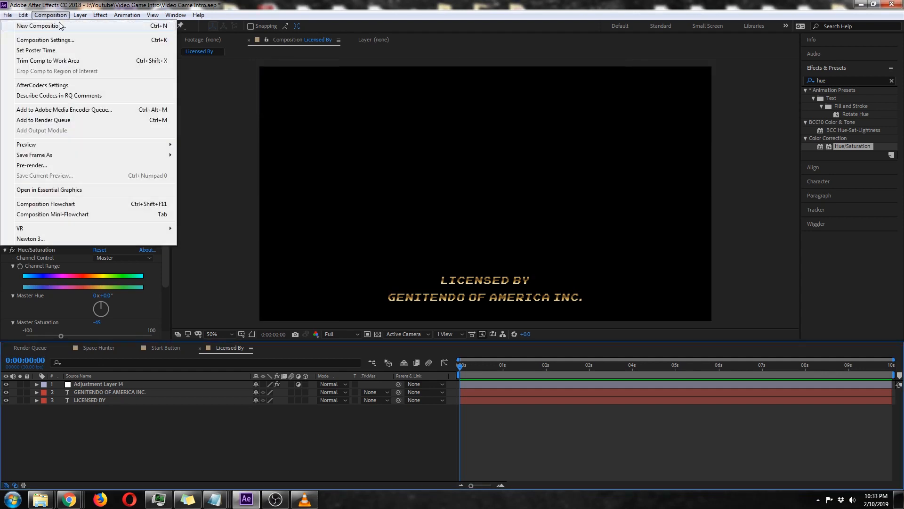
{"action": "left_click", "coordinate": [47, 25]}
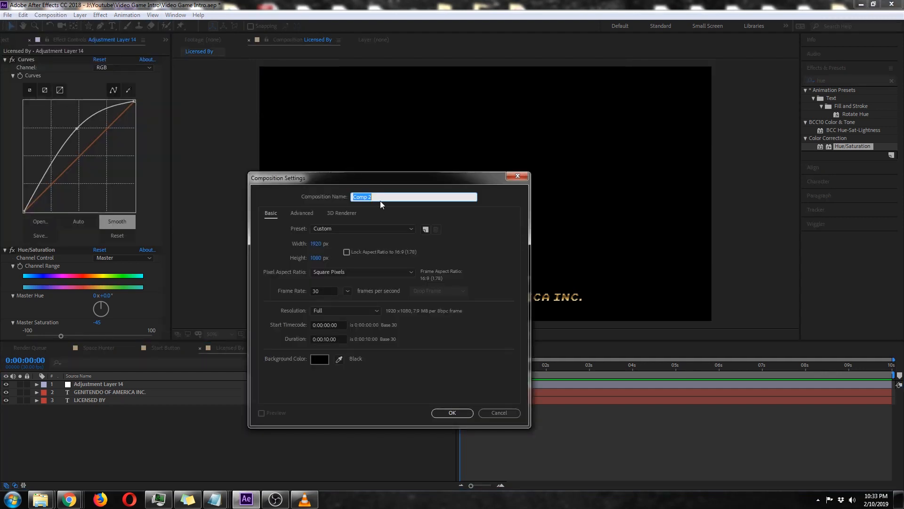
{"action": "type", "text": "Star Field"}
{"action": "key", "text": "Return"}
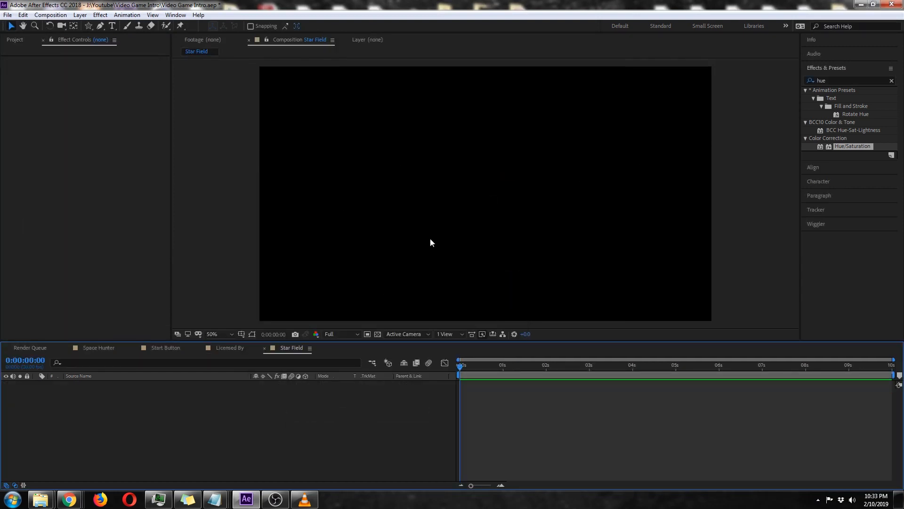
{"action": "key", "text": "ctrl+y"}
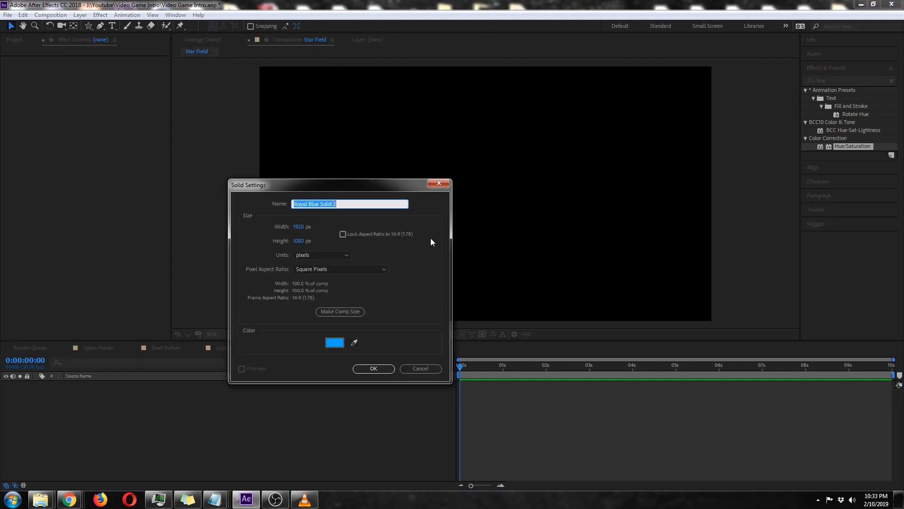
{"action": "left_click_drag", "start_coordinate": [317, 191], "coordinate": [323, 172]}
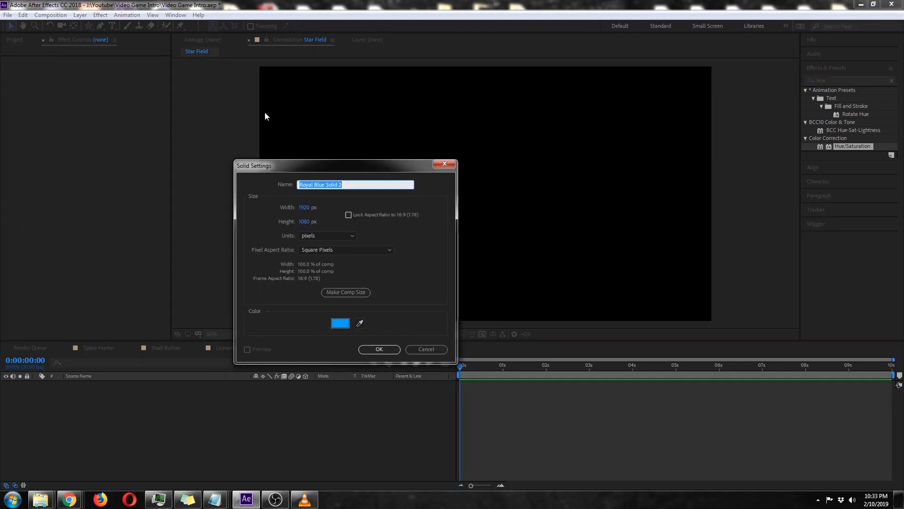
{"action": "left_click", "coordinate": [425, 349]}
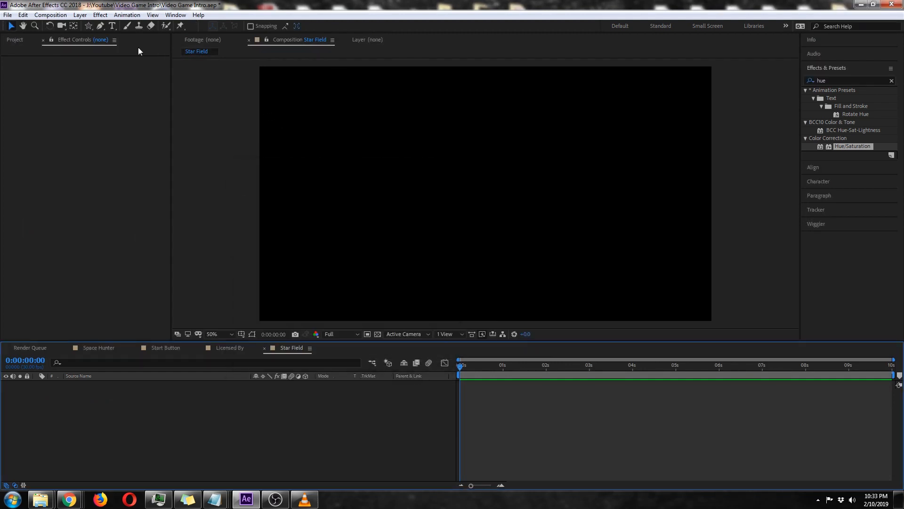
Add a full-frame white solid layer, colour FFFFFF, to the Star Field composition.
{"action": "left_click", "coordinate": [83, 14]}
{"action": "mouse_move", "coordinate": [83, 27]}
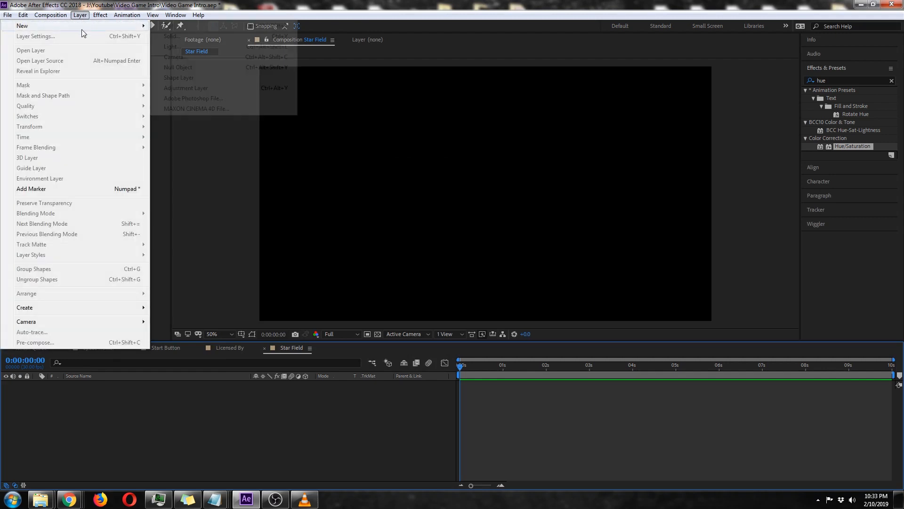
{"action": "left_click", "coordinate": [168, 39]}
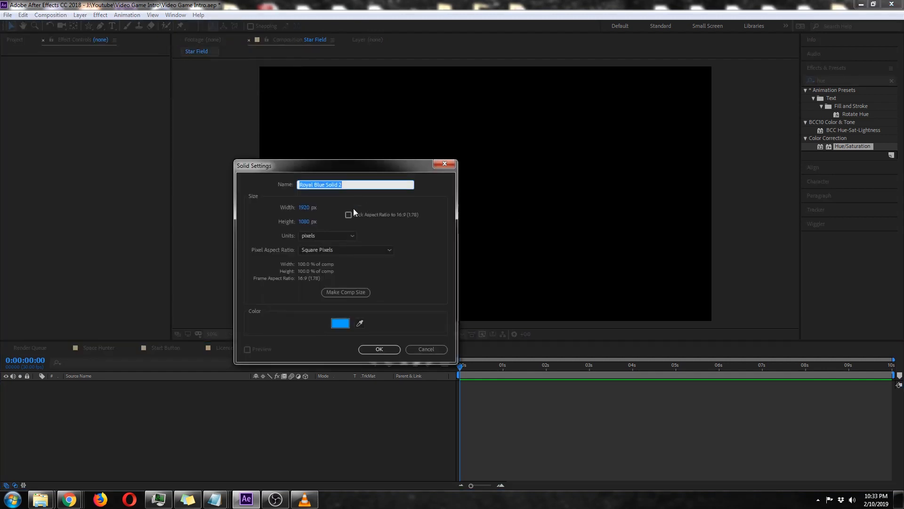
{"action": "left_click", "coordinate": [341, 323]}
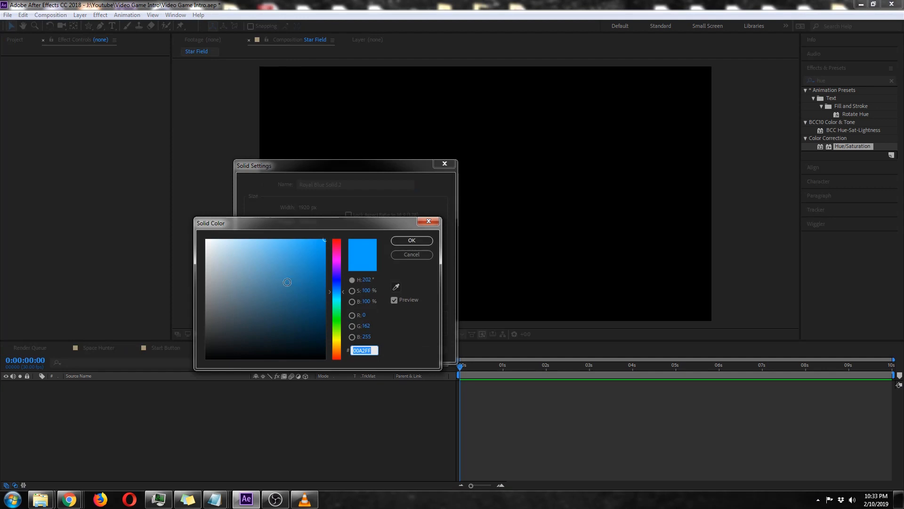
{"action": "type", "text": "FFFFFF"}
{"action": "left_click", "coordinate": [411, 240]}
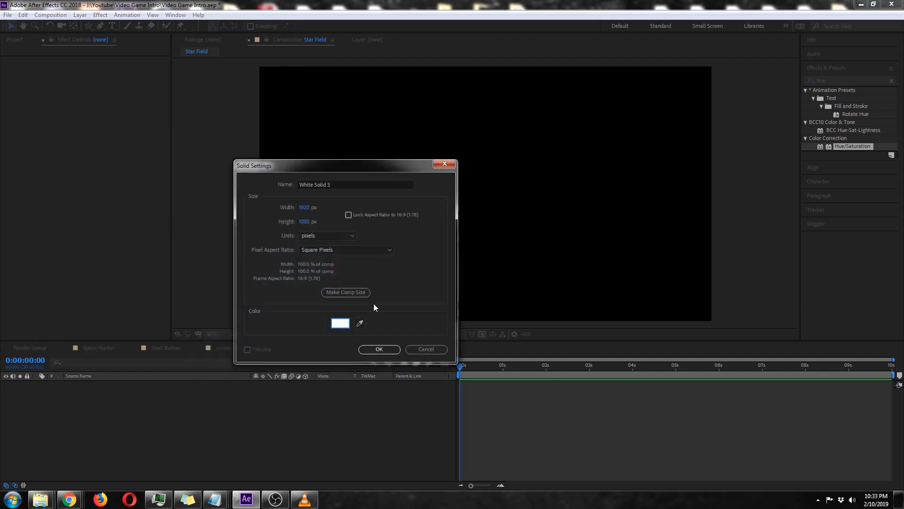
{"action": "left_click", "coordinate": [379, 349]}
Find the CC Star Burst effect and apply it to the white solid.
{"action": "left_click", "coordinate": [835, 80]}
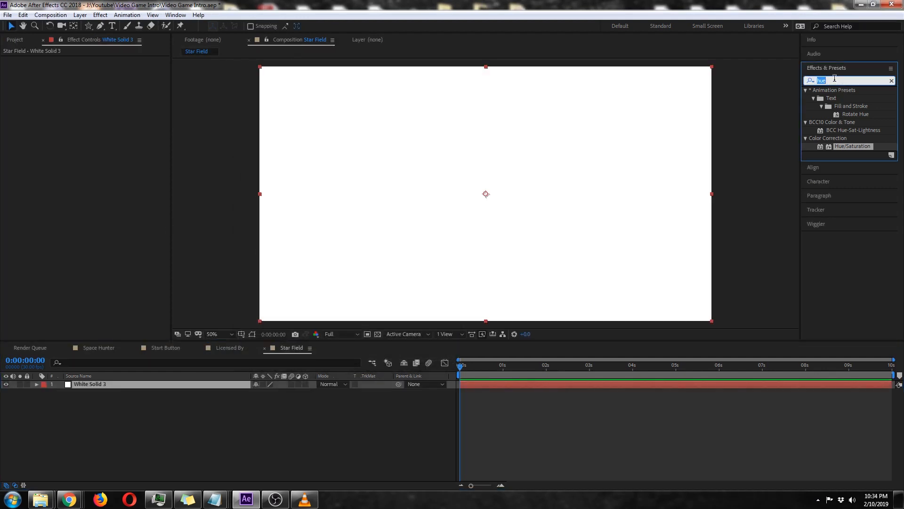
{"action": "type", "text": "cc star"}
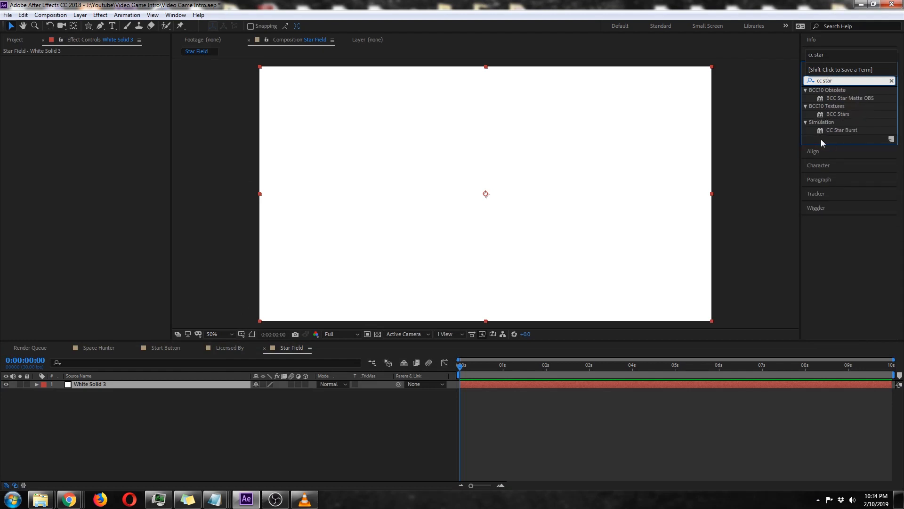
{"action": "double_click", "coordinate": [837, 130]}
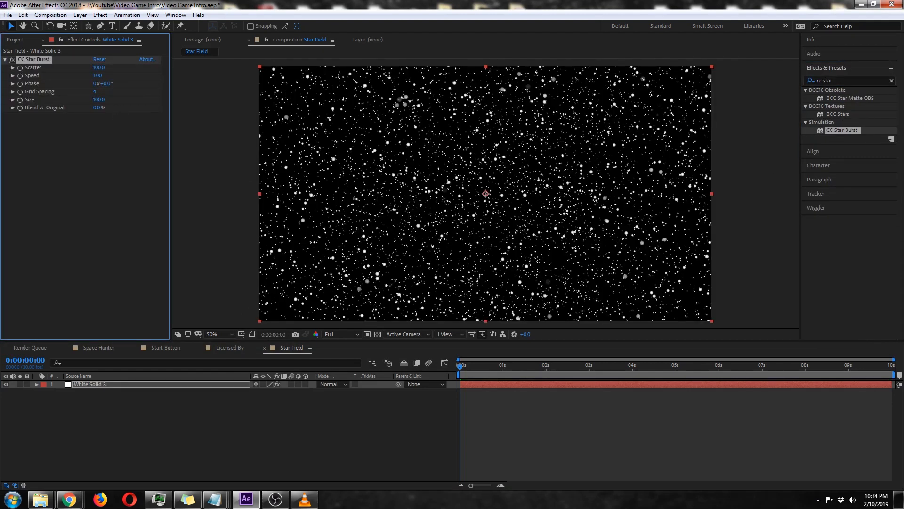
Set CC Star Burst's Scatter to 659, Speed to 0.10 and Grid Spacing to 2 on the white solid.
{"action": "left_click", "coordinate": [100, 68]}
{"action": "type", "text": "659"}
{"action": "key", "text": "Return"}
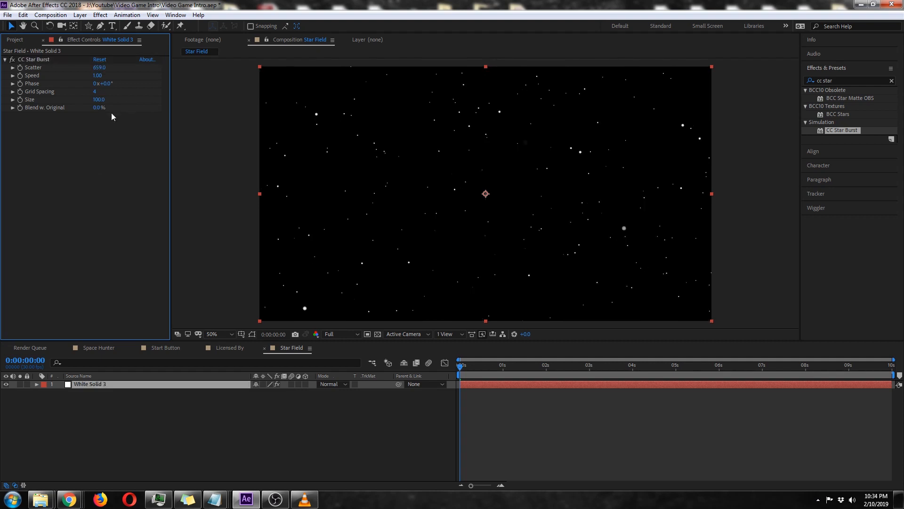
{"action": "left_click", "coordinate": [97, 75]}
{"action": "type", "text": ".1"}
{"action": "key", "text": "Return"}
{"action": "left_click", "coordinate": [94, 91]}
{"action": "type", "text": "2"}
{"action": "key", "text": "Return"}
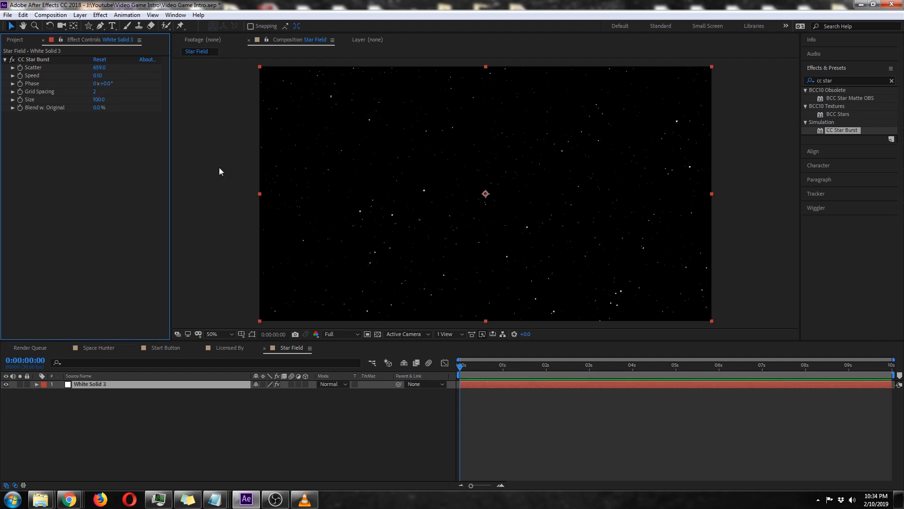
{"action": "left_click_drag", "start_coordinate": [462, 368], "coordinate": [394, 382]}
{"action": "left_click", "coordinate": [309, 448]}
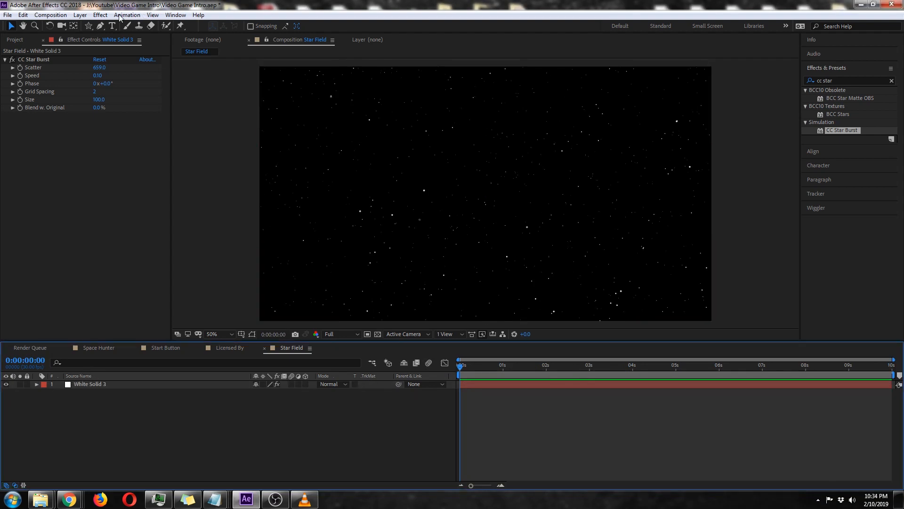
Create a new composition named **Render and place its timeline first among the open compositions.
{"action": "left_click", "coordinate": [60, 17]}
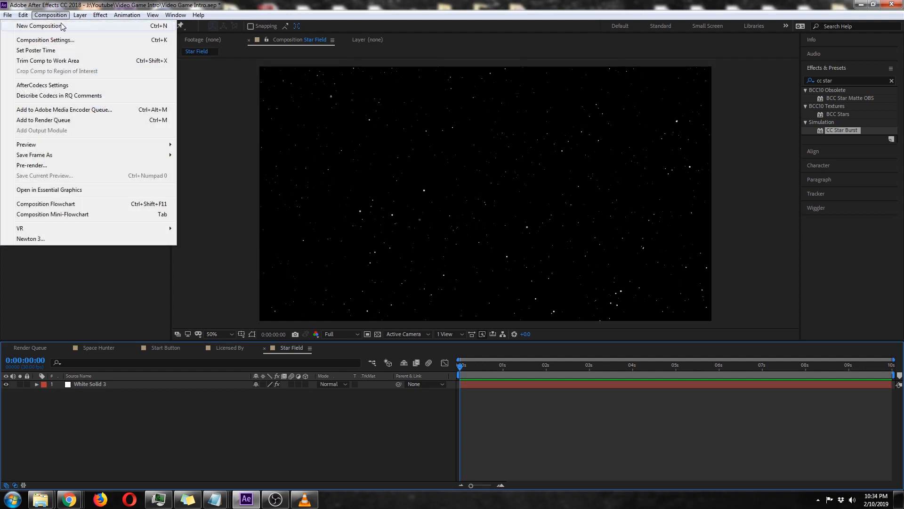
{"action": "left_click", "coordinate": [63, 22]}
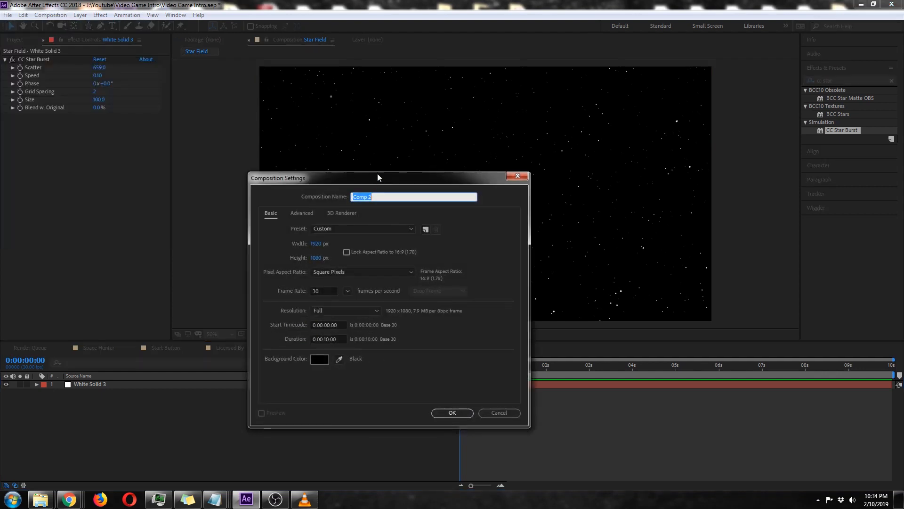
{"action": "type", "text": "**Render"}
{"action": "key", "text": "Return"}
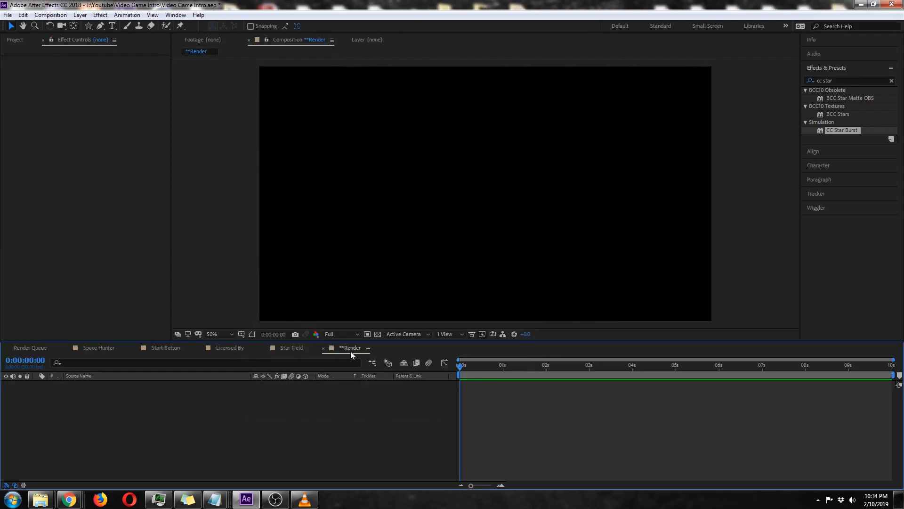
{"action": "left_click_drag", "start_coordinate": [351, 351], "coordinate": [38, 346]}
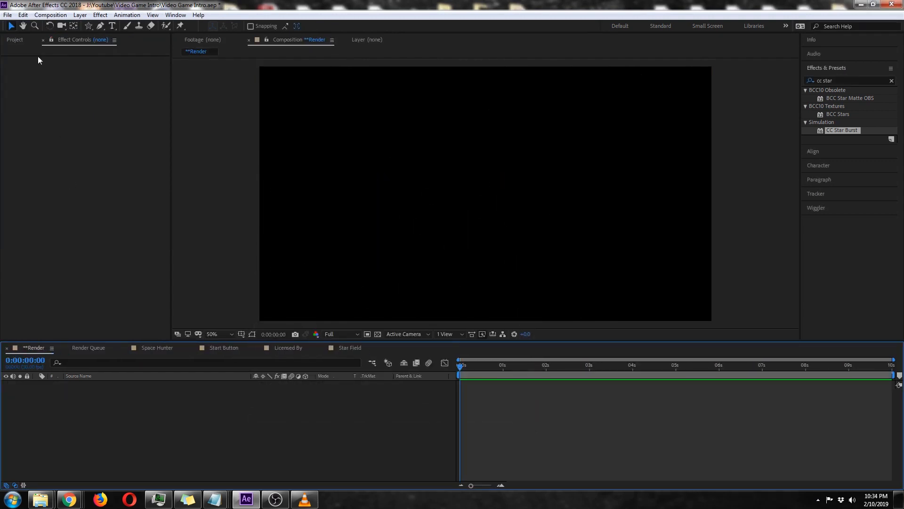
Add the compositions to **Render with Space Hunter on top, followed by Start Button, Licensed By and Star Field.
{"action": "left_click", "coordinate": [16, 39]}
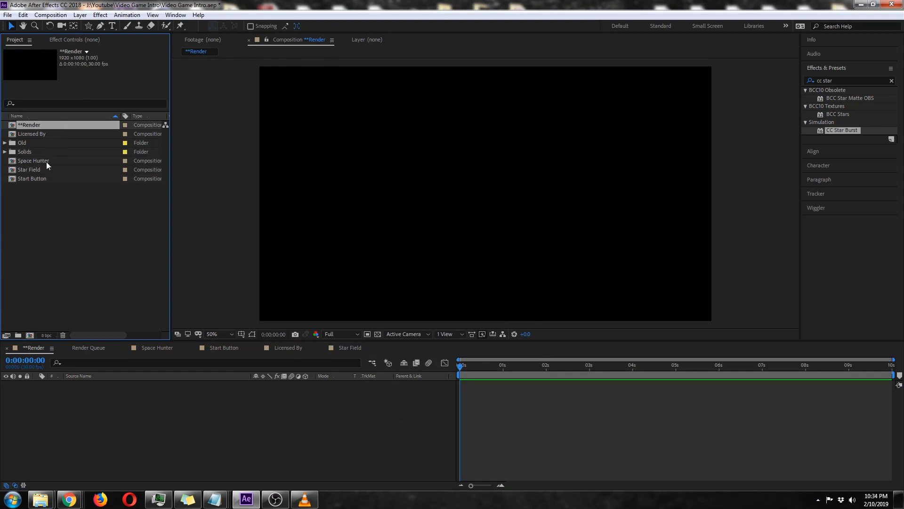
{"action": "left_click_drag", "start_coordinate": [46, 162], "coordinate": [111, 392]}
{"action": "left_click_drag", "start_coordinate": [58, 169], "coordinate": [143, 451]}
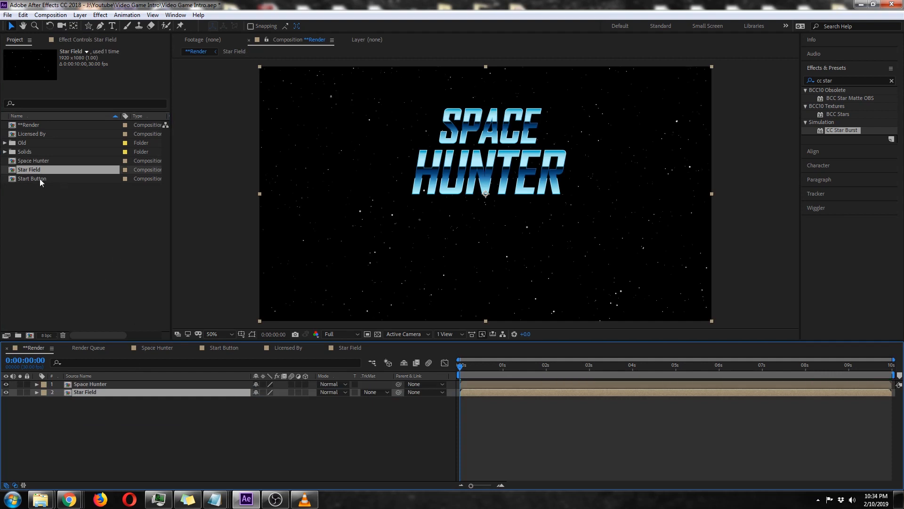
{"action": "left_click_drag", "start_coordinate": [39, 179], "coordinate": [101, 388]}
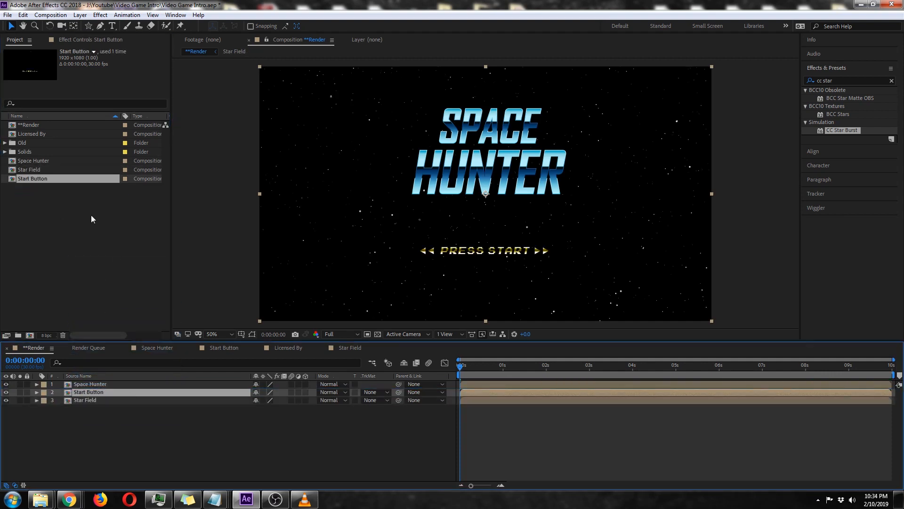
{"action": "left_click_drag", "start_coordinate": [44, 133], "coordinate": [124, 395]}
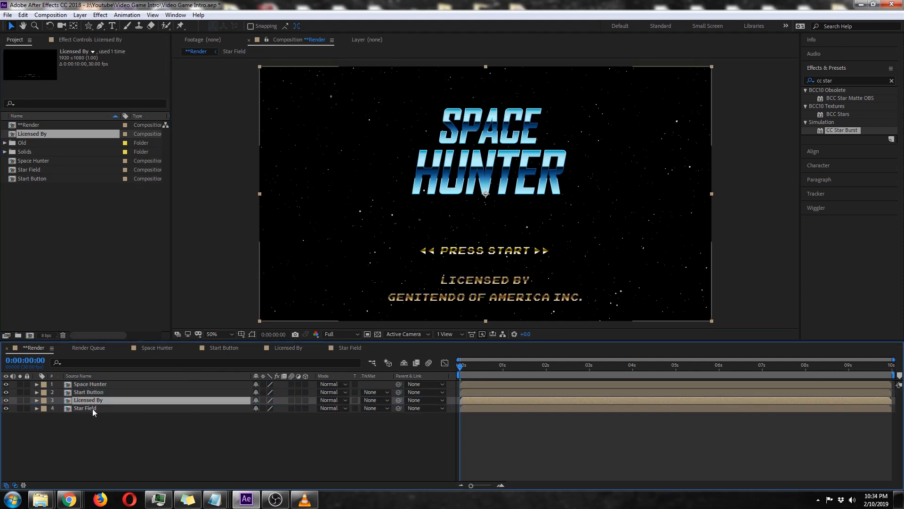
{"action": "left_click", "coordinate": [91, 409]}
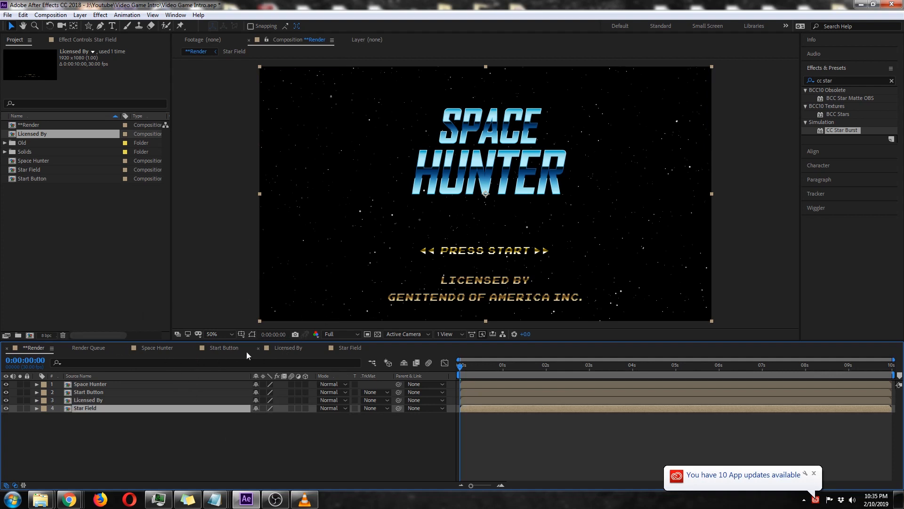
{"action": "left_click", "coordinate": [213, 349]}
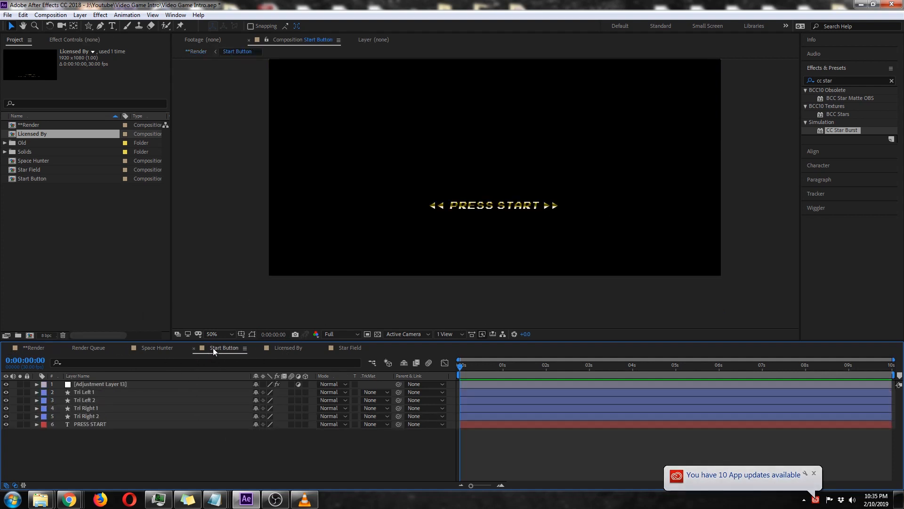
{"action": "left_click", "coordinate": [92, 393]}
{"action": "left_click", "coordinate": [105, 424], "text": "shift"}
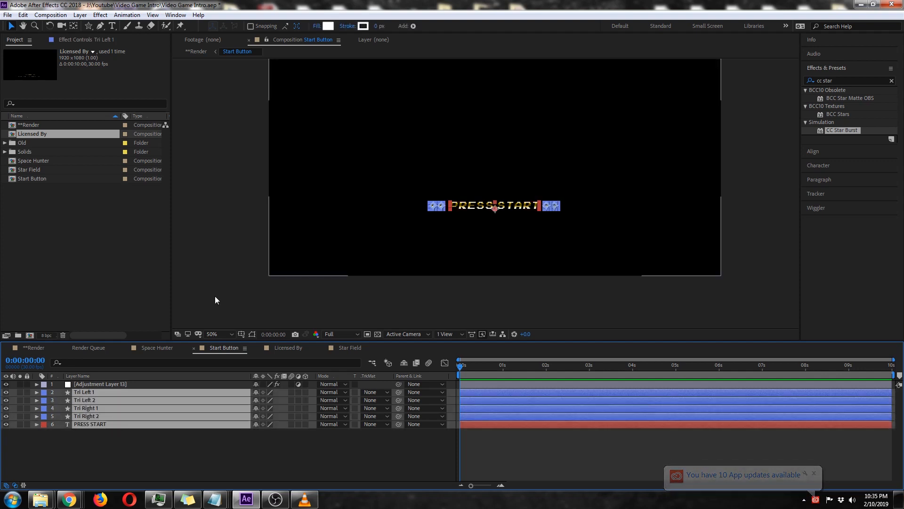
{"action": "left_click", "coordinate": [33, 347]}
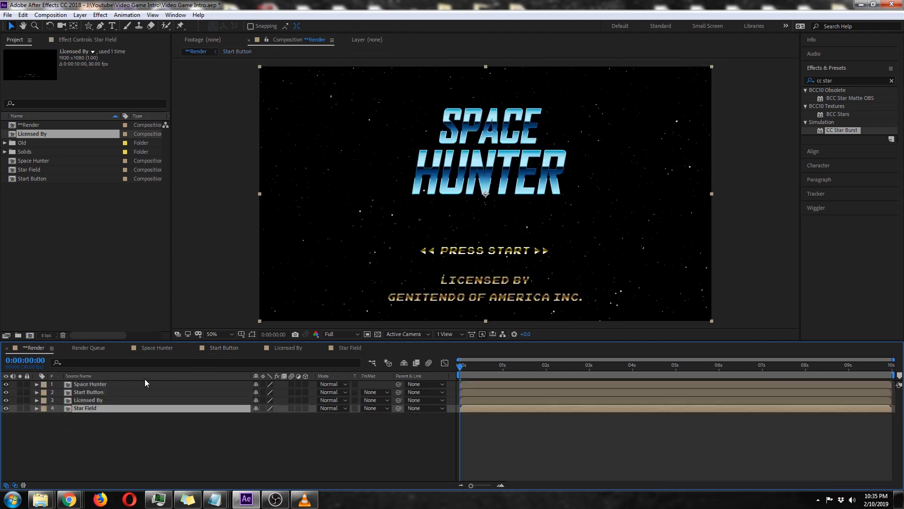
Move the Start Button layer up in **Render to a Y position of 483.
{"action": "left_click", "coordinate": [106, 400]}
{"action": "left_click", "coordinate": [114, 392]}
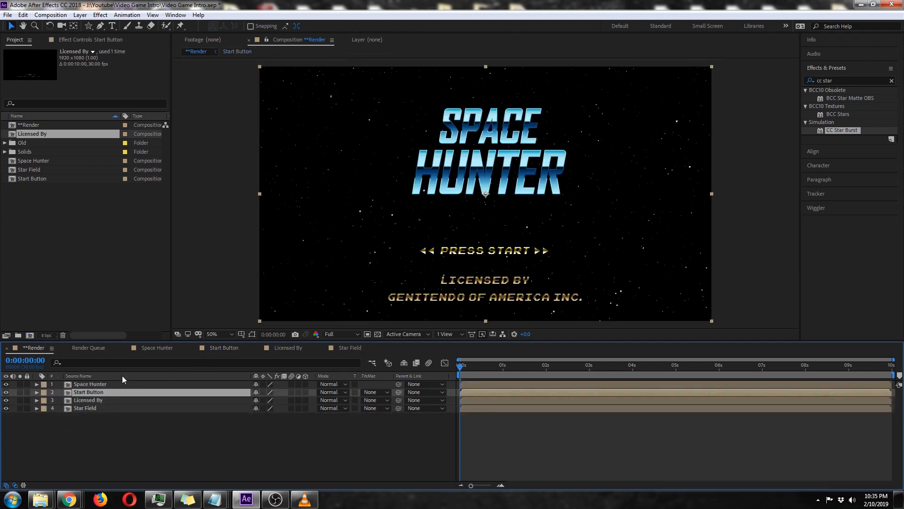
{"action": "key", "text": "p"}
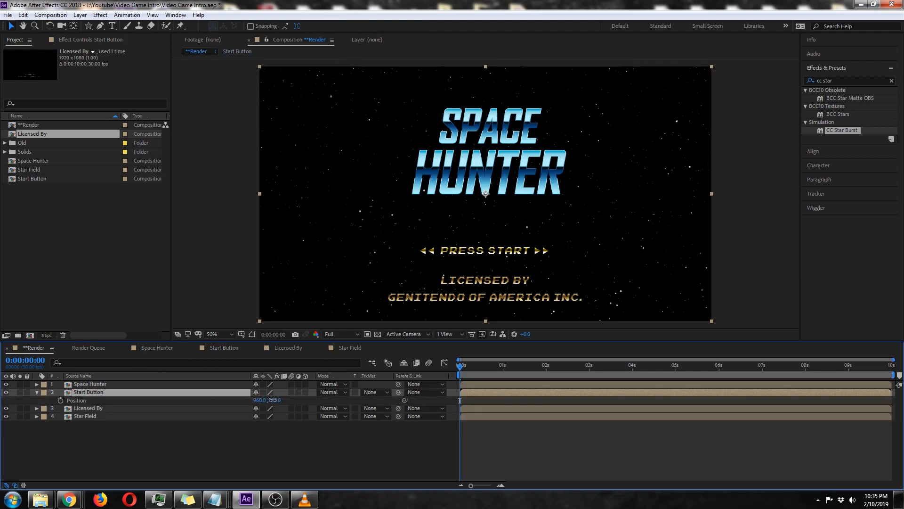
{"action": "left_click_drag", "start_coordinate": [275, 400], "coordinate": [247, 400]}
Scale the Space Hunter layer to 121% and move the title down slightly.
{"action": "left_click", "coordinate": [95, 383]}
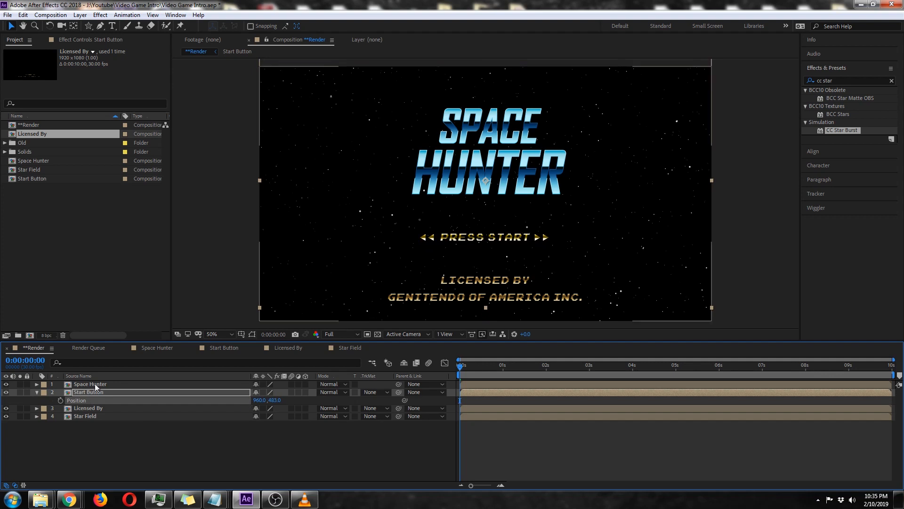
{"action": "key", "text": "s"}
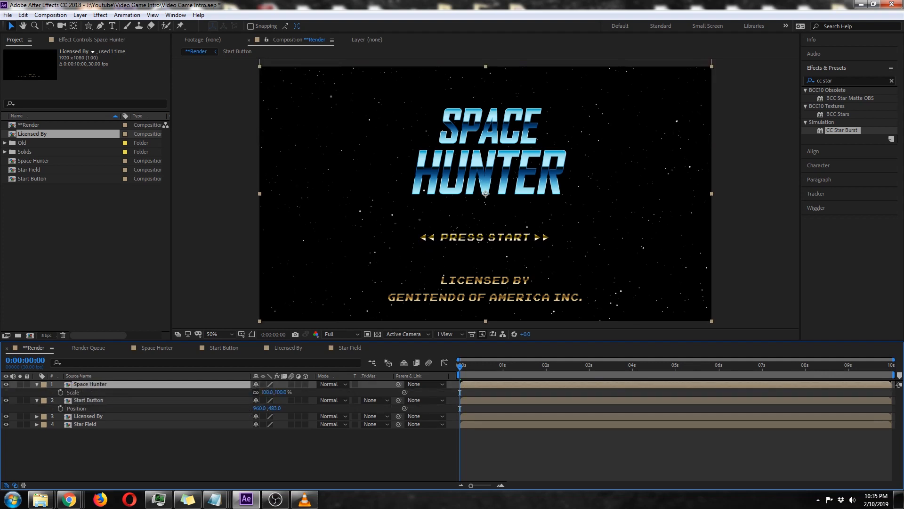
{"action": "left_click", "coordinate": [279, 392]}
{"action": "type", "text": "121"}
{"action": "key", "text": "Return"}
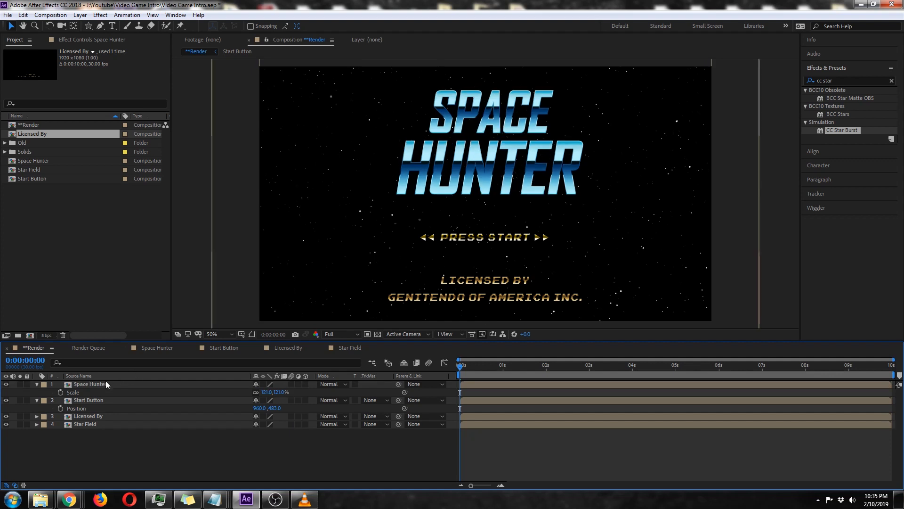
{"action": "left_click_drag", "start_coordinate": [508, 128], "coordinate": [507, 138]}
Move the Start Button layer down in **Render to a Y position of 505 and collapse the open layer properties.
{"action": "left_click", "coordinate": [114, 399]}
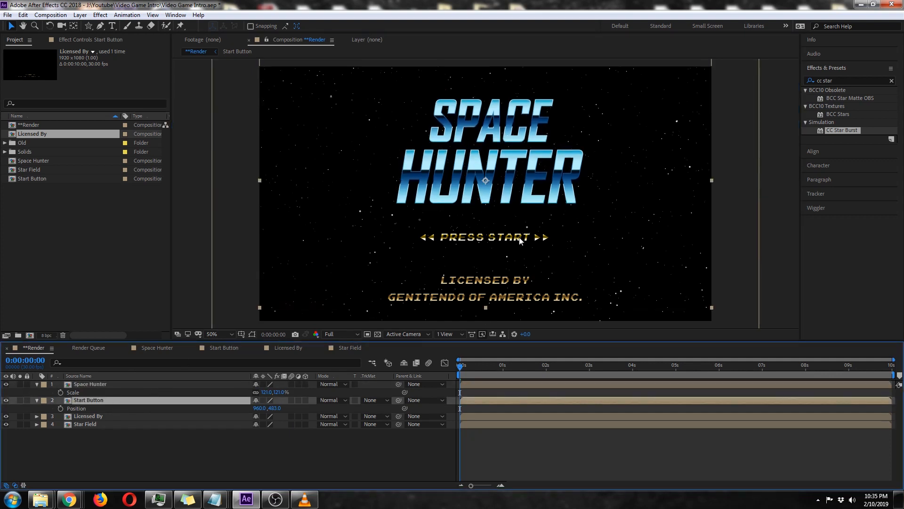
{"action": "left_click_drag", "start_coordinate": [516, 237], "coordinate": [517, 243]}
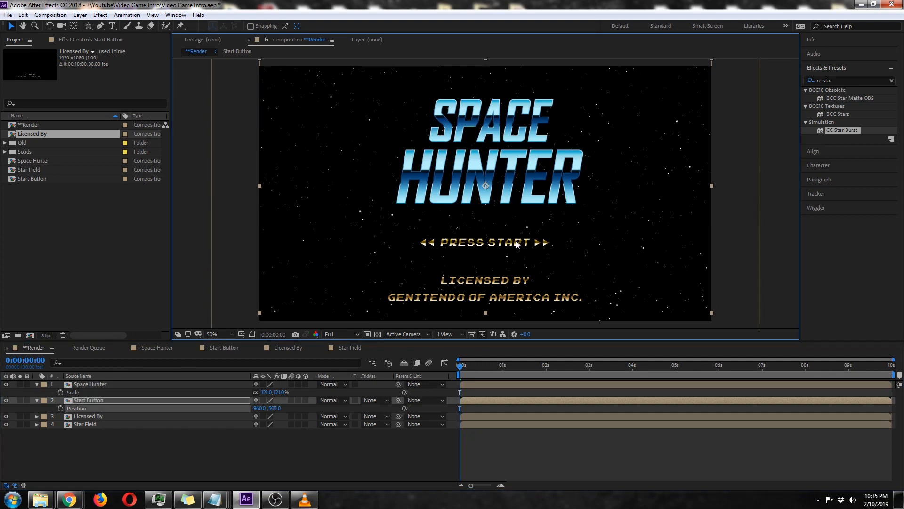
{"action": "left_click", "coordinate": [36, 384]}
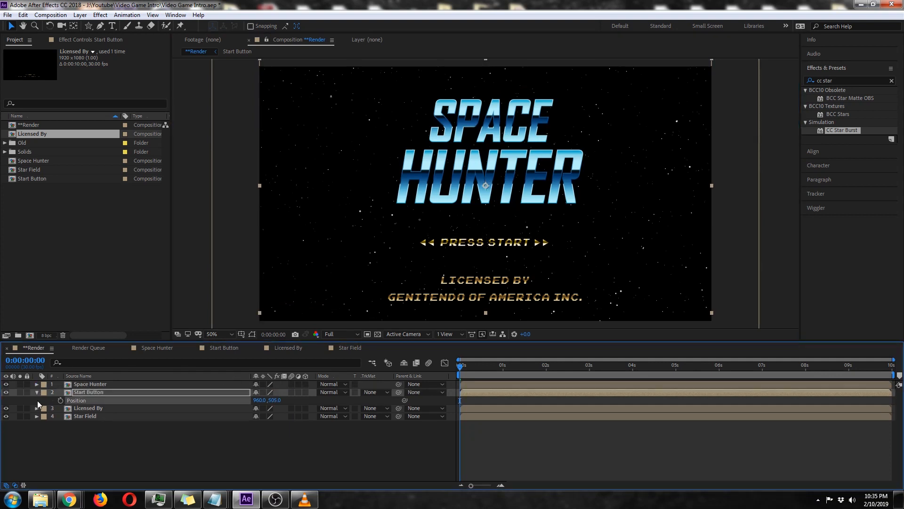
{"action": "left_click", "coordinate": [37, 393]}
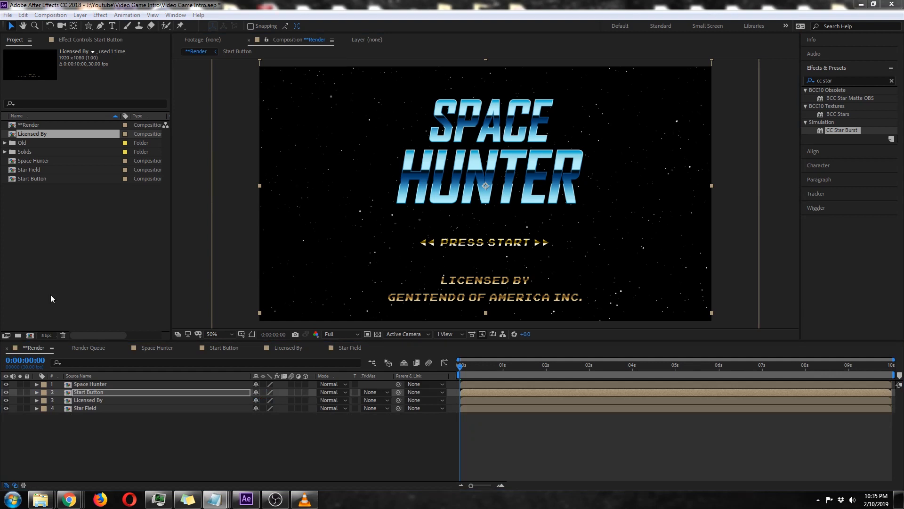
{"action": "left_click", "coordinate": [178, 435]}
{"action": "key", "text": "ctrl+y"}
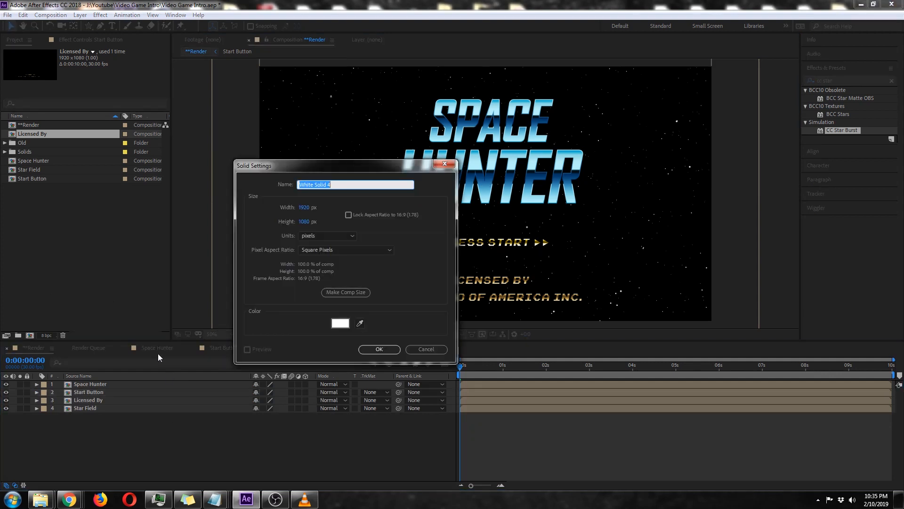
{"action": "left_click", "coordinate": [340, 323]}
{"action": "left_click", "coordinate": [207, 357]}
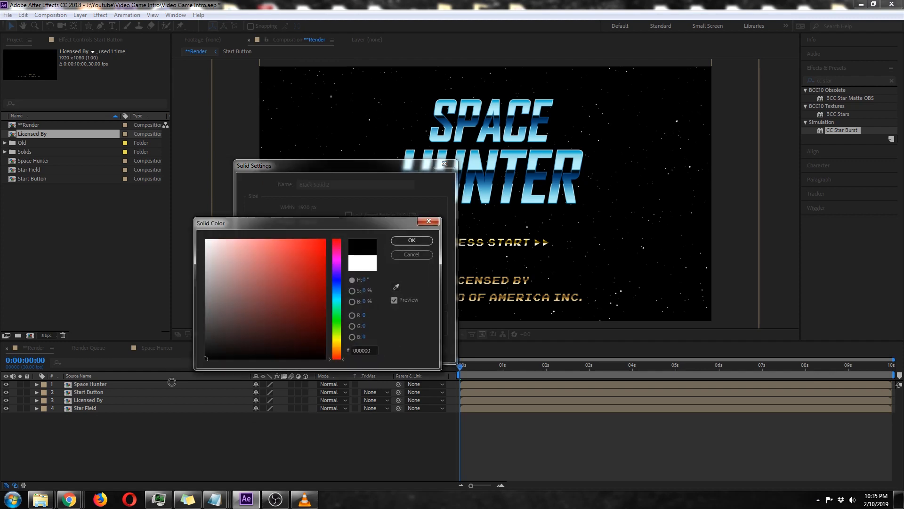
{"action": "left_click", "coordinate": [412, 240]}
{"action": "left_click", "coordinate": [377, 348]}
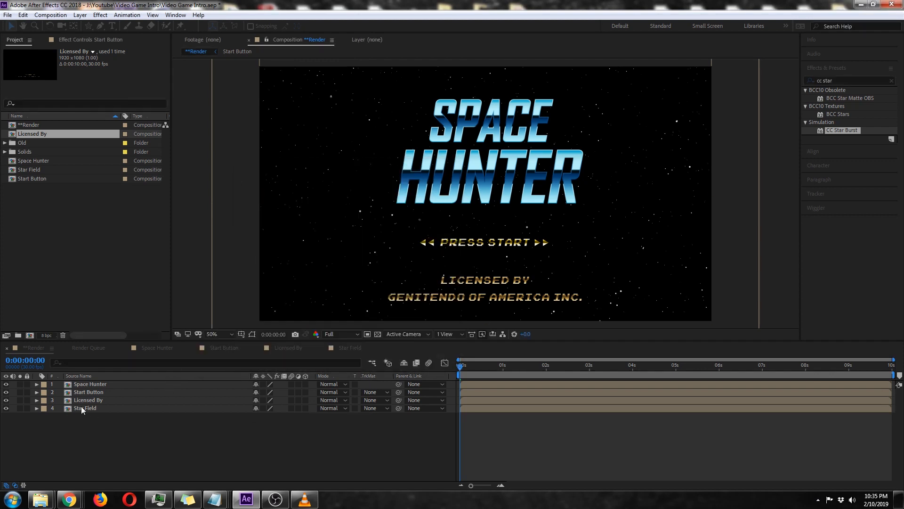
{"action": "left_click_drag", "start_coordinate": [92, 384], "coordinate": [125, 419]}
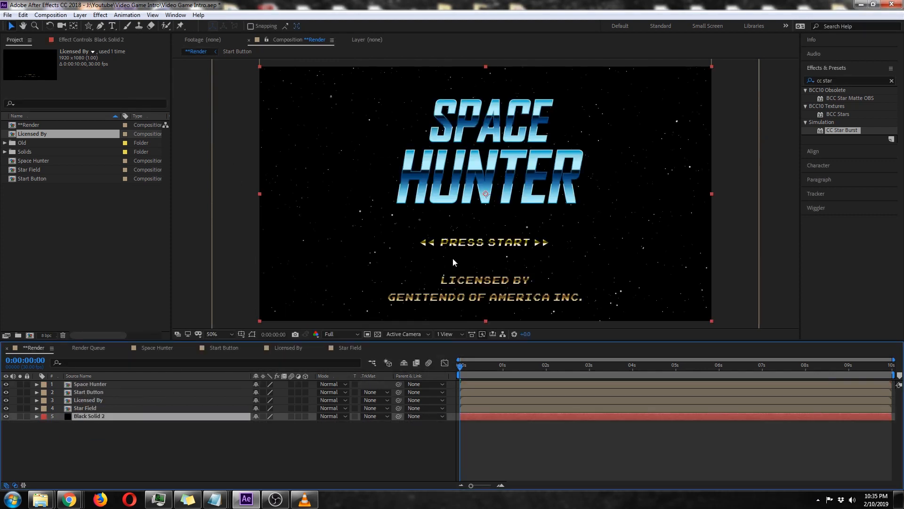
Create a bright cyan-blue 1920 x 1080 solid directly above the black solid.
{"action": "key", "text": "ctrl+y"}
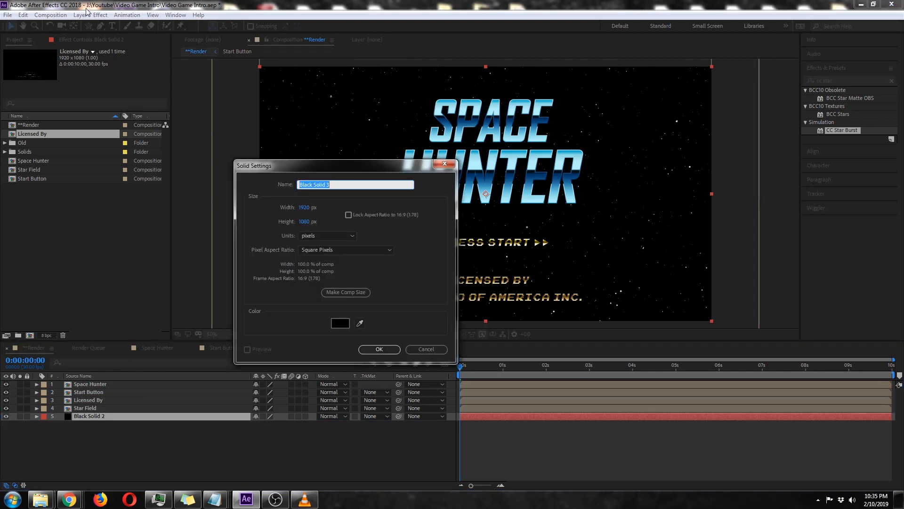
{"action": "left_click", "coordinate": [341, 323]}
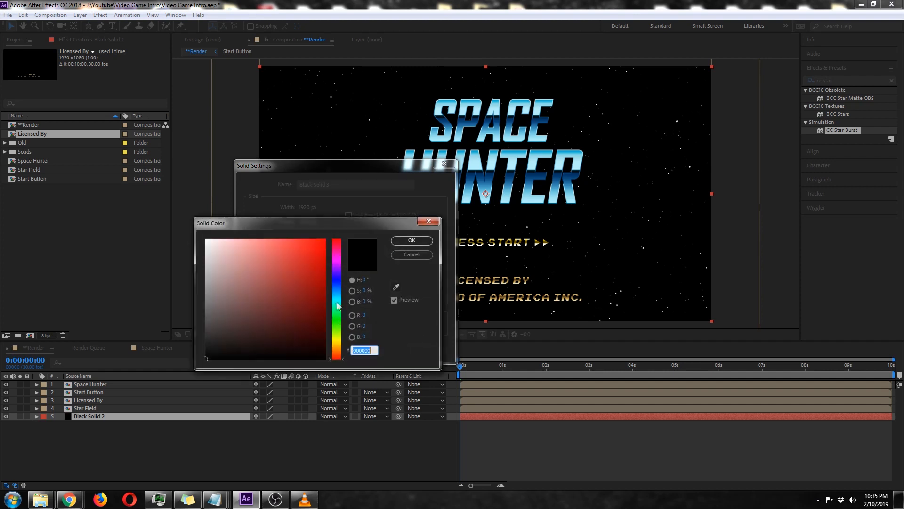
{"action": "left_click_drag", "start_coordinate": [336, 309], "coordinate": [337, 298]}
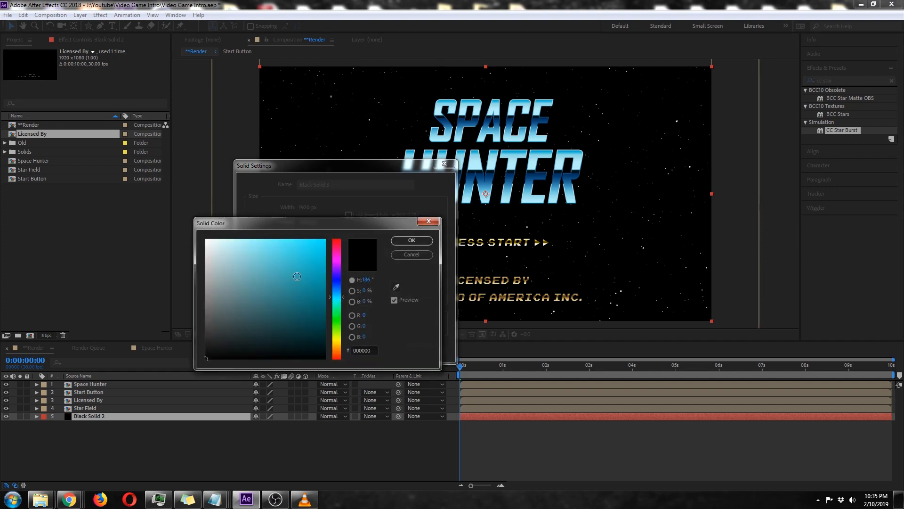
{"action": "left_click", "coordinate": [325, 240]}
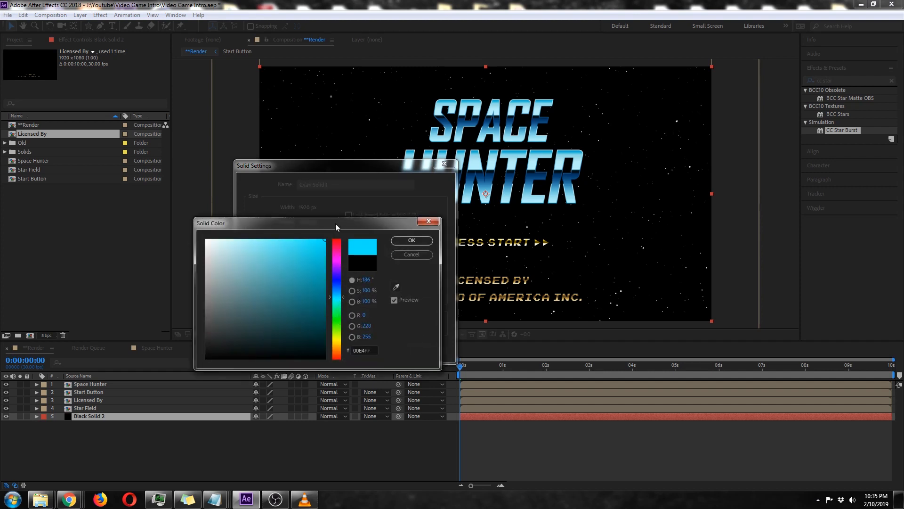
{"action": "left_click", "coordinate": [342, 294]}
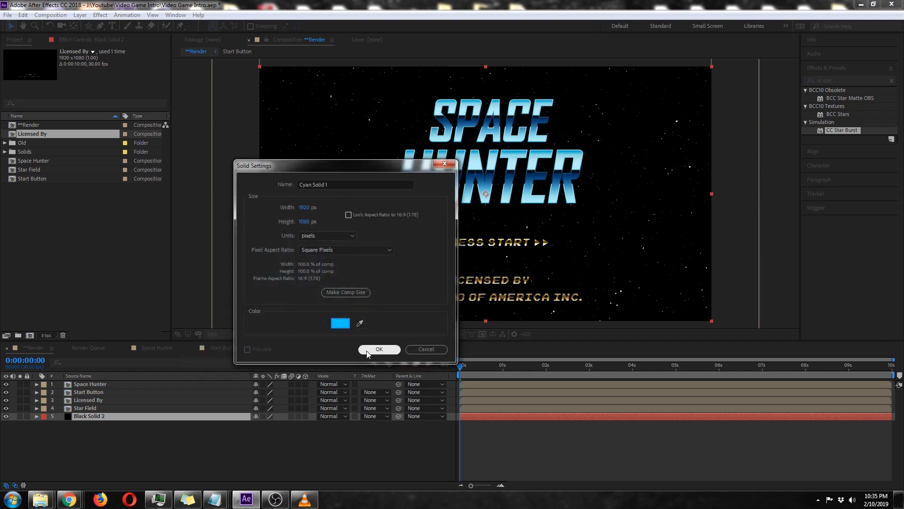
{"action": "left_click", "coordinate": [379, 349]}
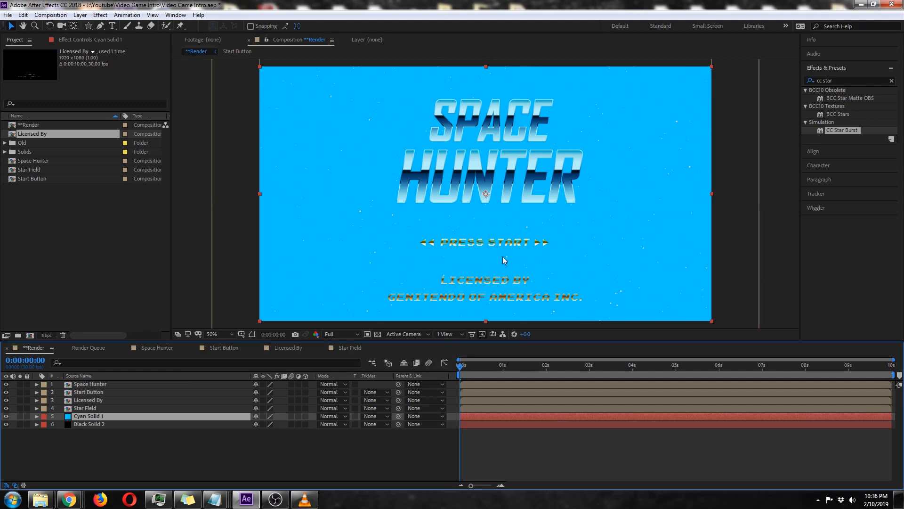
Draw a closed Pen mask on the cyan solid, curving like a planet horizon between PRESS START and the licensing text and extending beyond the frame.
{"action": "key", "text": "comma"}
{"action": "key", "text": "comma"}
{"action": "left_click", "coordinate": [99, 26]}
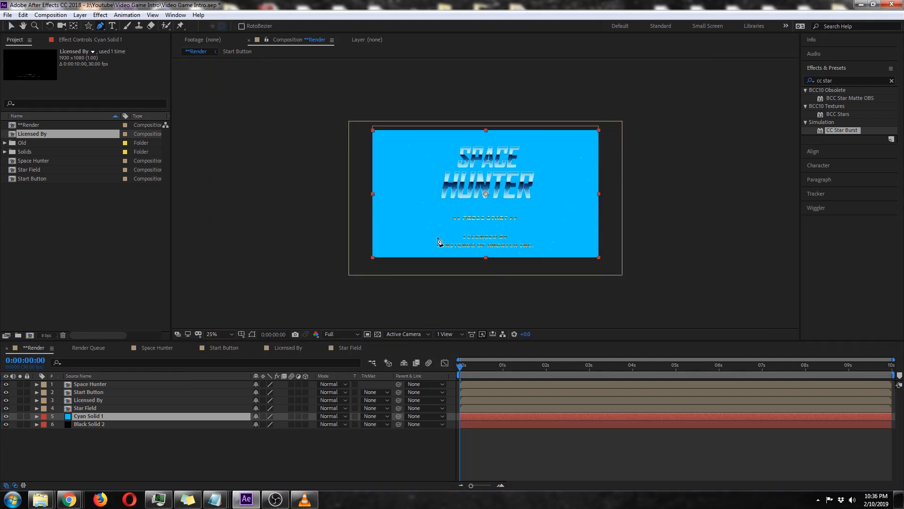
{"action": "left_click", "coordinate": [486, 229]}
{"action": "left_click_drag", "start_coordinate": [485, 229], "coordinate": [518, 230]}
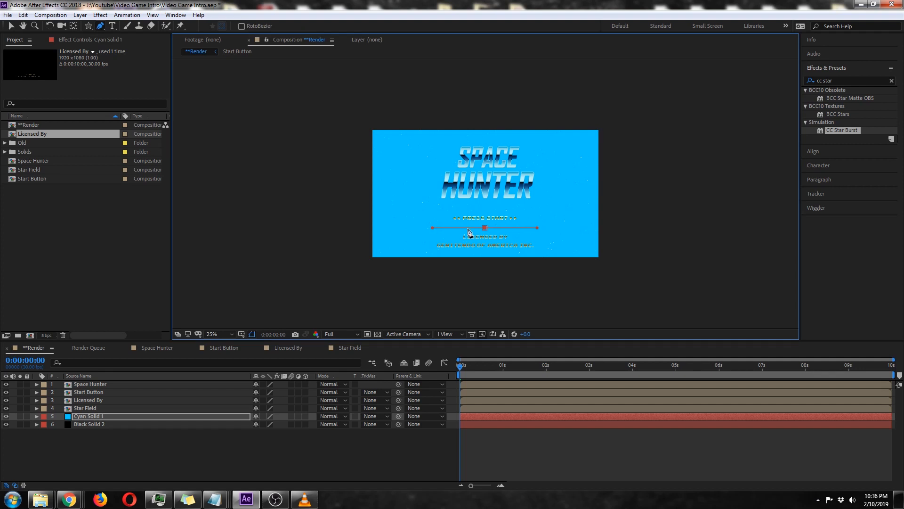
{"action": "left_click", "coordinate": [660, 248]}
{"action": "left_click", "coordinate": [663, 315]}
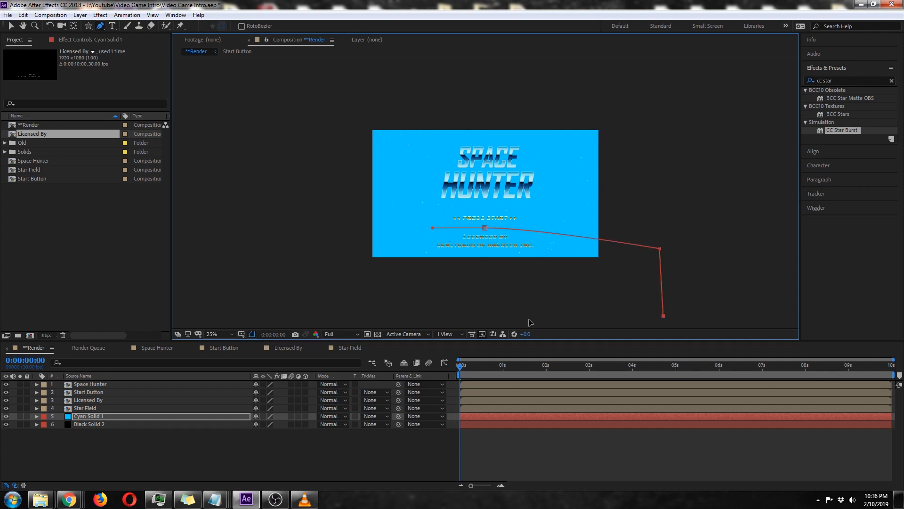
{"action": "left_click", "coordinate": [321, 314]}
{"action": "left_click", "coordinate": [322, 241]}
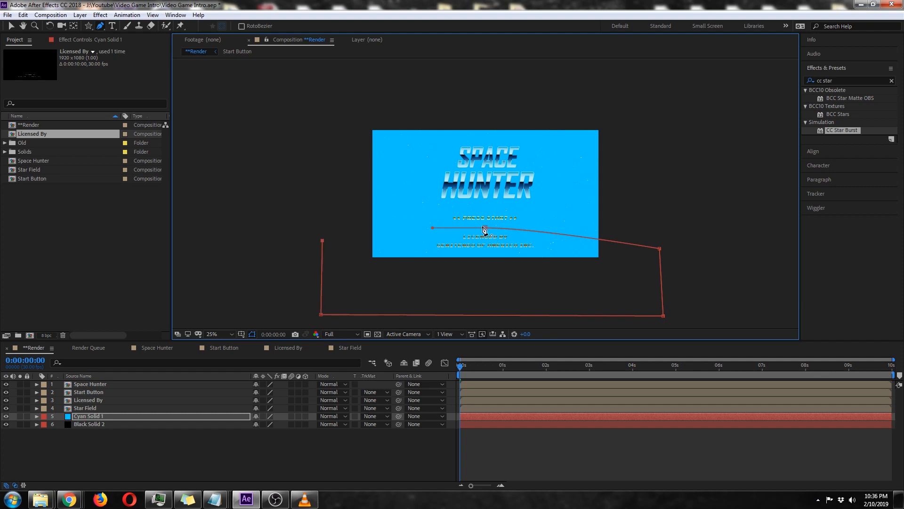
{"action": "left_click", "coordinate": [485, 228]}
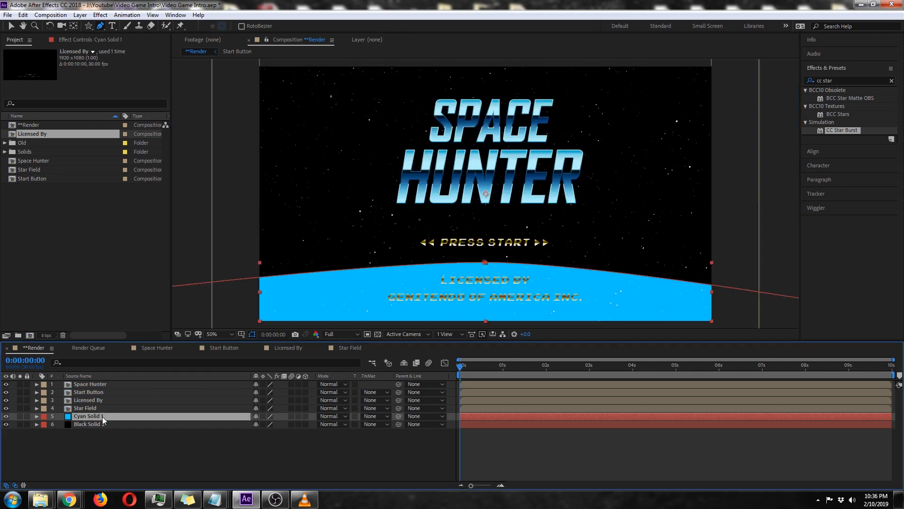
Set the mask feather of the cyan solid to 150 pixels.
{"action": "key", "text": "f"}
{"action": "left_click", "coordinate": [274, 433]}
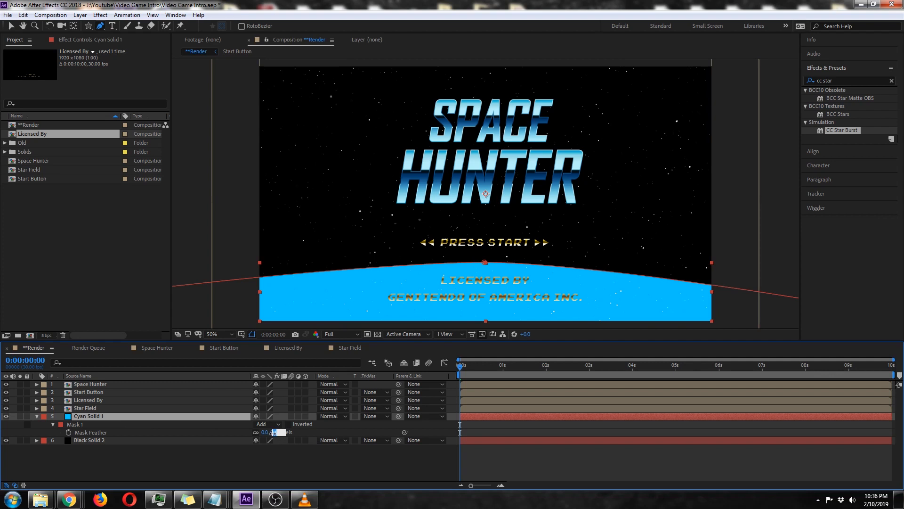
{"action": "type", "text": "150"}
{"action": "left_click", "coordinate": [269, 465]}
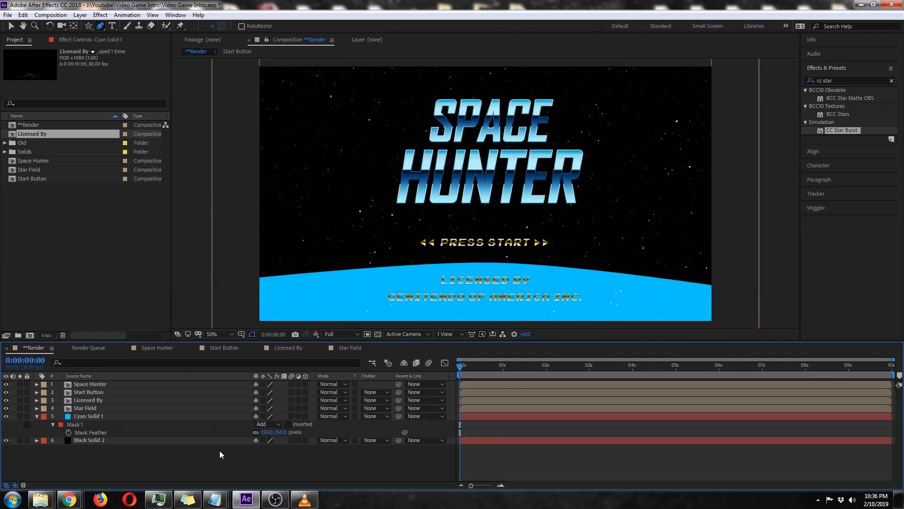
{"action": "left_click", "coordinate": [150, 415]}
{"action": "key", "text": "f"}
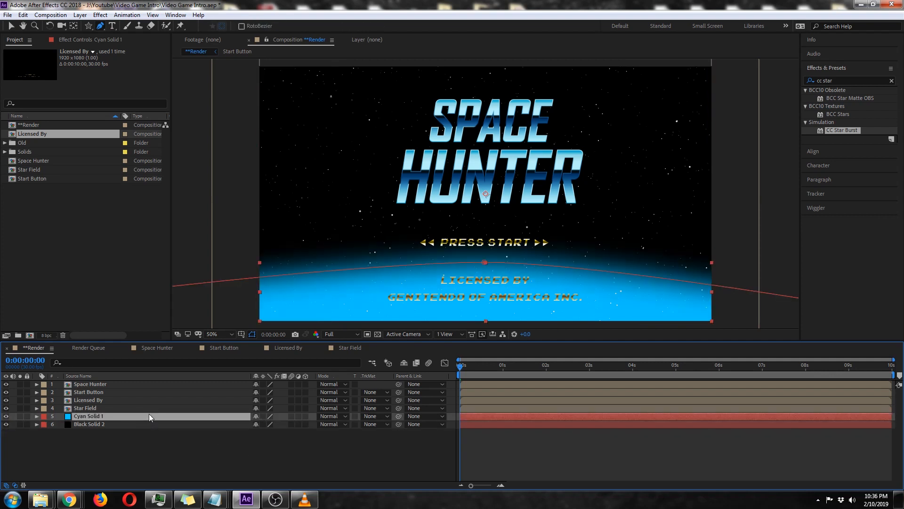
{"action": "key", "text": "f"}
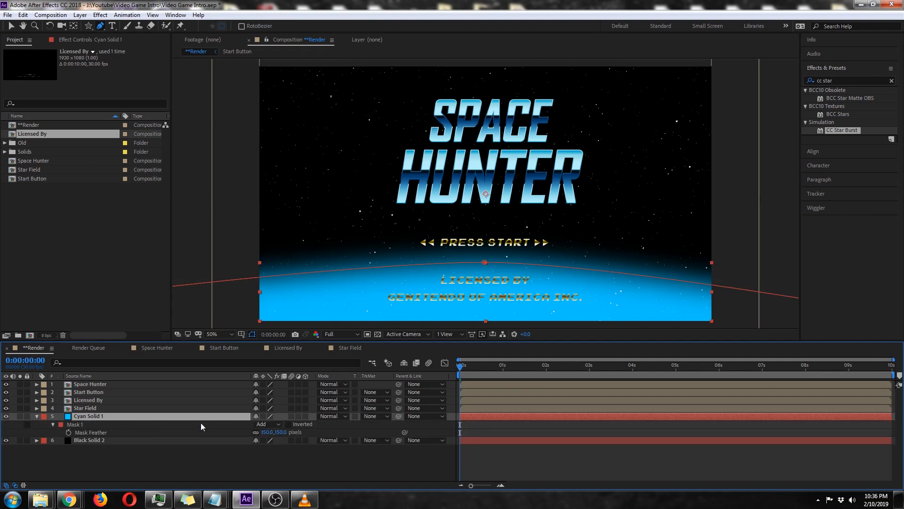
Try the cyan solid at 15% opacity, set it to 20%, and collapse the layer.
{"action": "key", "text": "t"}
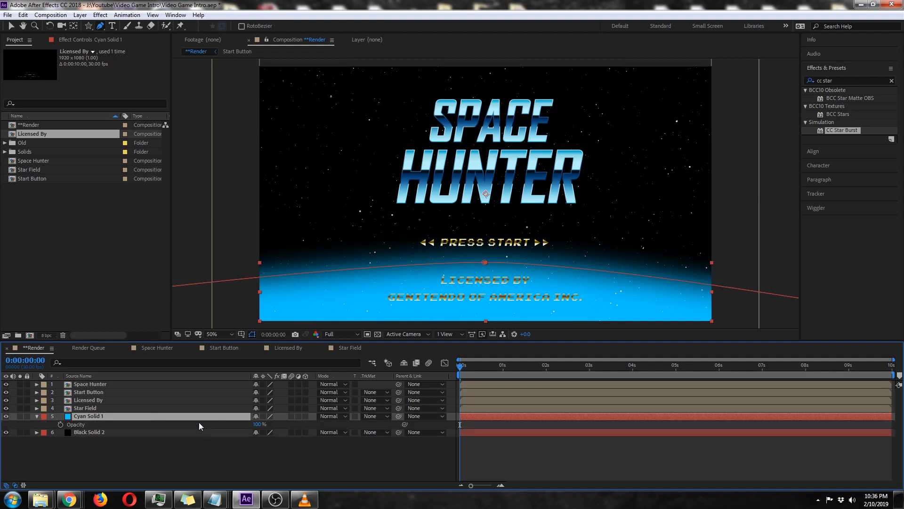
{"action": "left_click", "coordinate": [258, 424]}
{"action": "type", "text": "15"}
{"action": "left_click", "coordinate": [265, 456]}
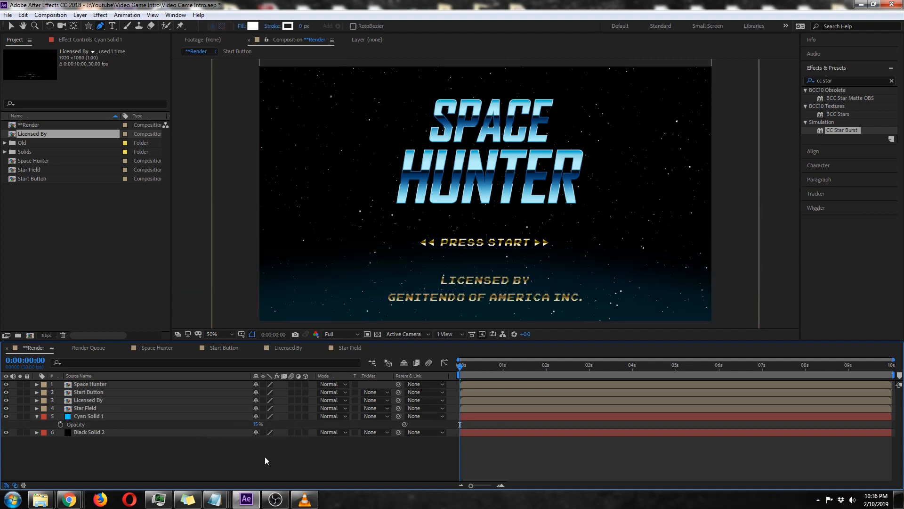
{"action": "left_click", "coordinate": [257, 424]}
{"action": "type", "text": "20"}
{"action": "key", "text": "Return"}
{"action": "left_click", "coordinate": [43, 420]}
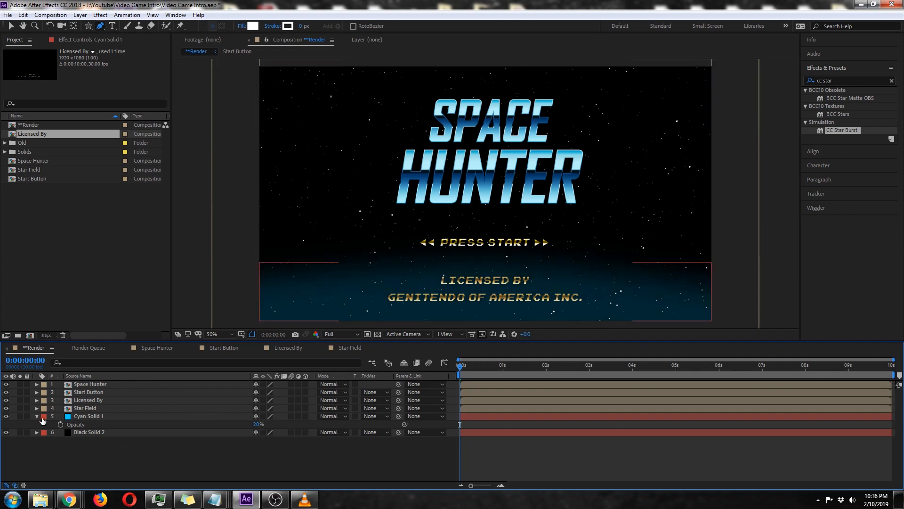
{"action": "left_click", "coordinate": [37, 416]}
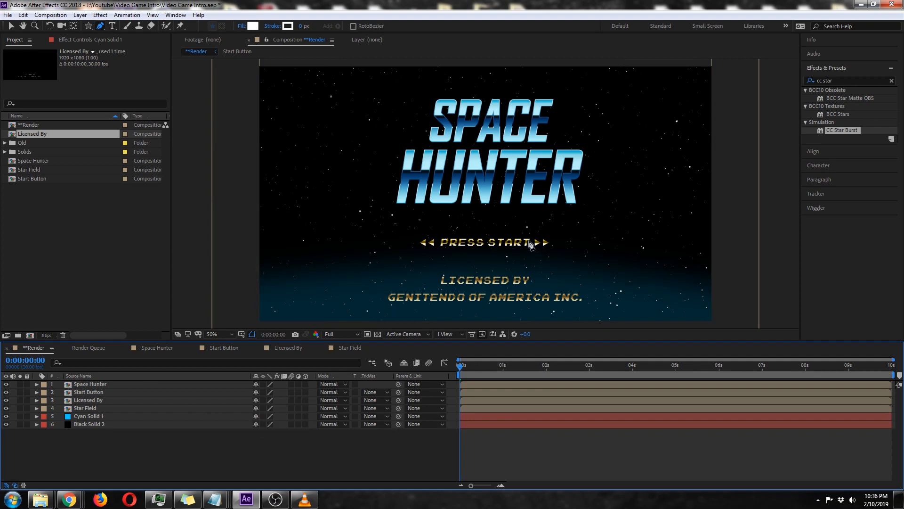
Add a new adjustment layer above Space Hunter in **Render.
{"action": "left_click", "coordinate": [101, 384]}
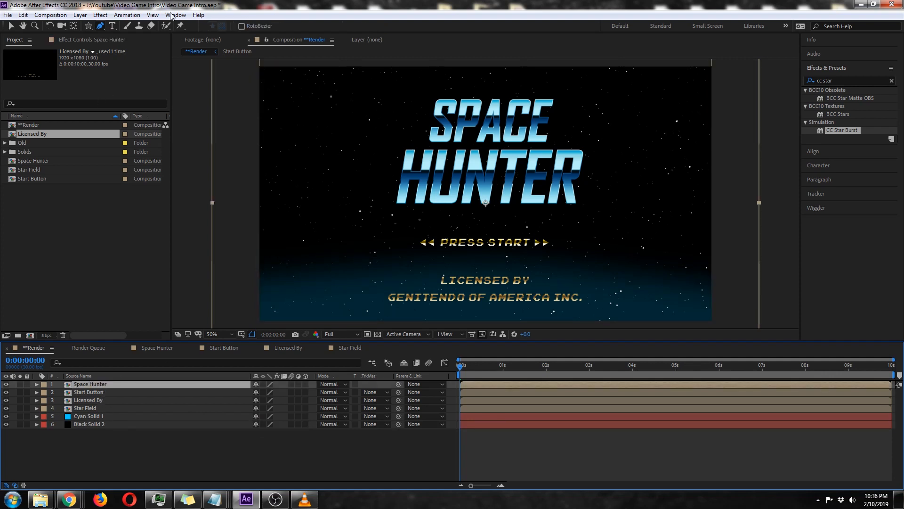
{"action": "left_click", "coordinate": [86, 15]}
{"action": "mouse_move", "coordinate": [94, 26]}
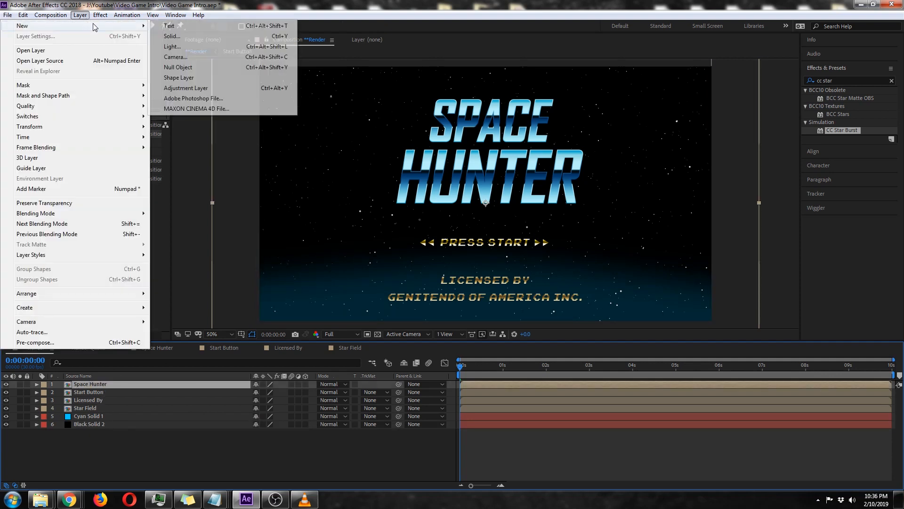
{"action": "left_click", "coordinate": [185, 89]}
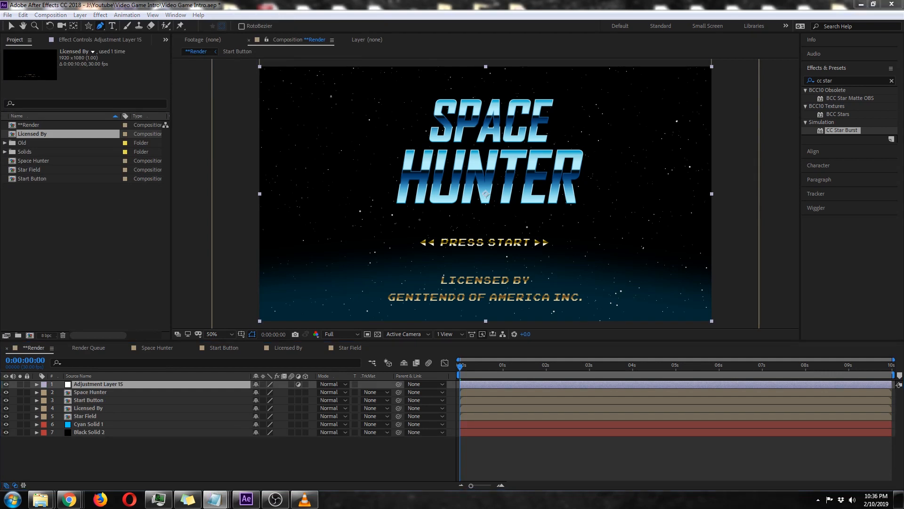
Apply the Posterize Time effect to the adjustment layer and set its frame rate to 12.
{"action": "left_click", "coordinate": [853, 81]}
{"action": "type", "text": "posterize"}
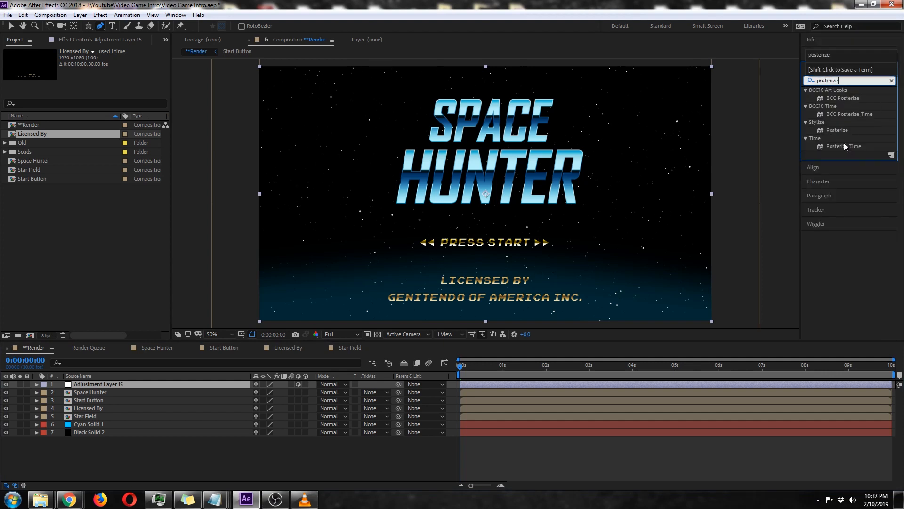
{"action": "double_click", "coordinate": [844, 145]}
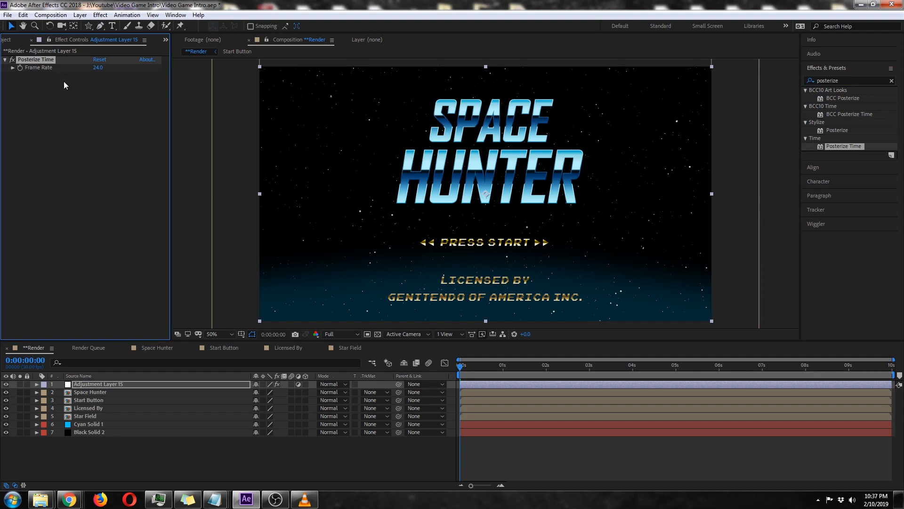
{"action": "left_click", "coordinate": [98, 68]}
{"action": "type", "text": "12"}
{"action": "left_click", "coordinate": [98, 149]}
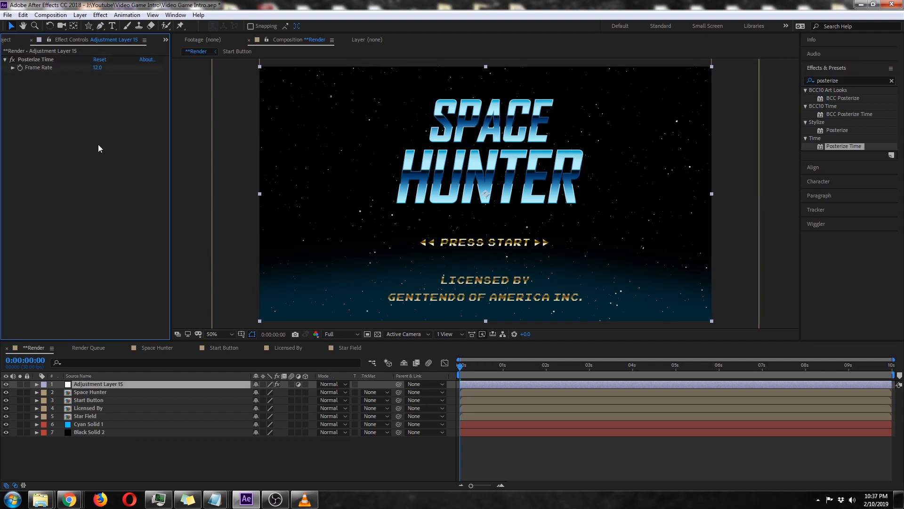
Rename the adjustment layer to Posterize Time.
{"action": "left_click", "coordinate": [108, 382]}
{"action": "key", "text": "Return"}
{"action": "type", "text": "Posterize Time"}
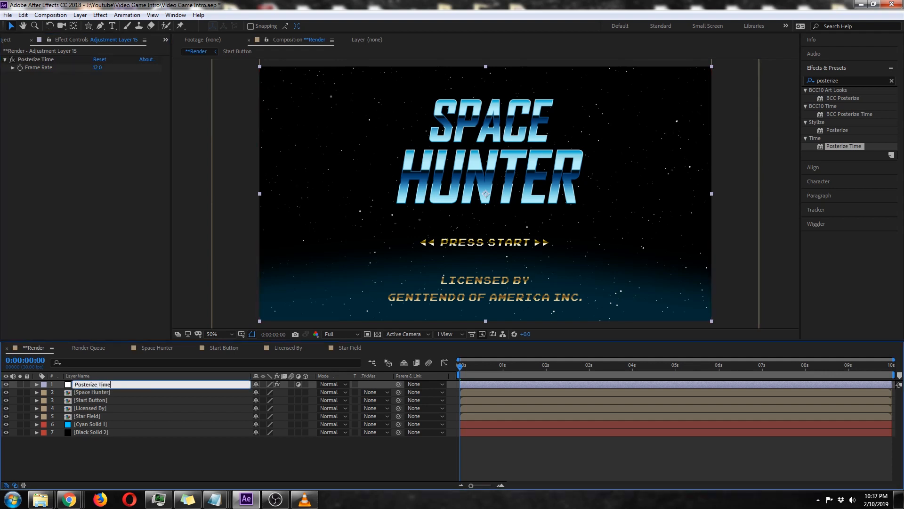
{"action": "key", "text": "Return"}
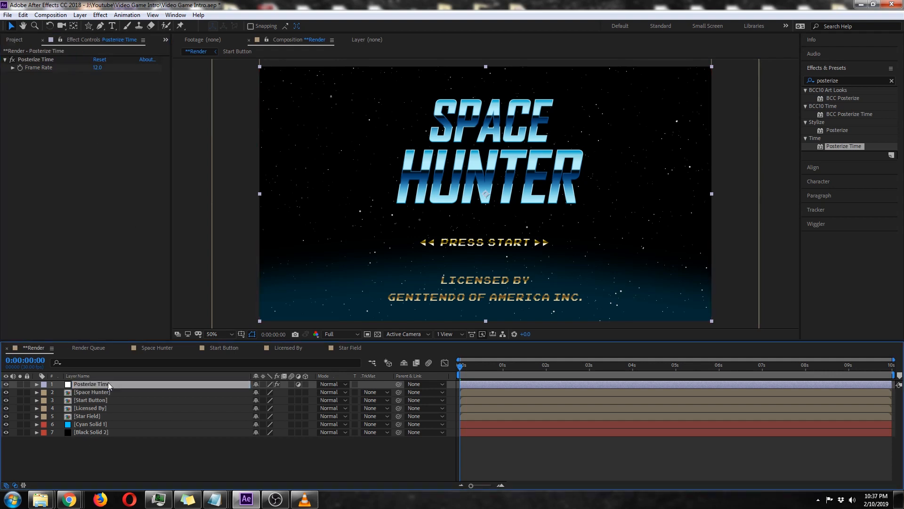
Add a new adjustment layer above Posterize Time in **Render and apply the Stylize Mosaic effect to it.
{"action": "left_click", "coordinate": [81, 16]}
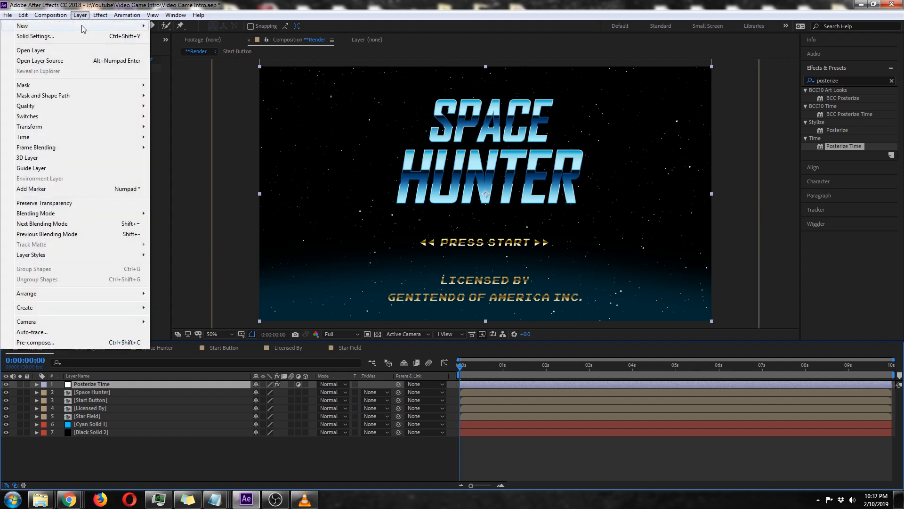
{"action": "mouse_move", "coordinate": [85, 26]}
{"action": "left_click", "coordinate": [217, 90]}
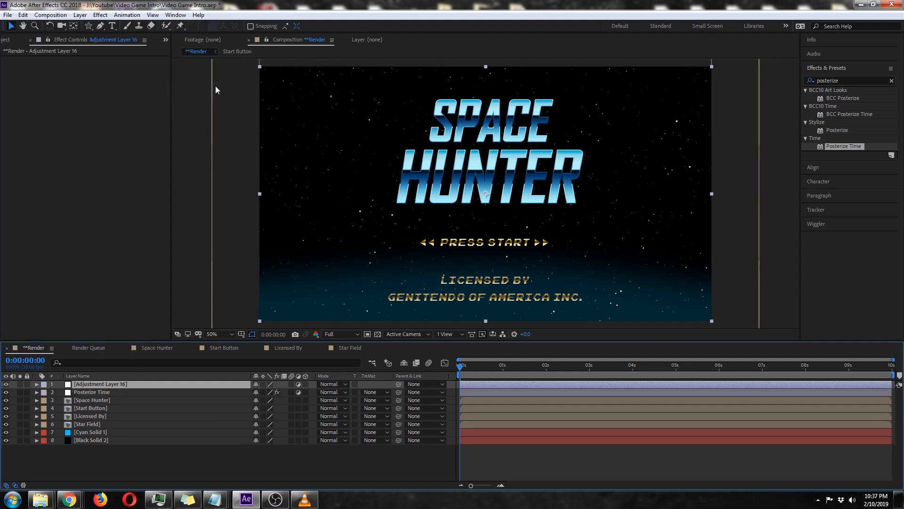
{"action": "left_click", "coordinate": [850, 79]}
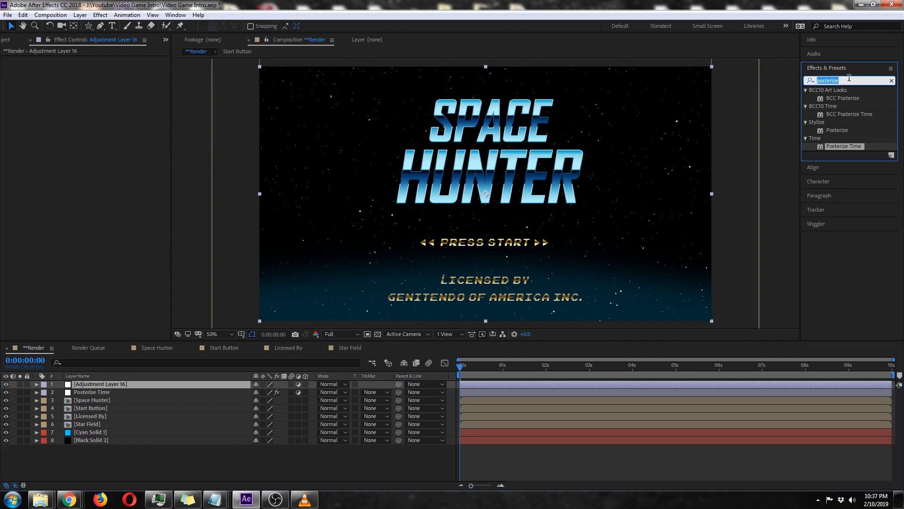
{"action": "type", "text": "mosaic"}
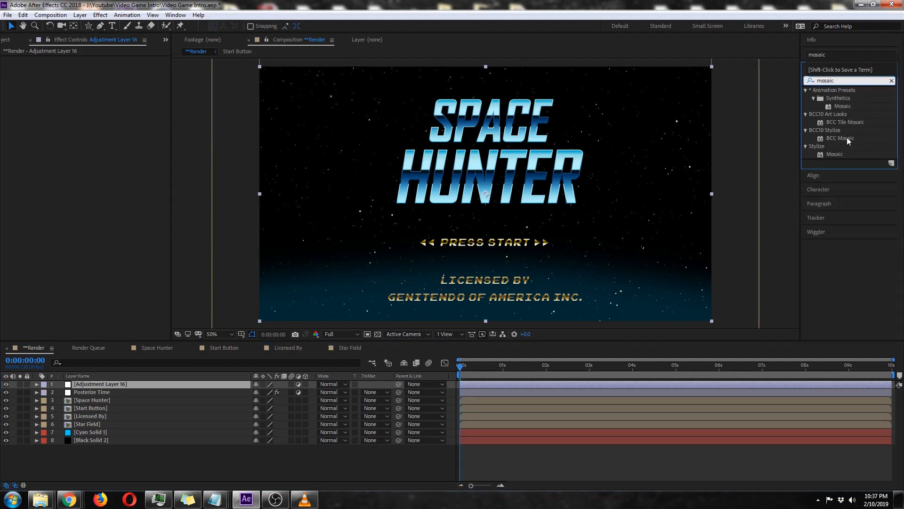
{"action": "double_click", "coordinate": [838, 153]}
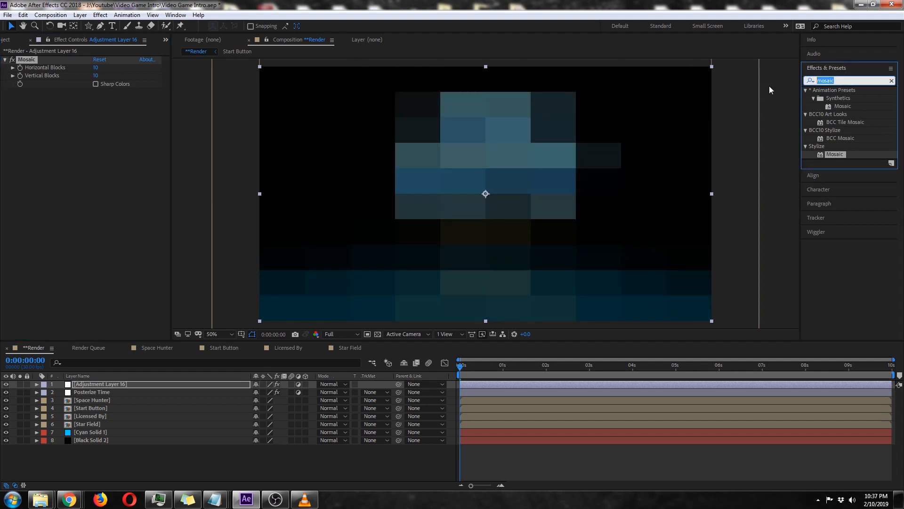
Add the Stylize Posterize effect to the same adjustment layer and set its level to 8.
{"action": "type", "text": "posterize"}
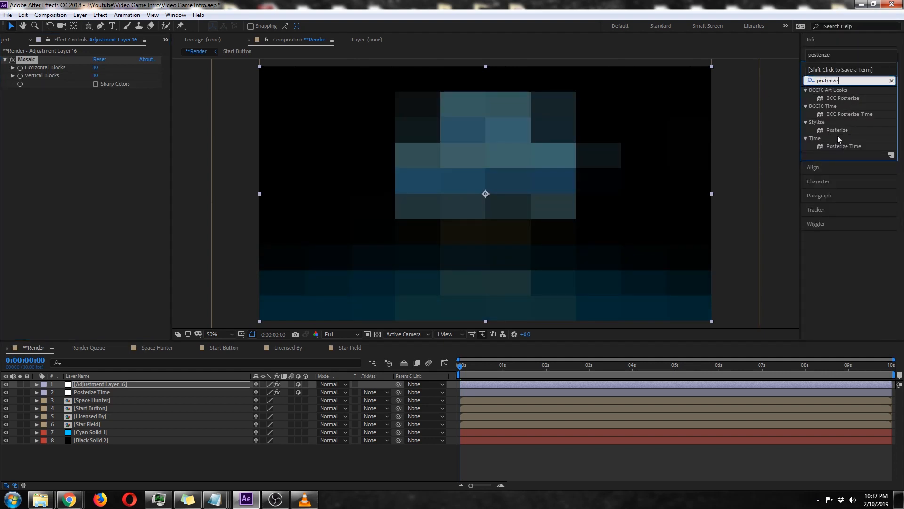
{"action": "double_click", "coordinate": [837, 131]}
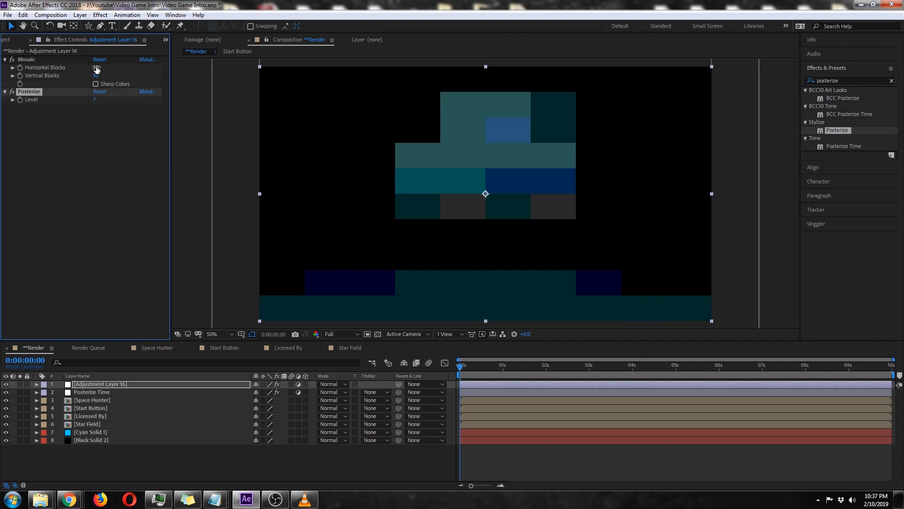
{"action": "left_click", "coordinate": [94, 99]}
{"action": "type", "text": "8"}
{"action": "key", "text": "Return"}
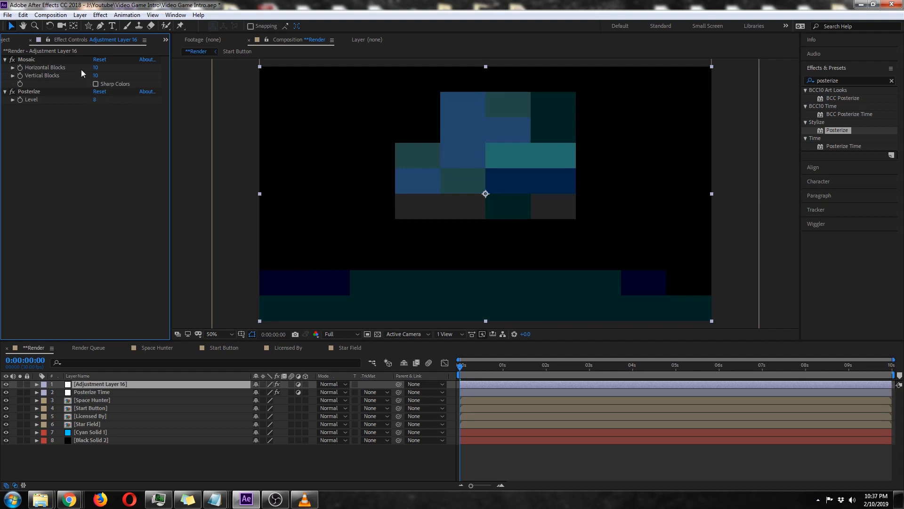
Set the Mosaic effect to 512 horizontal blocks and 288 vertical blocks.
{"action": "left_click", "coordinate": [97, 68]}
{"action": "type", "text": "512"}
{"action": "left_click", "coordinate": [96, 76]}
{"action": "type", "text": "255"}
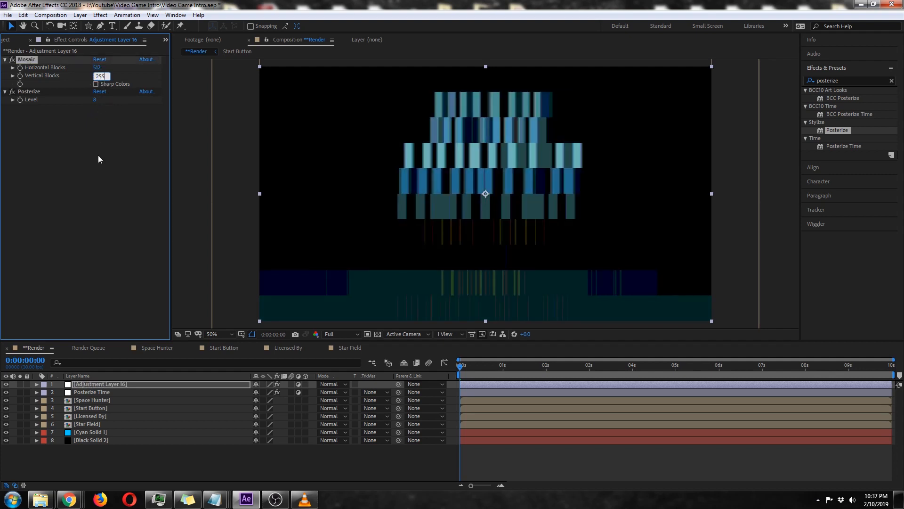
{"action": "key", "text": "BackSpace"}
{"action": "key", "text": "BackSpace"}
{"action": "type", "text": "88"}
{"action": "left_click", "coordinate": [104, 166]}
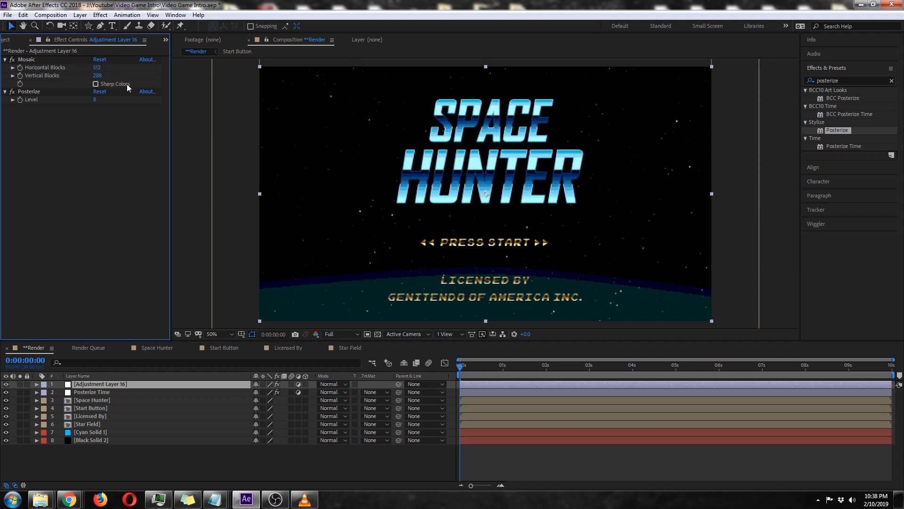
Try 512 vertical blocks for the Mosaic effect, and set the value back to 288.
{"action": "left_click", "coordinate": [98, 75]}
{"action": "type", "text": "512"}
{"action": "key", "text": "Return"}
{"action": "left_click", "coordinate": [99, 76]}
{"action": "type", "text": "288"}
{"action": "key", "text": "Return"}
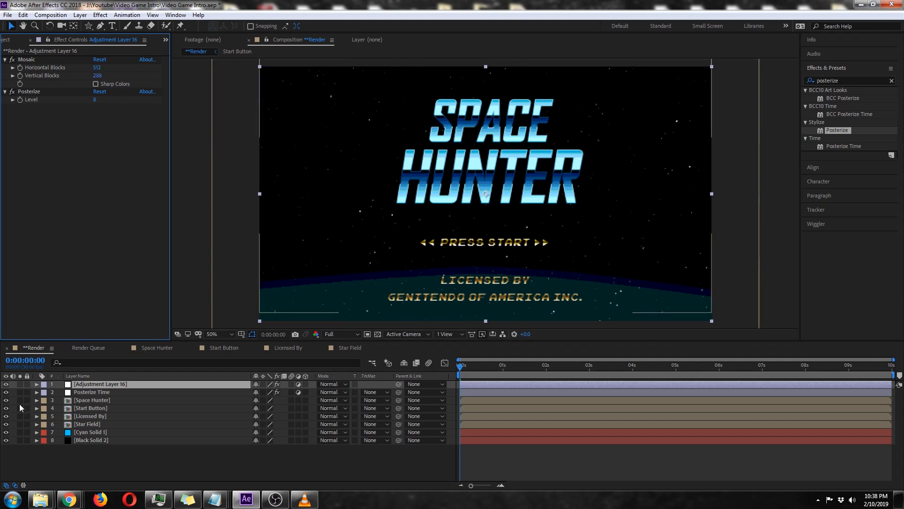
Toggle the visibility of the Mosaic and Posterize adjustment layer repeatedly to compare the image with and without the effects.
{"action": "left_click", "coordinate": [6, 385]}
{"action": "left_click", "coordinate": [6, 384]}
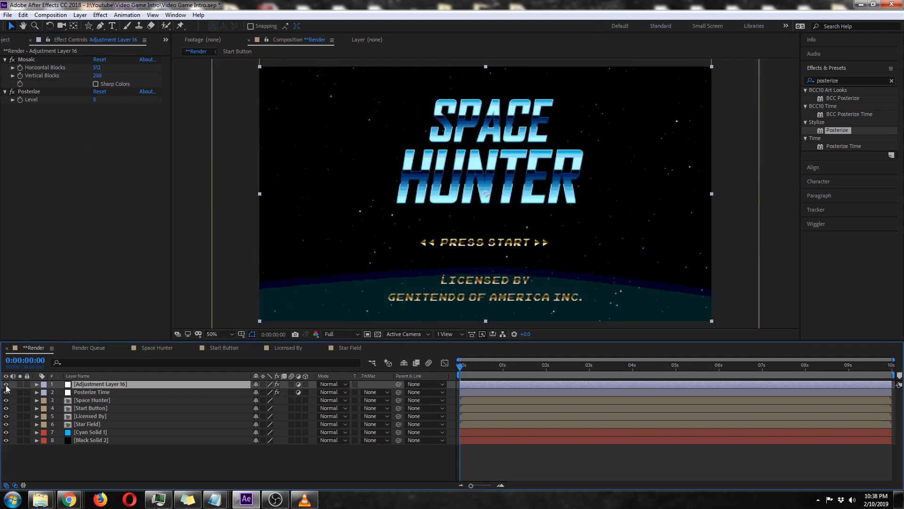
{"action": "left_click", "coordinate": [6, 384]}
{"action": "left_click", "coordinate": [6, 384]}
{"action": "left_click", "coordinate": [5, 384]}
{"action": "left_click", "coordinate": [5, 384]}
{"action": "left_click", "coordinate": [6, 384]}
{"action": "left_click", "coordinate": [5, 384]}
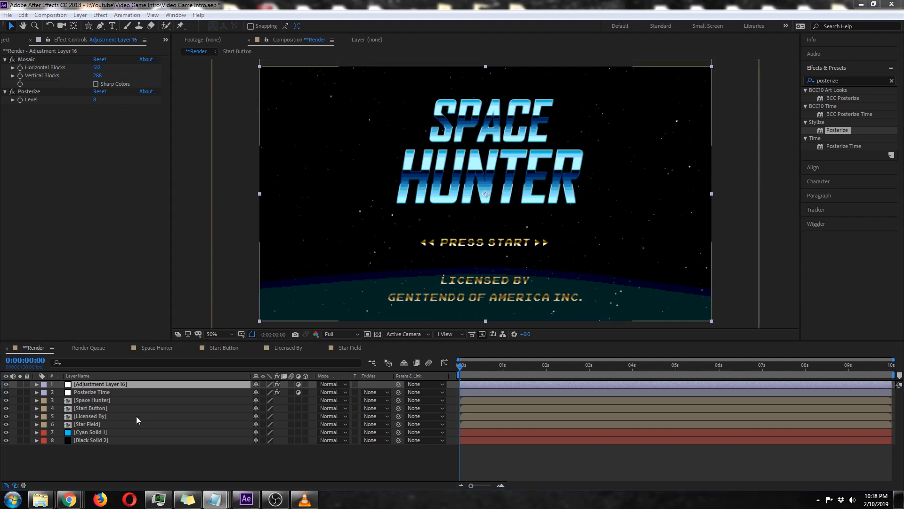
Reveal the Space Hunter layer's position and separate it into X and Y dimensions.
{"action": "left_click", "coordinate": [129, 399]}
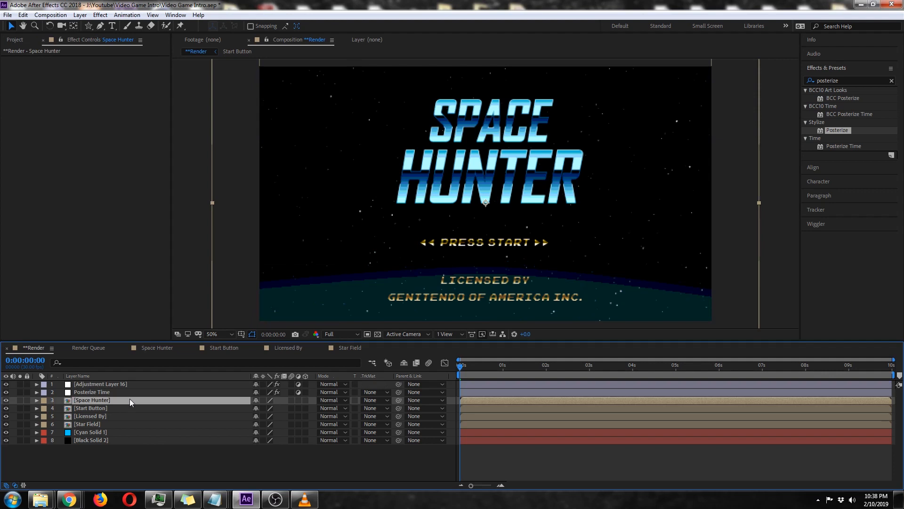
{"action": "key", "text": "p"}
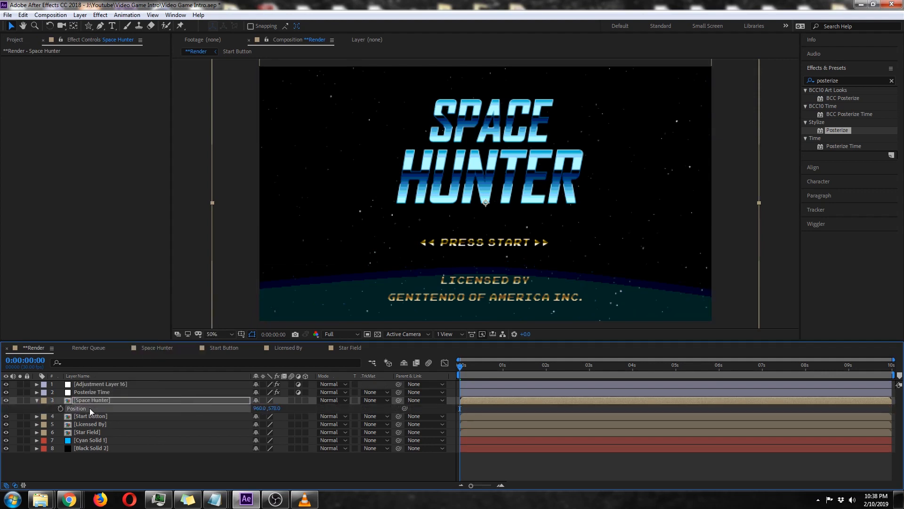
{"action": "right_click", "coordinate": [86, 406]}
{"action": "left_click", "coordinate": [124, 308]}
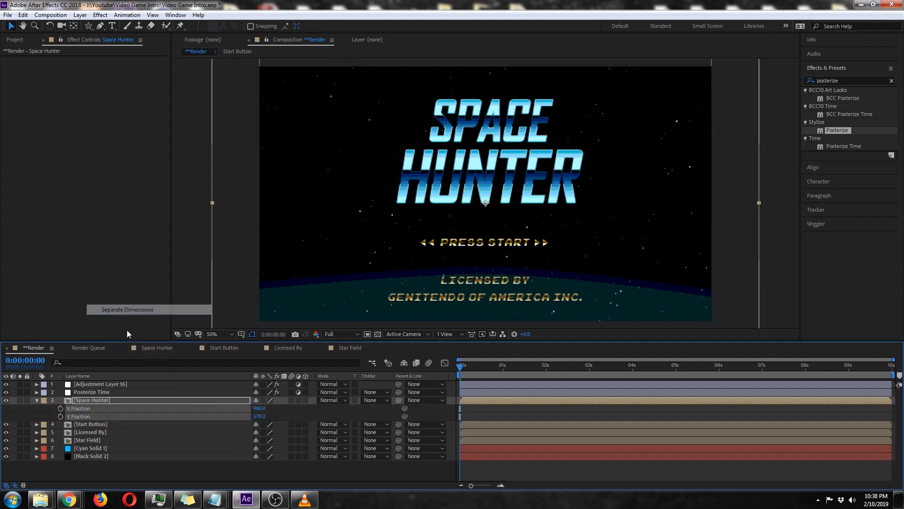
{"action": "left_click", "coordinate": [135, 465]}
Keyframe Space Hunter's Y Position from -66 at the start to 578 at about 1.5 seconds.
{"action": "left_click_drag", "start_coordinate": [504, 372], "coordinate": [406, 367]}
{"action": "left_click", "coordinate": [60, 416]}
{"action": "left_click_drag", "start_coordinate": [259, 417], "coordinate": [521, 219]}
{"action": "left_click_drag", "start_coordinate": [519, 140], "coordinate": [516, 216]}
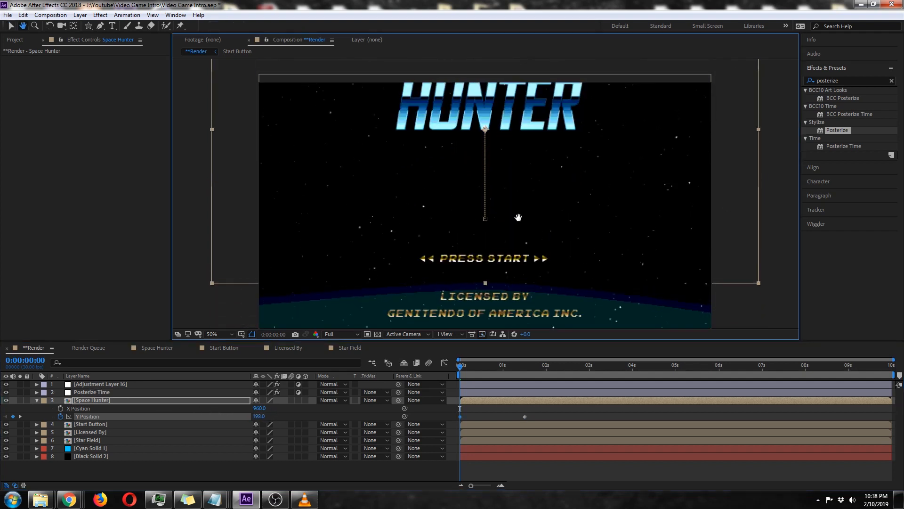
{"action": "left_click_drag", "start_coordinate": [254, 419], "coordinate": [117, 405]}
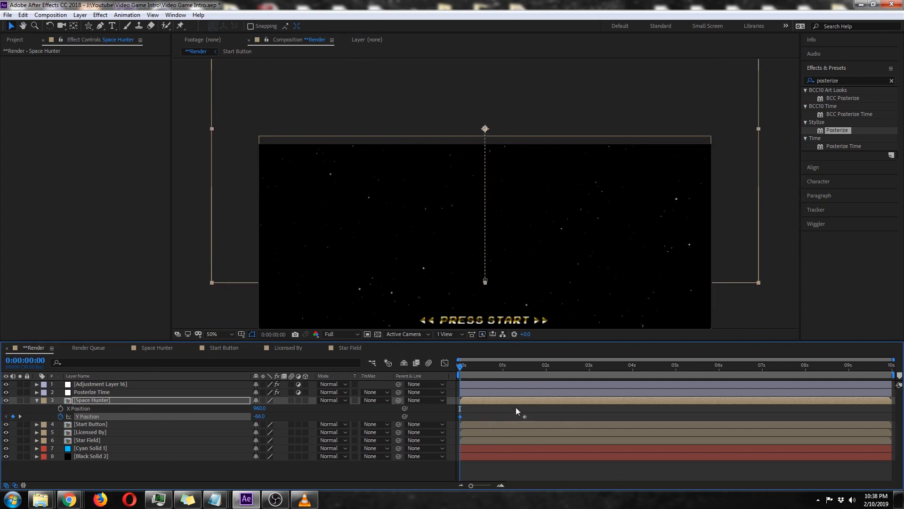
Preview the title's drop-in animation and return to the start of the timeline.
{"action": "key", "text": "space"}
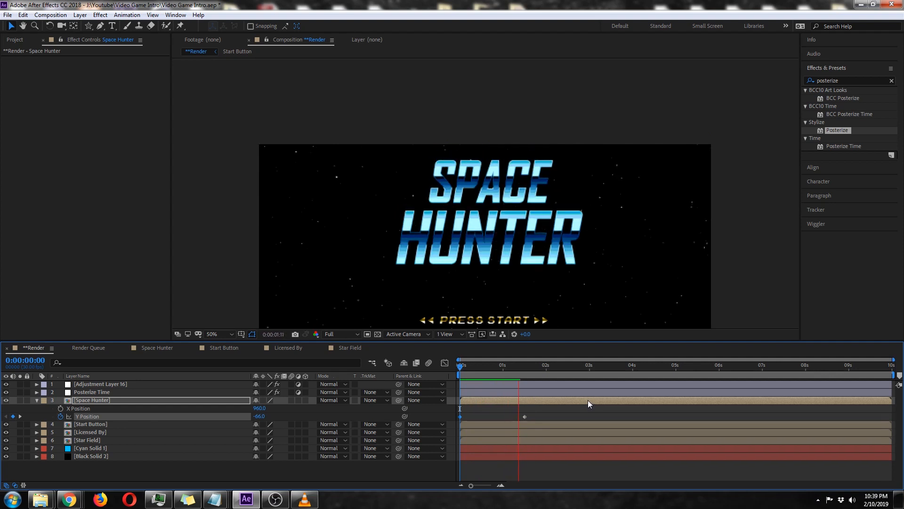
{"action": "key", "text": "space"}
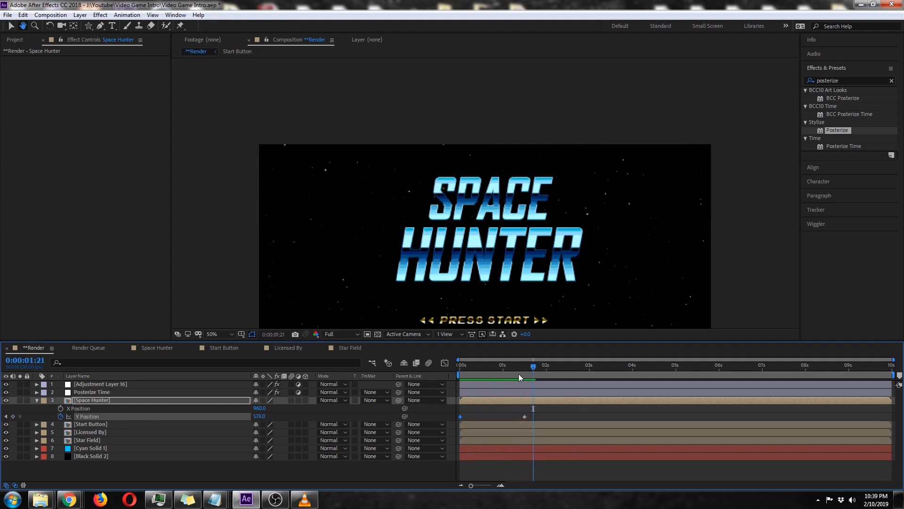
{"action": "left_click_drag", "start_coordinate": [513, 368], "coordinate": [445, 368]}
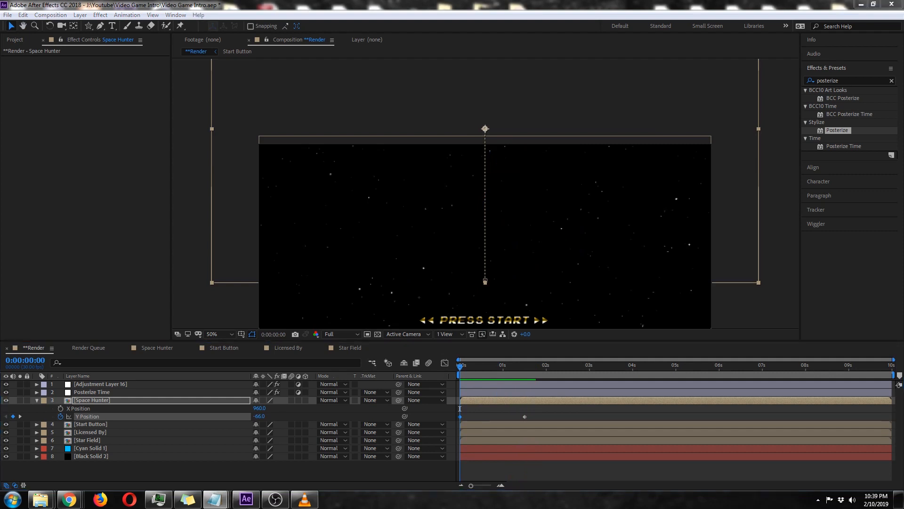
Keyframe Black Solid 2's opacity from 0% at the start to 100% at 1 second, and collapse the layer.
{"action": "left_click", "coordinate": [97, 457]}
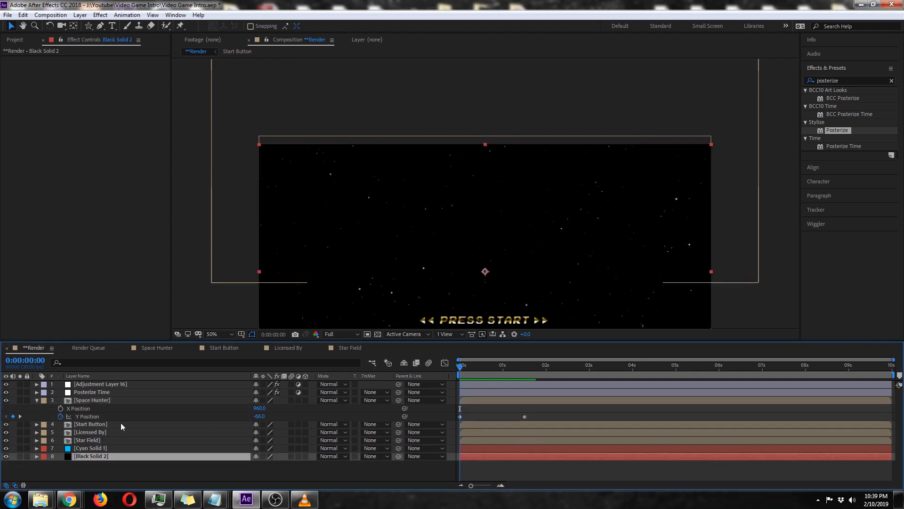
{"action": "key", "text": "t"}
{"action": "left_click", "coordinate": [260, 465]}
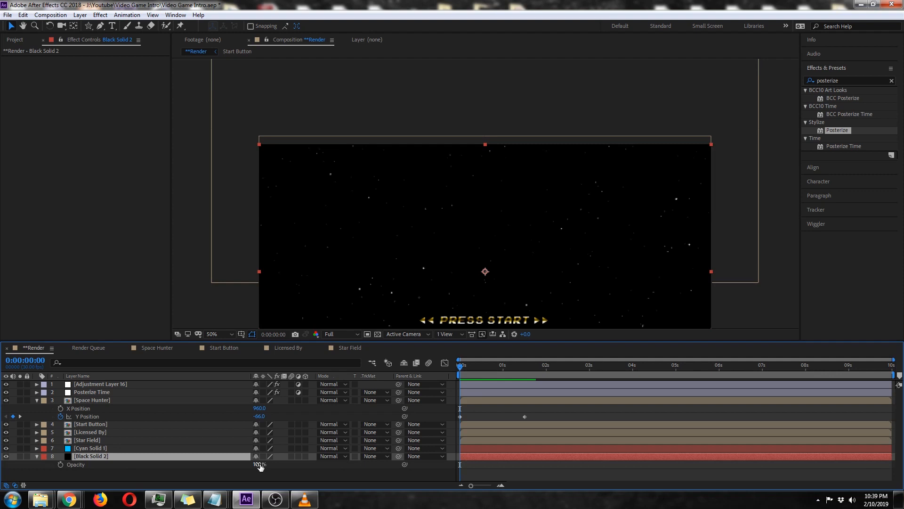
{"action": "type", "text": "0"}
{"action": "key", "text": "Return"}
{"action": "left_click", "coordinate": [61, 464]}
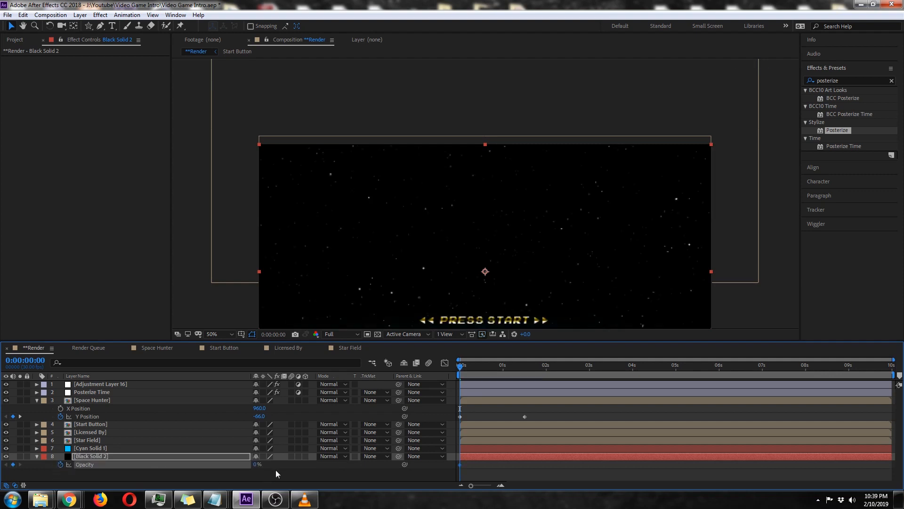
{"action": "key", "text": "space"}
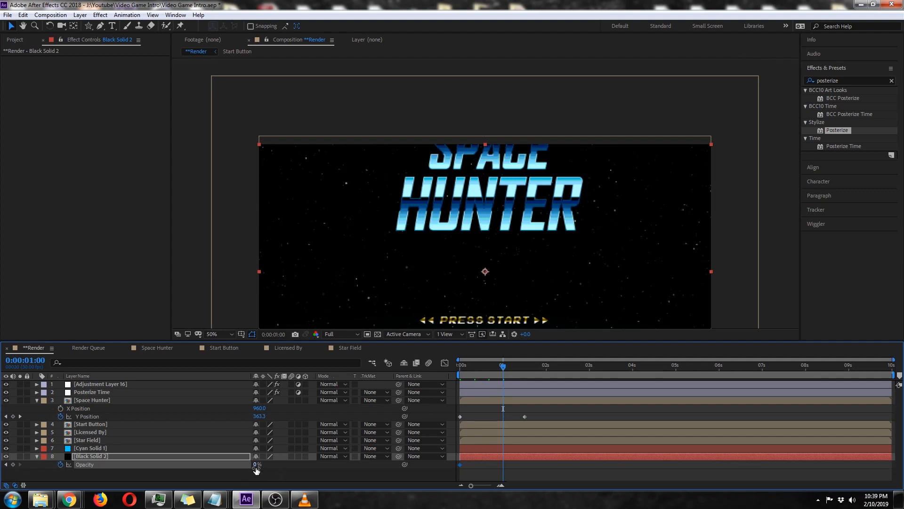
{"action": "left_click", "coordinate": [37, 456]}
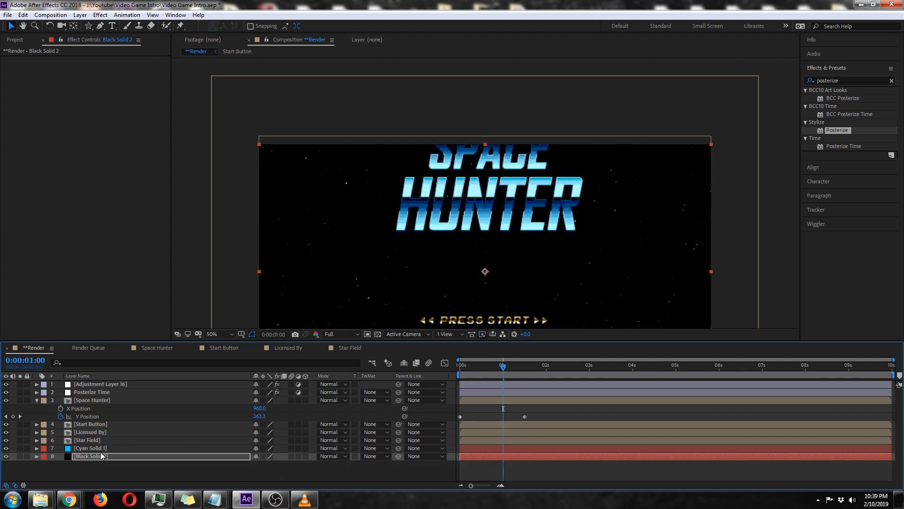
Keyframe Cyan Solid 1's opacity from 0% at the start to 20% at 1 second.
{"action": "left_click", "coordinate": [101, 452]}
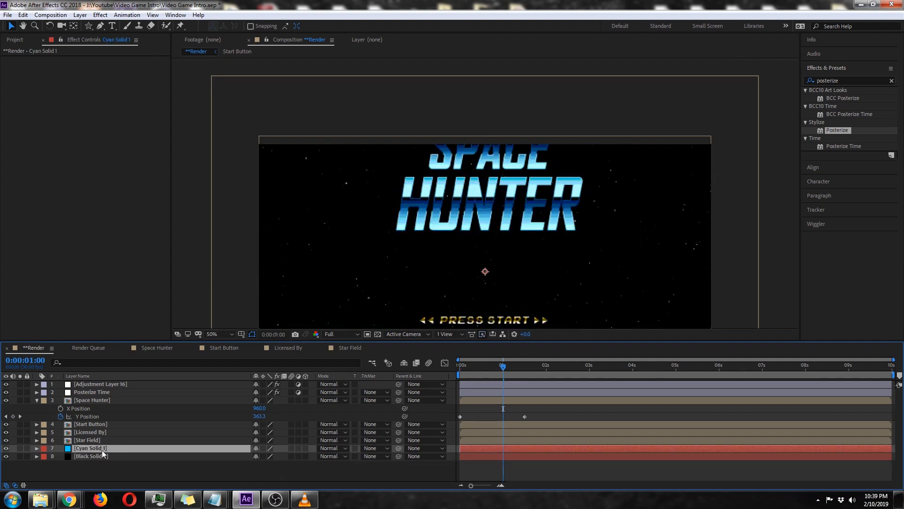
{"action": "key", "text": "t"}
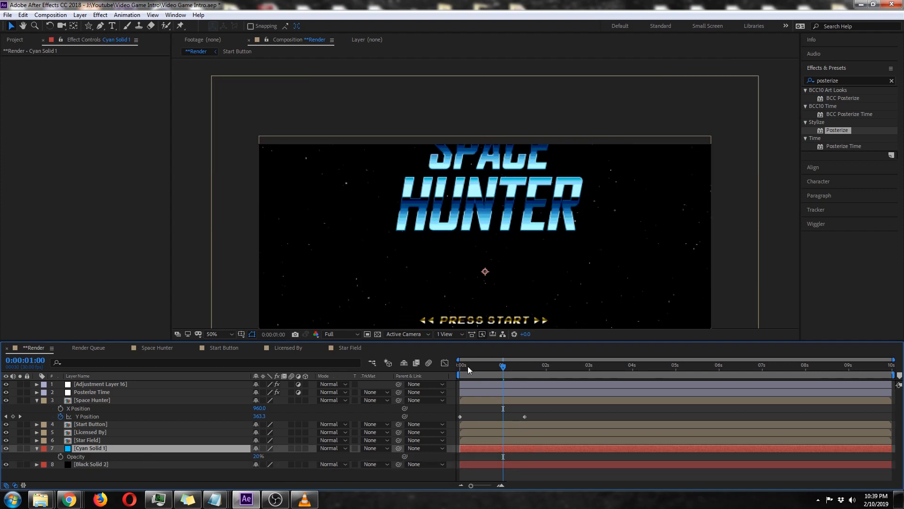
{"action": "left_click_drag", "start_coordinate": [468, 366], "coordinate": [400, 366]}
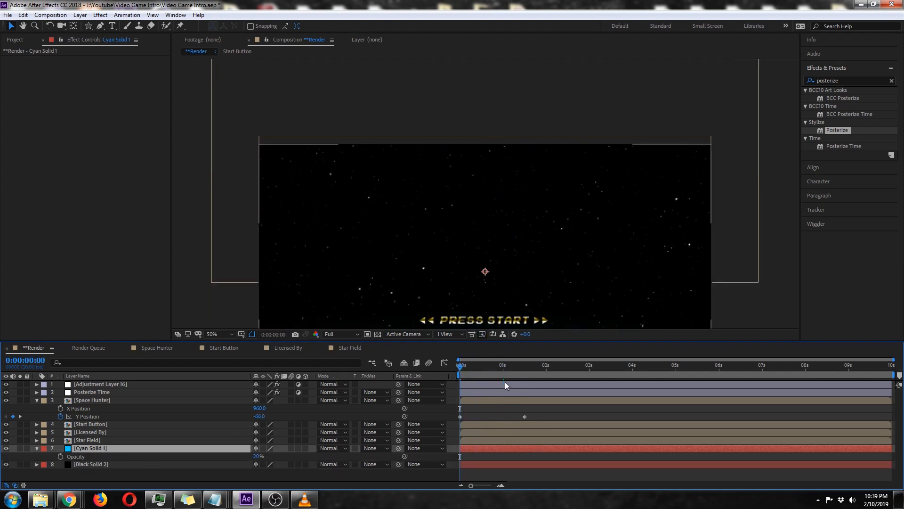
{"action": "left_click_drag", "start_coordinate": [259, 456], "coordinate": [83, 456]}
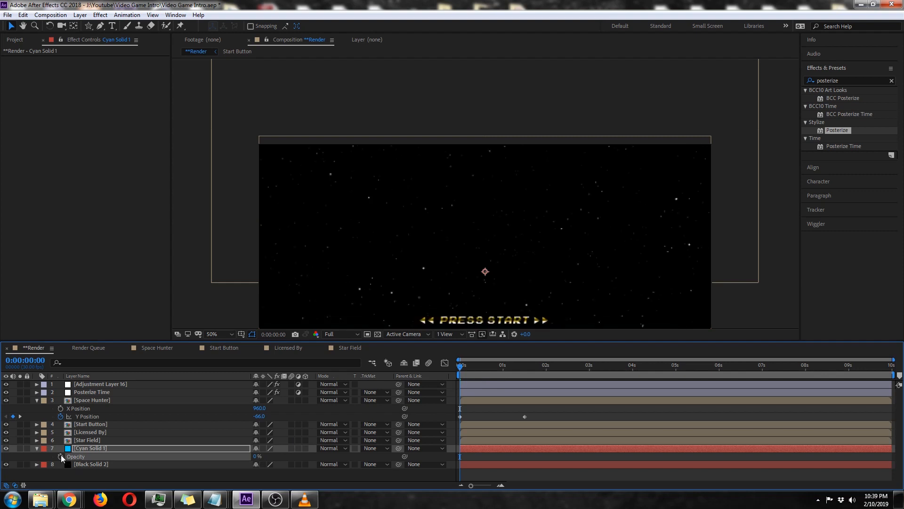
{"action": "left_click", "coordinate": [60, 456]}
{"action": "left_click", "coordinate": [502, 366]}
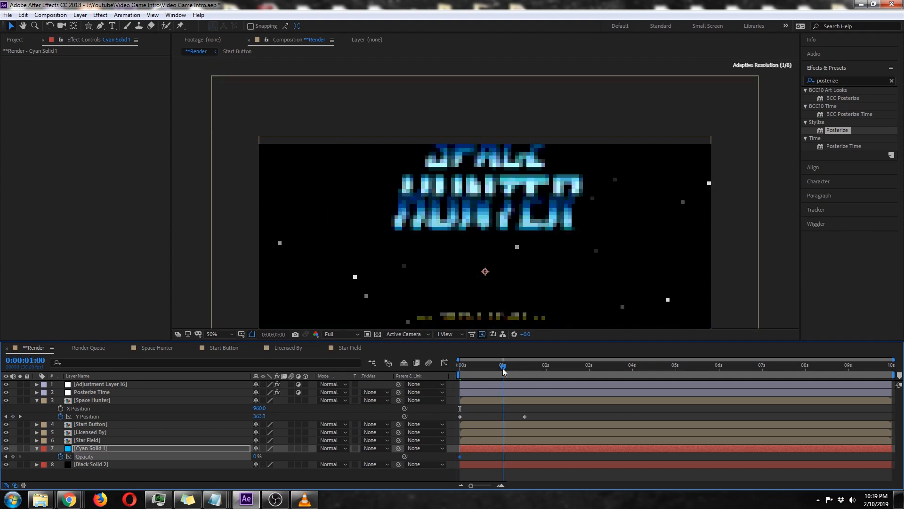
{"action": "left_click", "coordinate": [257, 456]}
{"action": "left_click", "coordinate": [268, 479]}
Show Black Solid 2's opacity keyframes and preview the background fade-in from the start with the whole frame in view.
{"action": "scroll", "coordinate": [588, 284], "scroll_direction": "down", "scroll_amount": 2}
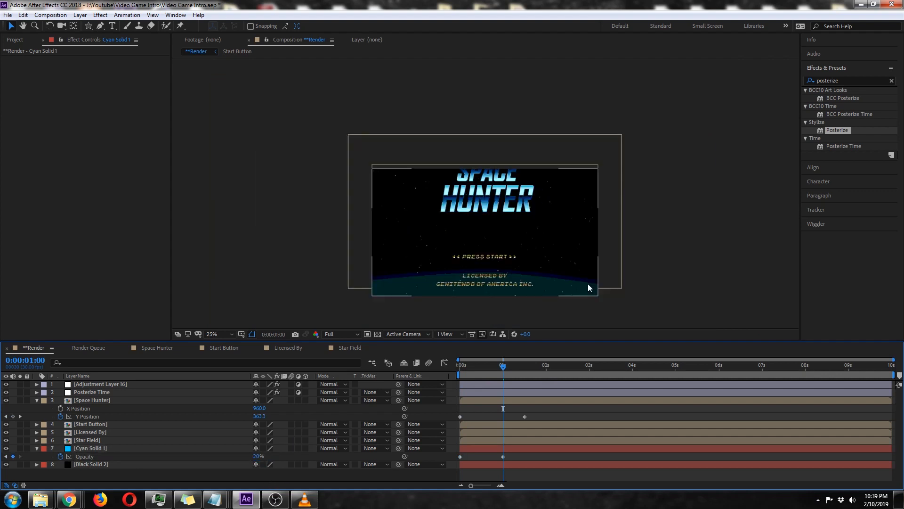
{"action": "key", "text": "space"}
{"action": "left_click_drag", "start_coordinate": [552, 290], "coordinate": [550, 266]}
{"action": "left_click", "coordinate": [126, 464]}
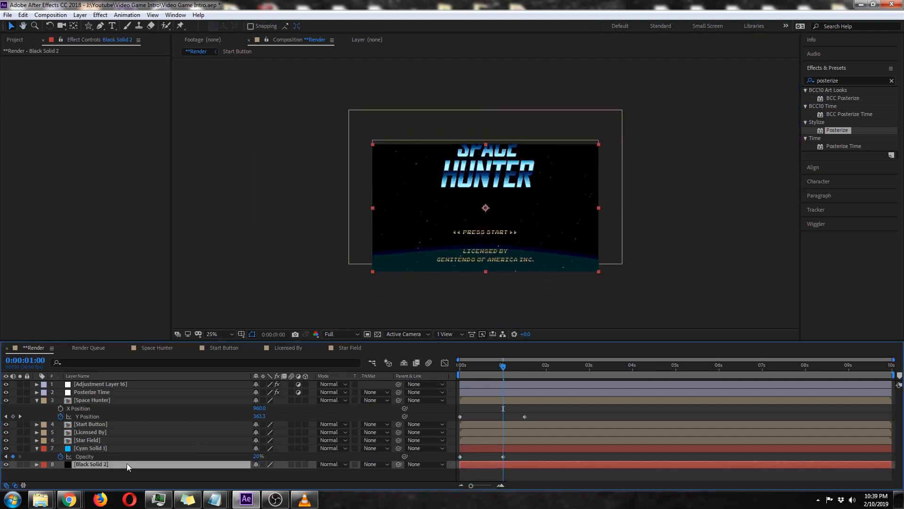
{"action": "key", "text": "t"}
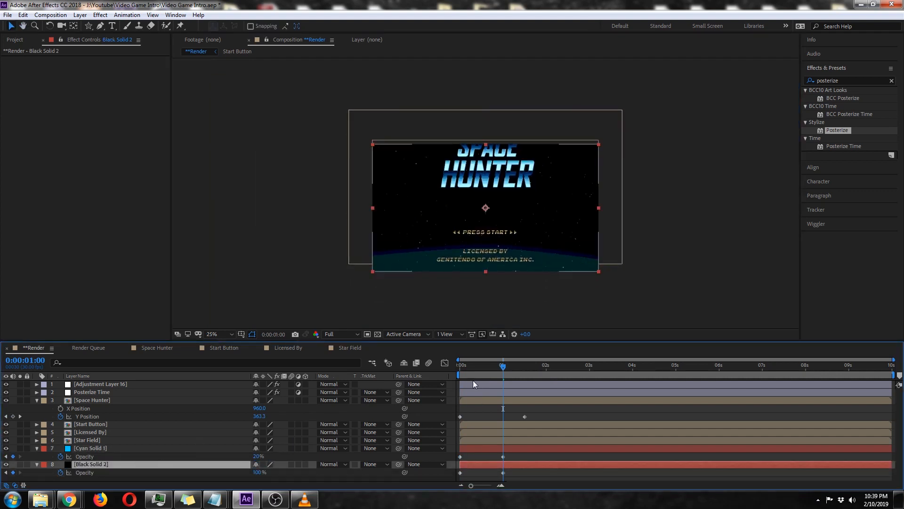
{"action": "left_click_drag", "start_coordinate": [465, 366], "coordinate": [453, 369]}
{"action": "key", "text": "space"}
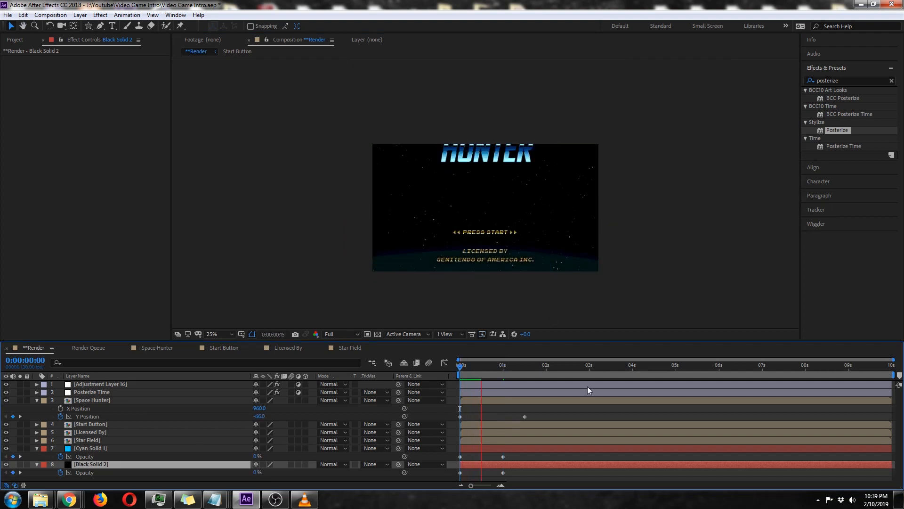
Trim the Start Button and Licensed By layers to begin at 3 seconds, check their appearance, and collapse Space Hunter.
{"action": "left_click", "coordinate": [590, 371]}
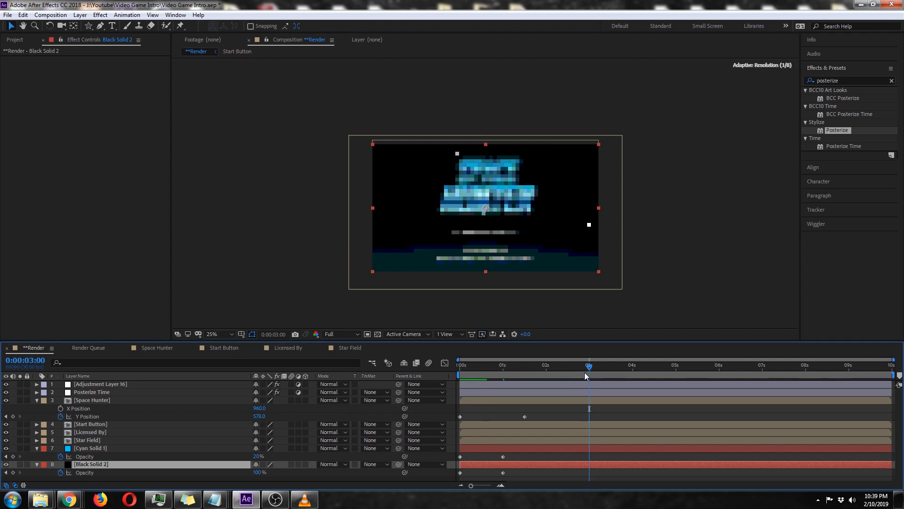
{"action": "left_click", "coordinate": [107, 425]}
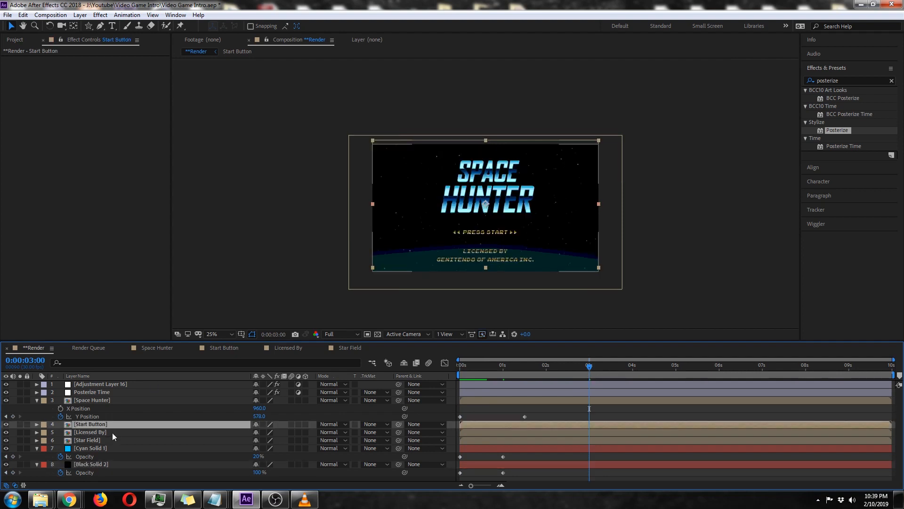
{"action": "left_click", "coordinate": [112, 433], "text": "shift"}
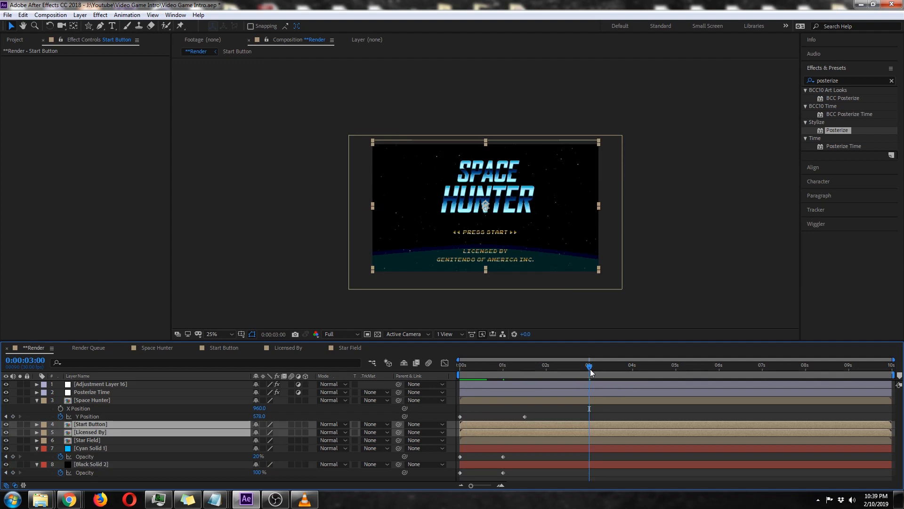
{"action": "key", "text": "alt+bracketleft"}
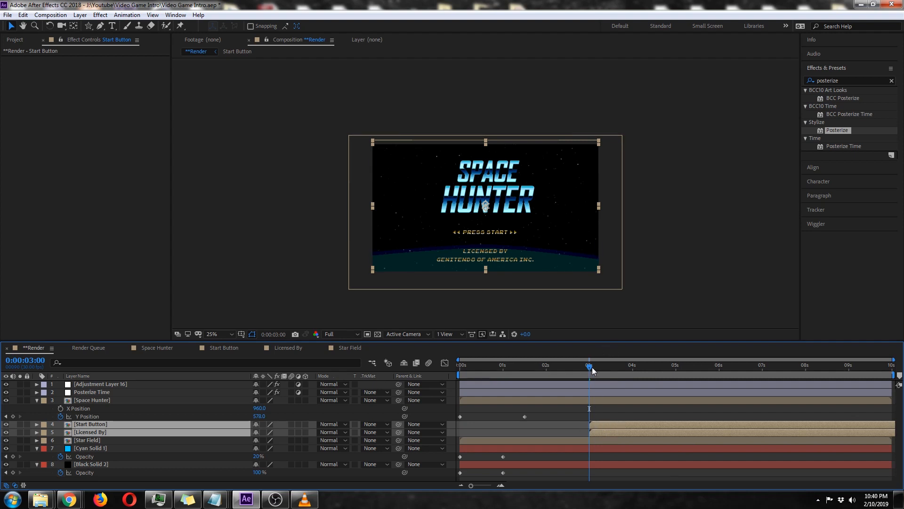
{"action": "left_click_drag", "start_coordinate": [564, 368], "coordinate": [601, 371]}
{"action": "key", "text": "period"}
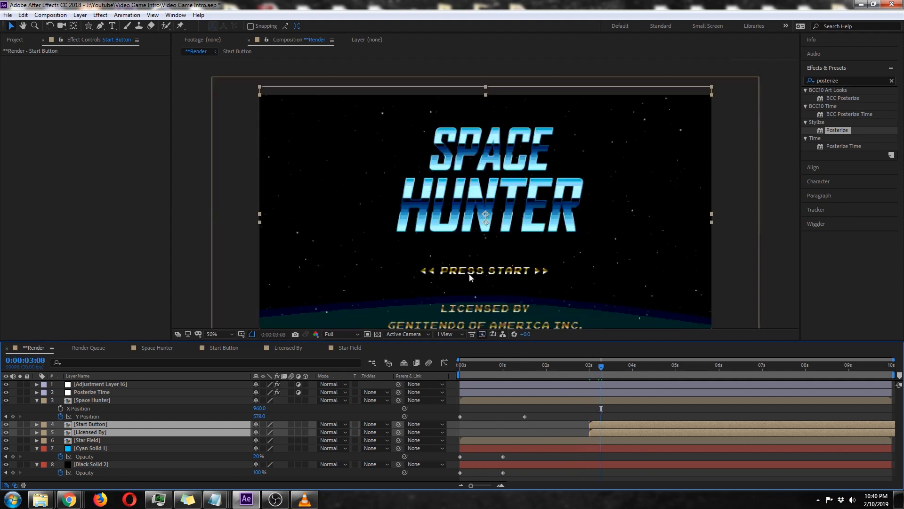
{"action": "left_click", "coordinate": [37, 400]}
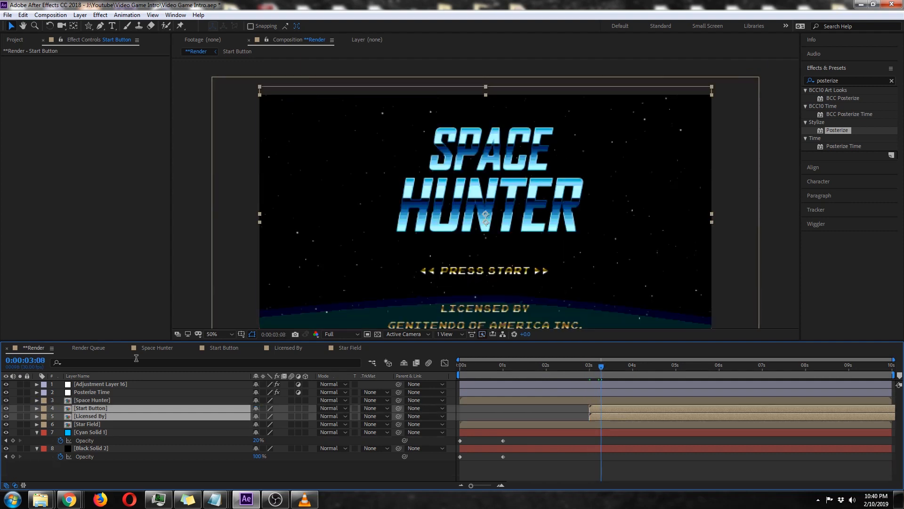
Open the Start Button composition and add an opacity keyframe to the PRESS START layer at the start.
{"action": "left_click", "coordinate": [234, 350]}
{"action": "left_click", "coordinate": [108, 443]}
{"action": "left_click", "coordinate": [105, 424]}
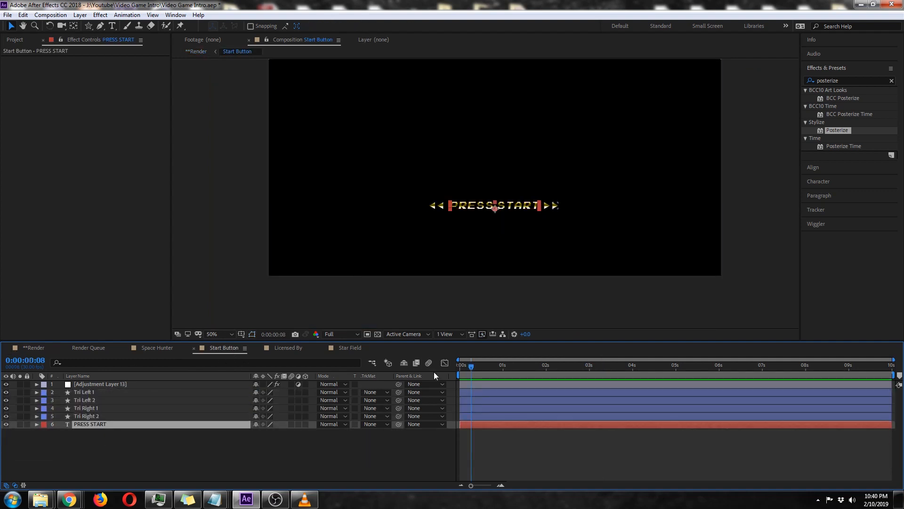
{"action": "key", "text": "Home"}
{"action": "key", "text": "t"}
{"action": "left_click", "coordinate": [60, 432]}
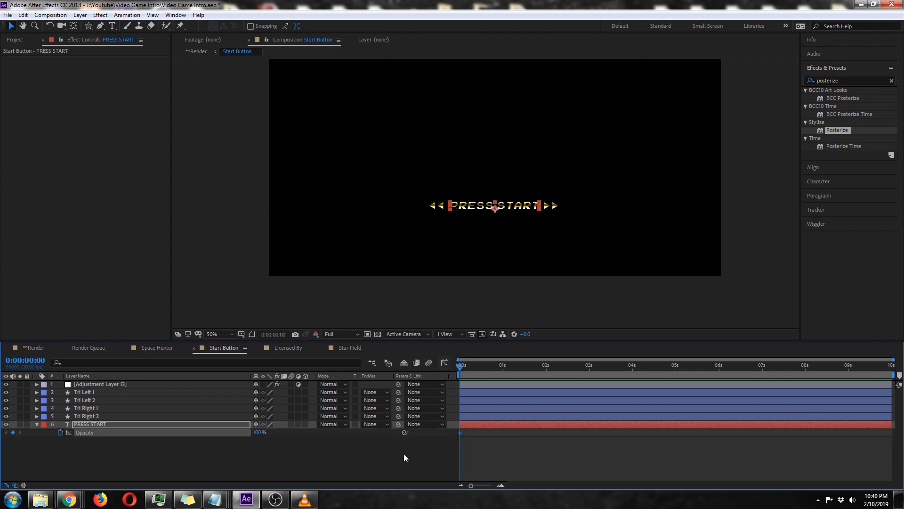
Set the temporal interpolation of PRESS START's first opacity keyframe to Hold.
{"action": "right_click", "coordinate": [460, 433]}
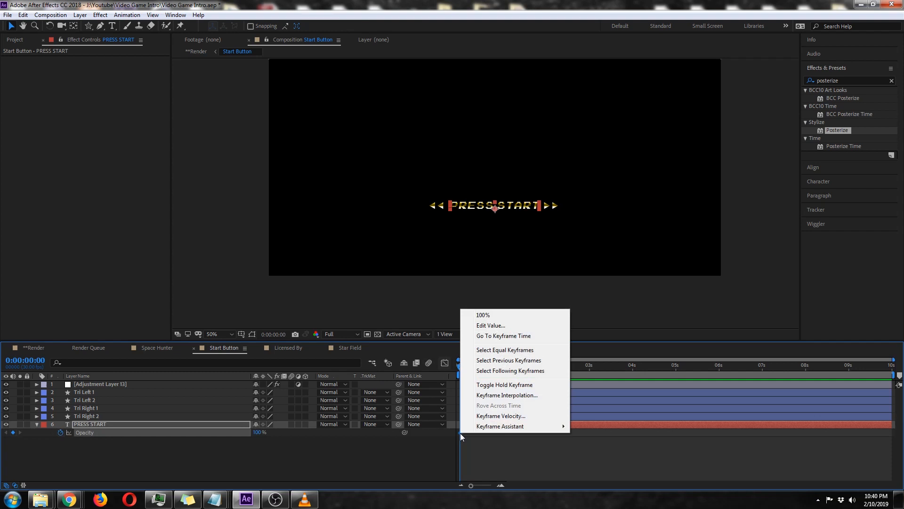
{"action": "left_click", "coordinate": [506, 396]}
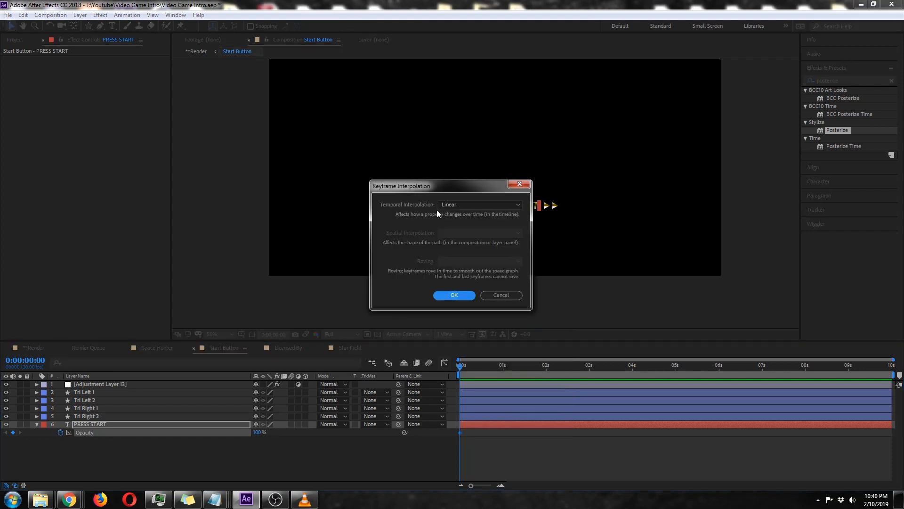
{"action": "left_click", "coordinate": [452, 204]}
{"action": "left_click", "coordinate": [470, 268]}
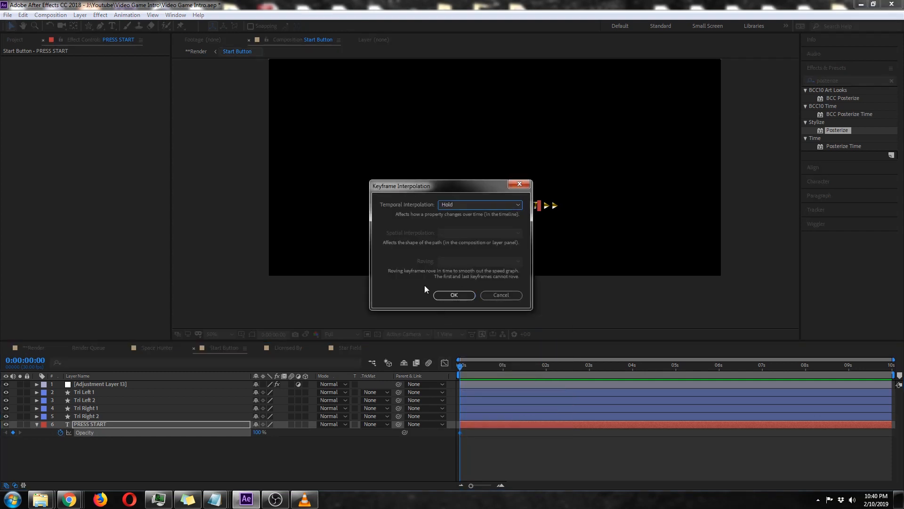
{"action": "left_click", "coordinate": [444, 296]}
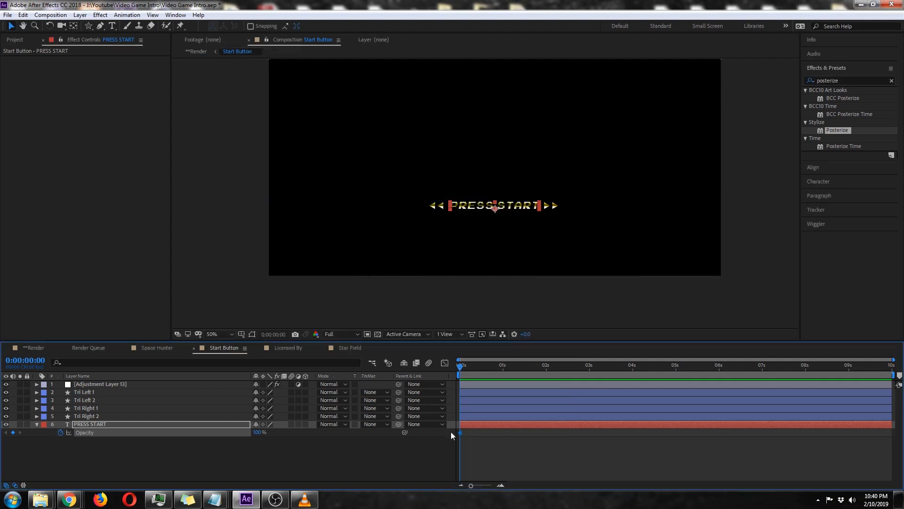
Keyframe PRESS START's opacity at 0% on frame 20.
{"action": "mouse_move", "coordinate": [458, 369]}
{"action": "left_mouse_down"}
{"action": "mouse_move", "coordinate": [479, 368]}
{"action": "mouse_move", "coordinate": [460, 367]}
{"action": "left_mouse_up"}
{"action": "left_click_drag", "start_coordinate": [460, 367], "coordinate": [488, 379]}
{"action": "key", "text": "Page_Down"}
{"action": "key", "text": "Page_Down"}
{"action": "left_click", "coordinate": [255, 433]}
{"action": "type", "text": "0"}
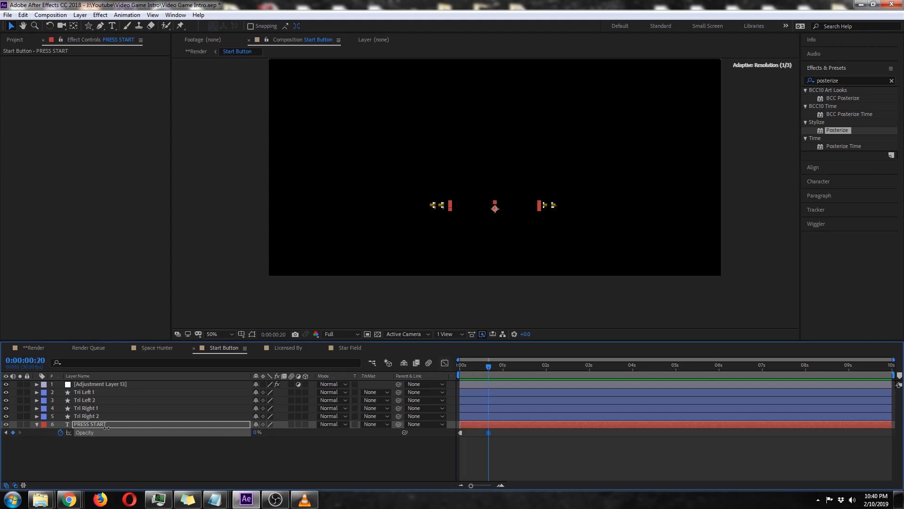
{"action": "key", "text": "Return"}
{"action": "left_click", "coordinate": [393, 461]}
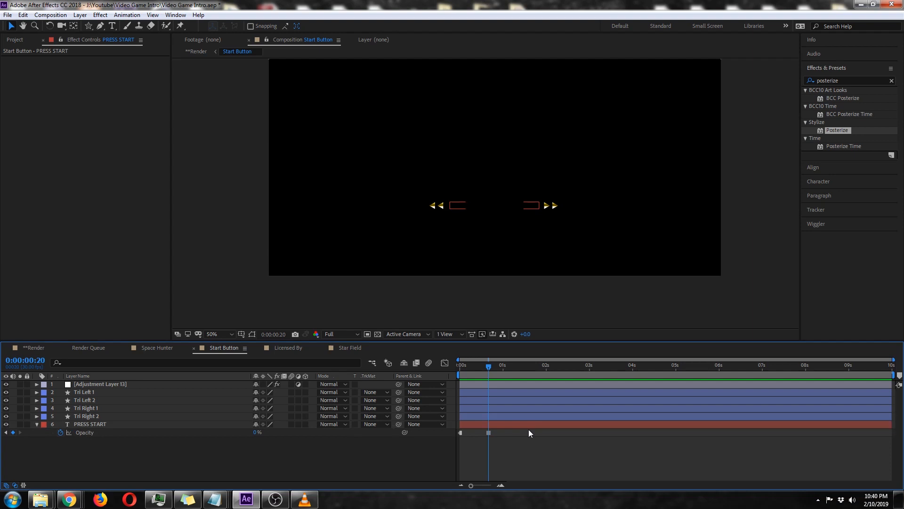
Try to paste a copy of PRESS START's first opacity keyframe at frame 21 and preview the blink.
{"action": "key", "text": "Page_Down"}
{"action": "left_click_drag", "start_coordinate": [475, 430], "coordinate": [446, 438]}
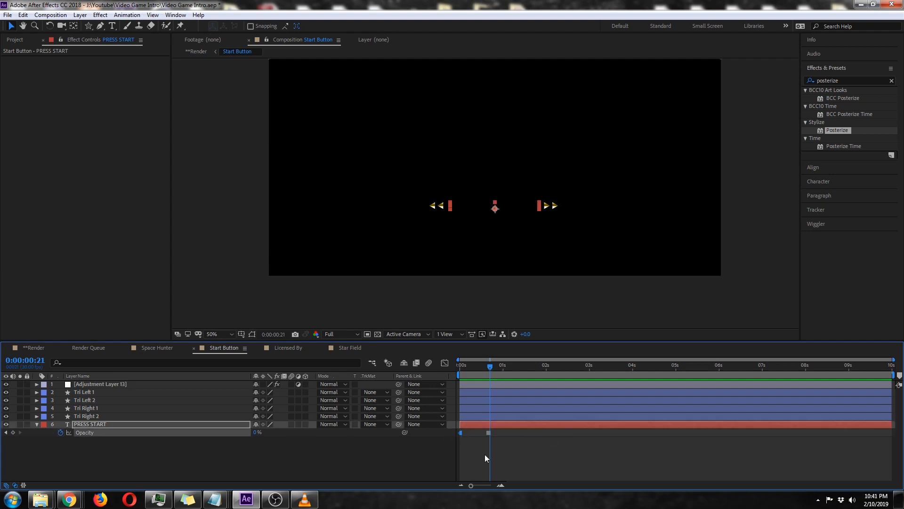
{"action": "key", "text": "ctrl+v"}
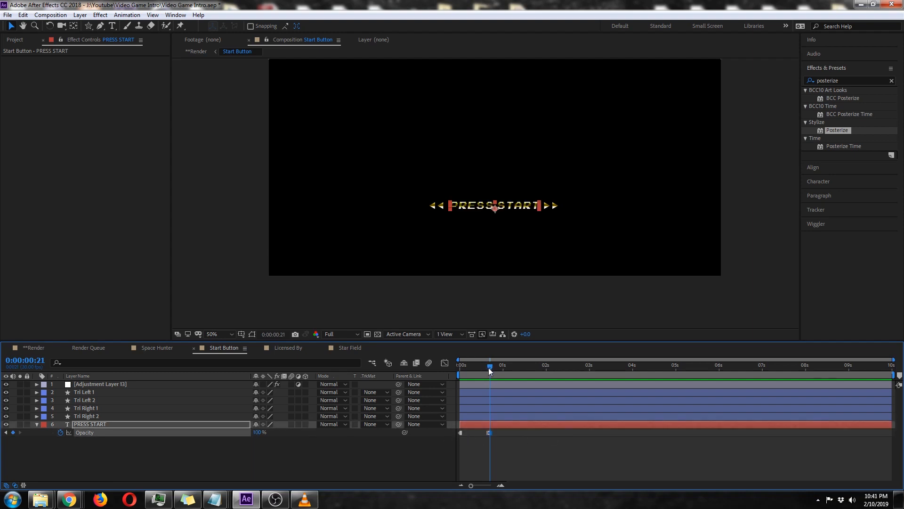
{"action": "left_click_drag", "start_coordinate": [489, 367], "coordinate": [448, 366]}
{"action": "left_click", "coordinate": [515, 452]}
{"action": "key", "text": "space"}
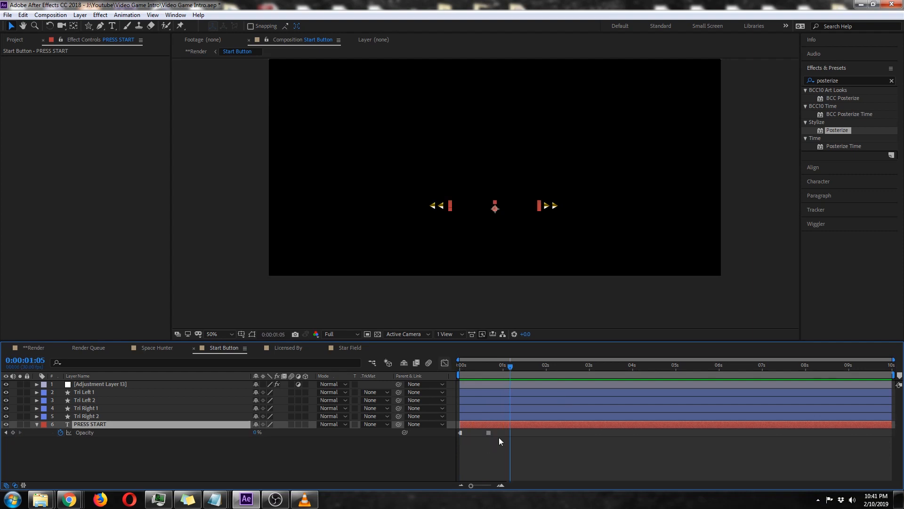
Copy both PRESS START opacity keyframes and paste the pair at 0:00:01:10.
{"action": "left_click_drag", "start_coordinate": [501, 429], "coordinate": [455, 432]}
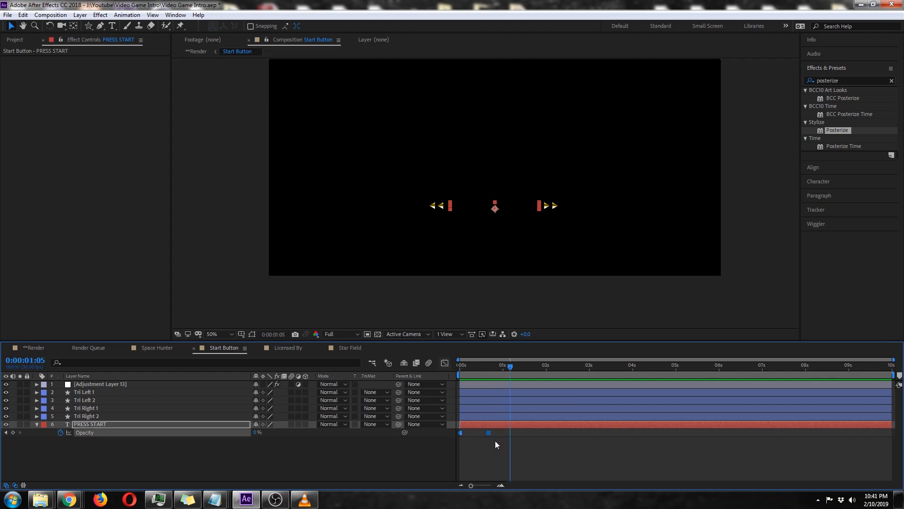
{"action": "left_click", "coordinate": [488, 366]}
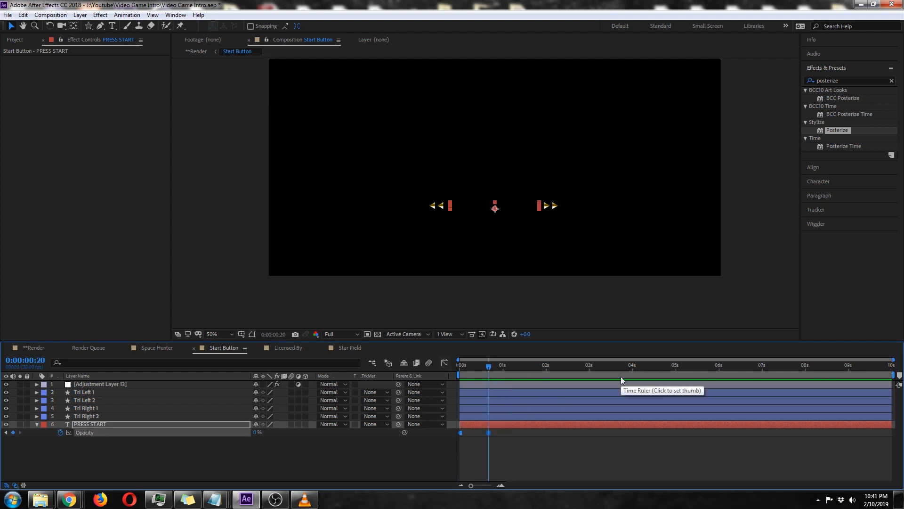
{"action": "key", "text": "shift+Page_Down"}
{"action": "key", "text": "shift+Page_Down"}
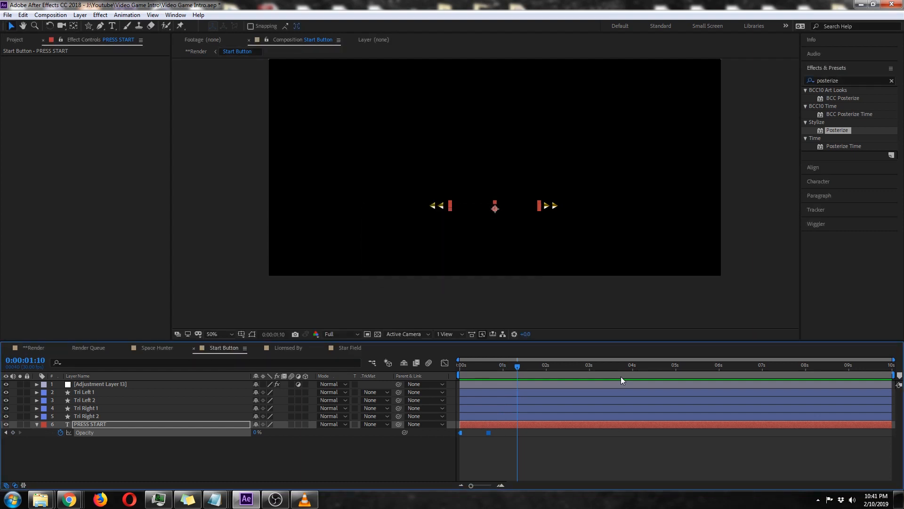
{"action": "key", "text": "ctrl+v"}
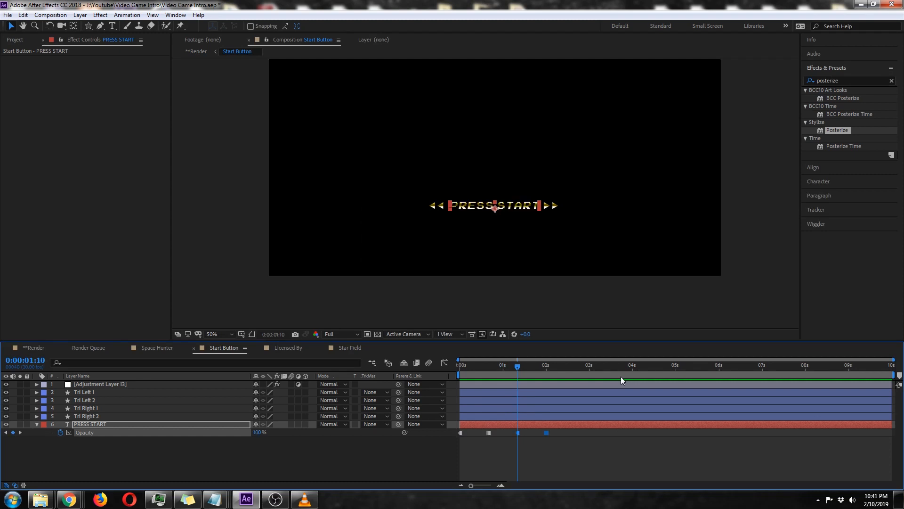
Paste the opacity keyframe pair every 40 frames from 0:00:02:20 through 0:00:06:20, and preview the blink from the start.
{"action": "key", "text": "shift+Page_Down"}
{"action": "key", "text": "shift+Page_Down"}
{"action": "key", "text": "shift+Page_Down"}
{"action": "key", "text": "shift+Page_Down"}
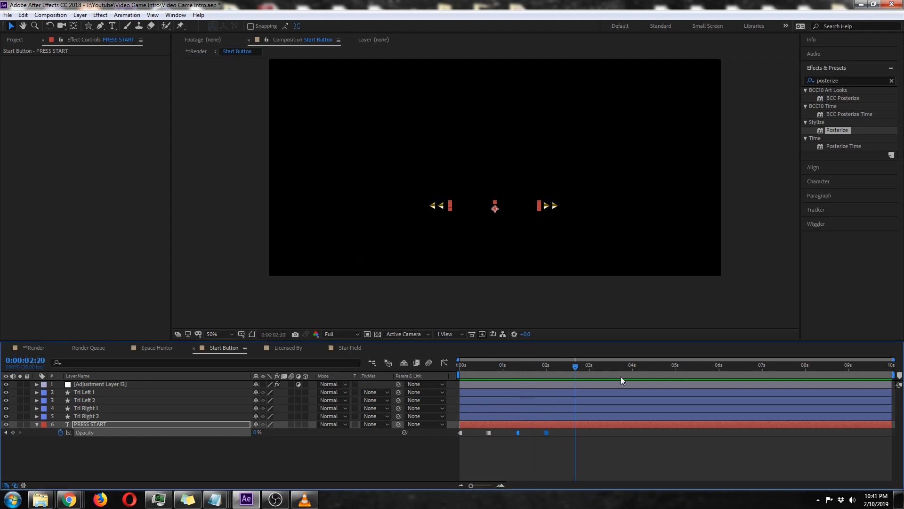
{"action": "key", "text": "ctrl+v"}
{"action": "key", "text": "shift+Page_Down"}
{"action": "key", "text": "shift+Page_Down"}
{"action": "key", "text": "shift+Page_Down"}
{"action": "key", "text": "shift+Page_Down"}
{"action": "key", "text": "ctrl+v"}
{"action": "key", "text": "shift+Page_Down"}
{"action": "key", "text": "shift+Page_Down"}
{"action": "key", "text": "shift+Page_Down"}
{"action": "key", "text": "shift+Page_Down"}
{"action": "key", "text": "ctrl+v"}
{"action": "key", "text": "shift+Page_Down"}
{"action": "key", "text": "shift+Page_Down"}
{"action": "key", "text": "shift+Page_Down"}
{"action": "key", "text": "shift+Page_Down"}
{"action": "key", "text": "ctrl+v"}
{"action": "left_click_drag", "start_coordinate": [515, 364], "coordinate": [445, 365]}
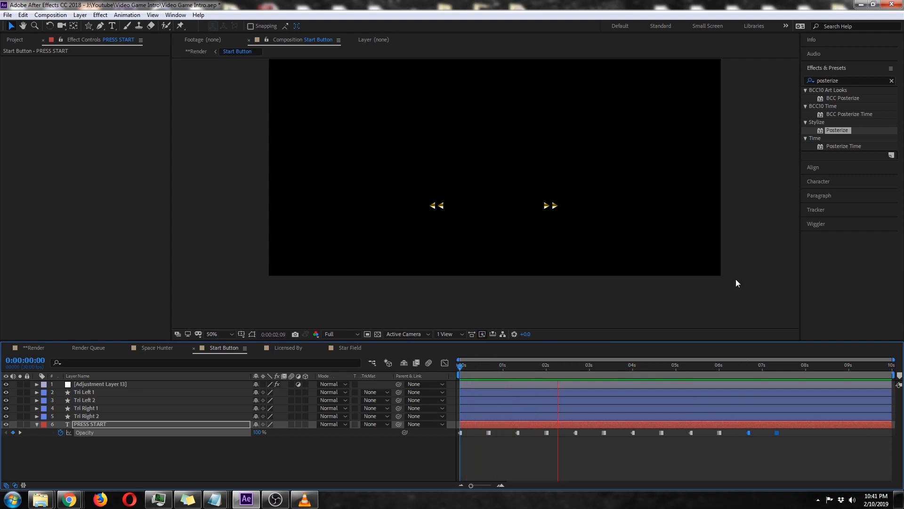
Continue the blink to the end of PRESS START by pasting the opacity keyframe pair at 0:00:08:00 and 0:00:09:10.
{"action": "left_click", "coordinate": [777, 366]}
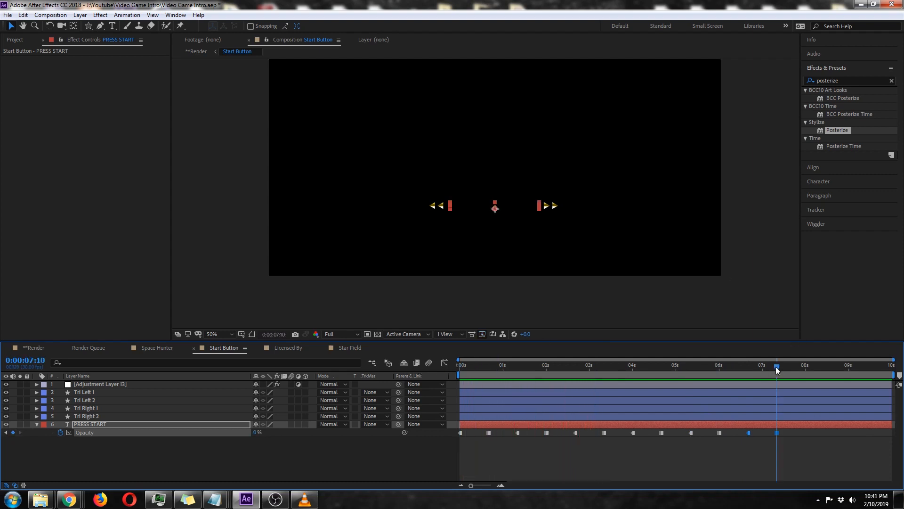
{"action": "key", "text": "shift+Page_Down"}
{"action": "key", "text": "shift+Page_Down"}
{"action": "key", "text": "ctrl+v"}
{"action": "key", "text": "shift+Page_Down"}
{"action": "key", "text": "shift+Page_Down"}
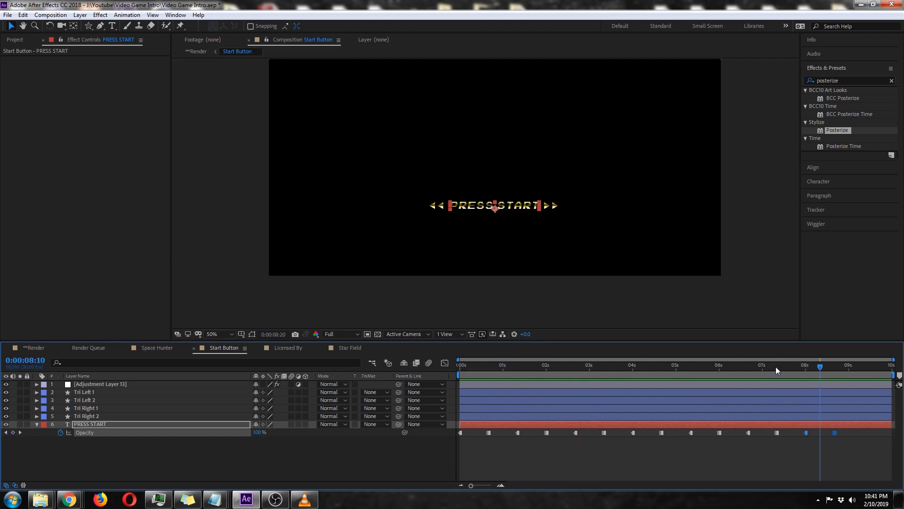
{"action": "key", "text": "shift+Page_Down"}
{"action": "key", "text": "shift+Page_Down"}
{"action": "key", "text": "shift+Page_Down"}
{"action": "key", "text": "ctrl+v"}
Preview the complete PRESS START blink from the start of the timeline.
{"action": "left_click_drag", "start_coordinate": [490, 366], "coordinate": [440, 368]}
{"action": "key", "text": "space"}
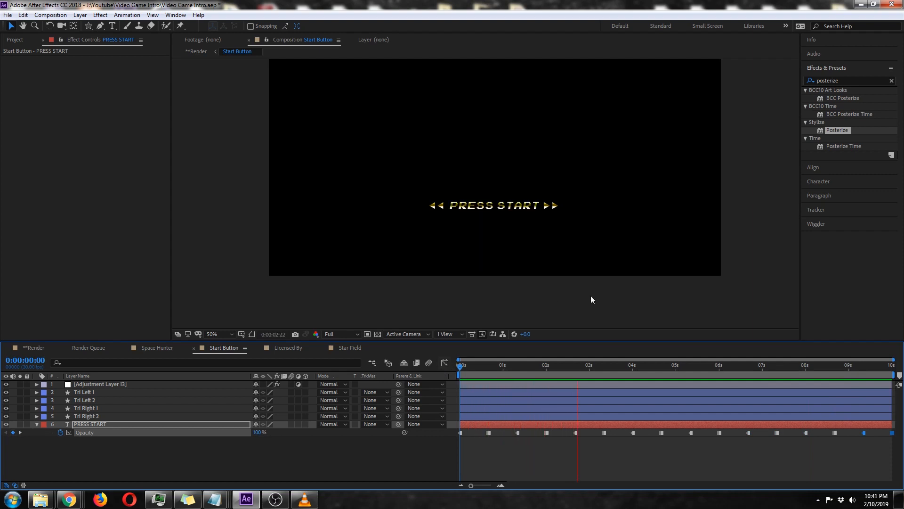
{"action": "key", "text": "space"}
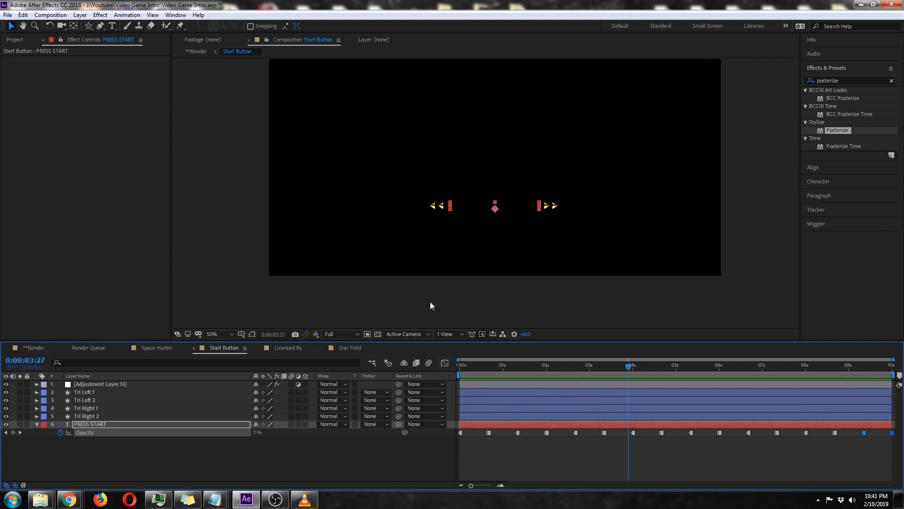
Return to the start of the **Render composition and rename Adjustment Layer 16 as "Mosaic and Poserize".
{"action": "left_click", "coordinate": [150, 347]}
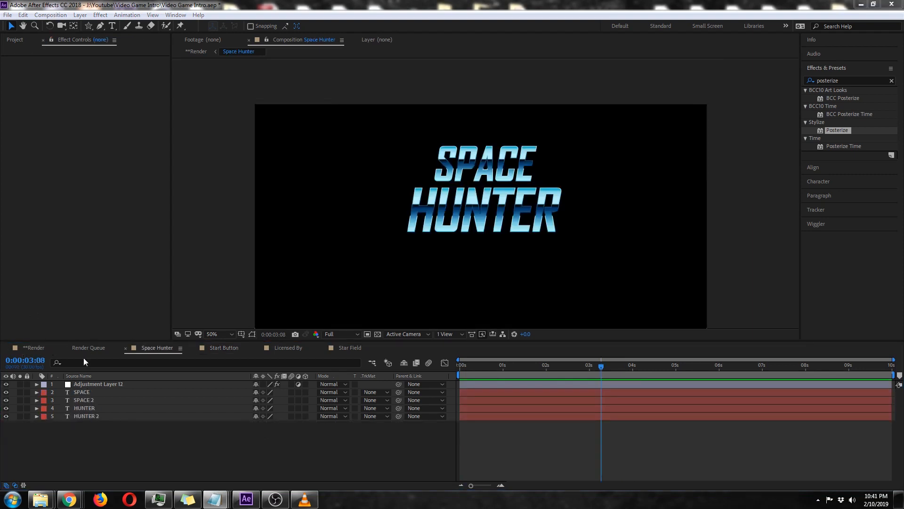
{"action": "left_click", "coordinate": [41, 349]}
{"action": "left_click_drag", "start_coordinate": [485, 366], "coordinate": [456, 368]}
{"action": "left_click", "coordinate": [108, 384]}
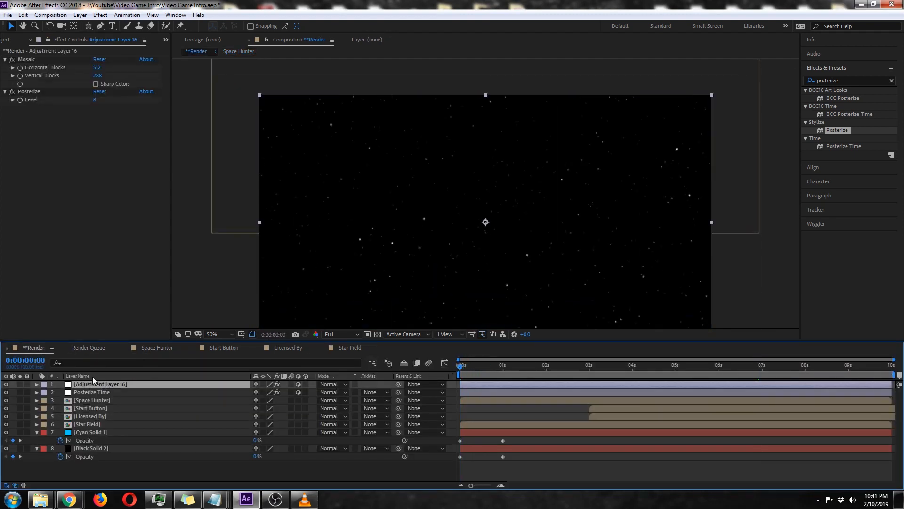
{"action": "left_click", "coordinate": [92, 377]}
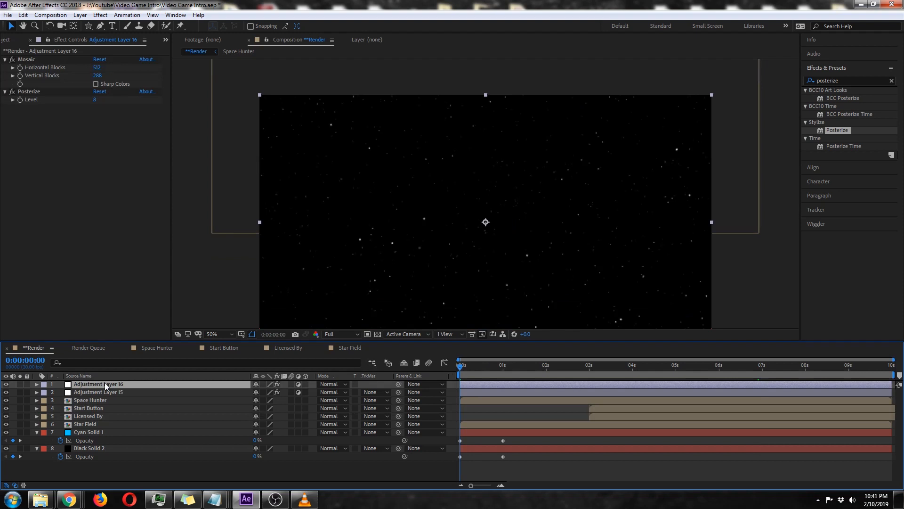
{"action": "key", "text": "Return"}
{"action": "type", "text": "Mosaic"}
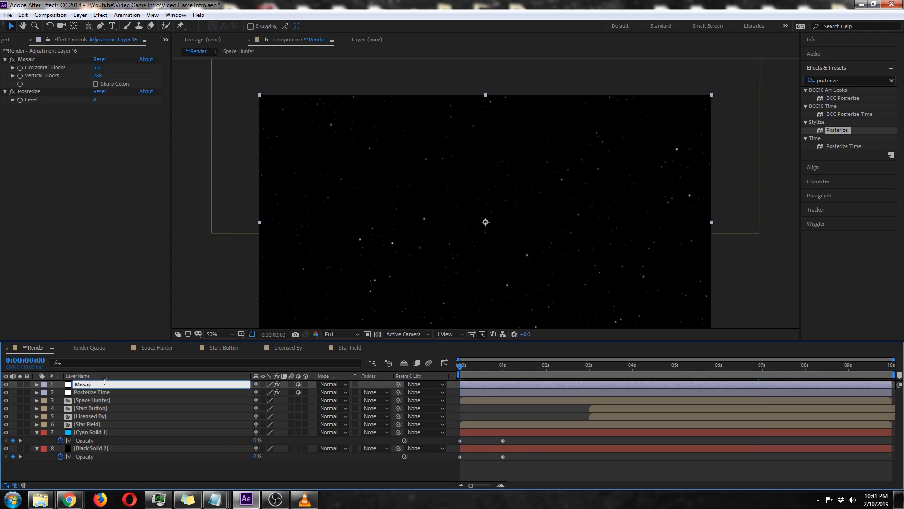
{"action": "type", "text": " and Poserize"}
{"action": "key", "text": "Return"}
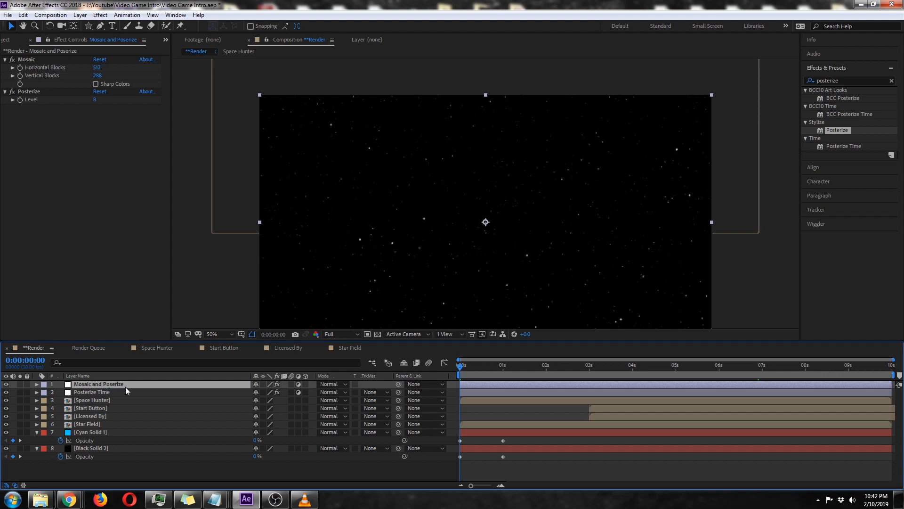
Add a new adjustment layer above Mosaic and Poserize in the **Render composition and apply the Stylize Glow effect to it.
{"action": "left_click", "coordinate": [37, 432]}
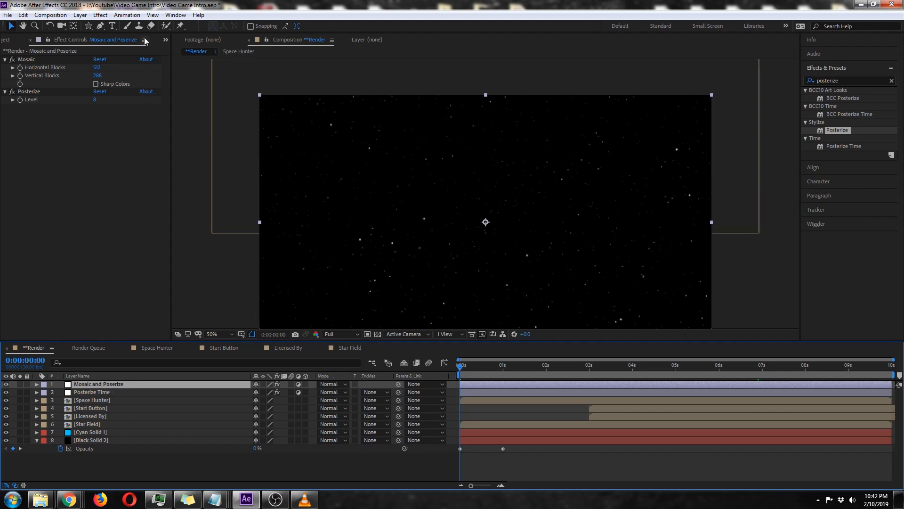
{"action": "left_click", "coordinate": [81, 15]}
{"action": "mouse_move", "coordinate": [87, 26]}
{"action": "left_click", "coordinate": [202, 90]}
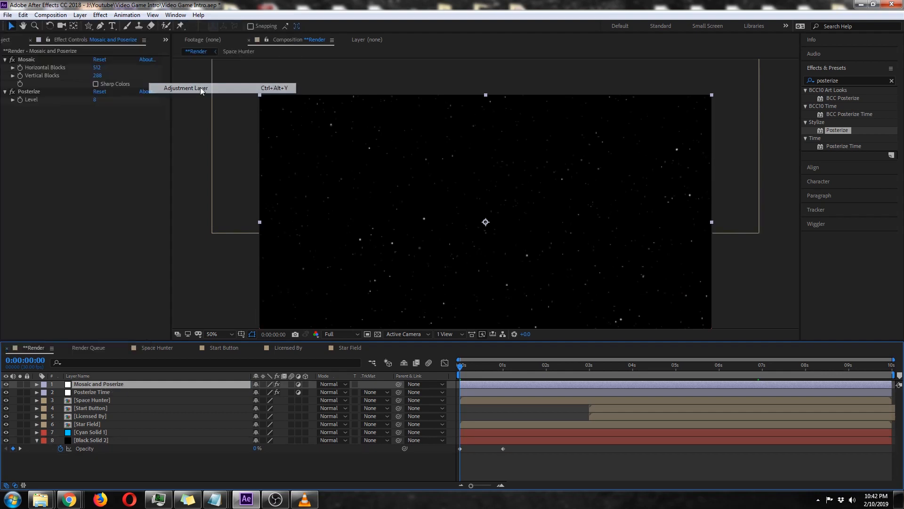
{"action": "left_click", "coordinate": [843, 79]}
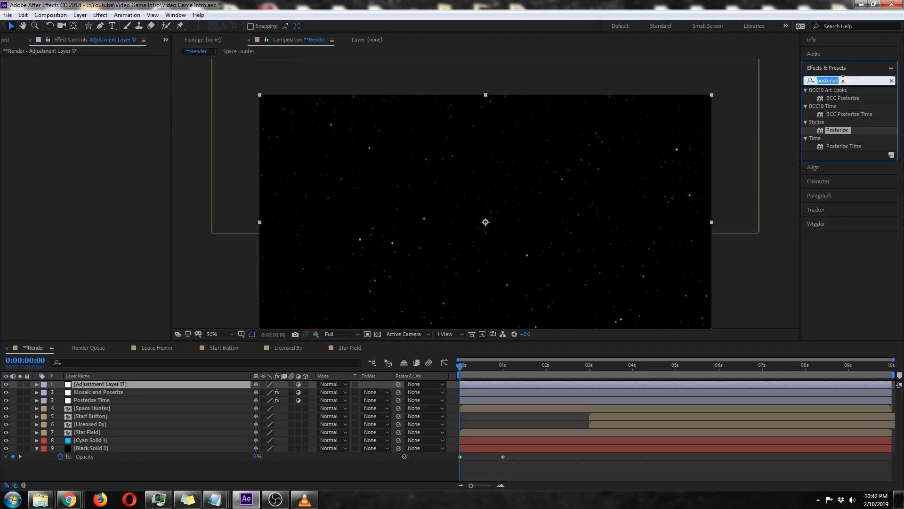
{"action": "type", "text": "glow"}
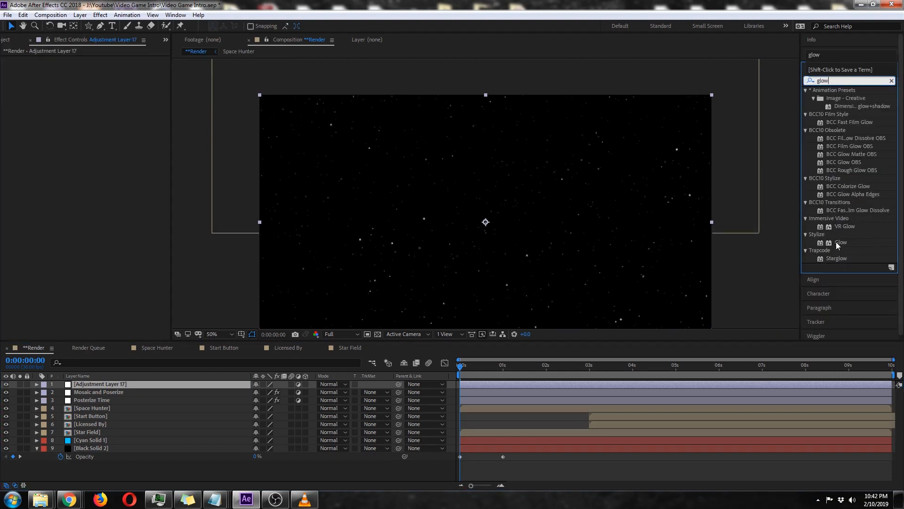
{"action": "left_click_drag", "start_coordinate": [838, 245], "coordinate": [399, 222]}
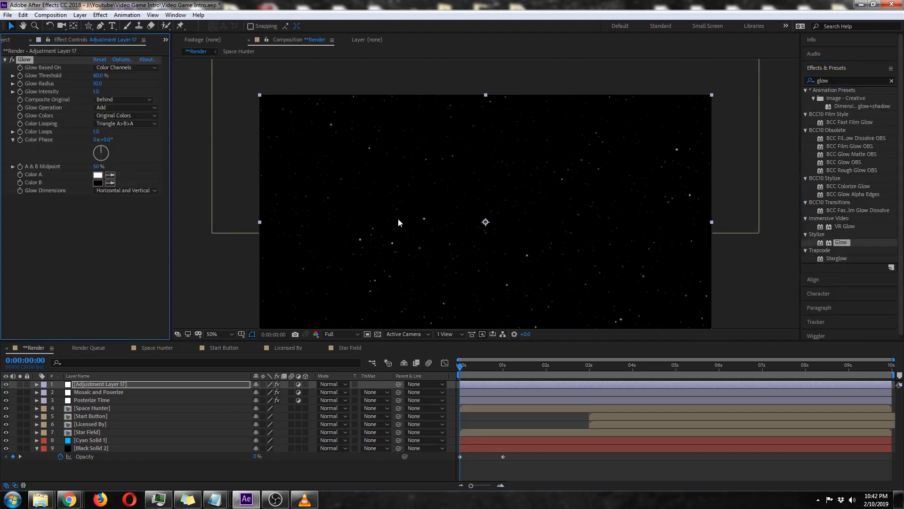
Set the Glow Threshold to 90% and compare the title screen at 0:00:03:15 with the glow off and on.
{"action": "left_click", "coordinate": [100, 77]}
{"action": "type", "text": "90"}
{"action": "left_click", "coordinate": [115, 274]}
{"action": "left_click_drag", "start_coordinate": [561, 363], "coordinate": [611, 364]}
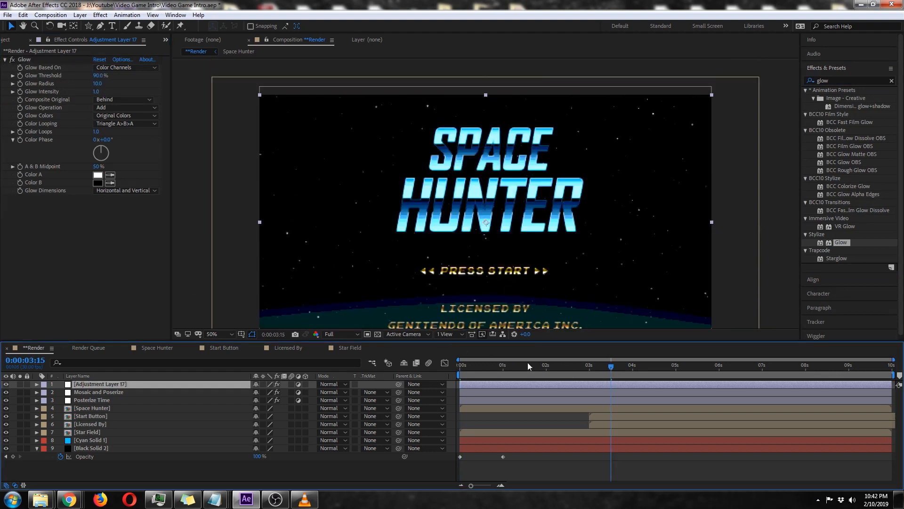
{"action": "left_click", "coordinate": [12, 60]}
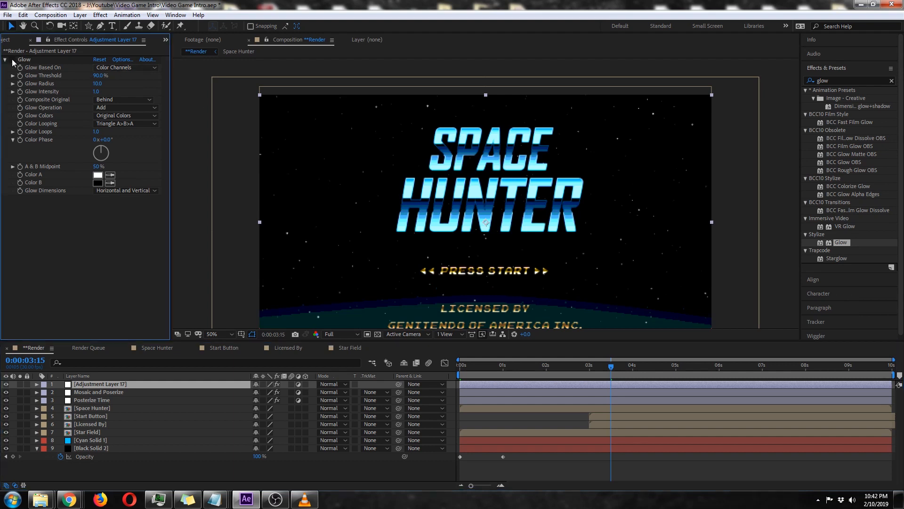
{"action": "left_click", "coordinate": [12, 60]}
{"action": "key", "text": "space"}
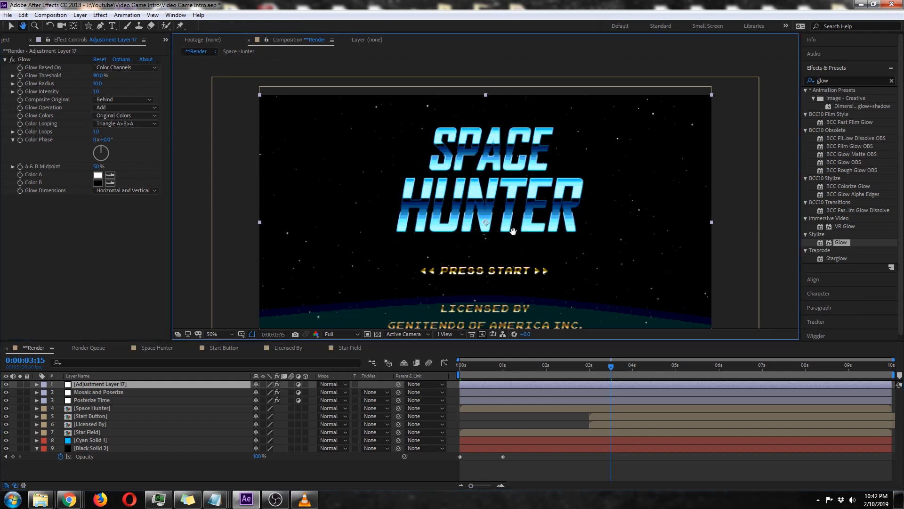
{"action": "left_click_drag", "start_coordinate": [511, 257], "coordinate": [505, 239]}
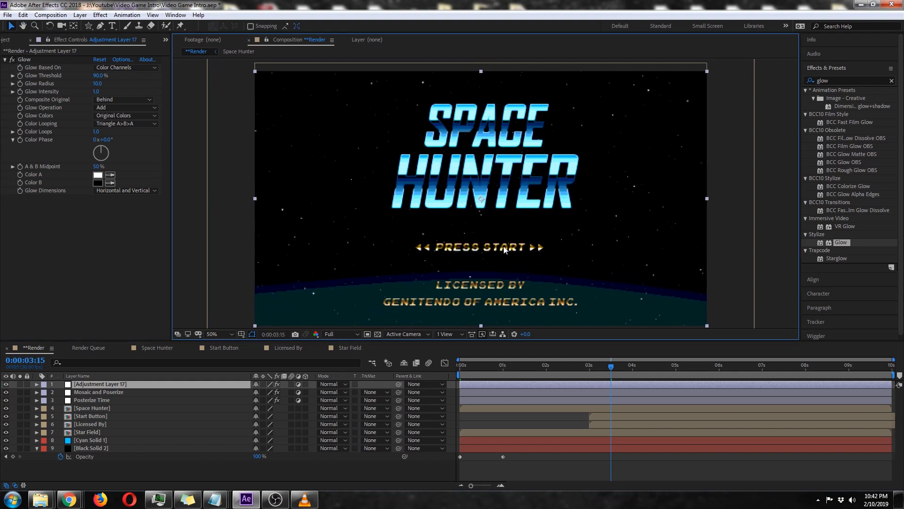
Stretch both curve handles of the top mask point on Cyan Solid 1 outward to flatten the planet's horizon, and hide the outlines.
{"action": "left_click", "coordinate": [111, 441]}
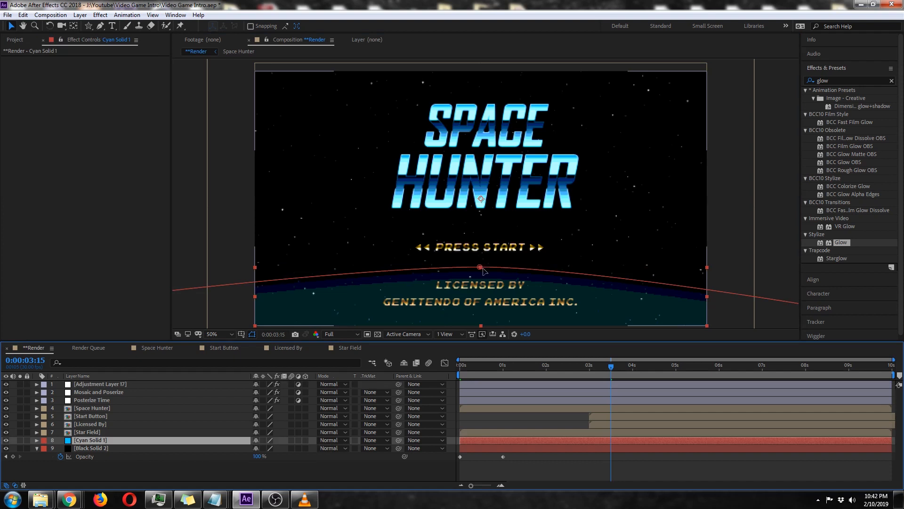
{"action": "left_click", "coordinate": [480, 268]}
{"action": "left_click_drag", "start_coordinate": [511, 307], "coordinate": [517, 253]}
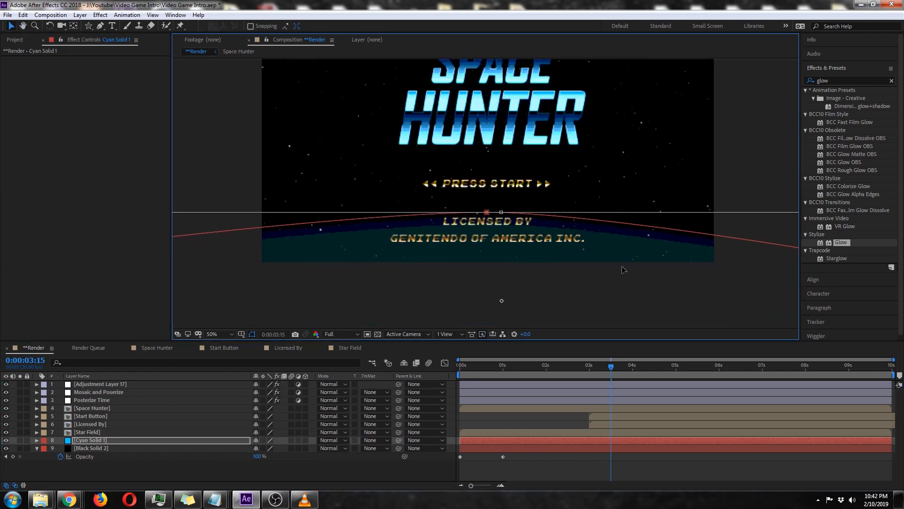
{"action": "key", "text": "Return"}
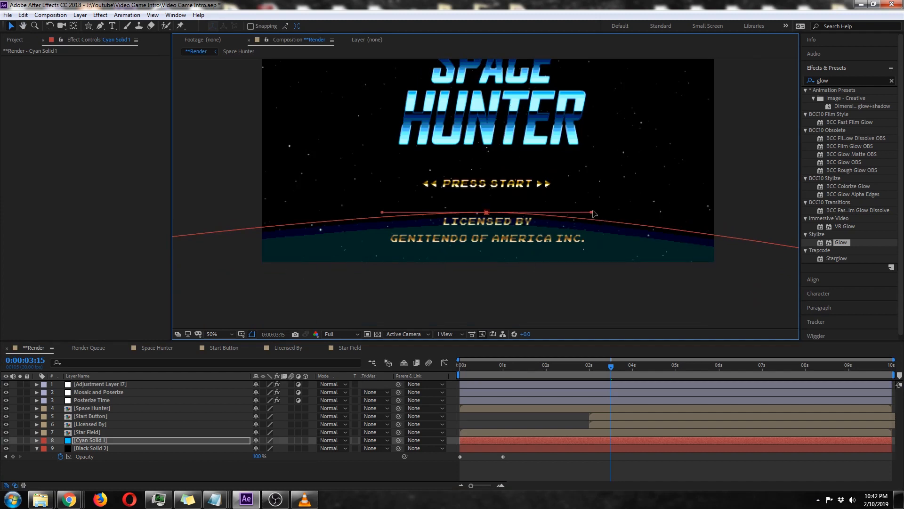
{"action": "left_click_drag", "start_coordinate": [592, 213], "coordinate": [641, 212]}
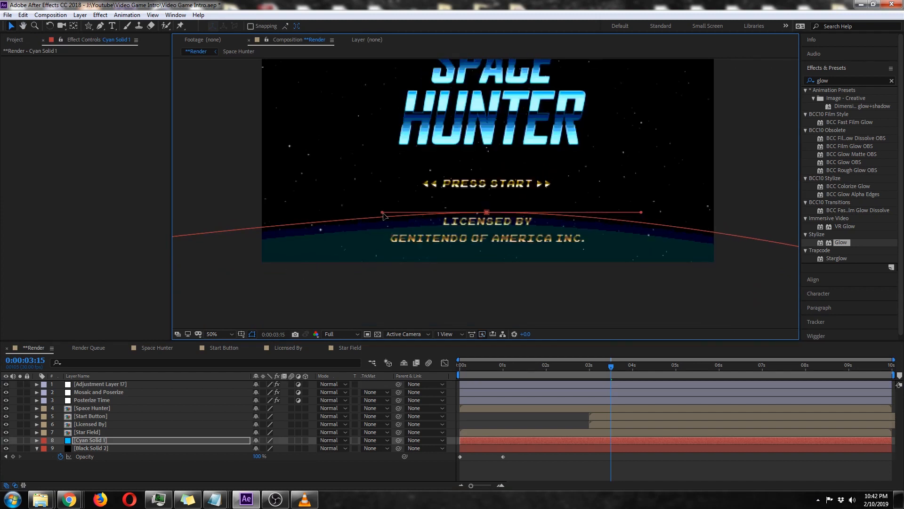
{"action": "left_click_drag", "start_coordinate": [383, 212], "coordinate": [330, 212]}
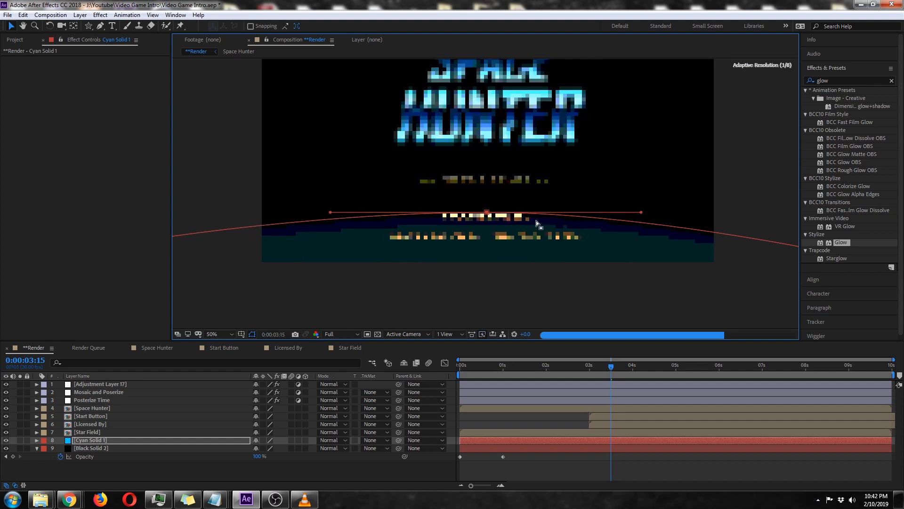
{"action": "left_click", "coordinate": [252, 334]}
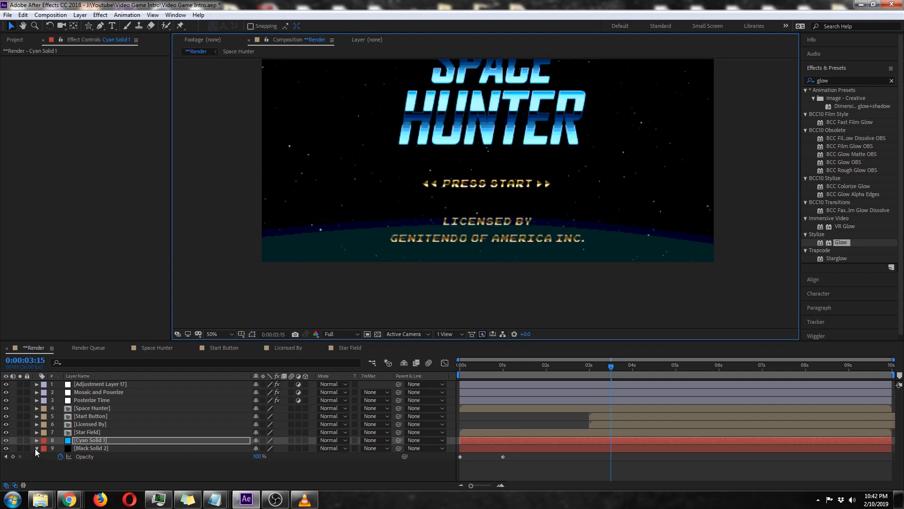
Extend the right curve handle of the Cyan Solid 1 mask's top point further outward, checking the horizon without layer outlines.
{"action": "left_click", "coordinate": [36, 448]}
{"action": "scroll", "coordinate": [563, 201], "scroll_direction": "up", "scroll_amount": 2}
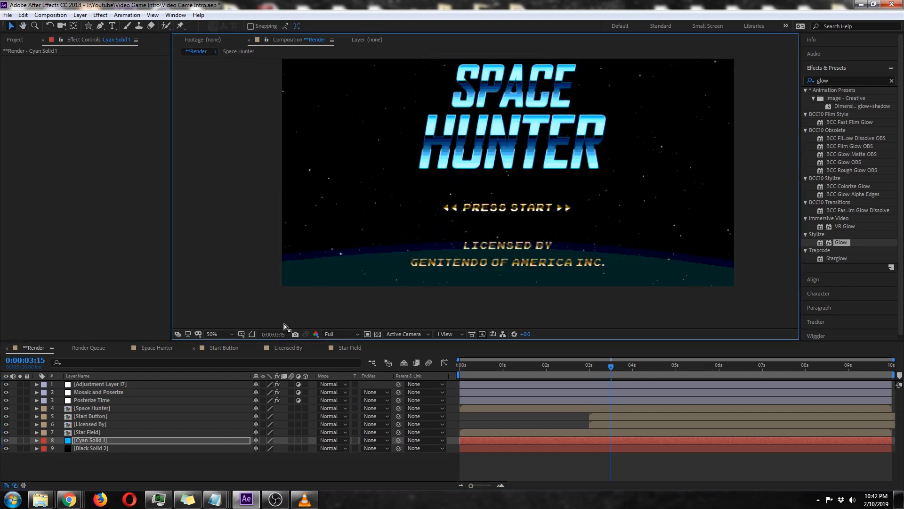
{"action": "left_click", "coordinate": [252, 334]}
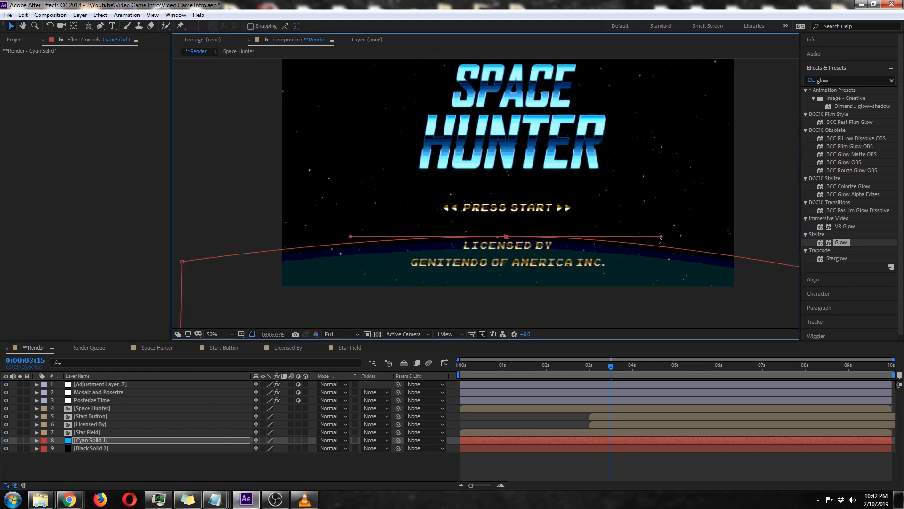
{"action": "left_click_drag", "start_coordinate": [659, 240], "coordinate": [710, 239]}
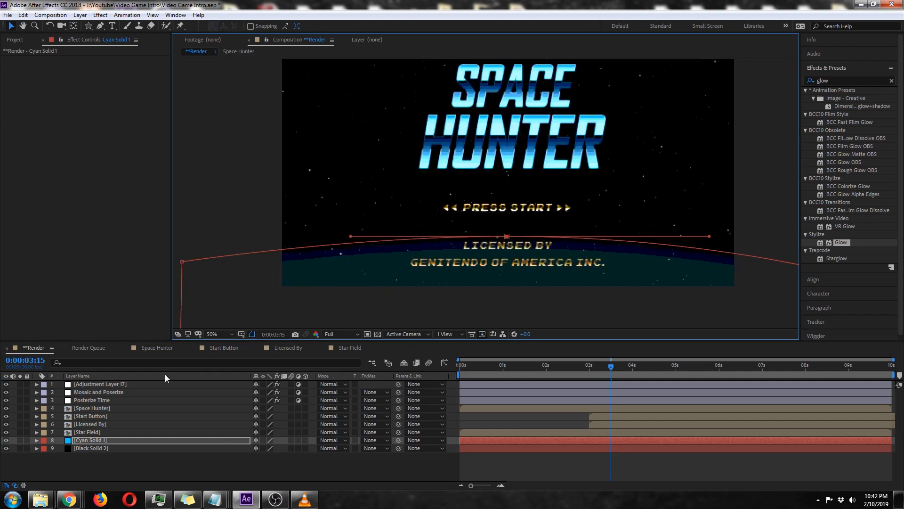
{"action": "left_click", "coordinate": [253, 335]}
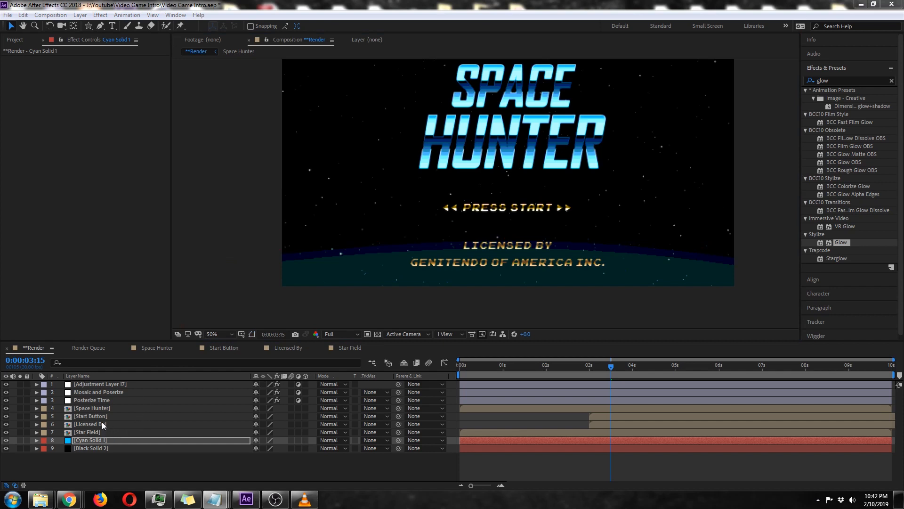
Duplicate the Space Hunter layer in the **Render composition.
{"action": "left_click", "coordinate": [108, 409]}
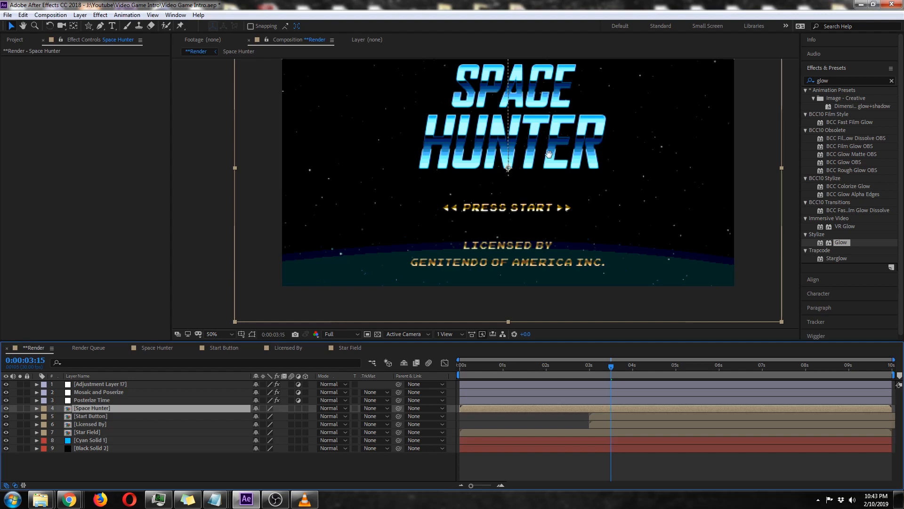
{"action": "scroll", "coordinate": [522, 205], "scroll_direction": "up", "scroll_amount": 2}
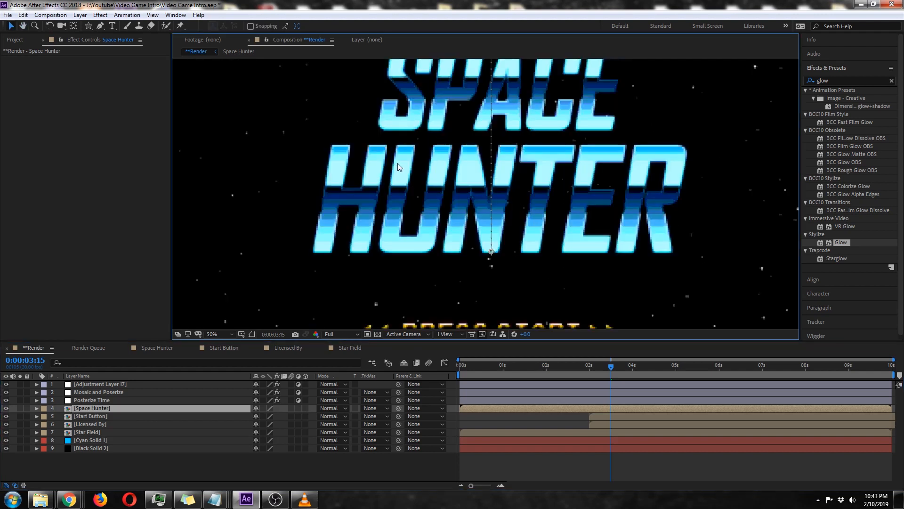
{"action": "scroll", "coordinate": [397, 163], "scroll_direction": "down", "scroll_amount": 2}
{"action": "key", "text": "ctrl+d"}
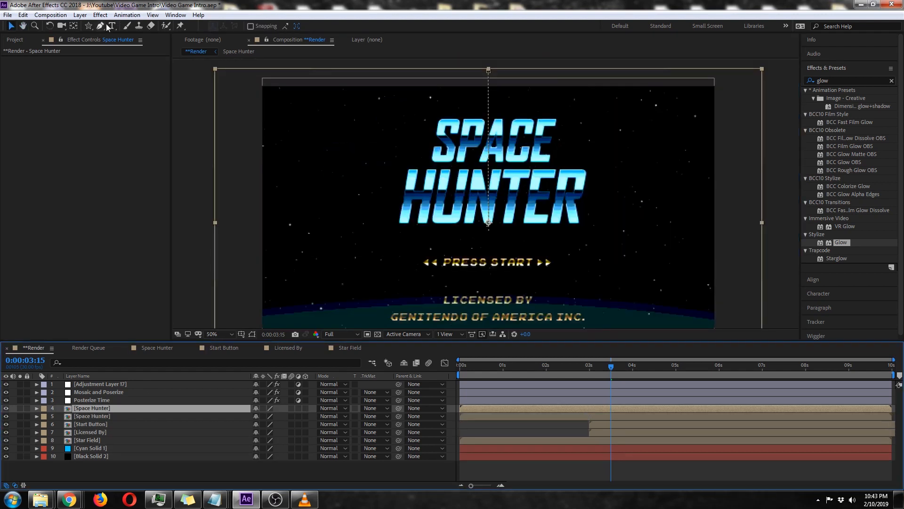
Mask the upper Space Hunter copy with a tall, narrow rectangle, rotate it about 45 degrees clockwise and place it left of the title.
{"action": "left_click_drag", "start_coordinate": [91, 24], "coordinate": [116, 26]}
{"action": "left_click_drag", "start_coordinate": [302, 82], "coordinate": [317, 281]}
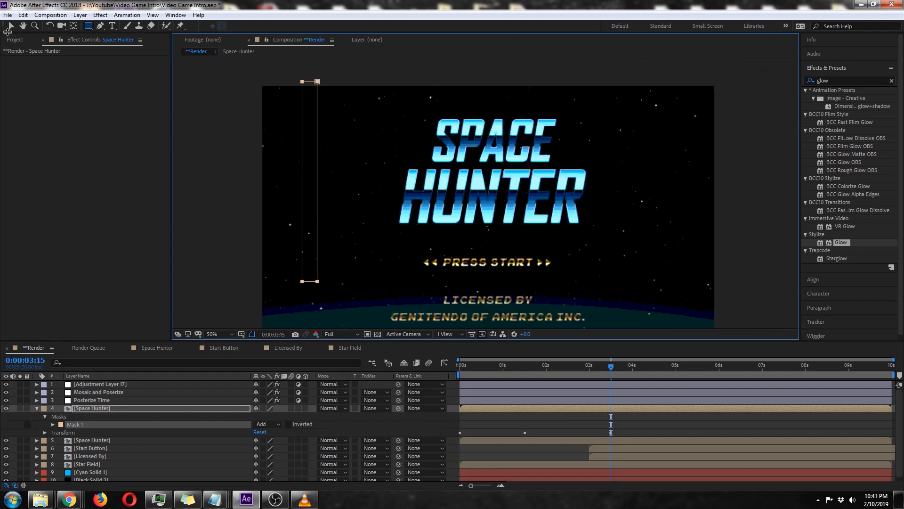
{"action": "left_click", "coordinate": [10, 26]}
{"action": "double_click", "coordinate": [317, 81]}
{"action": "left_click_drag", "start_coordinate": [336, 69], "coordinate": [406, 121]}
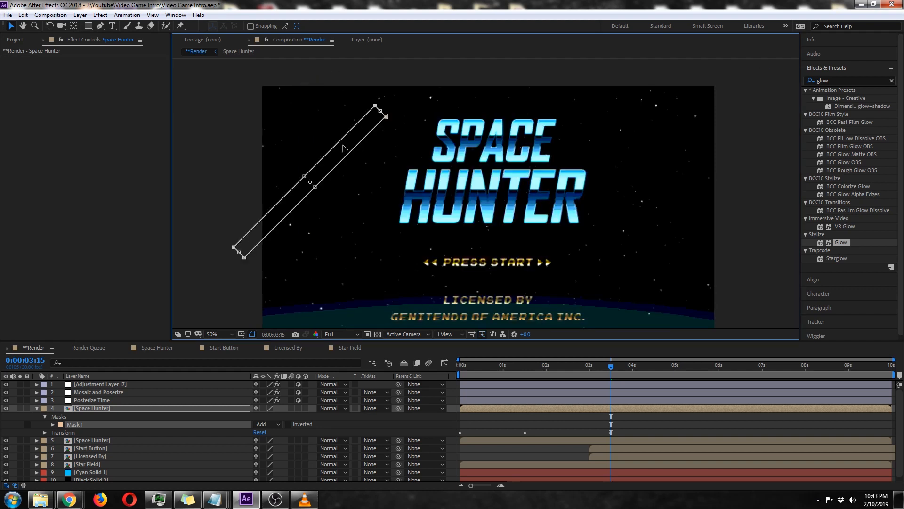
{"action": "left_click_drag", "start_coordinate": [344, 150], "coordinate": [405, 122]}
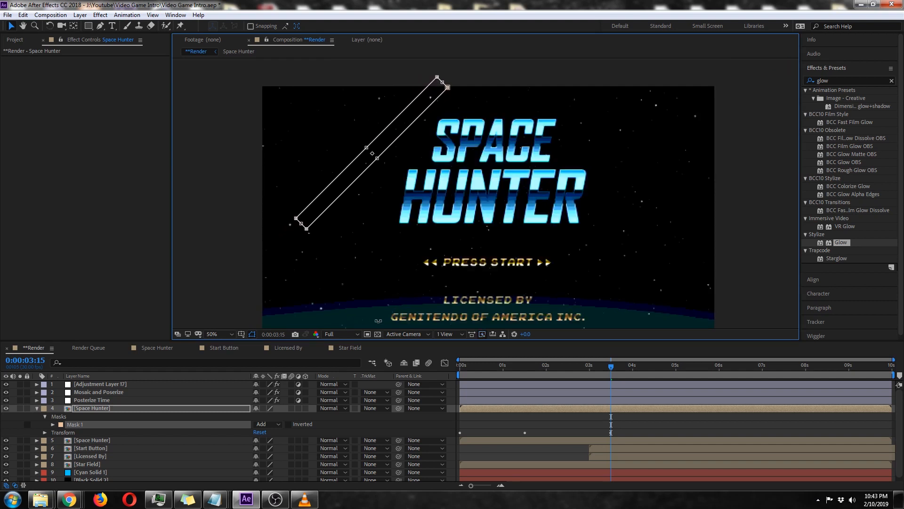
Set a Mask Path keyframe for Mask 1 on the upper Space Hunter layer at 0:00:04:00.
{"action": "left_click", "coordinate": [105, 408]}
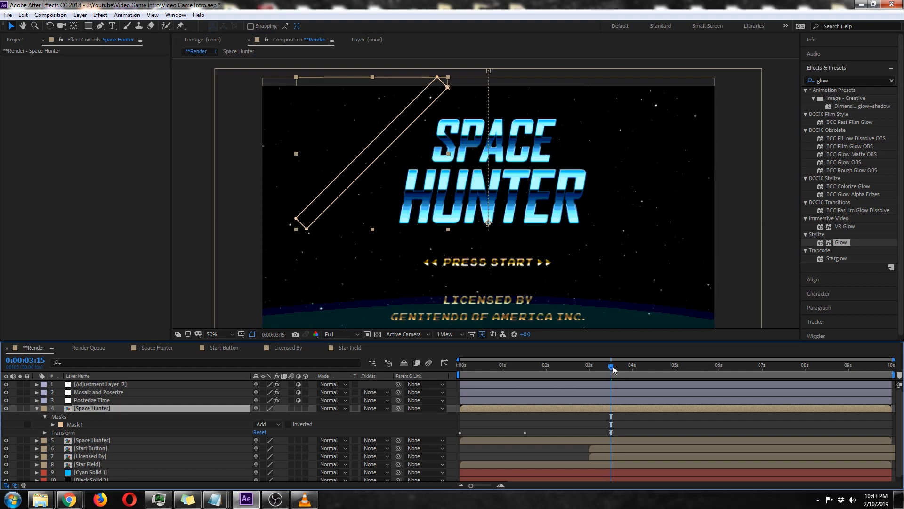
{"action": "left_click_drag", "start_coordinate": [613, 367], "coordinate": [634, 375]}
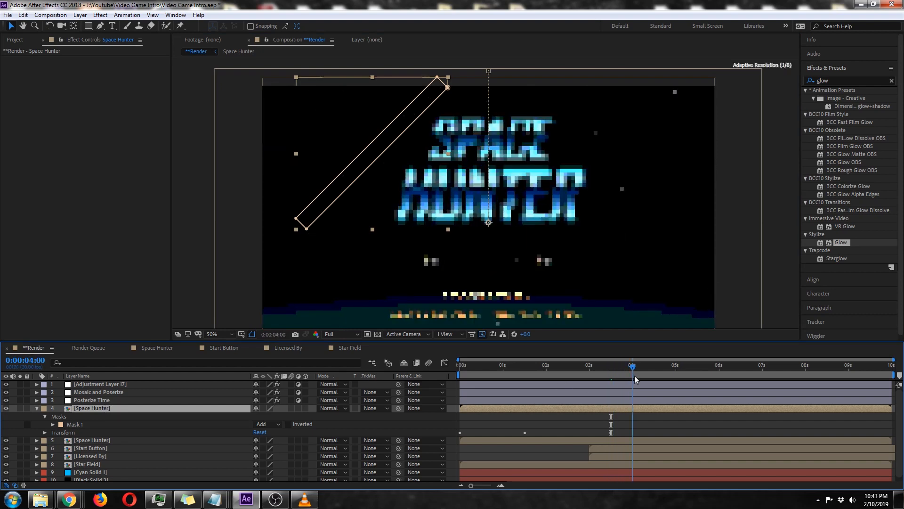
{"action": "left_click", "coordinate": [52, 424]}
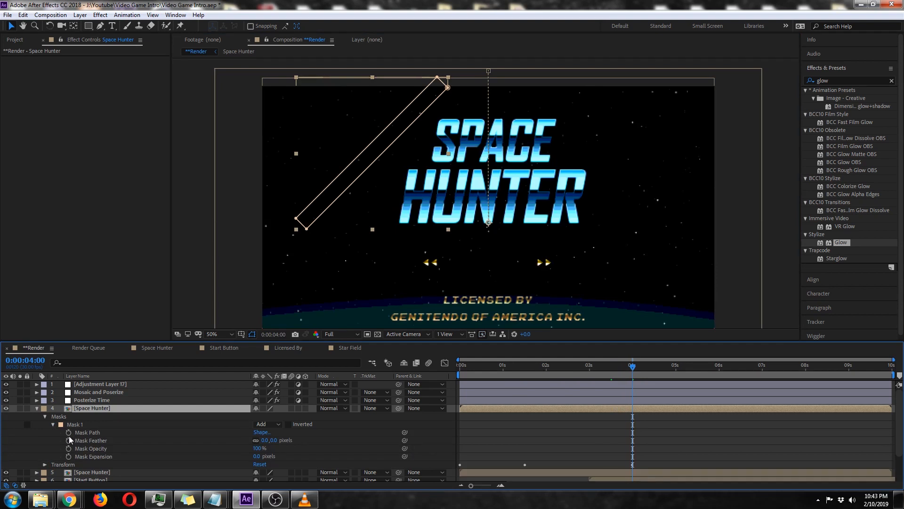
{"action": "left_click", "coordinate": [68, 433]}
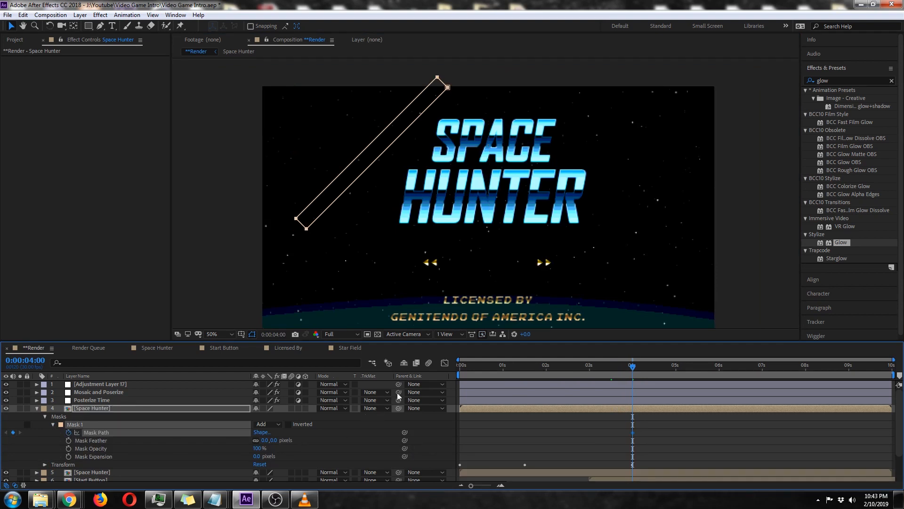
Try moving the diagonal mask across to the title's right side at 0:00:05:00, and undo the move.
{"action": "key", "text": "shift+Page_Down"}
{"action": "key", "text": "shift+Page_Down"}
{"action": "key", "text": "shift+Page_Down"}
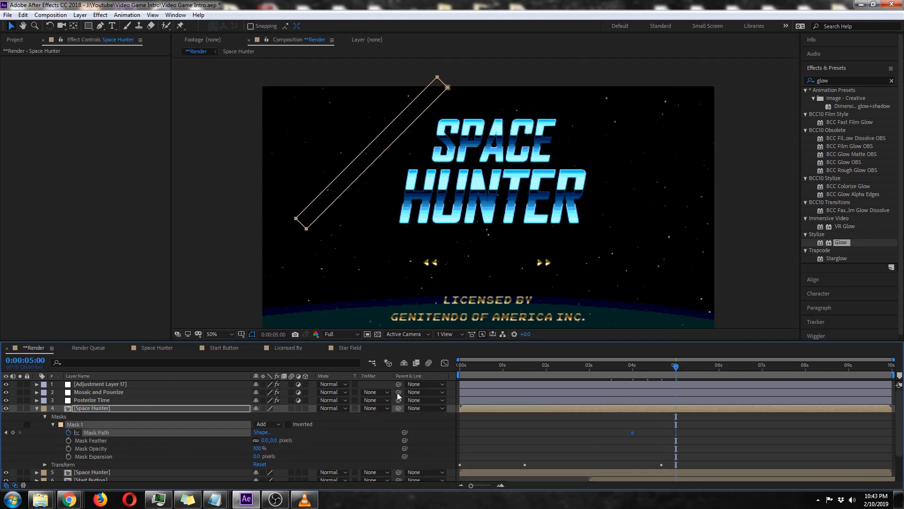
{"action": "double_click", "coordinate": [440, 83]}
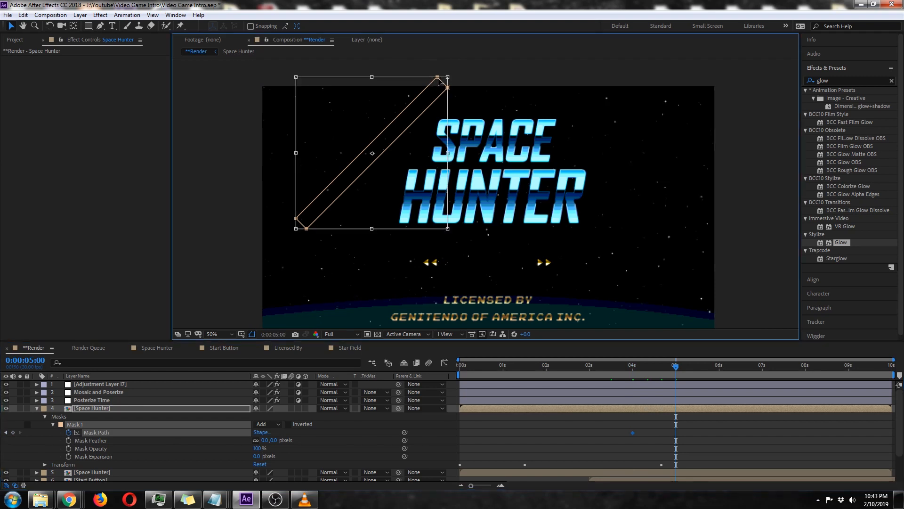
{"action": "left_click_drag", "start_coordinate": [408, 116], "coordinate": [694, 136]}
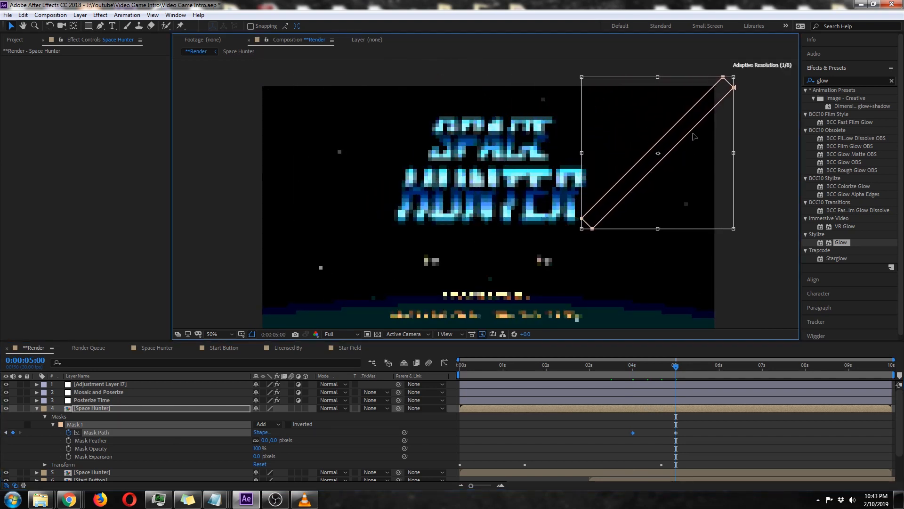
{"action": "key", "text": "ctrl+z"}
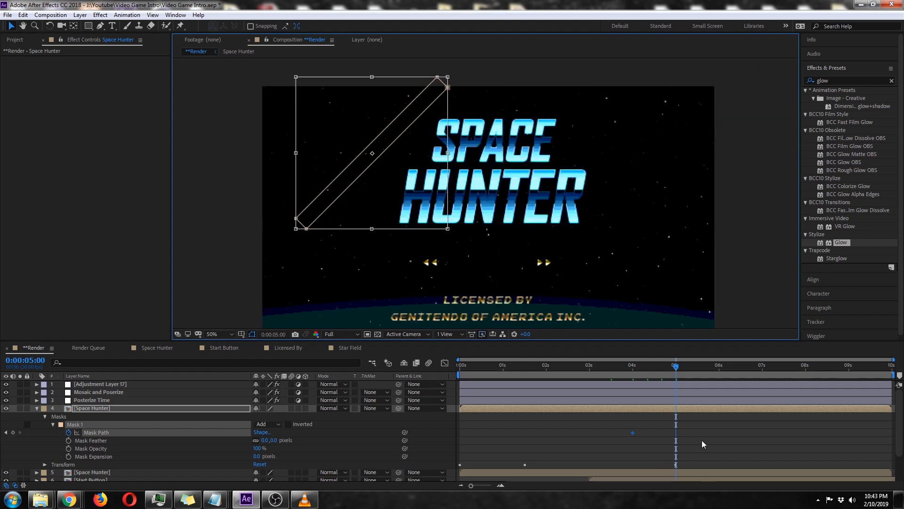
Lower the diagonal mask slightly at its 0:00:04:00 keyframe and advance the timeline to 0:00:05:00.
{"action": "left_click", "coordinate": [629, 374]}
{"action": "left_click_drag", "start_coordinate": [410, 116], "coordinate": [412, 126]}
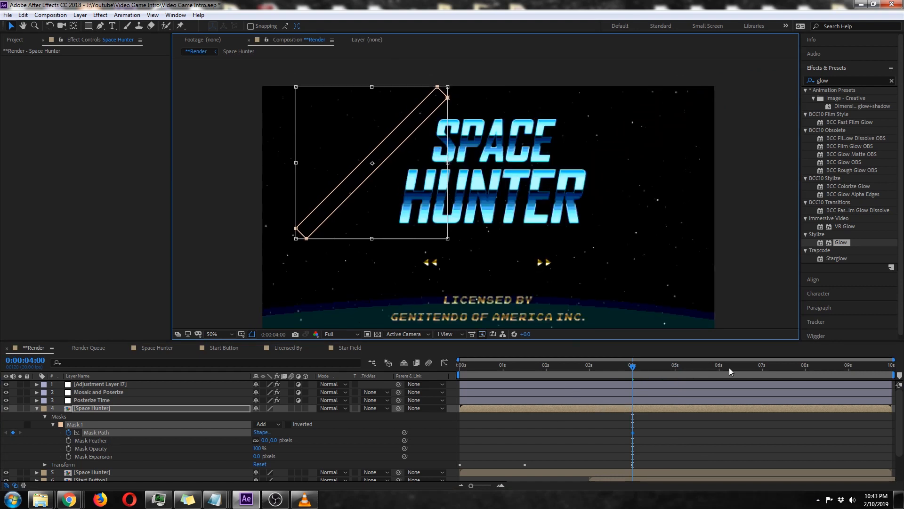
{"action": "key", "text": "space"}
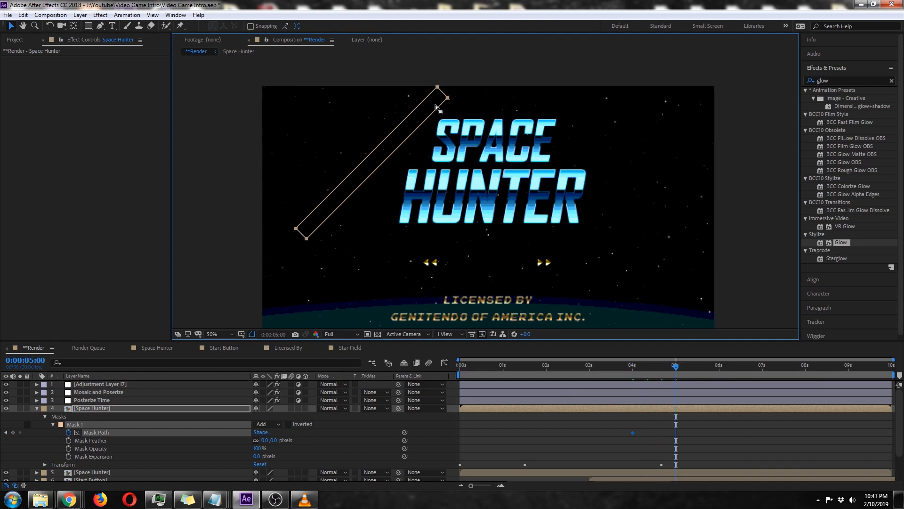
Move the whole diagonal mask across to the right side of the title at 0:00:05:00 and preview the sweep.
{"action": "double_click", "coordinate": [448, 99]}
{"action": "left_click_drag", "start_coordinate": [431, 126], "coordinate": [712, 159]}
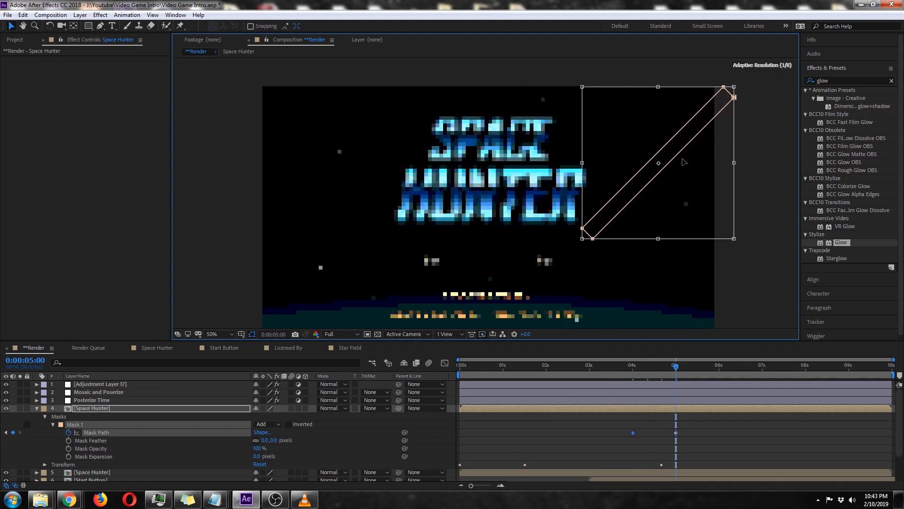
{"action": "left_click", "coordinate": [633, 367]}
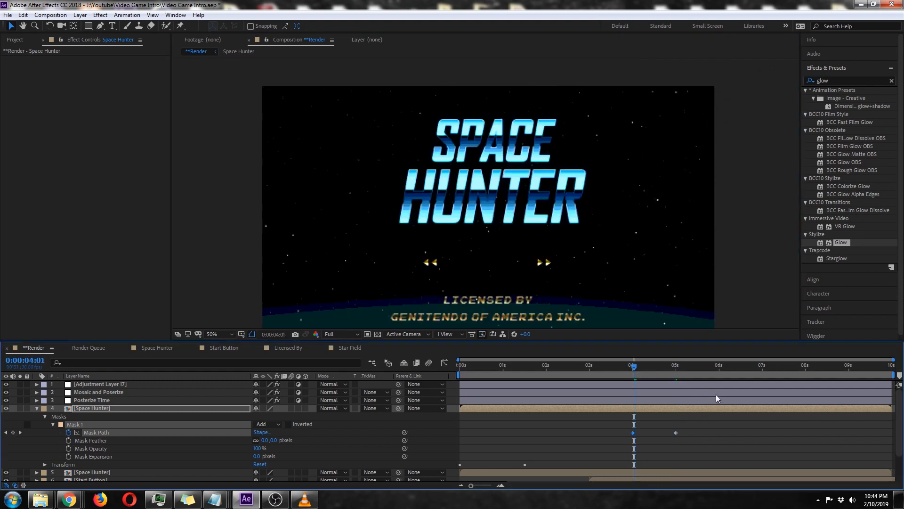
{"action": "key", "text": "space"}
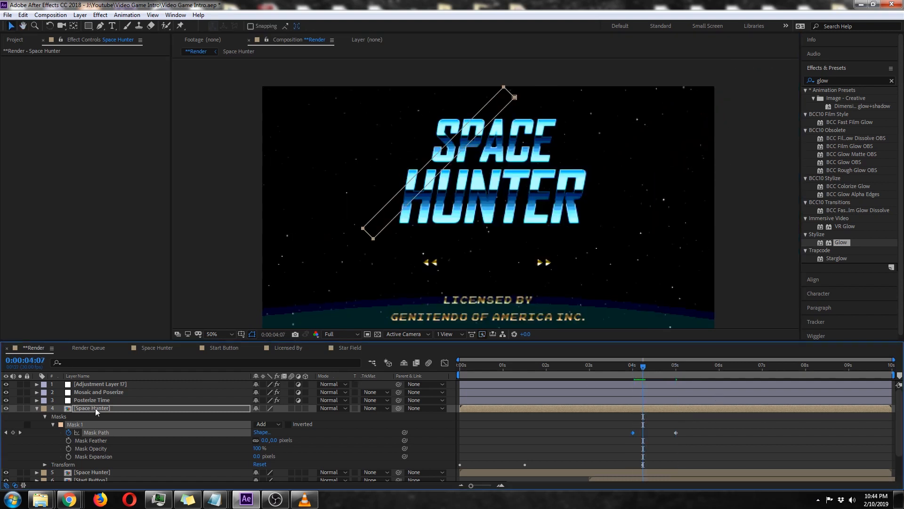
Apply the Glow effect to the upper Space Hunter layer and move to 0:00:04:13 to see the shine mid-title.
{"action": "left_click", "coordinate": [95, 409]}
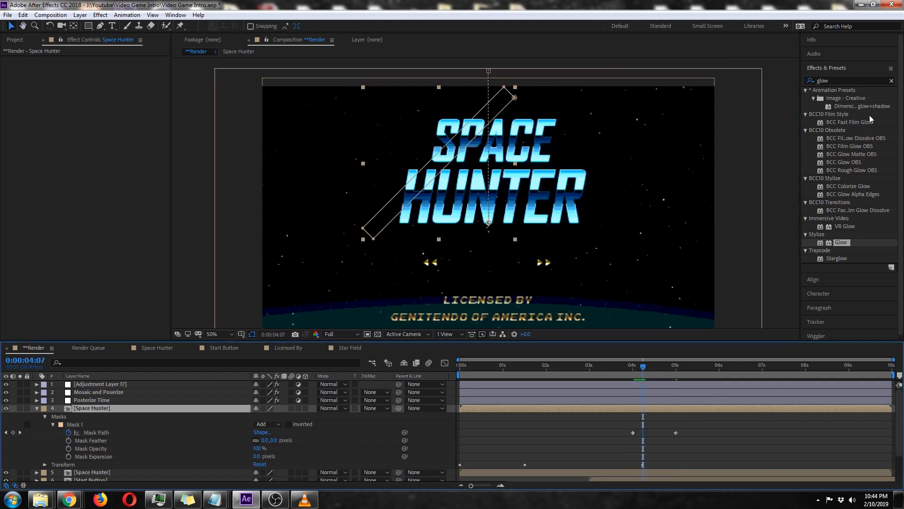
{"action": "double_click", "coordinate": [841, 243]}
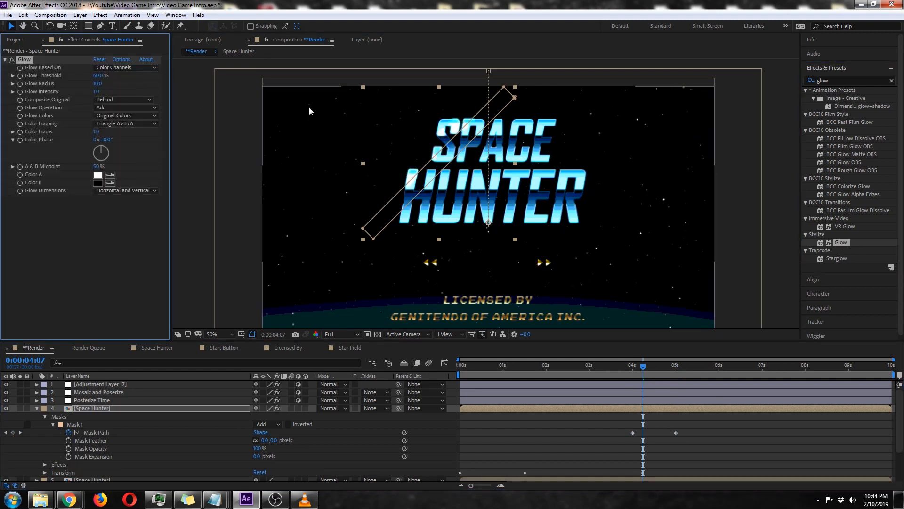
{"action": "left_click", "coordinate": [649, 369]}
{"action": "left_click_drag", "start_coordinate": [649, 368], "coordinate": [651, 369]}
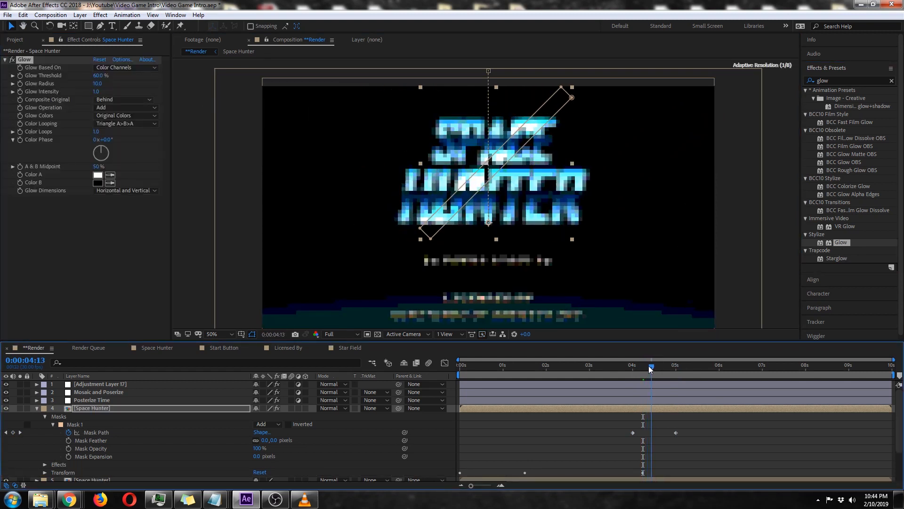
Try a Glow Threshold of 40% on the upper Space Hunter layer, and settle on 30%.
{"action": "left_click", "coordinate": [97, 76]}
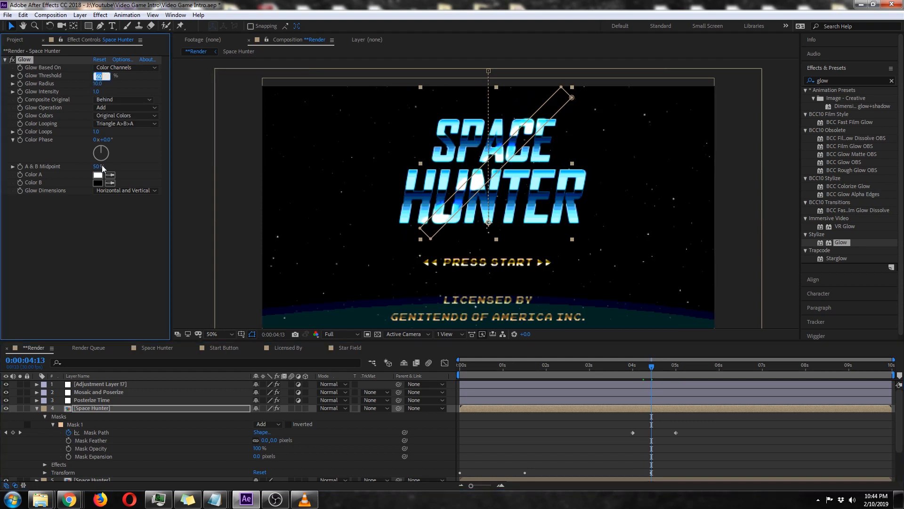
{"action": "type", "text": "40"}
{"action": "left_click", "coordinate": [97, 249]}
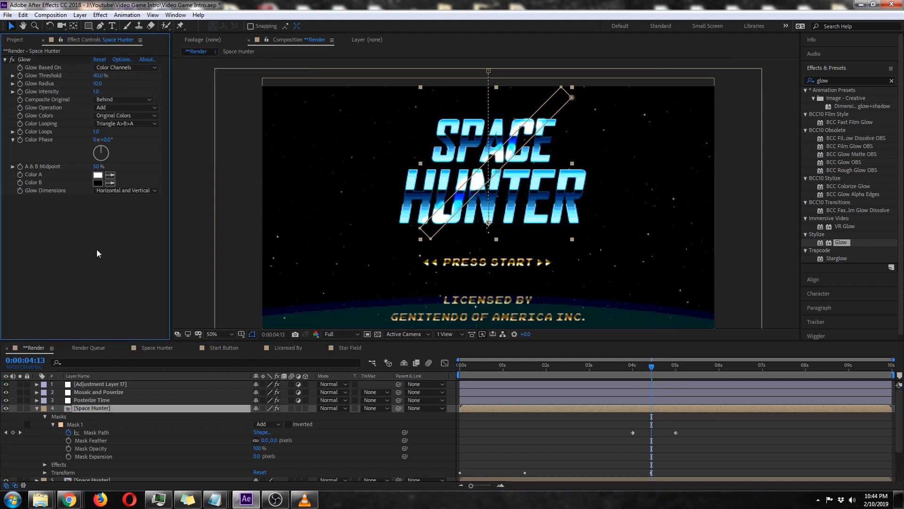
{"action": "left_click", "coordinate": [97, 75]}
{"action": "type", "text": "30"}
{"action": "left_click", "coordinate": [109, 255]}
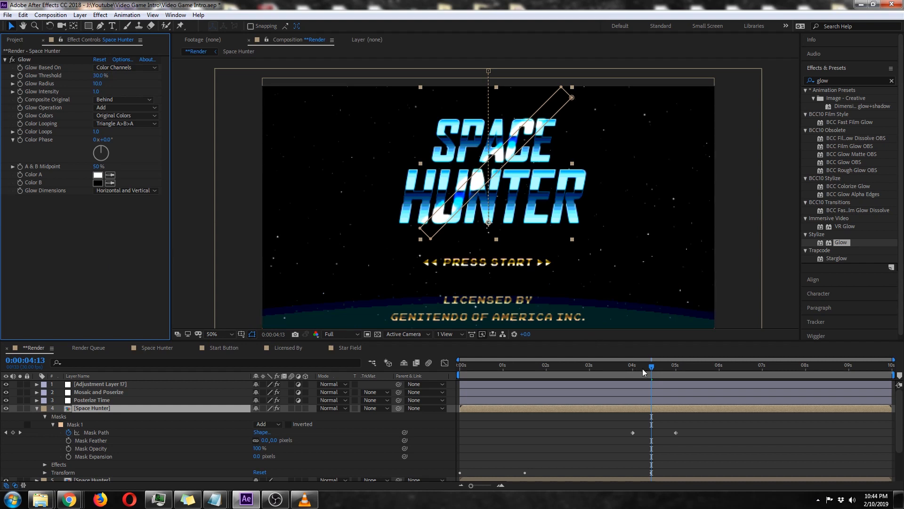
Preview the upper Space Hunter layer in solo from 0:00:03:18, and turn its solo off.
{"action": "left_click_drag", "start_coordinate": [642, 367], "coordinate": [617, 366]}
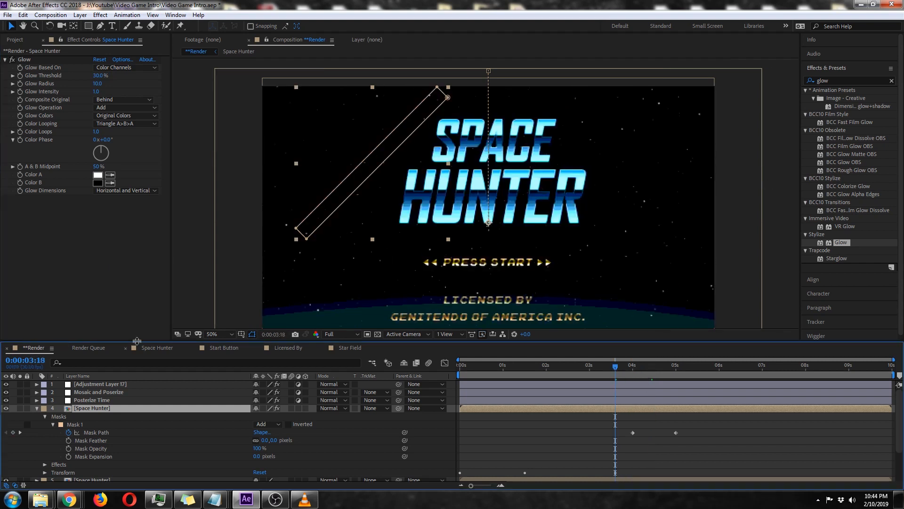
{"action": "left_click", "coordinate": [19, 407]}
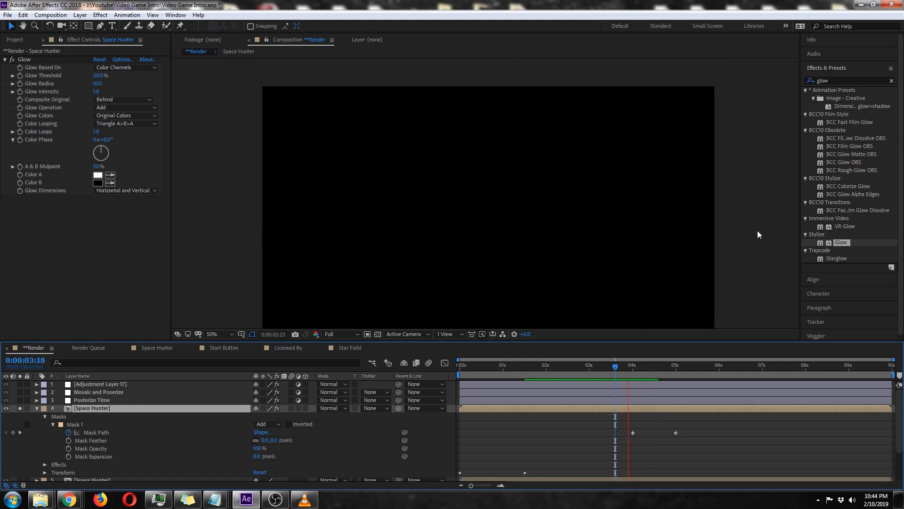
{"action": "key", "text": "space"}
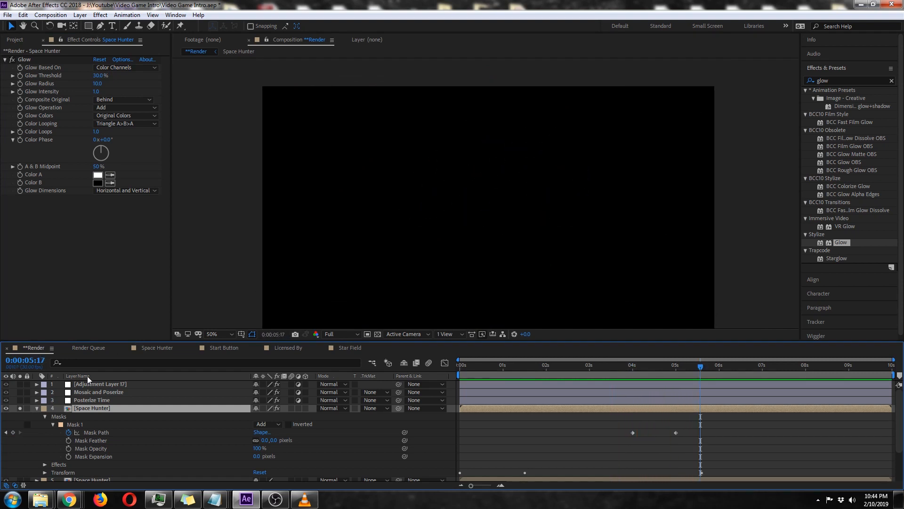
{"action": "left_click", "coordinate": [19, 408]}
{"action": "left_click", "coordinate": [36, 408]}
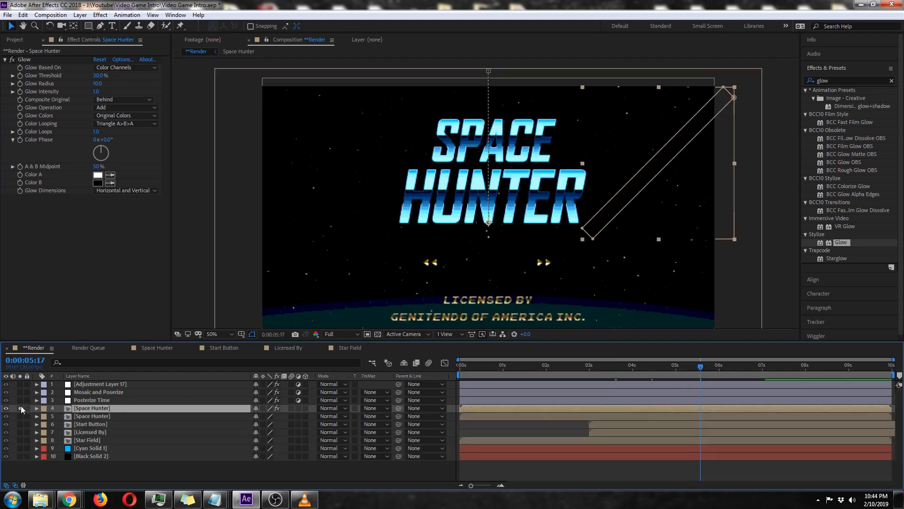
Solo both Space Hunter layers and preview the shine sweep from 0:00:03:23.
{"action": "left_click_drag", "start_coordinate": [20, 408], "coordinate": [20, 416]}
{"action": "left_click_drag", "start_coordinate": [666, 363], "coordinate": [623, 370]}
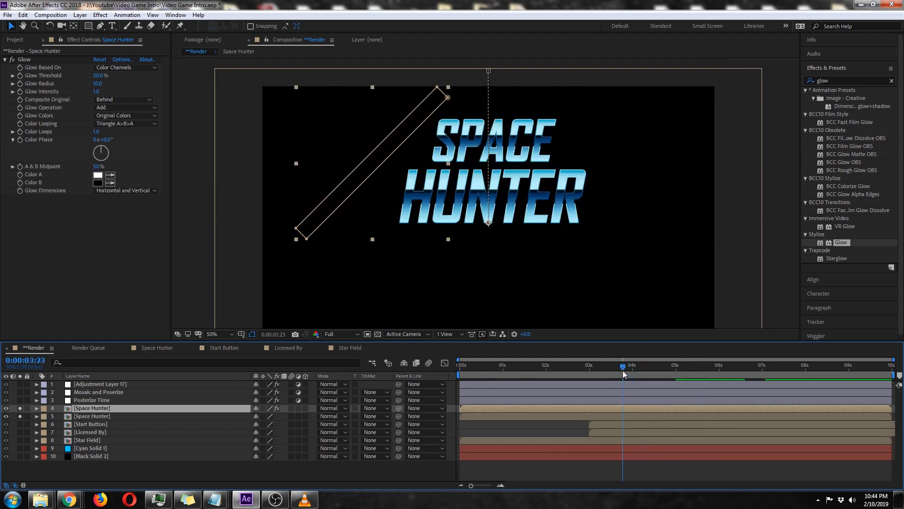
{"action": "key", "text": "space"}
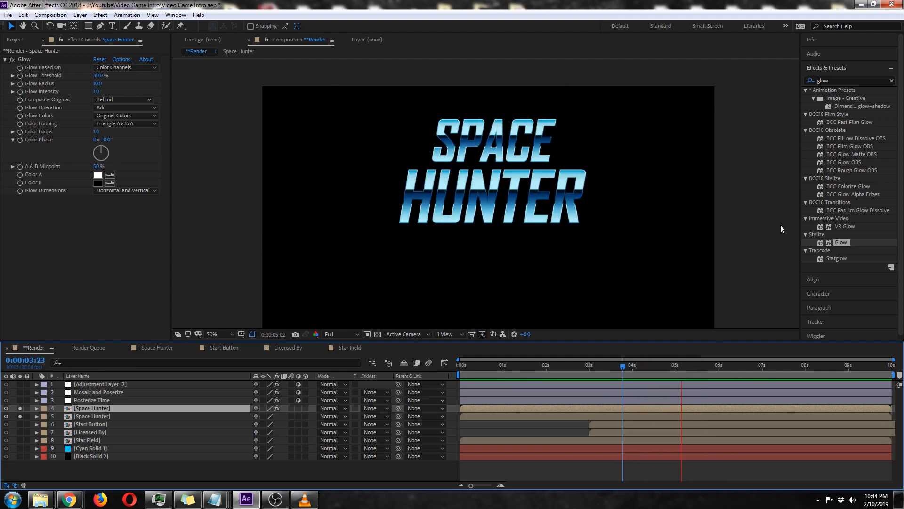
{"action": "key", "text": "space"}
Copy the 0:00:04:00 Mask Path keyframe of the upper Space Hunter layer to 0:00:05:01, returning the mask to its starting position.
{"action": "key", "text": "u"}
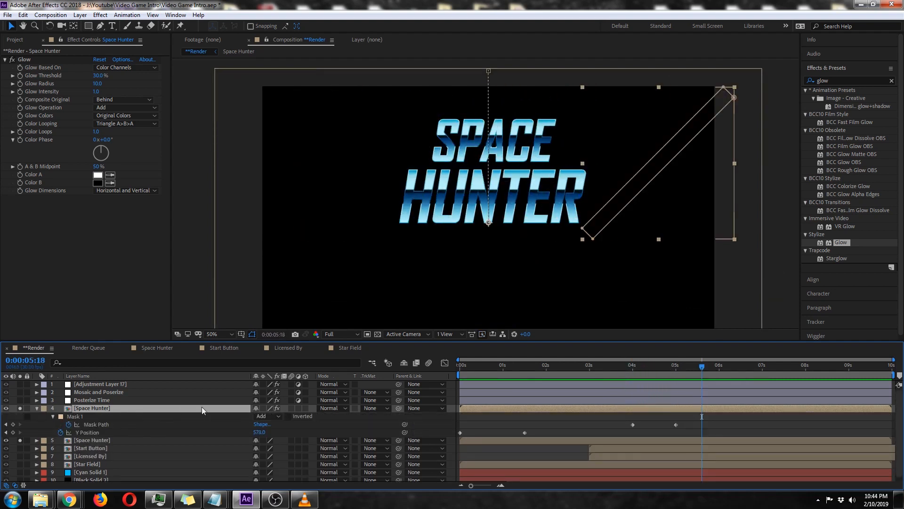
{"action": "left_click", "coordinate": [679, 366]}
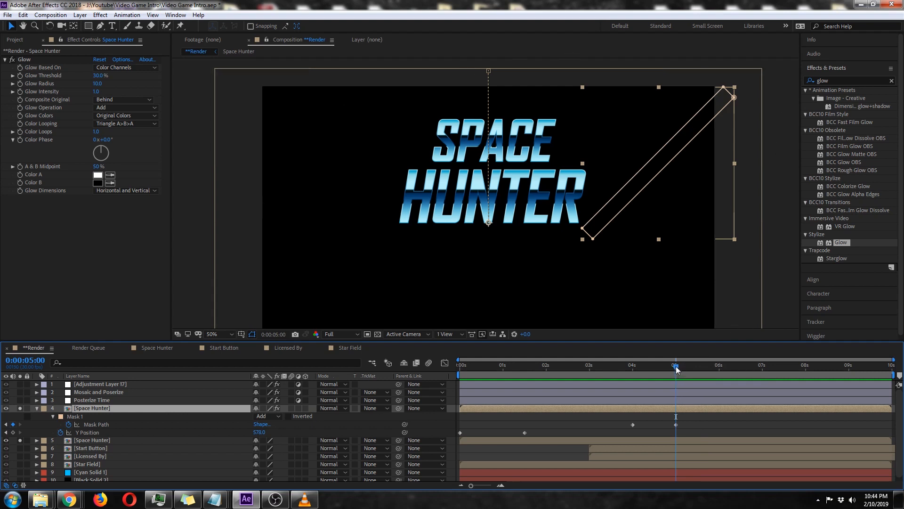
{"action": "key", "text": "Page_Down"}
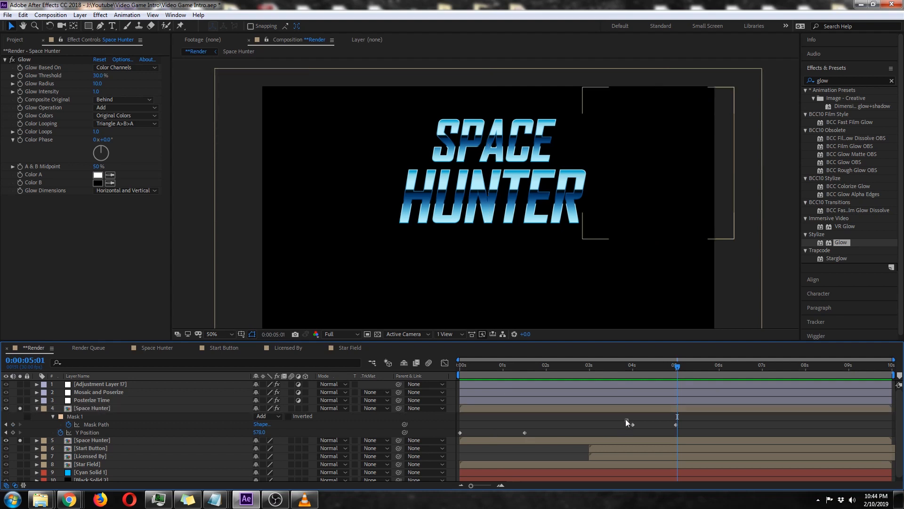
{"action": "left_click_drag", "start_coordinate": [626, 420], "coordinate": [640, 430]}
{"action": "key", "text": "ctrl+v"}
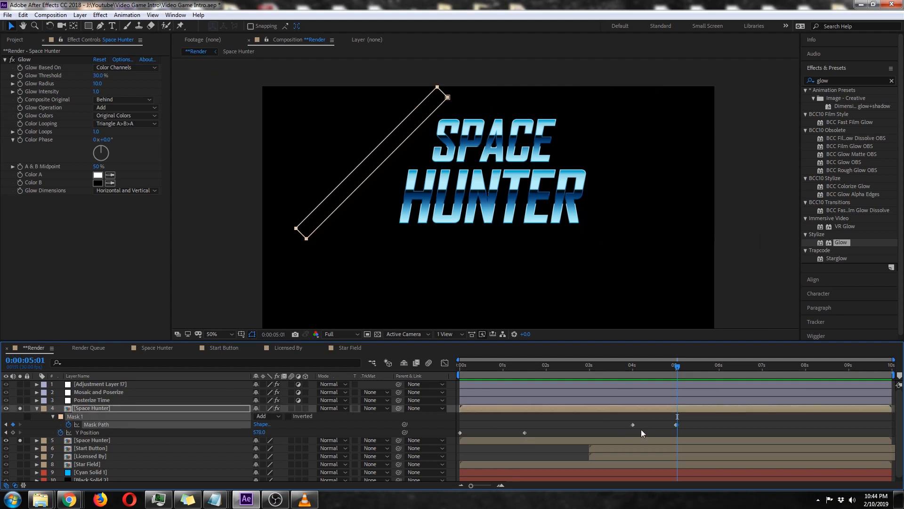
Repeat the shine sweep by pasting the Mask Path keyframes at about 0:00:07:00 and 0:00:08:00.
{"action": "left_click_drag", "start_coordinate": [695, 419], "coordinate": [621, 437]}
{"action": "left_click_drag", "start_coordinate": [724, 366], "coordinate": [745, 394]}
{"action": "key", "text": "ctrl+v"}
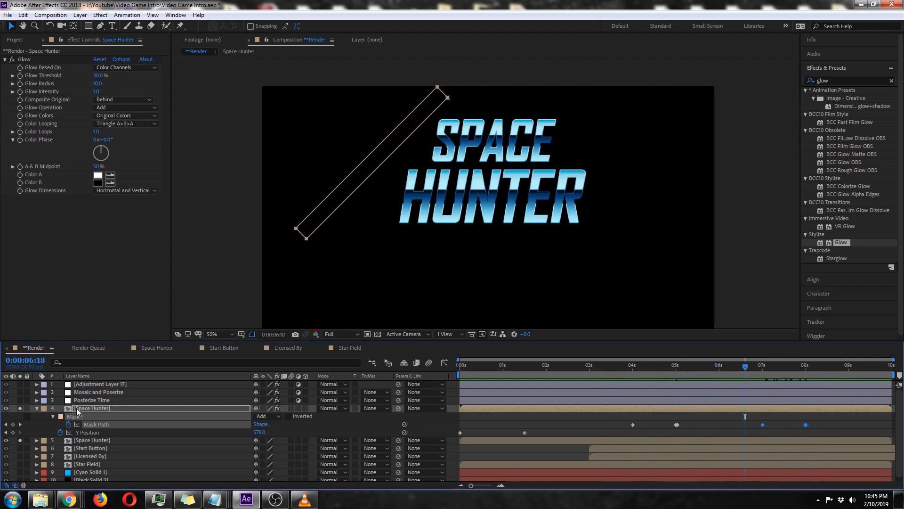
{"action": "left_click", "coordinate": [35, 409]}
Rename the Adjustment Layer 17 layer as Glow.
{"action": "left_click", "coordinate": [133, 382]}
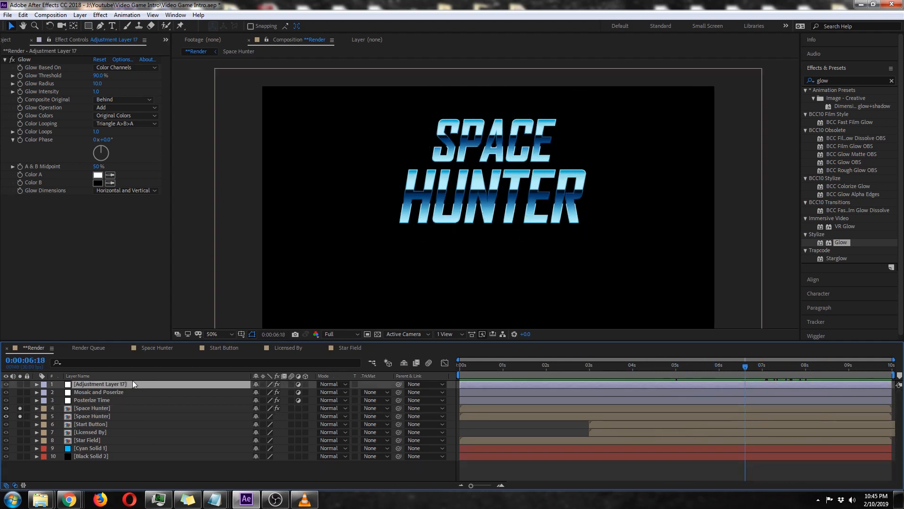
{"action": "key", "text": "Return"}
{"action": "type", "text": "Glow"}
{"action": "key", "text": "Return"}
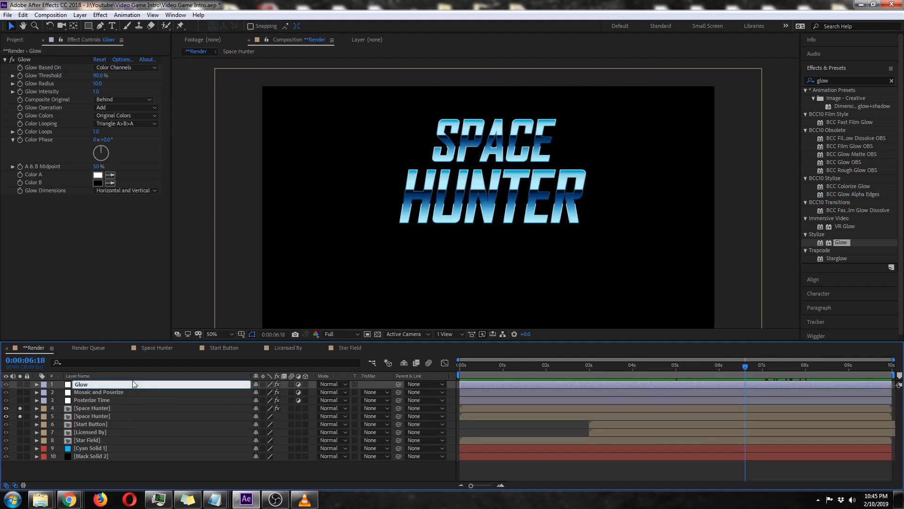
Preview the full composition with all layers from the first frame.
{"action": "key", "text": "Home"}
{"action": "key", "text": "space"}
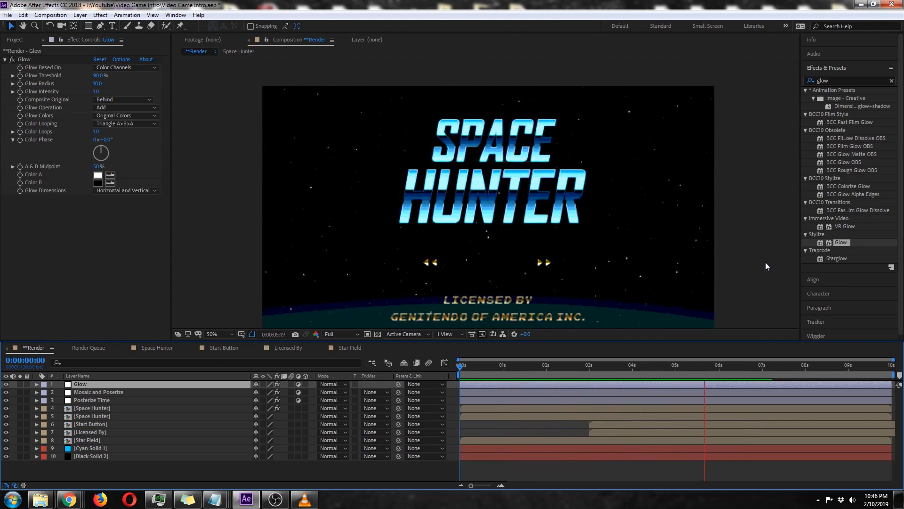
{"action": "key", "text": "space"}
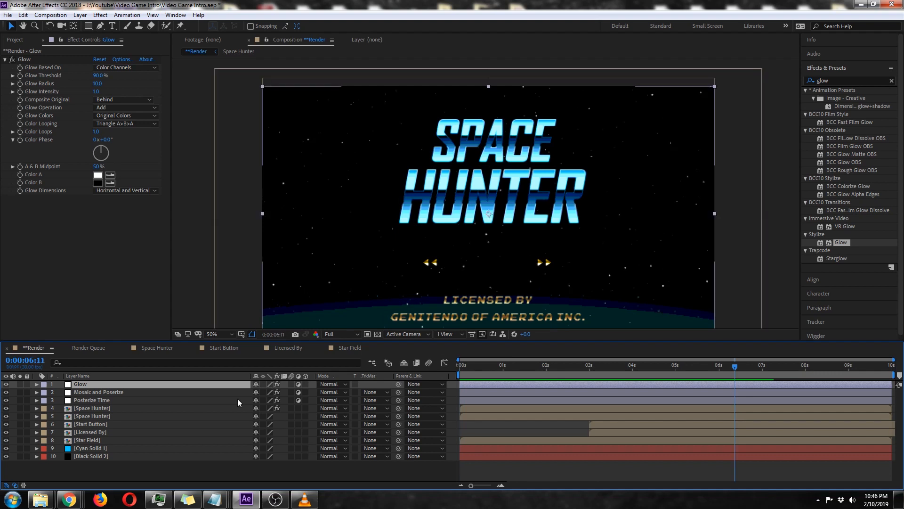
Move Posterize Time above the Mosaic and Poserize layer, and place Start Button and Licensed By directly beneath Posterize Time.
{"action": "left_click", "coordinate": [105, 400]}
{"action": "left_click_drag", "start_coordinate": [105, 400], "coordinate": [106, 393]}
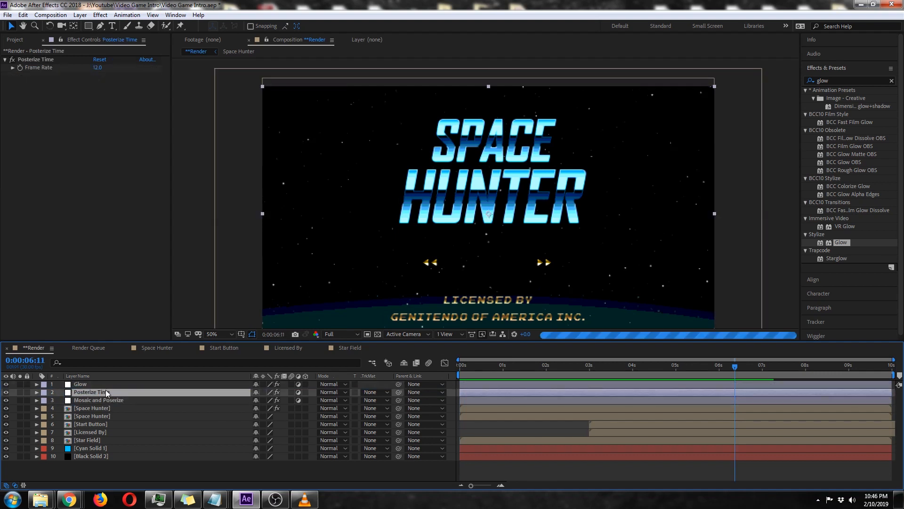
{"action": "left_click", "coordinate": [104, 427]}
{"action": "left_click", "coordinate": [112, 433], "text": "ctrl"}
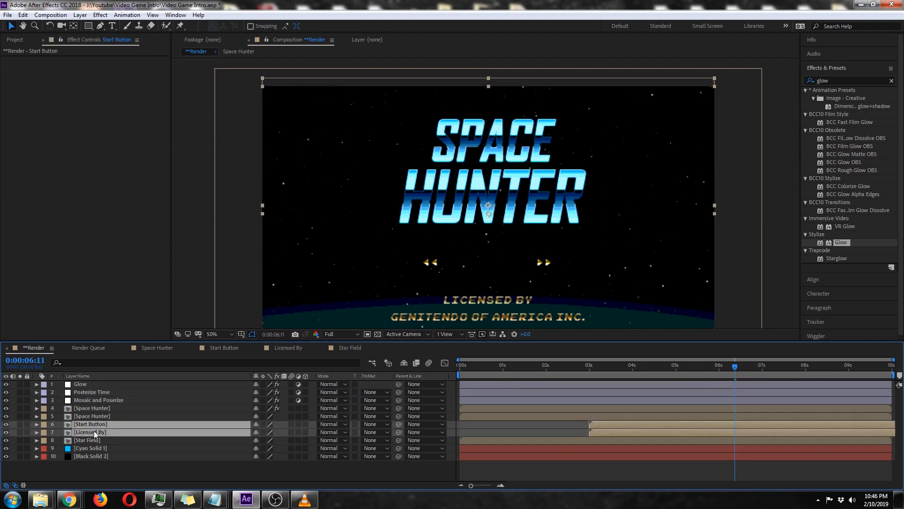
{"action": "left_click_drag", "start_coordinate": [93, 425], "coordinate": [100, 398]}
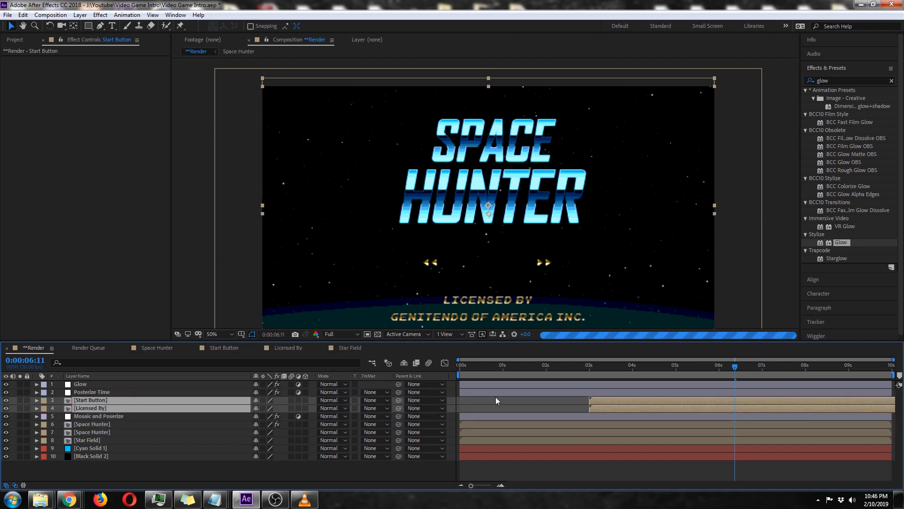
{"action": "key", "text": "h"}
{"action": "left_click_drag", "start_coordinate": [515, 288], "coordinate": [515, 258]}
Duplicate the Mosaic and Poserize layer and rename the copy as Posterize.
{"action": "left_click", "coordinate": [115, 416]}
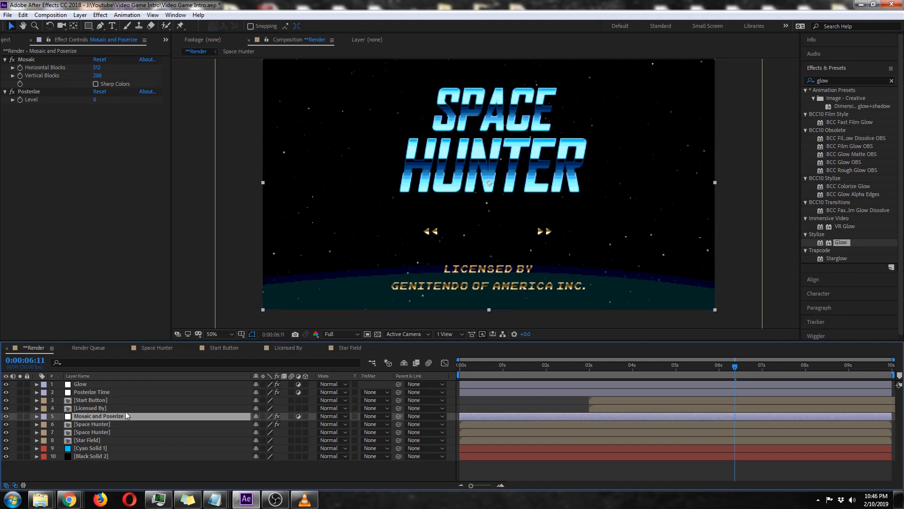
{"action": "key", "text": "ctrl+d"}
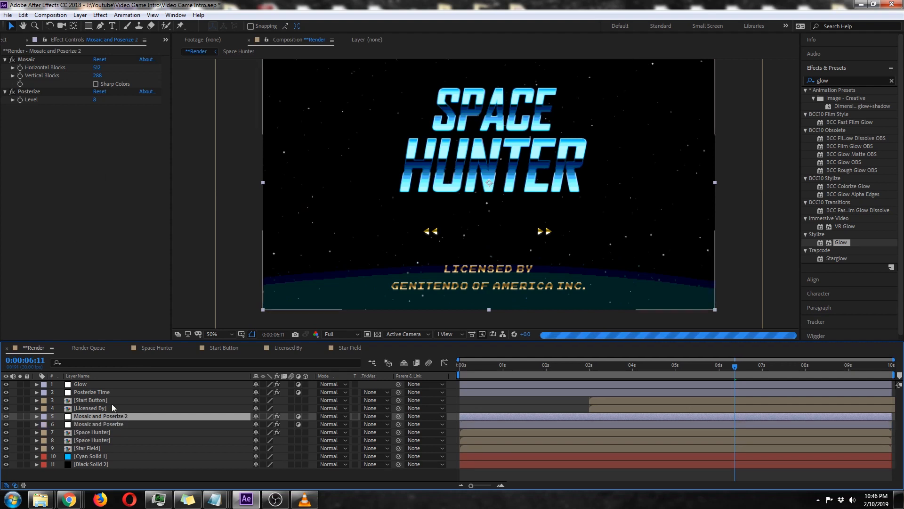
{"action": "key", "text": "Return"}
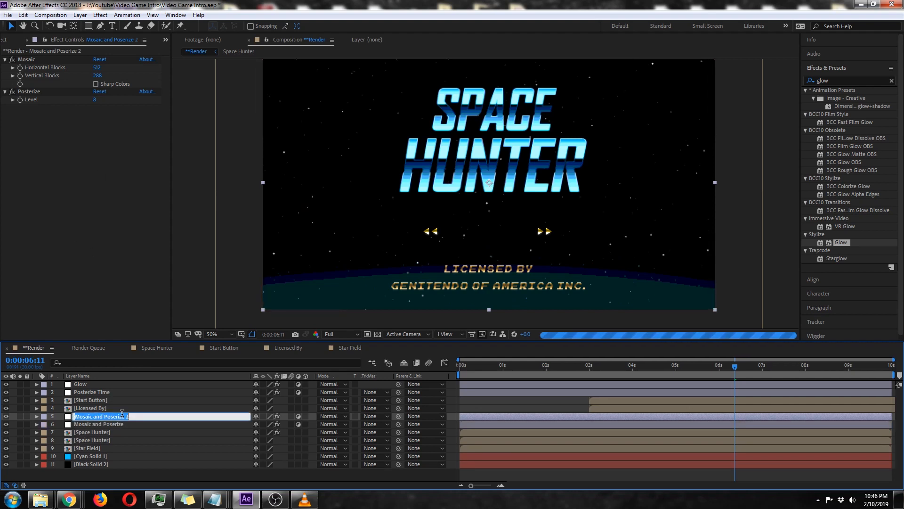
{"action": "type", "text": "Posterize"}
{"action": "key", "text": "Return"}
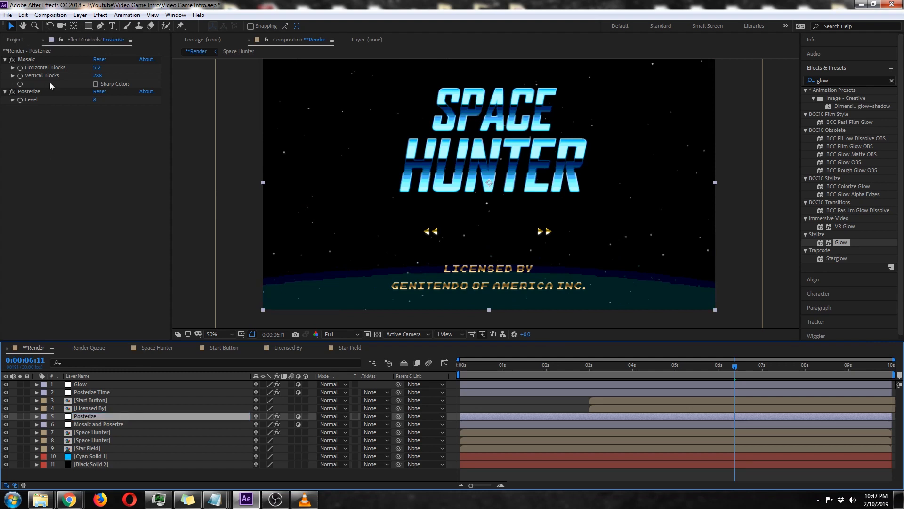
Delete the Mosaic effect from the Posterize layer and move the layer above Start Button.
{"action": "left_click", "coordinate": [32, 61]}
{"action": "key", "text": "Delete"}
{"action": "left_click_drag", "start_coordinate": [89, 417], "coordinate": [93, 400]}
Rename the Mosaic and Poserize layer as Mosaic and delete its Posterize effect.
{"action": "left_click", "coordinate": [95, 426]}
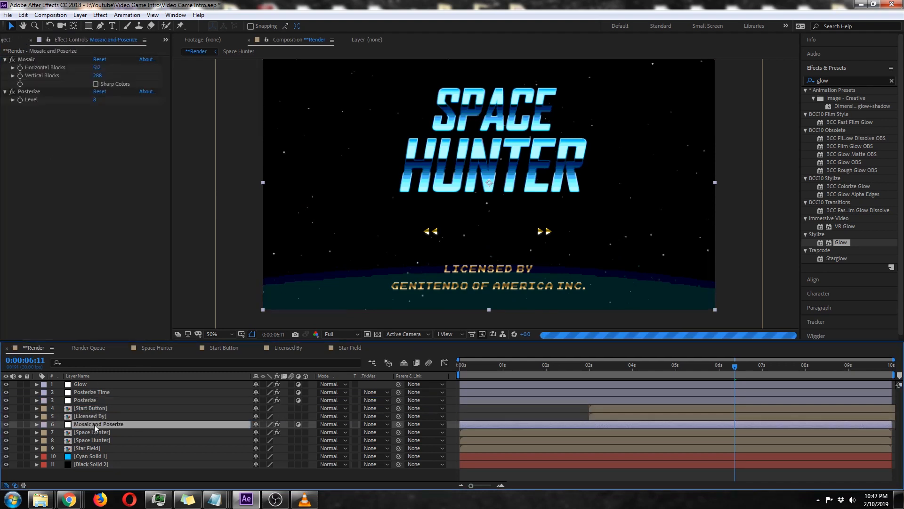
{"action": "key", "text": "Return"}
{"action": "type", "text": "Mosaic"}
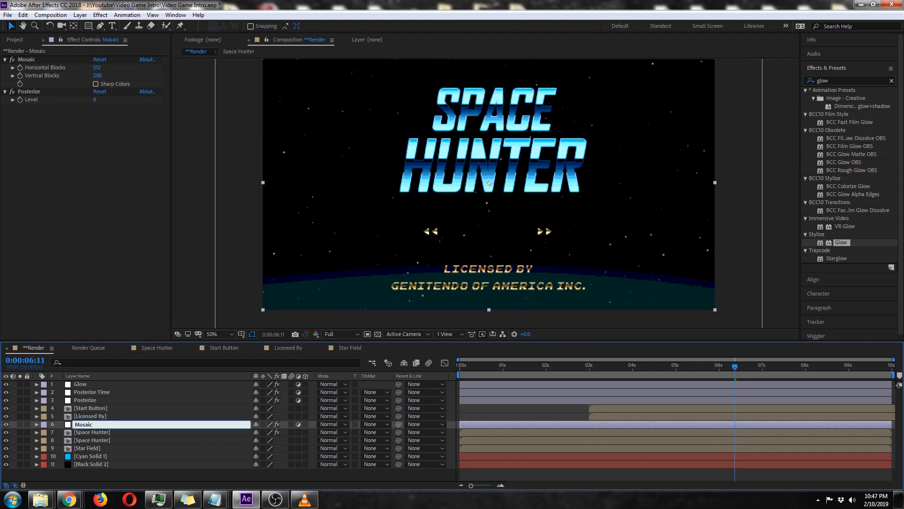
{"action": "key", "text": "Return"}
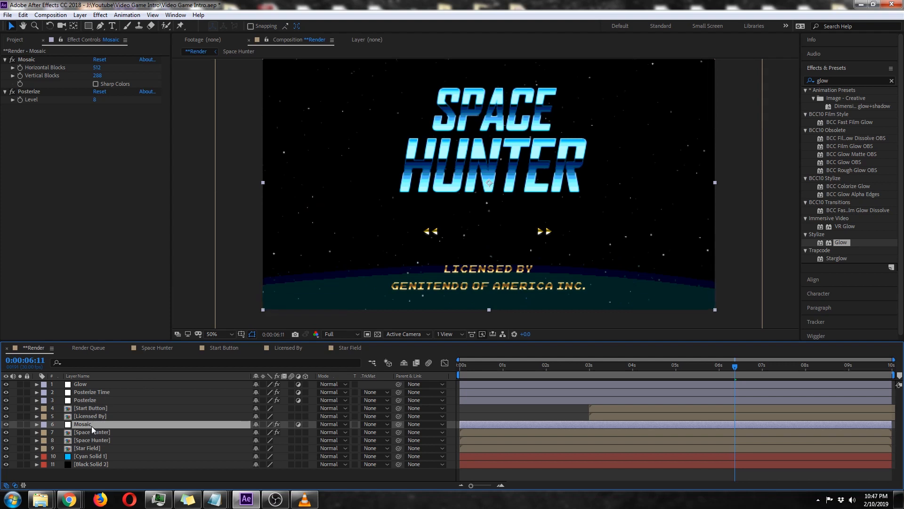
{"action": "left_click", "coordinate": [34, 94]}
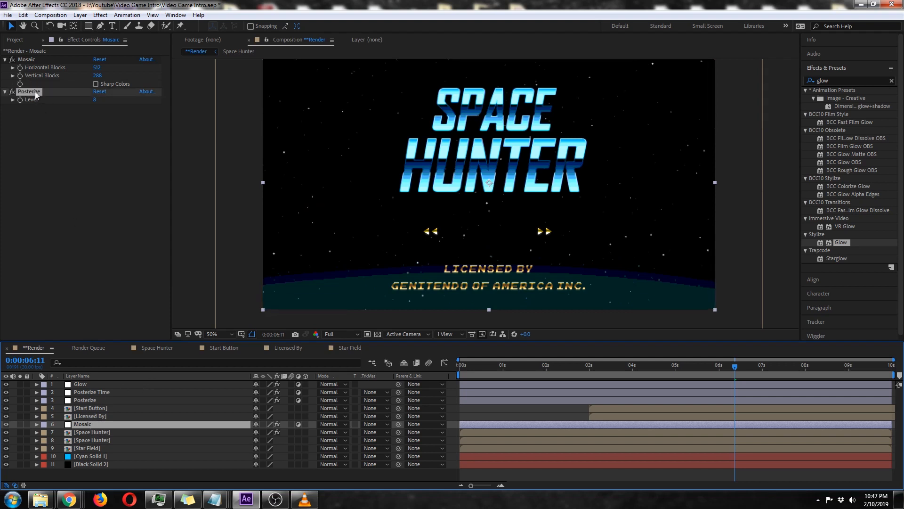
{"action": "key", "text": "Delete"}
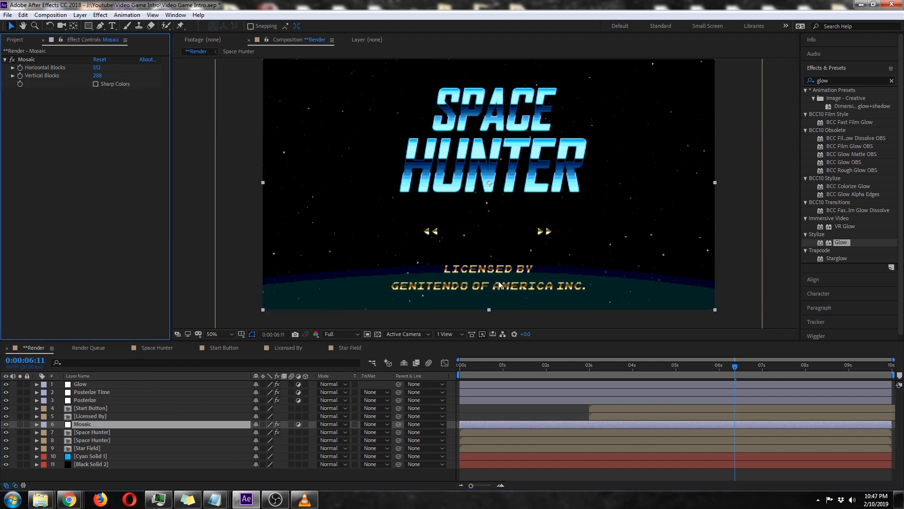
Preview the composition with the separate Mosaic and Posterize layers applied.
{"action": "left_click", "coordinate": [90, 400]}
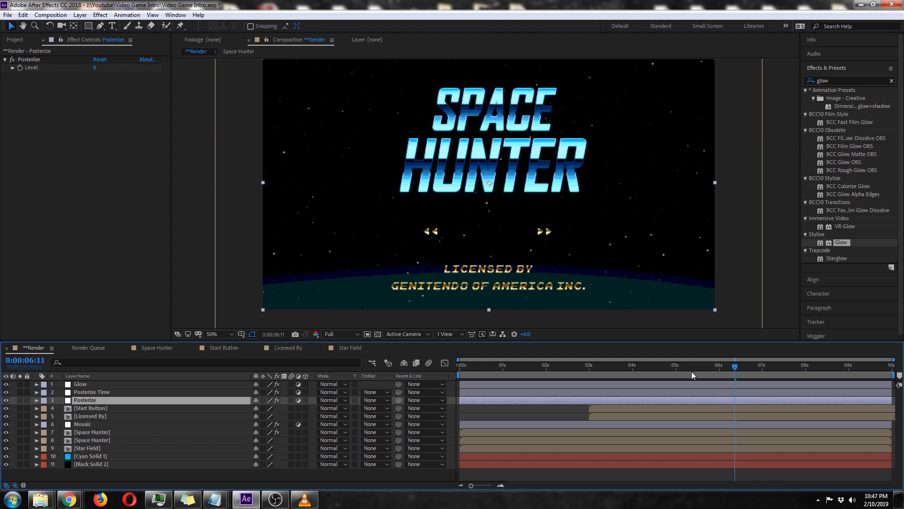
{"action": "left_click_drag", "start_coordinate": [691, 371], "coordinate": [608, 371]}
{"action": "key", "text": "space"}
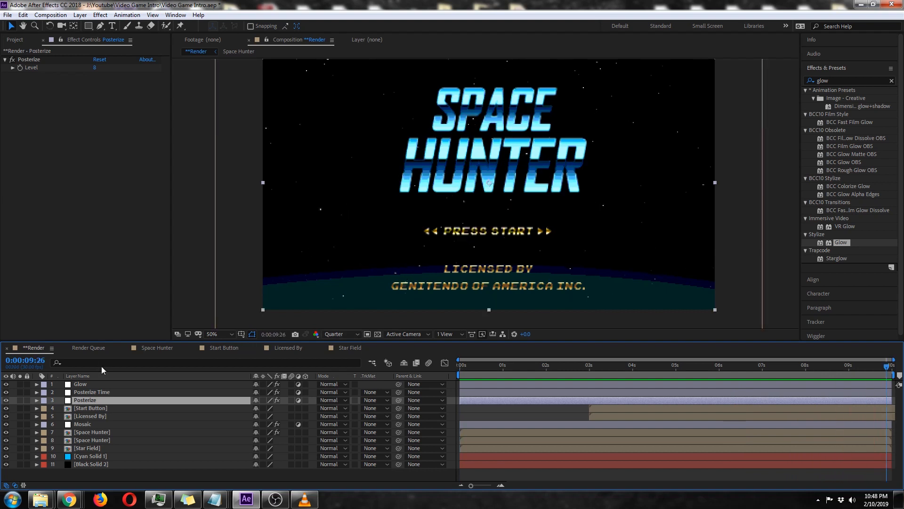
Add a new adjustment layer above the Glow layer and name it Grain.
{"action": "left_click", "coordinate": [105, 384]}
{"action": "left_click", "coordinate": [80, 15]}
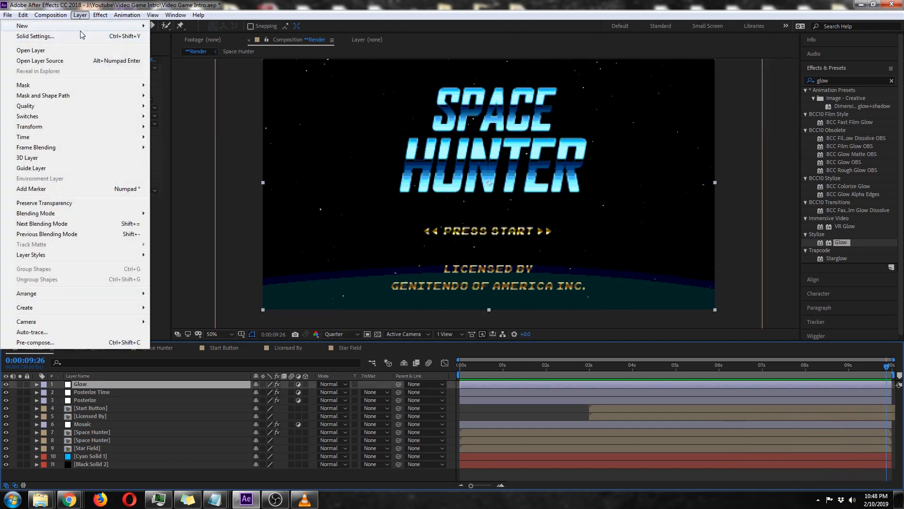
{"action": "mouse_move", "coordinate": [83, 27]}
{"action": "left_click", "coordinate": [200, 89]}
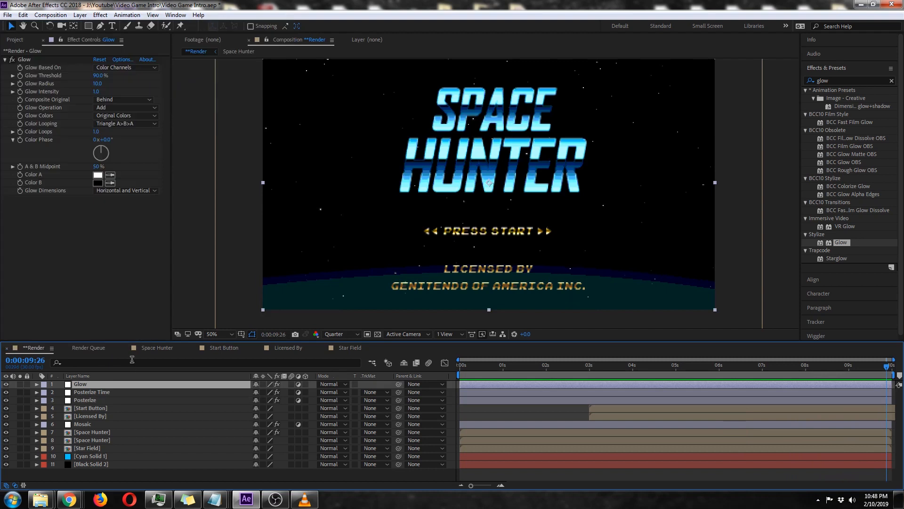
{"action": "key", "text": "Return"}
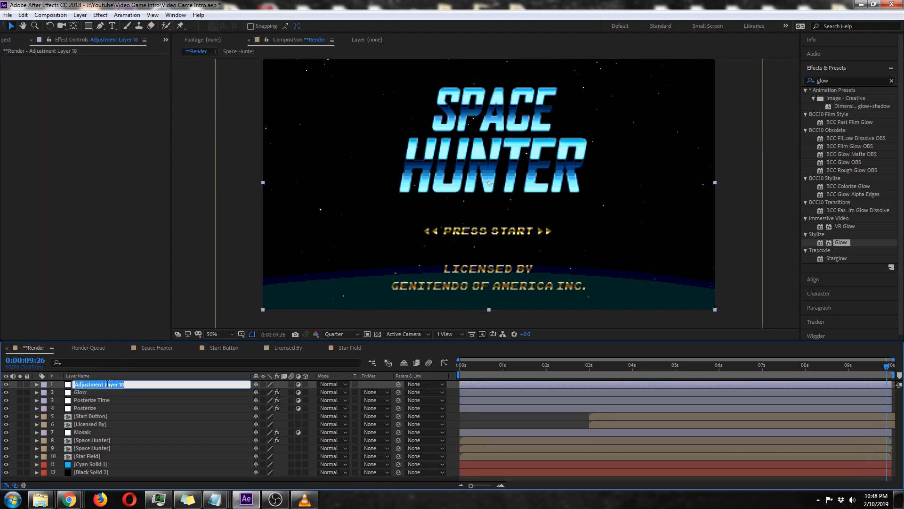
{"action": "type", "text": "Grain"}
{"action": "key", "text": "Return"}
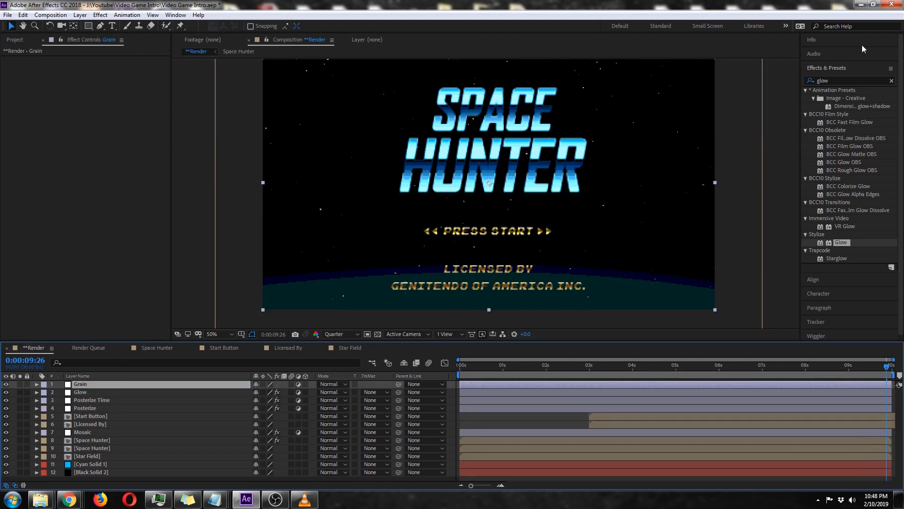
Find the Add Grain effect and apply it to the Grain adjustment layer.
{"action": "left_click", "coordinate": [837, 80]}
{"action": "key", "text": "BackSpace"}
{"action": "key", "text": "BackSpace"}
{"action": "key", "text": "BackSpace"}
{"action": "key", "text": "BackSpace"}
{"action": "type", "text": "grain"}
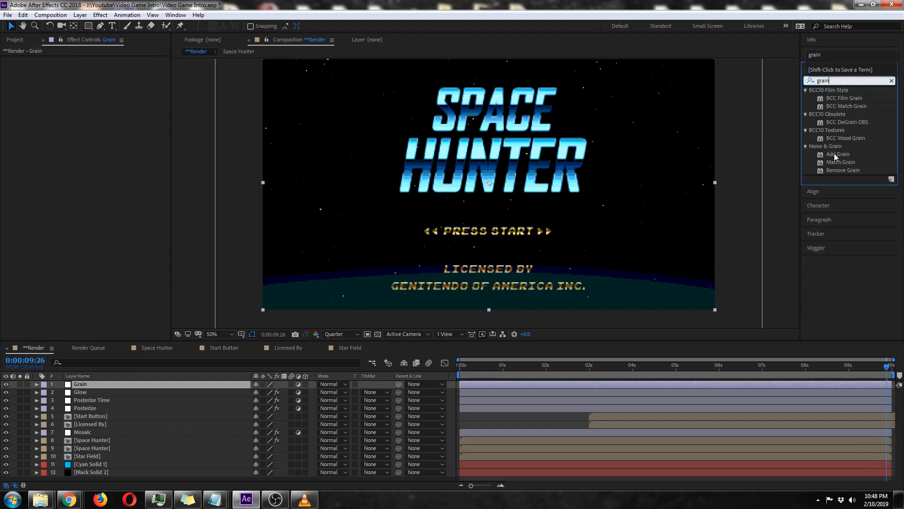
{"action": "double_click", "coordinate": [834, 153]}
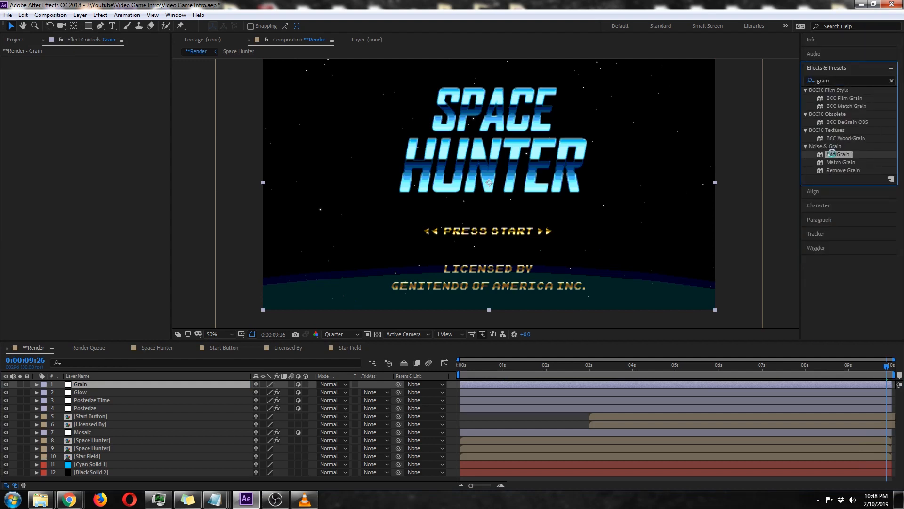
Set the Add Grain intensity and size to 0.5 each and its viewing mode to Final Output.
{"action": "left_click", "coordinate": [100, 100]}
{"action": "type", "text": ".5"}
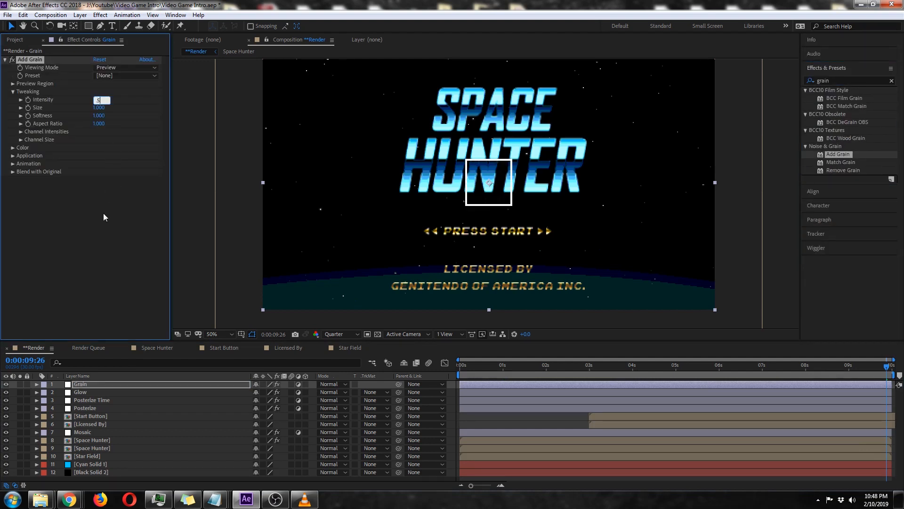
{"action": "key", "text": "Tab"}
{"action": "type", "text": ".5"}
{"action": "key", "text": "Return"}
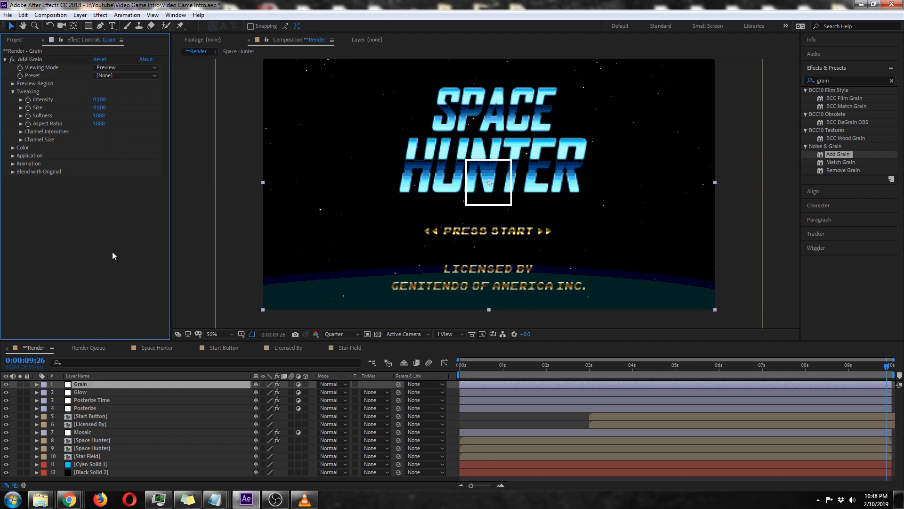
{"action": "left_click", "coordinate": [125, 67]}
{"action": "left_click", "coordinate": [123, 99]}
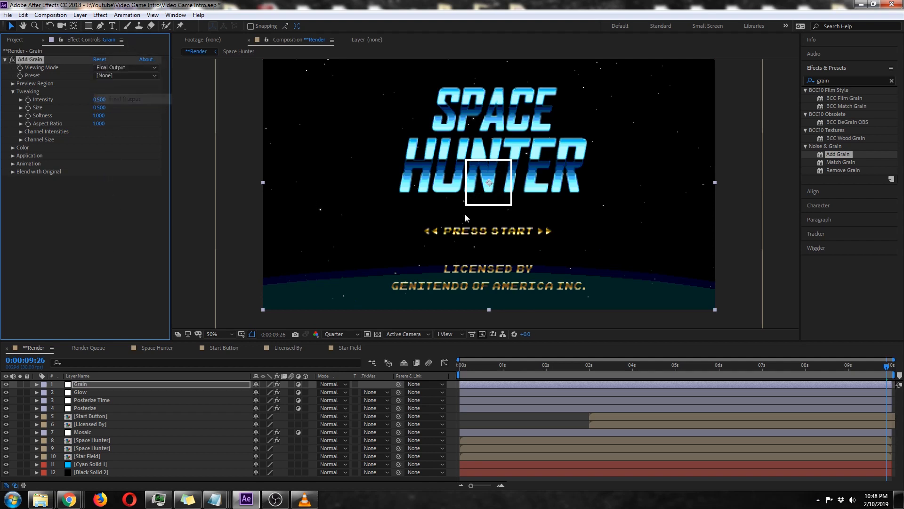
Inspect the grain around the SPACE HUNTER title up close and in the full frame.
{"action": "scroll", "coordinate": [462, 206], "scroll_direction": "up", "scroll_amount": 4}
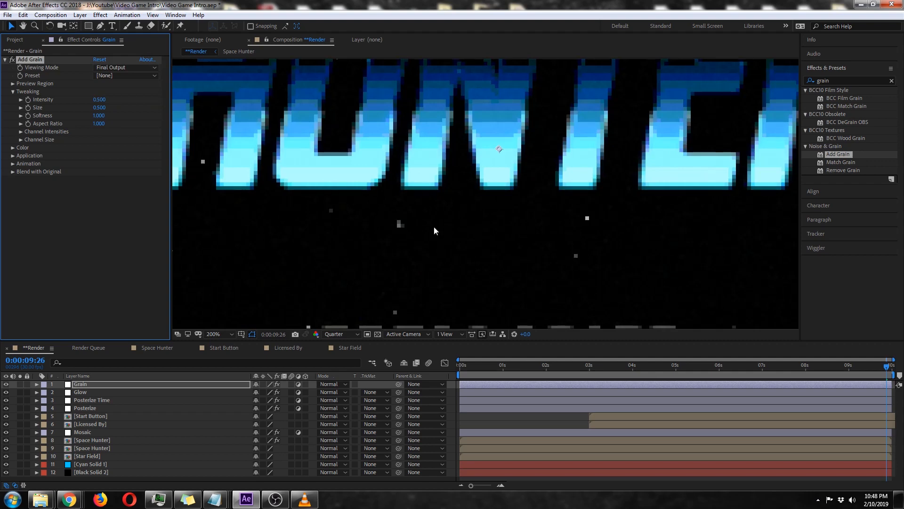
{"action": "scroll", "coordinate": [434, 227], "scroll_direction": "down", "scroll_amount": 1}
{"action": "scroll", "coordinate": [461, 205], "scroll_direction": "up", "scroll_amount": 1}
{"action": "scroll", "coordinate": [361, 209], "scroll_direction": "down", "scroll_amount": 4}
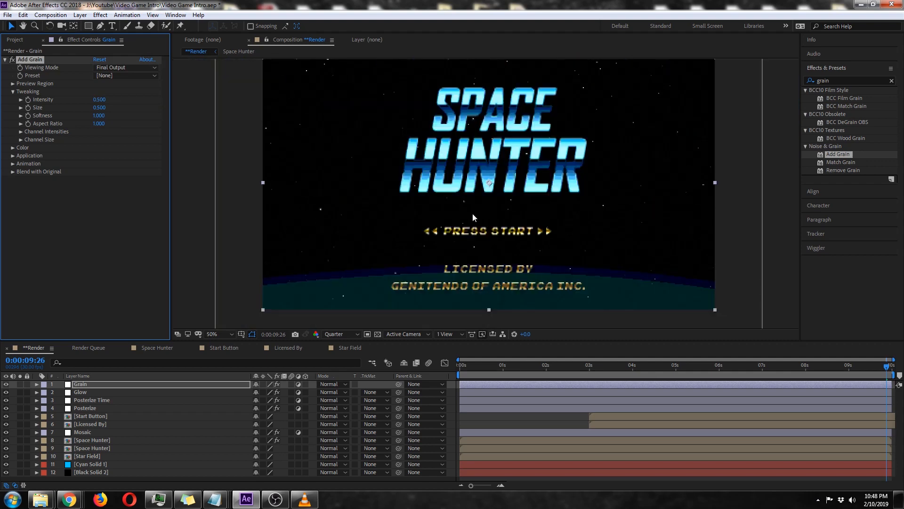
{"action": "scroll", "coordinate": [519, 210], "scroll_direction": "down", "scroll_amount": 1}
{"action": "scroll", "coordinate": [501, 210], "scroll_direction": "up", "scroll_amount": 1}
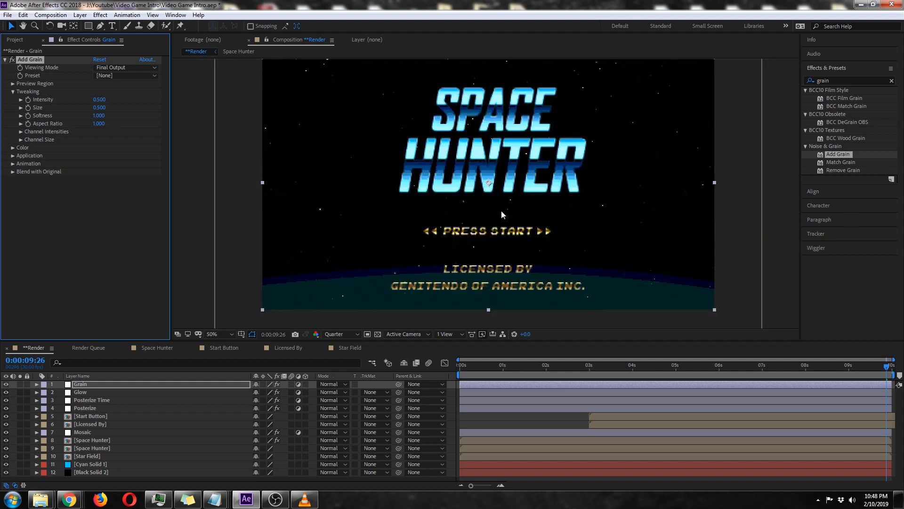
{"action": "left_click_drag", "start_coordinate": [503, 149], "coordinate": [503, 171]}
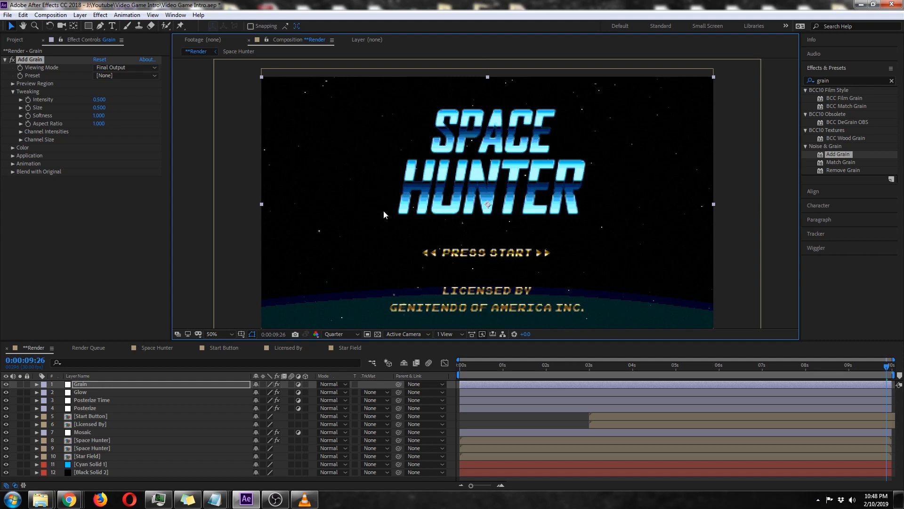
Switch to Chrome, examine the Random Access Memories and Testarossa Overdrive artwork in the 80s neon showcase, and return to After Effects.
{"action": "left_click", "coordinate": [69, 499]}
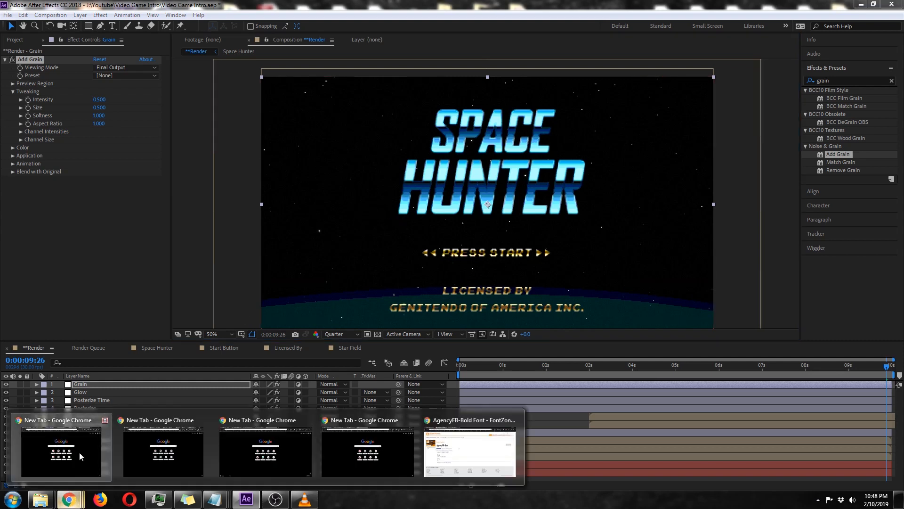
{"action": "left_click", "coordinate": [505, 461]}
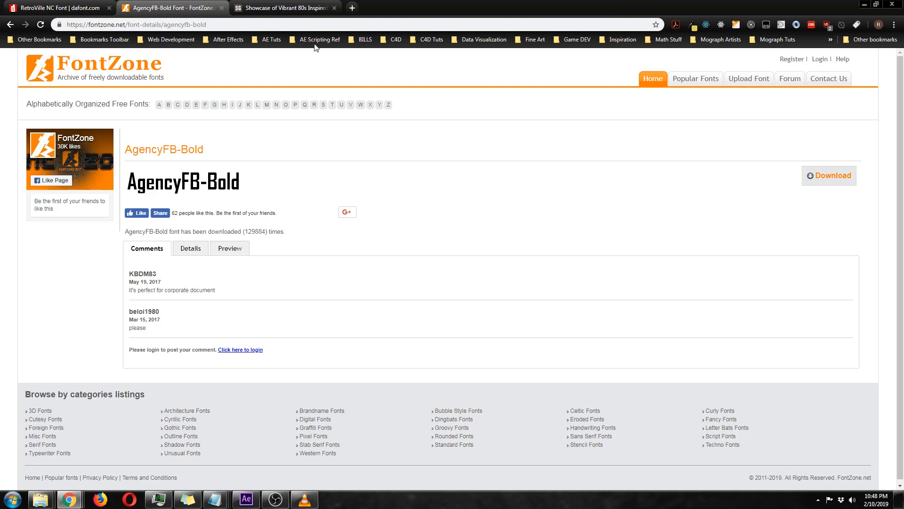
{"action": "left_click", "coordinate": [294, 7]}
{"action": "scroll", "coordinate": [605, 262], "scroll_direction": "up", "scroll_amount": 3}
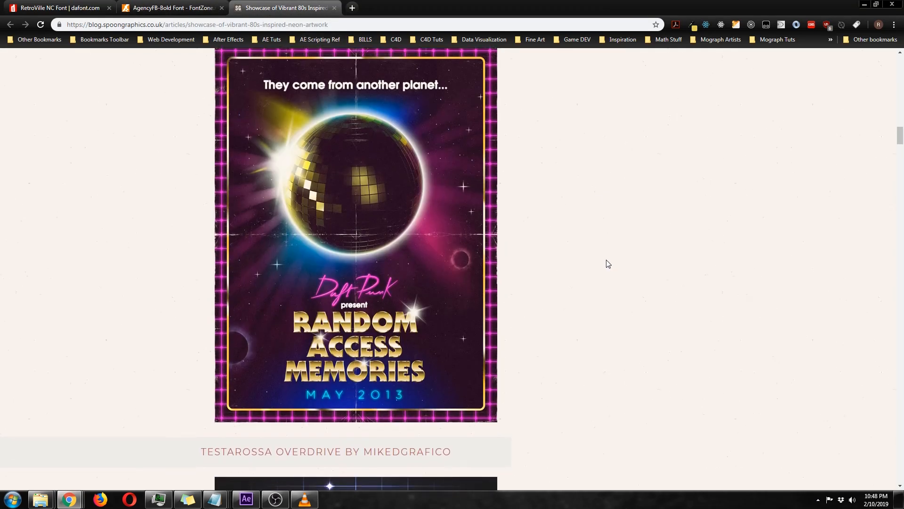
{"action": "scroll", "coordinate": [602, 256], "scroll_direction": "down", "scroll_amount": 3}
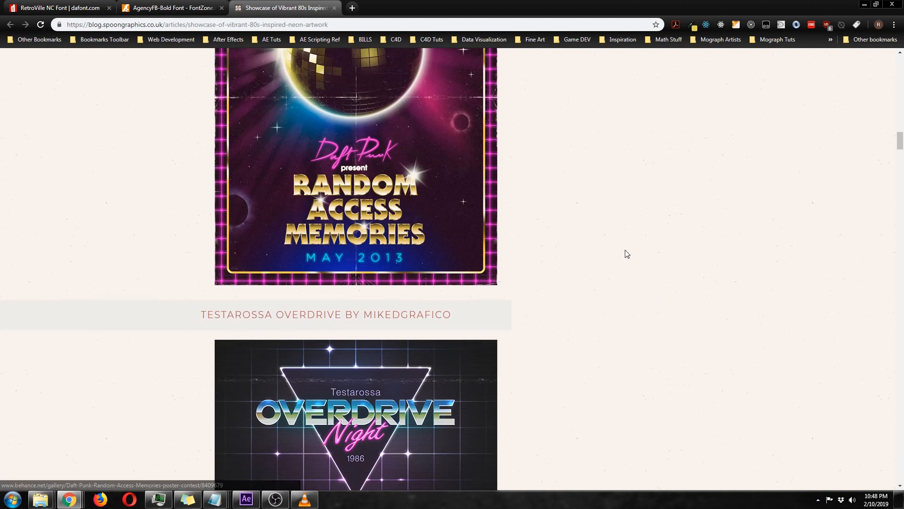
{"action": "scroll", "coordinate": [596, 284], "scroll_direction": "down", "scroll_amount": 7}
{"action": "scroll", "coordinate": [636, 268], "scroll_direction": "up", "scroll_amount": 4}
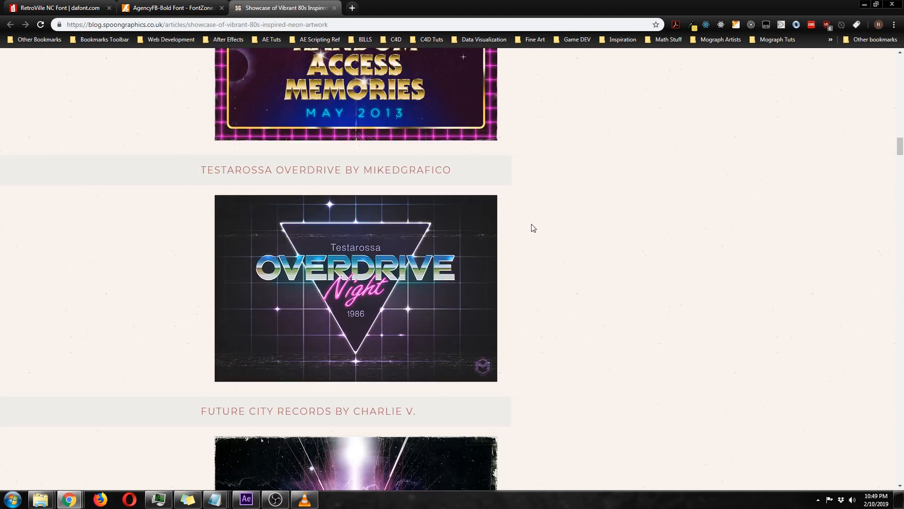
{"action": "scroll", "coordinate": [612, 290], "scroll_direction": "up", "scroll_amount": 3}
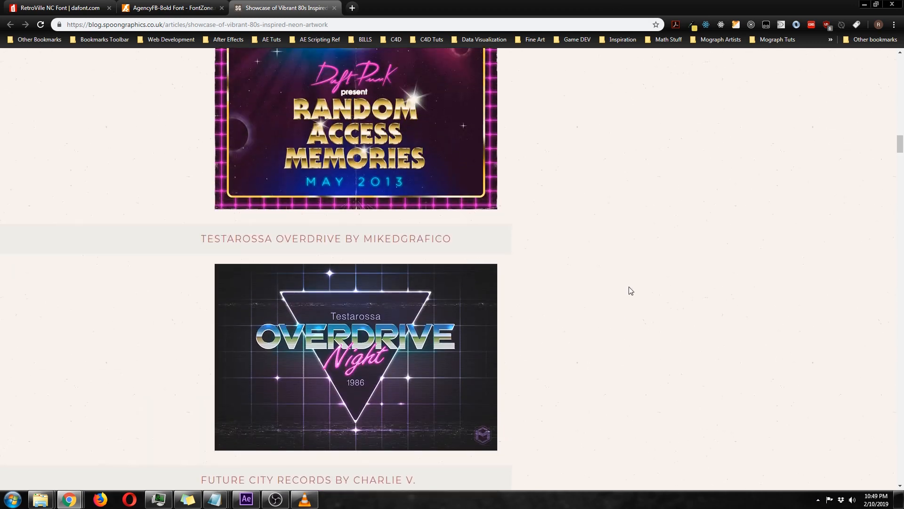
{"action": "scroll", "coordinate": [631, 290], "scroll_direction": "down", "scroll_amount": 1}
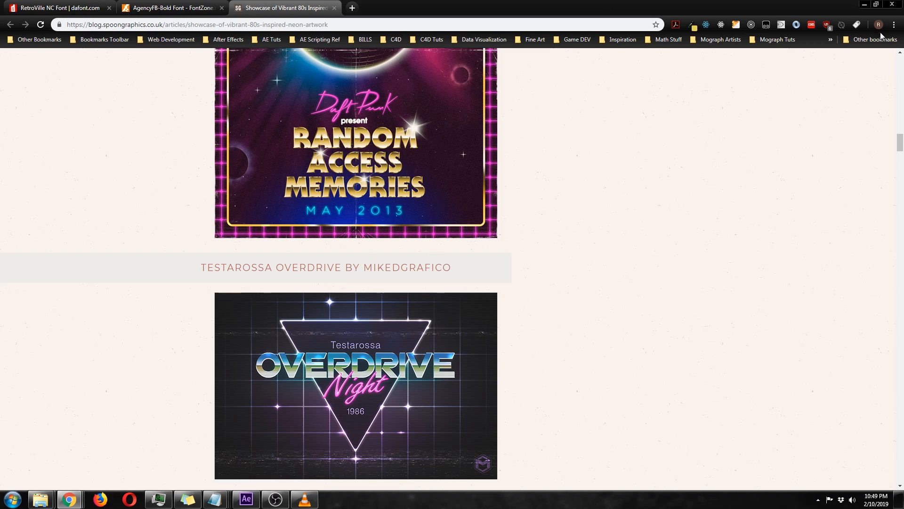
{"action": "key", "text": "alt+Tab"}
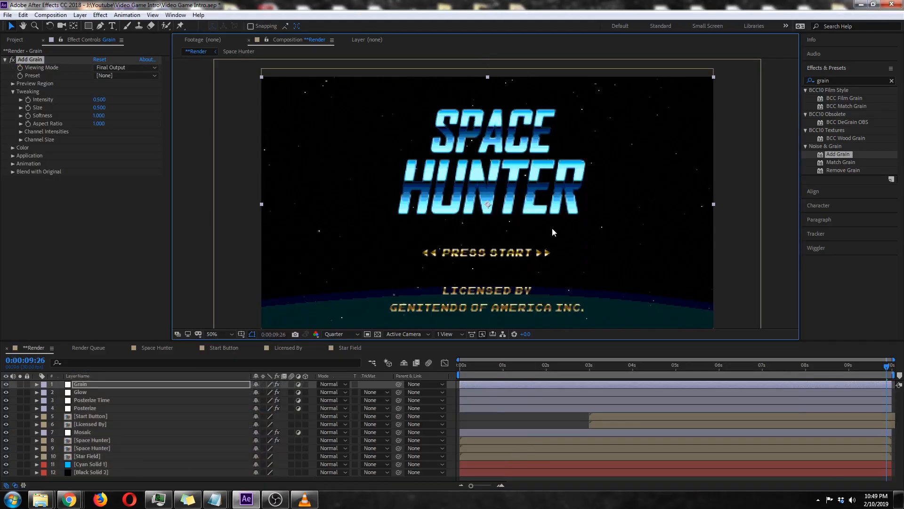